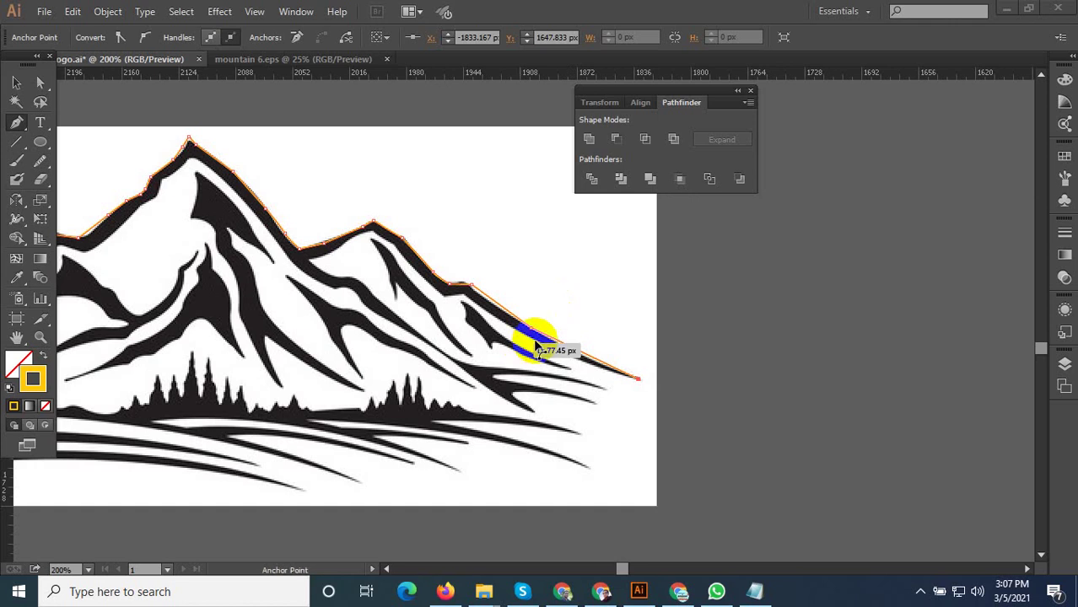
Trace the right ridge's inner edge with a smooth anchor at its inner notch
scroll(539, 344, "up", 3)
scroll(765, 450, "up", 3)
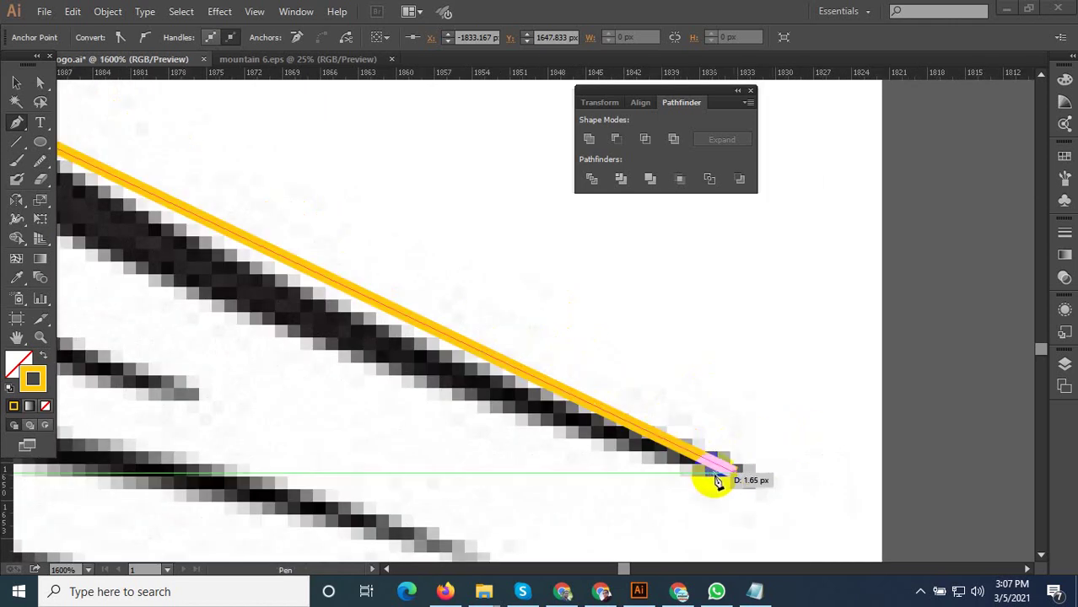
scroll(559, 462, "down", 2)
scroll(558, 454, "down", 1)
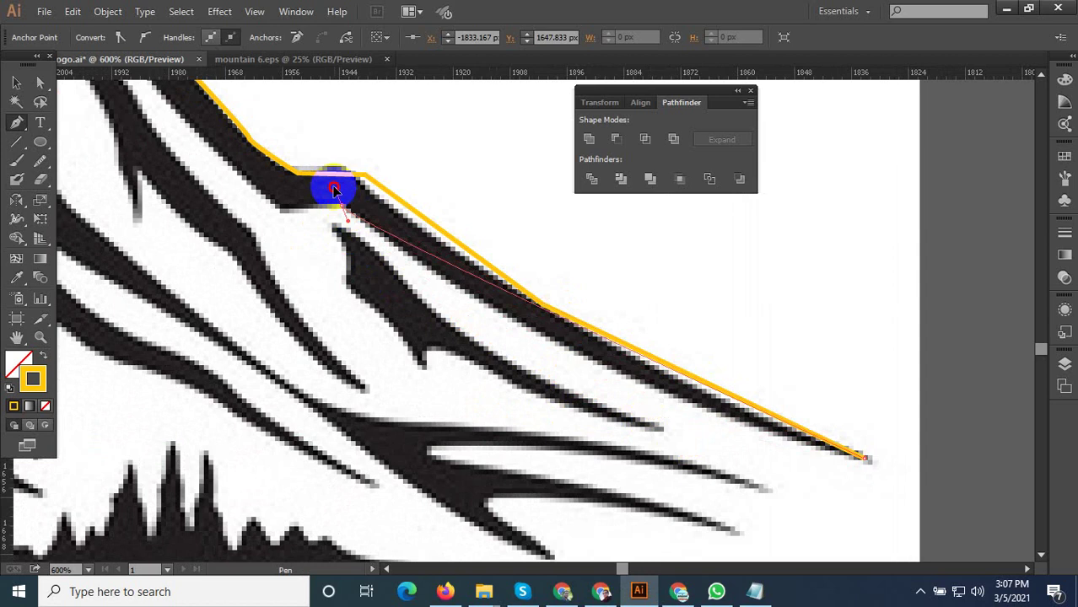
left_click_drag(202, 91, 216, 159)
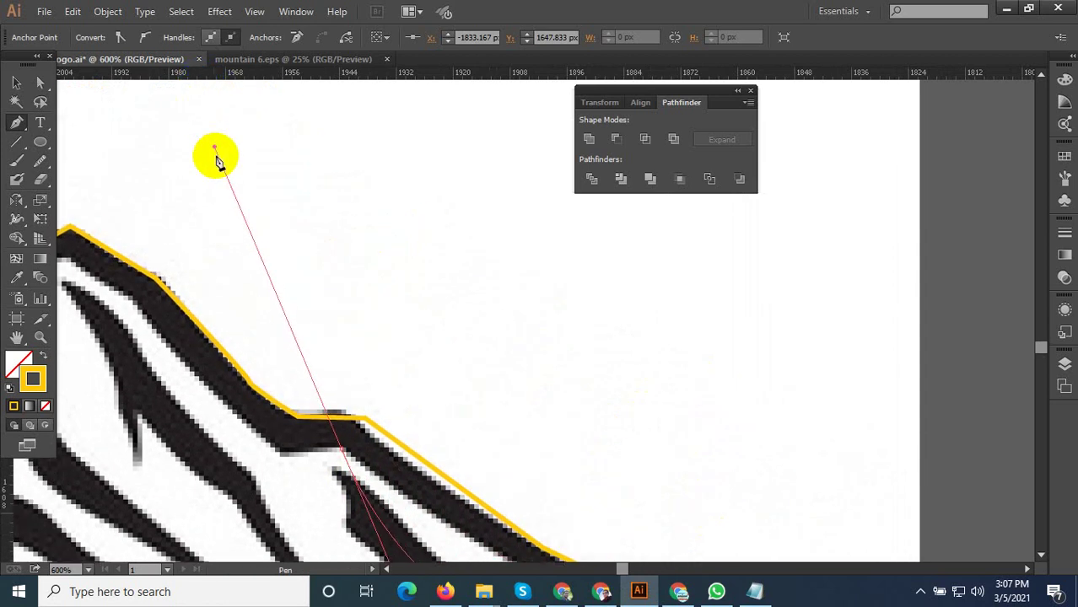
scroll(630, 306, "down", 2)
scroll(506, 278, "down", 2)
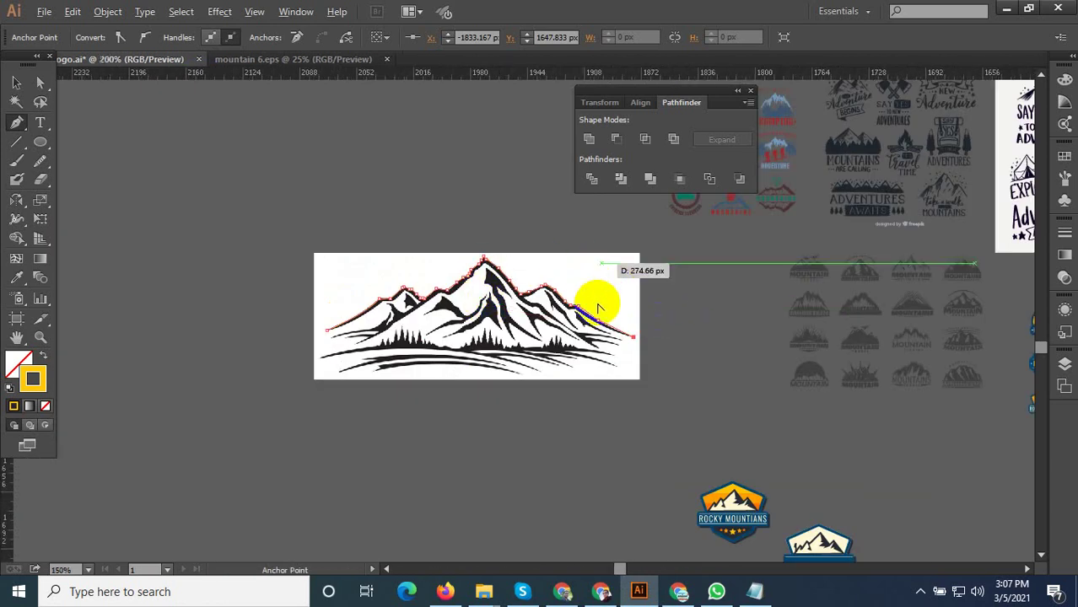
scroll(597, 307, "up", 2)
scroll(697, 465, "up", 2)
scroll(700, 525, "up", 3)
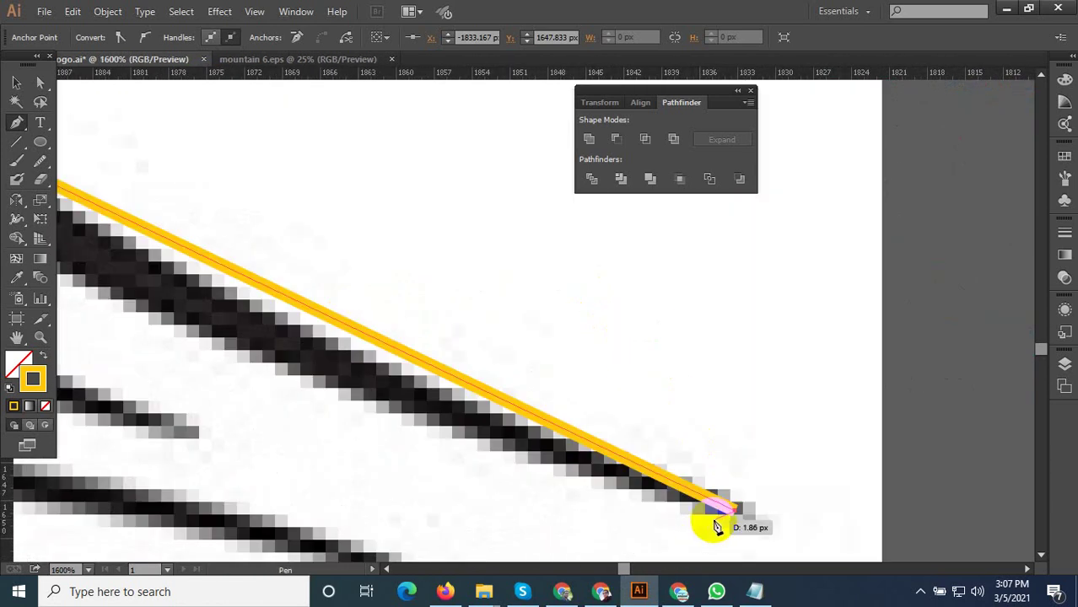
scroll(861, 479, "down", 4)
scroll(472, 321, "up", 1)
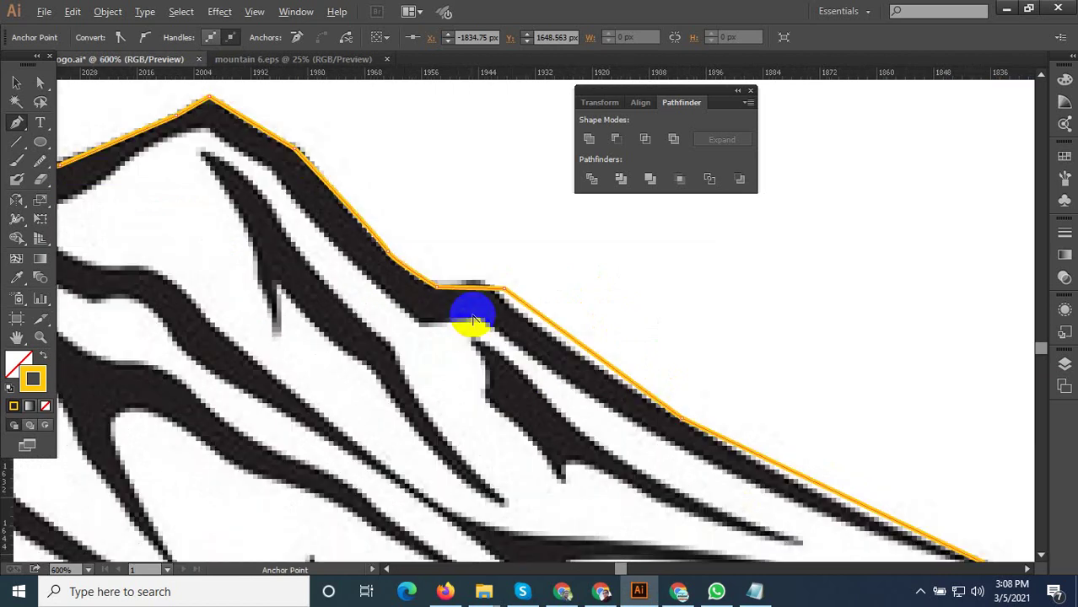
mouse_move(472, 319)
left_mouse_down()
mouse_move(363, 157)
mouse_move(314, 173)
left_mouse_up()
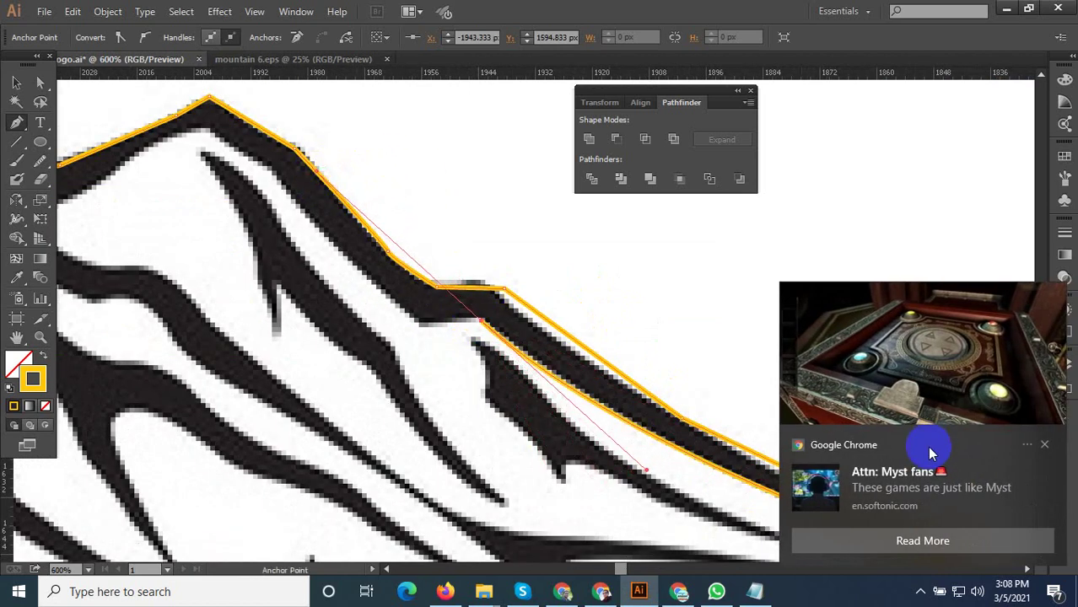
left_click(1044, 446)
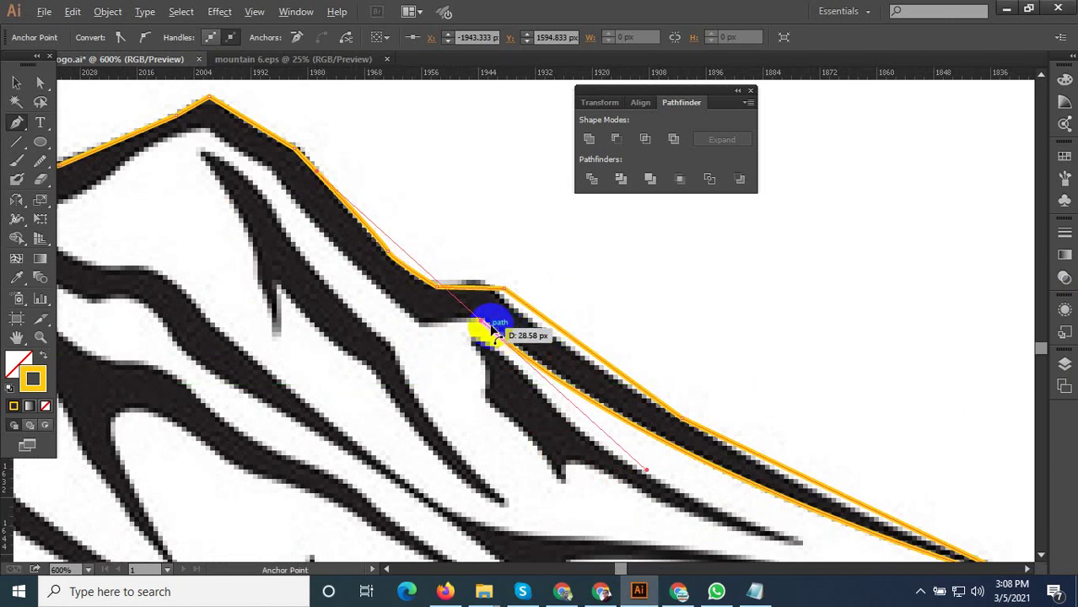
mouse_move(479, 320)
left_mouse_down()
mouse_move(420, 328)
mouse_move(554, 247)
mouse_move(494, 210)
left_mouse_up()
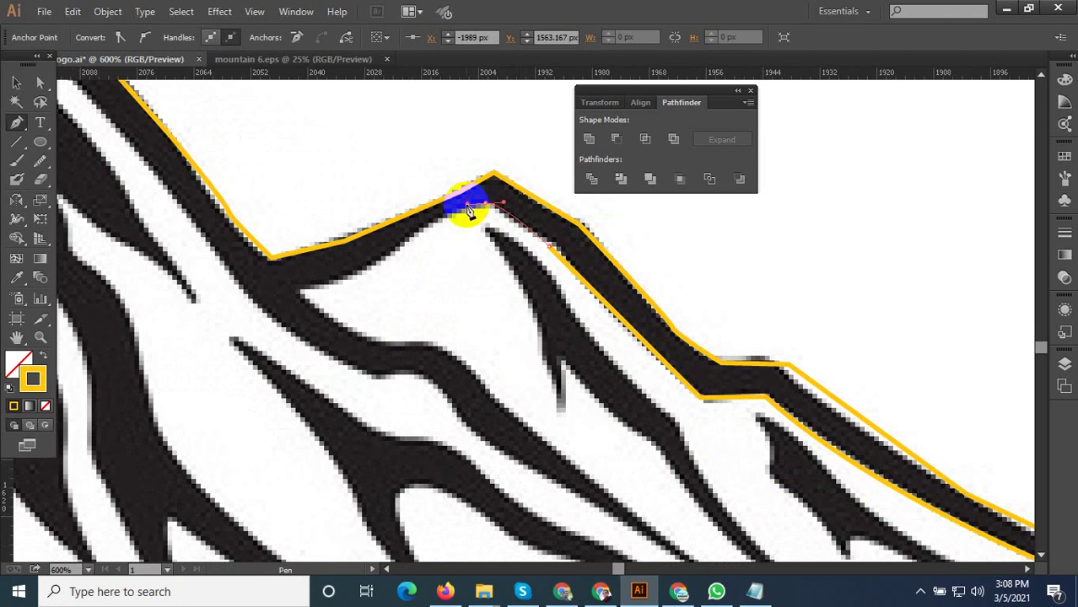
Add a corner anchor under the peak, then curve down to the left notch and lower stripe
left_click_drag(469, 212, 480, 212)
left_click(486, 209)
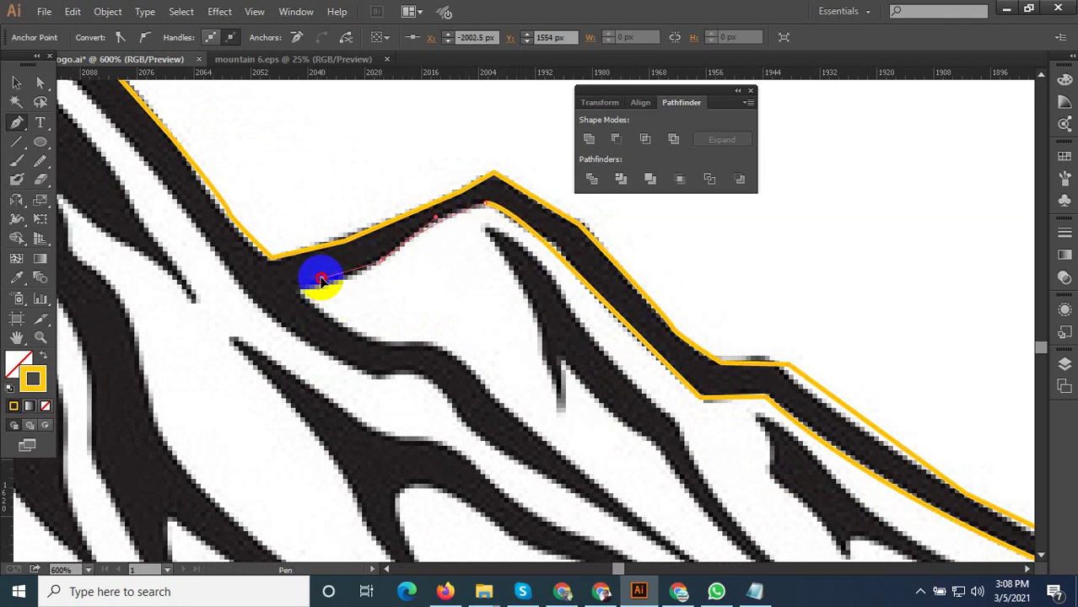
mouse_move(320, 276)
left_mouse_down()
mouse_move(304, 293)
mouse_move(377, 342)
mouse_move(469, 334)
mouse_move(512, 410)
left_mouse_up()
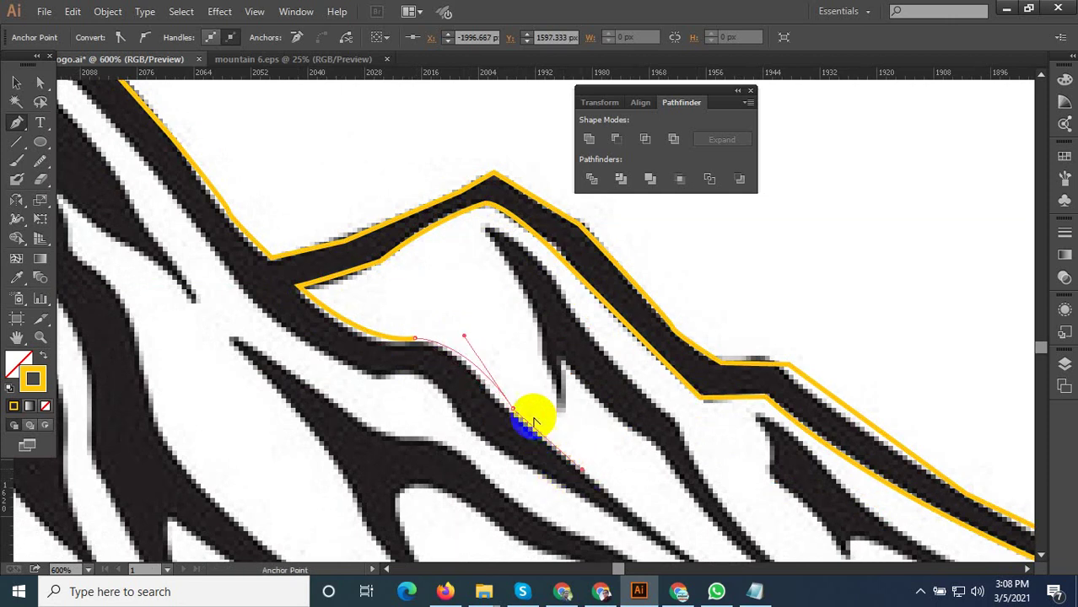
left_click_drag(582, 473, 512, 411)
Curve the path along the stripe edge out around the first prong tip and back along its underside
scroll(502, 423, "down", 5)
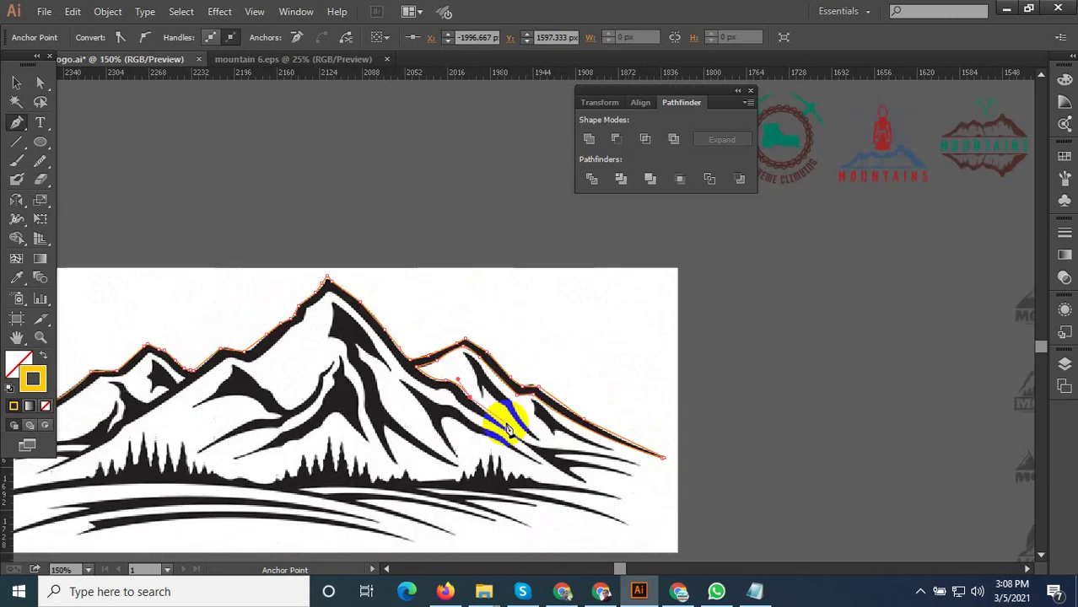
scroll(506, 426, "up", 2)
scroll(540, 455, "up", 2)
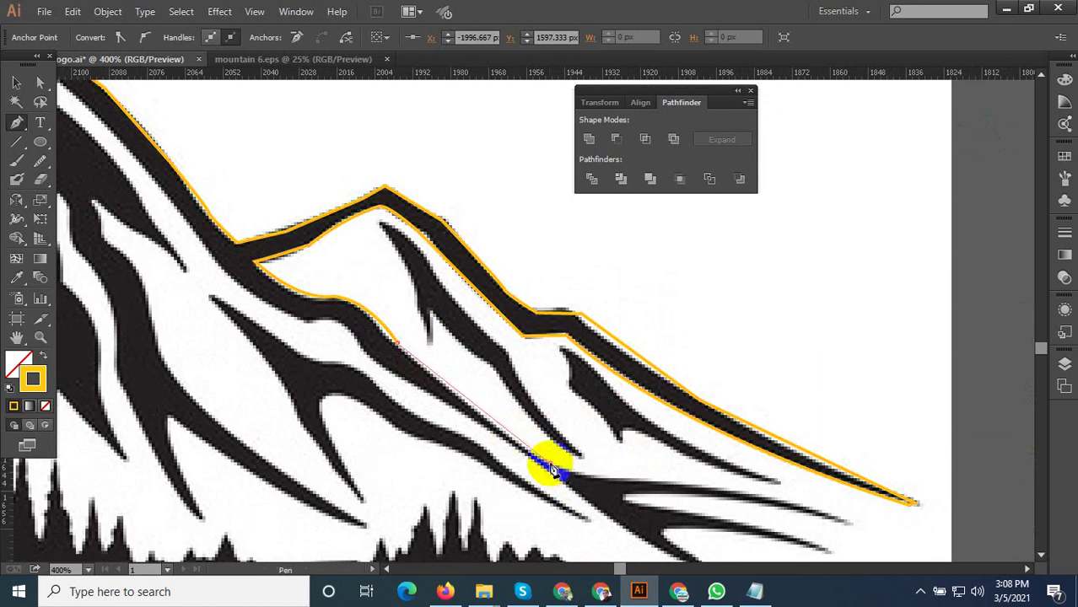
left_click(548, 462)
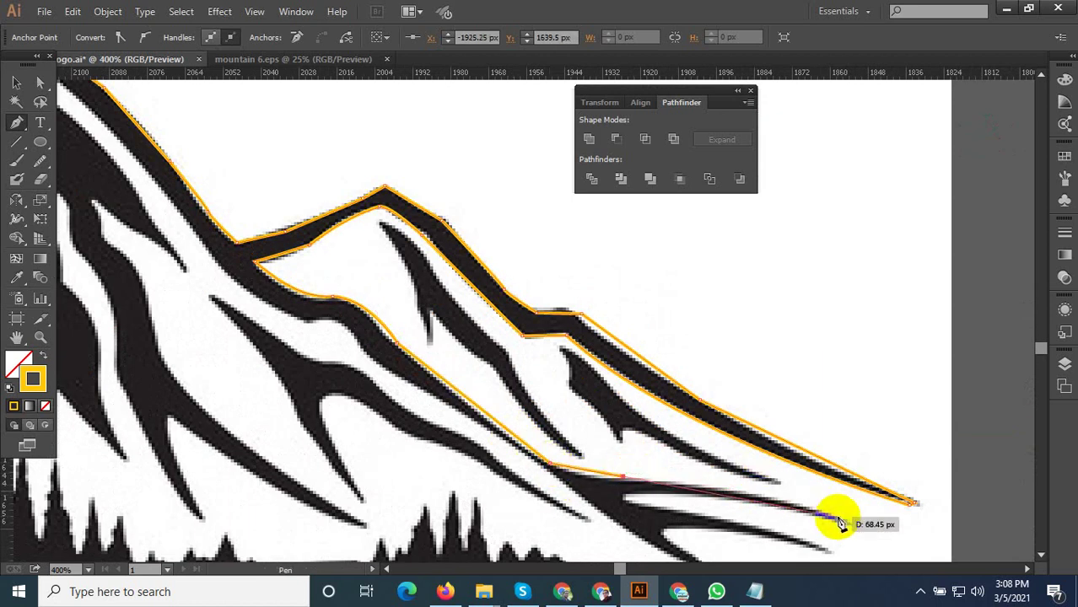
scroll(379, 333, "down", 3)
scroll(379, 312, "up", 3)
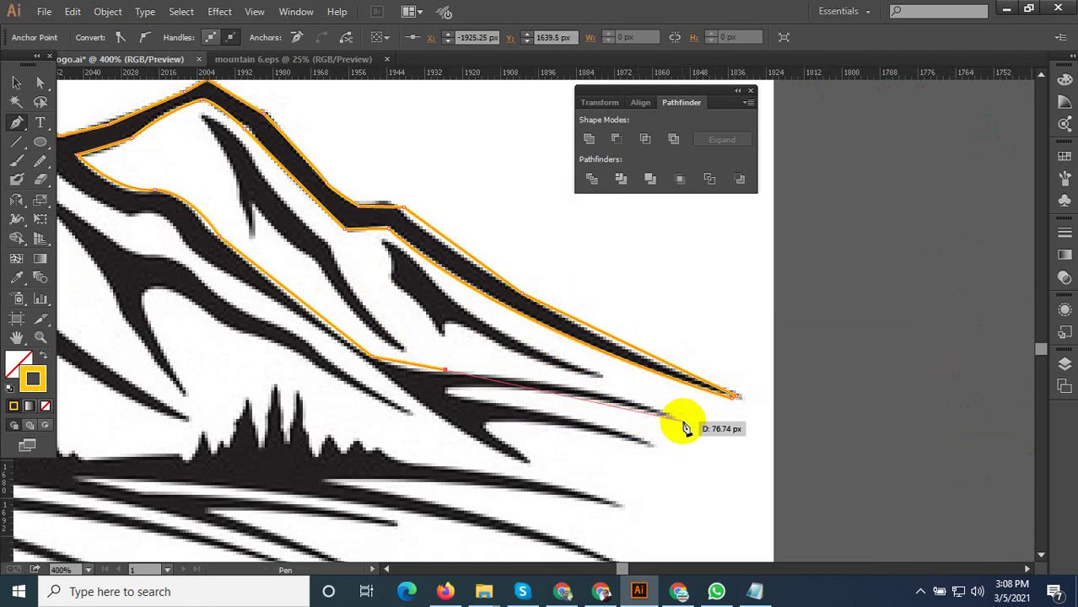
left_click_drag(669, 415, 738, 458)
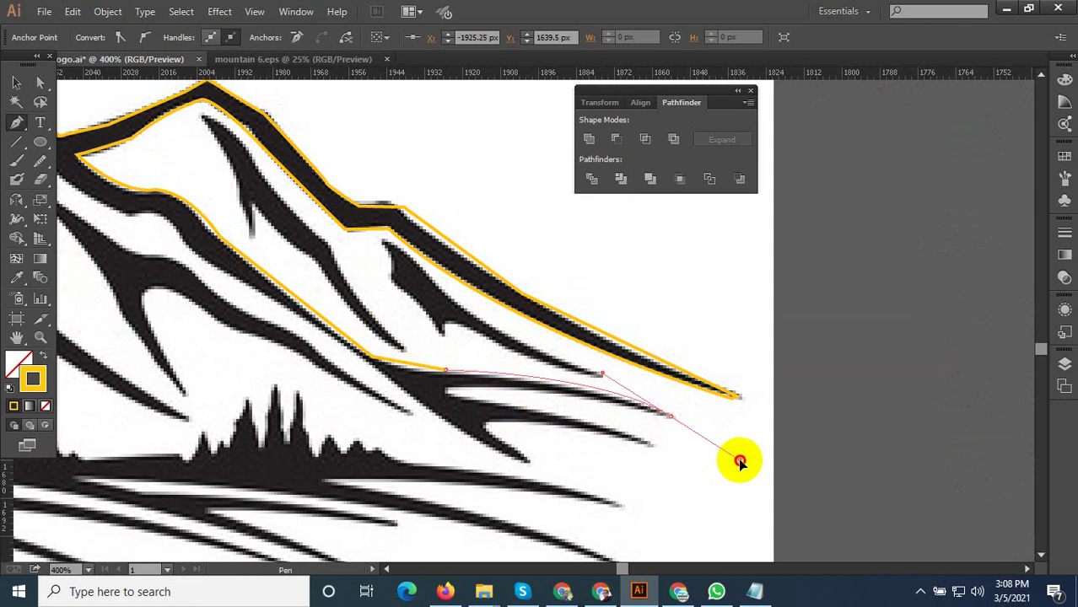
mouse_move(670, 416)
left_mouse_down()
mouse_move(449, 403)
mouse_move(446, 389)
left_mouse_up()
left_click(344, 392)
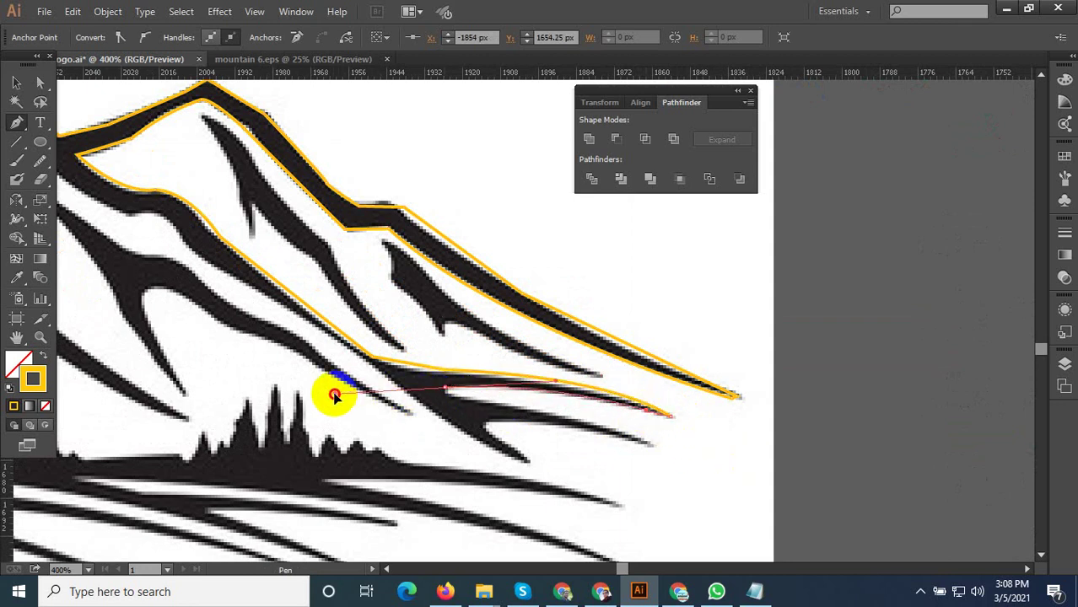
left_click_drag(335, 396, 436, 401)
scroll(464, 409, "up", 3)
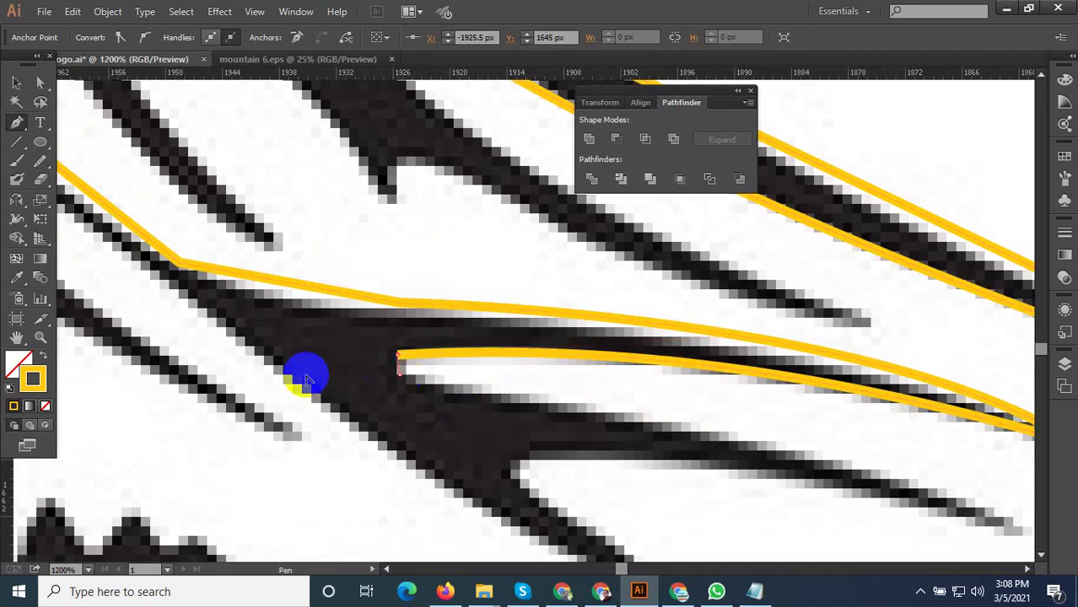
scroll(304, 375, "down", 2)
Wrap the path around the sharp second prong tip, through the fork, to the lowest tip
mouse_move(656, 449)
left_mouse_down()
mouse_move(688, 503)
mouse_move(703, 496)
left_mouse_up()
left_click(656, 449)
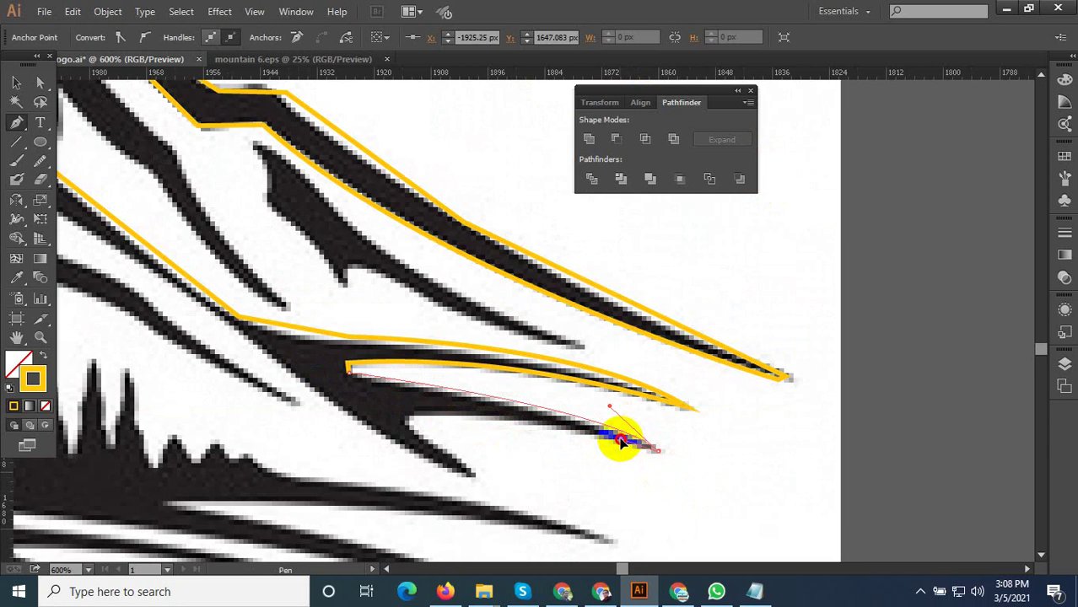
left_click_drag(404, 418, 385, 433)
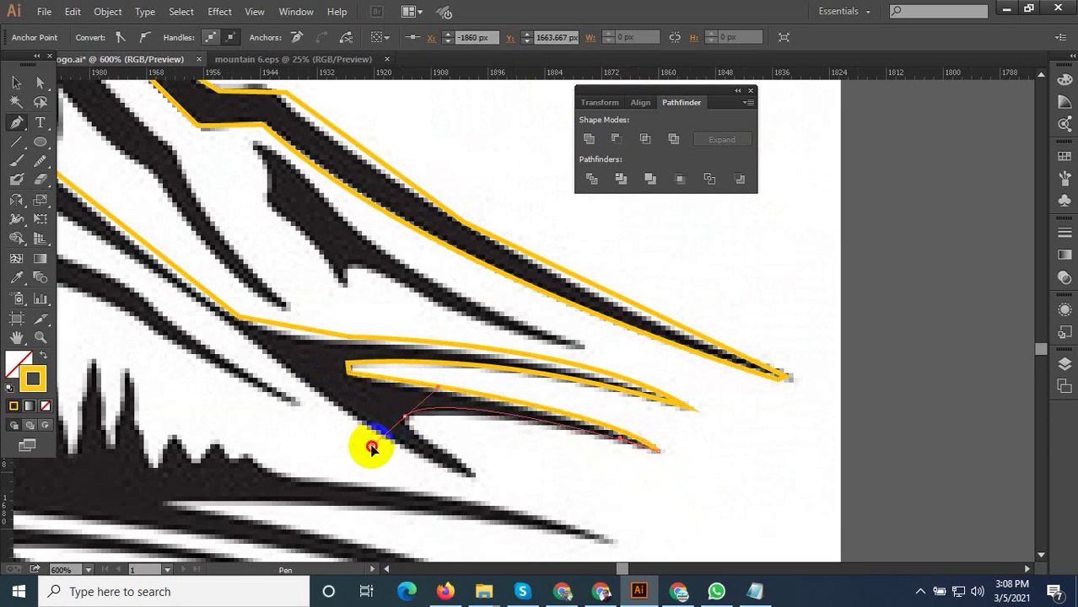
left_click_drag(409, 428, 396, 420)
left_click_drag(470, 472, 486, 485)
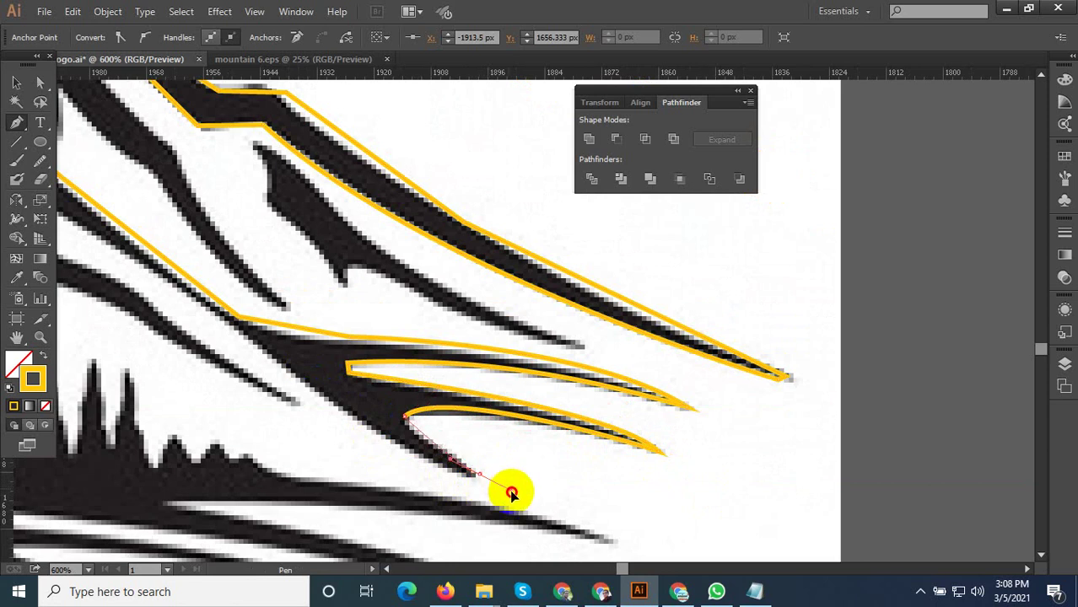
left_click_drag(451, 471, 434, 463)
scroll(487, 456, "down", 3)
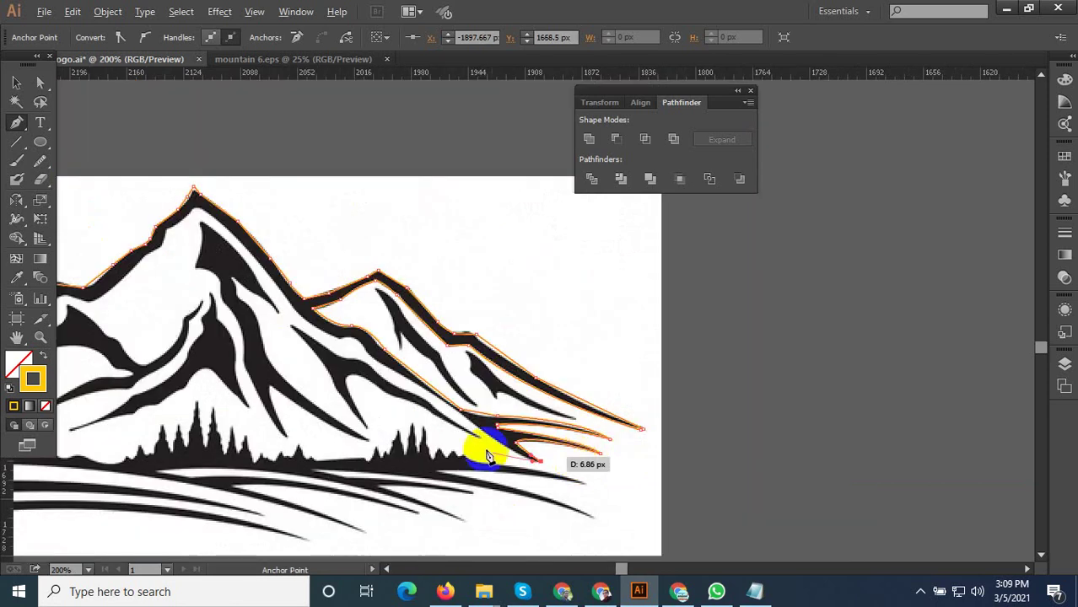
scroll(494, 451, "up", 3)
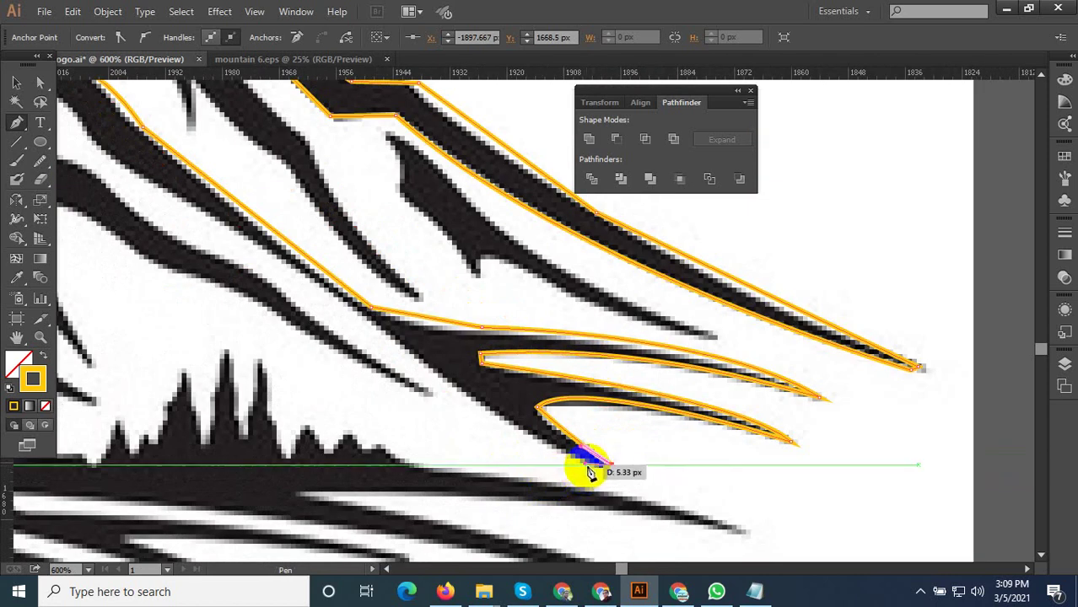
Anchor the ridge's bottom tip and curve the path back up the inner edge
left_click_drag(595, 478, 589, 458)
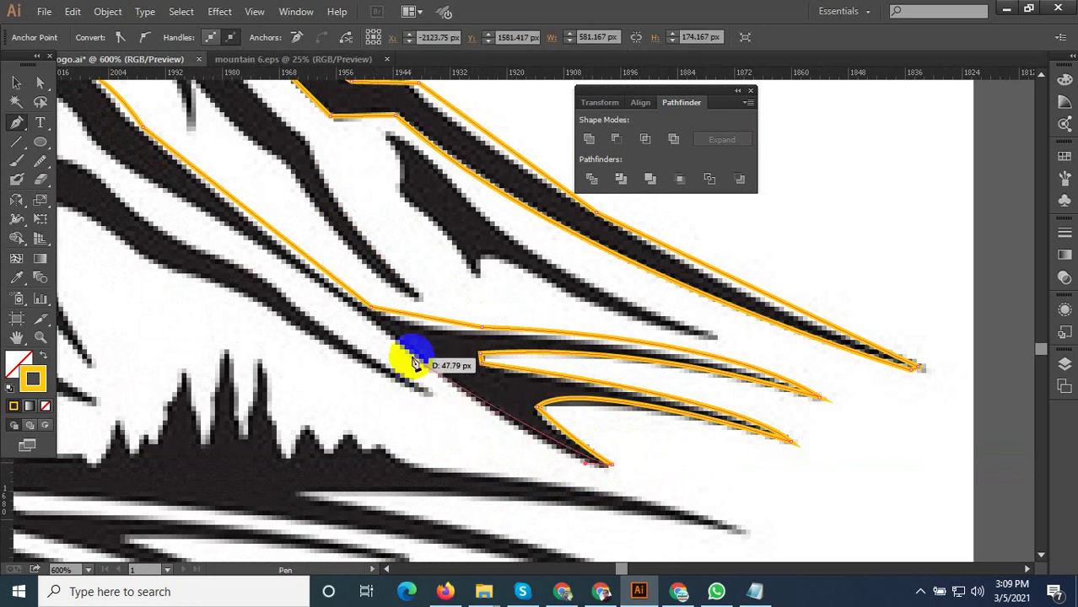
mouse_move(430, 390)
left_mouse_down()
mouse_move(383, 336)
mouse_move(529, 453)
left_mouse_up()
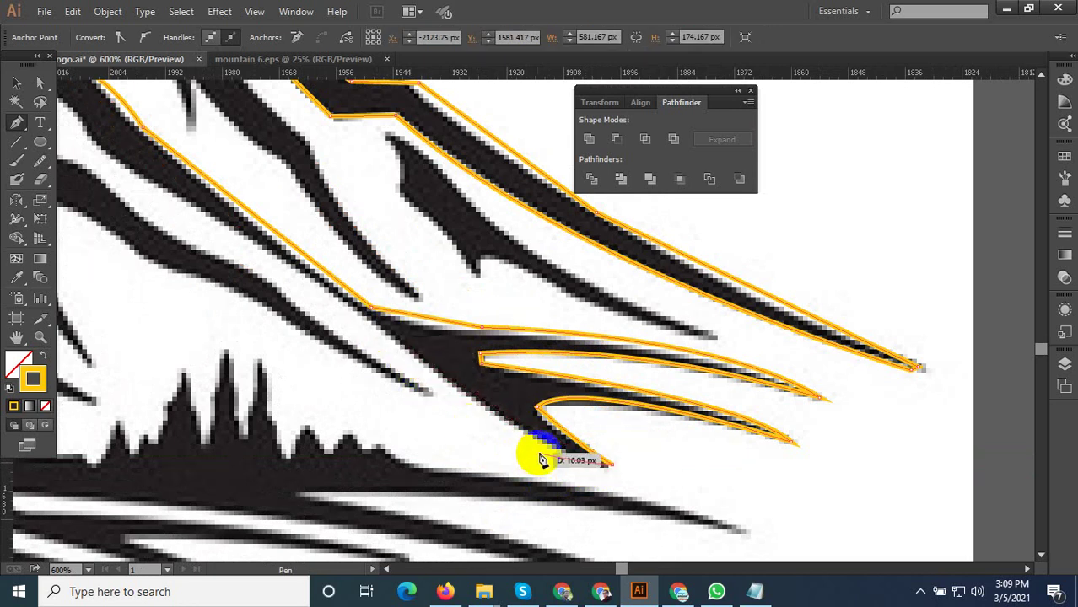
scroll(574, 463, "up", 3)
mouse_move(608, 481)
left_mouse_down()
mouse_move(645, 479)
mouse_move(552, 350)
mouse_move(591, 369)
mouse_move(597, 361)
left_mouse_up()
scroll(847, 542, "down", 1)
scroll(858, 524, "down", 1)
Adjust the inner-edge curve and convert the last anchors to sharp corners
scroll(597, 361, "down", 1)
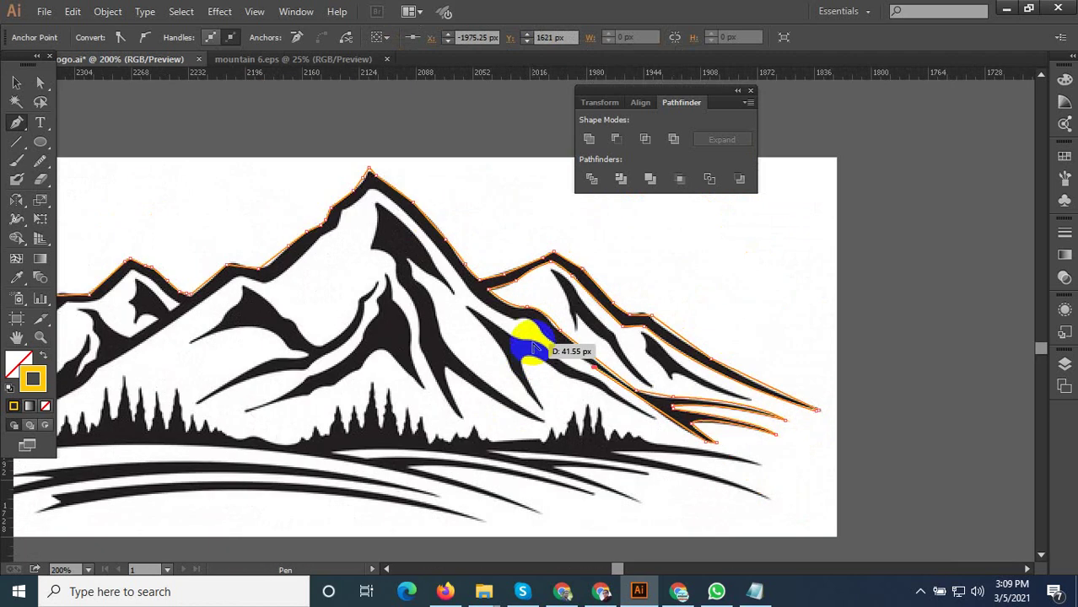
scroll(527, 338, "up", 2)
mouse_move(527, 337)
left_mouse_down()
mouse_move(555, 356)
mouse_move(553, 321)
mouse_move(534, 296)
mouse_move(379, 302)
mouse_move(416, 278)
left_mouse_up()
left_click(557, 325)
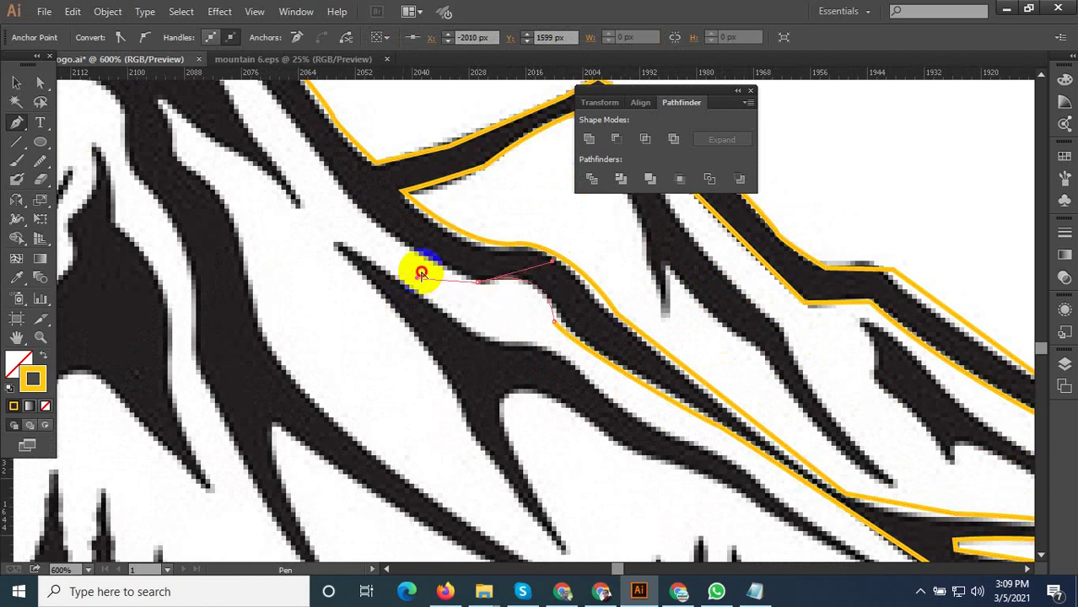
left_click(477, 282)
scroll(556, 371, "down", 5)
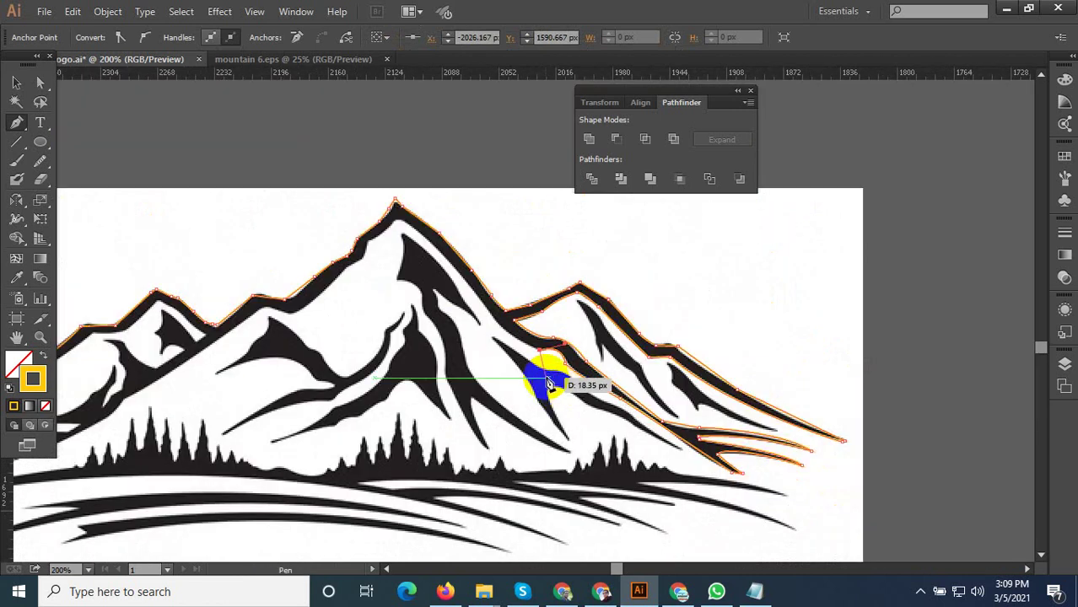
scroll(506, 338, "up", 5)
mouse_move(375, 188)
left_mouse_down()
mouse_move(297, 169)
mouse_move(283, 228)
left_mouse_up()
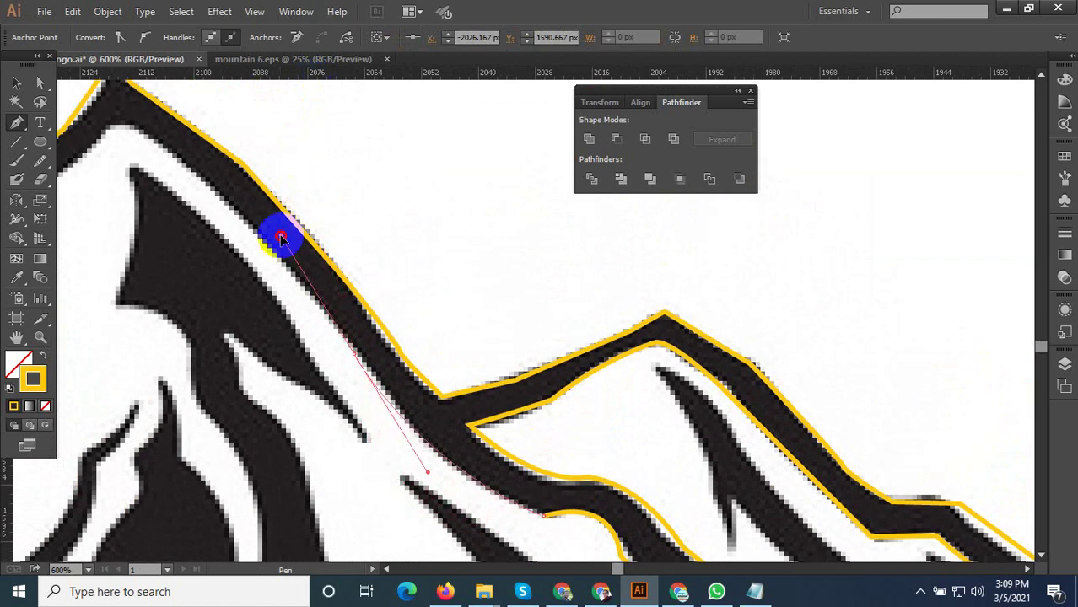
Resume the mountain outline path, making the peak a corner with a curved point below it
left_click(344, 354)
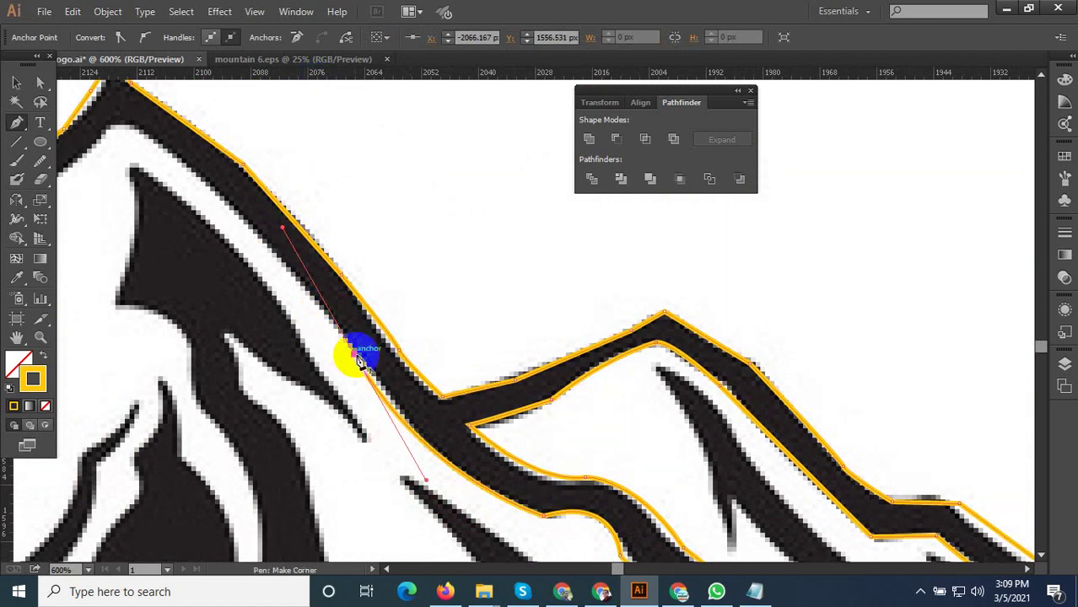
scroll(700, 392, "down", 5)
scroll(510, 303, "up", 4)
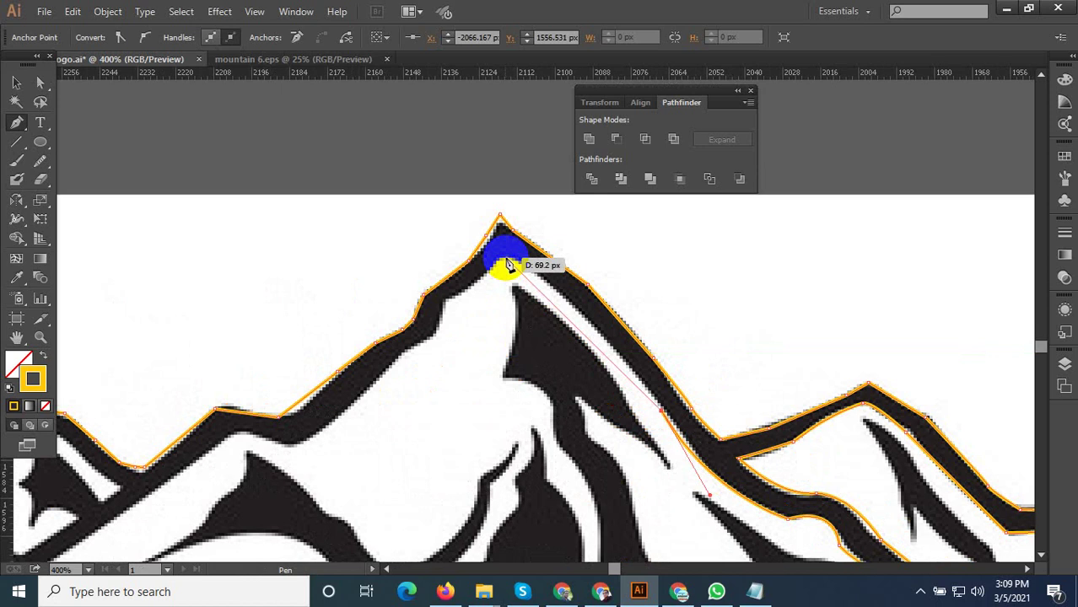
mouse_move(510, 266)
left_mouse_down()
mouse_move(476, 268)
mouse_move(501, 268)
left_mouse_up()
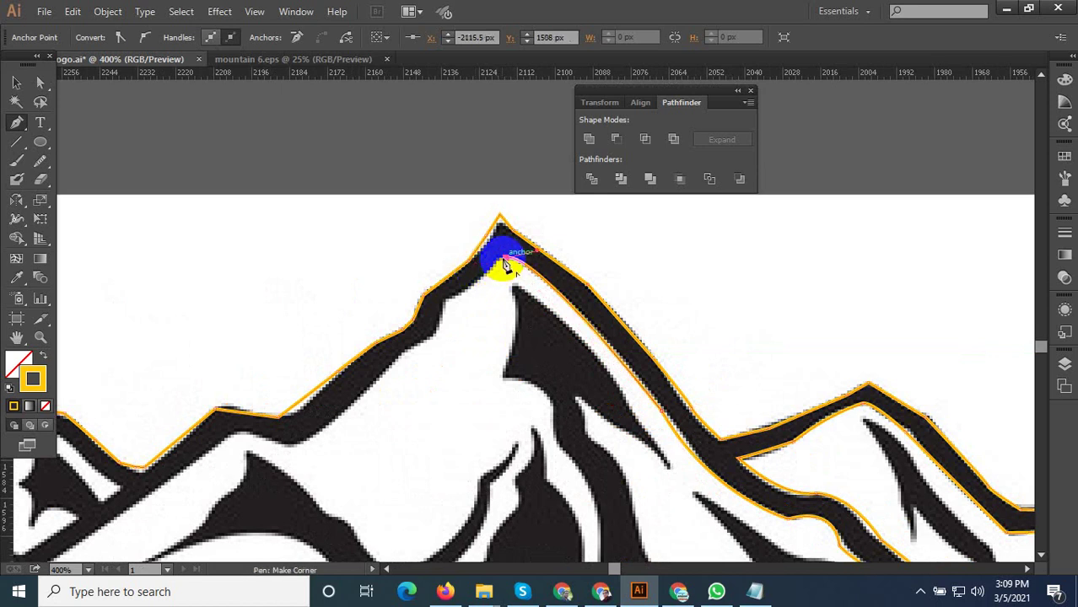
left_click(505, 264)
left_click_drag(444, 300, 425, 302)
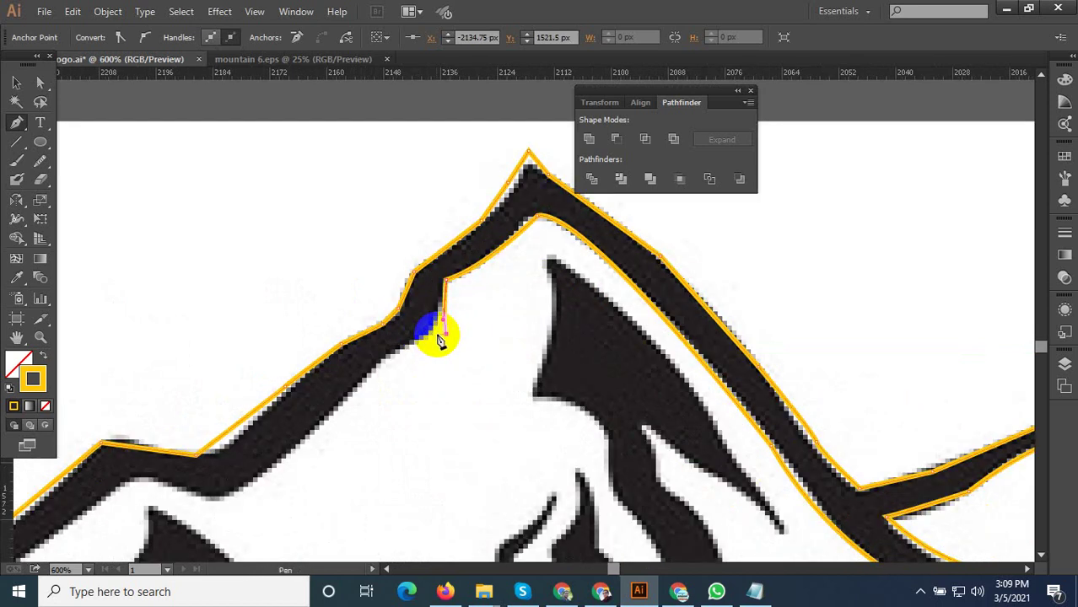
Place curved and fixed anchors down the left ridge to its bend
left_click_drag(442, 345, 479, 346)
scroll(475, 337, "up", 2)
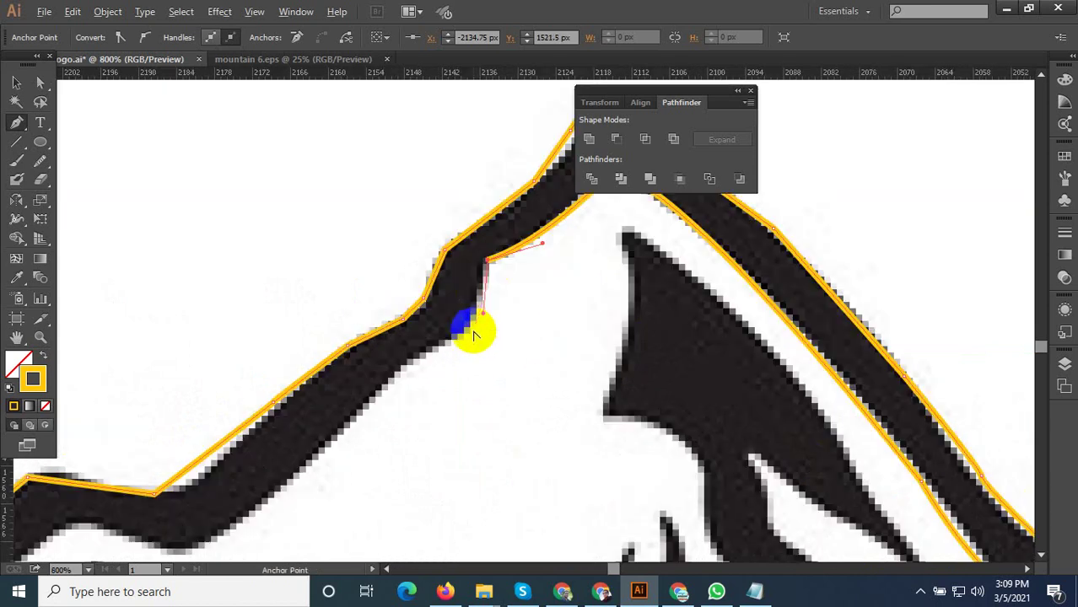
scroll(474, 331, "down", 2)
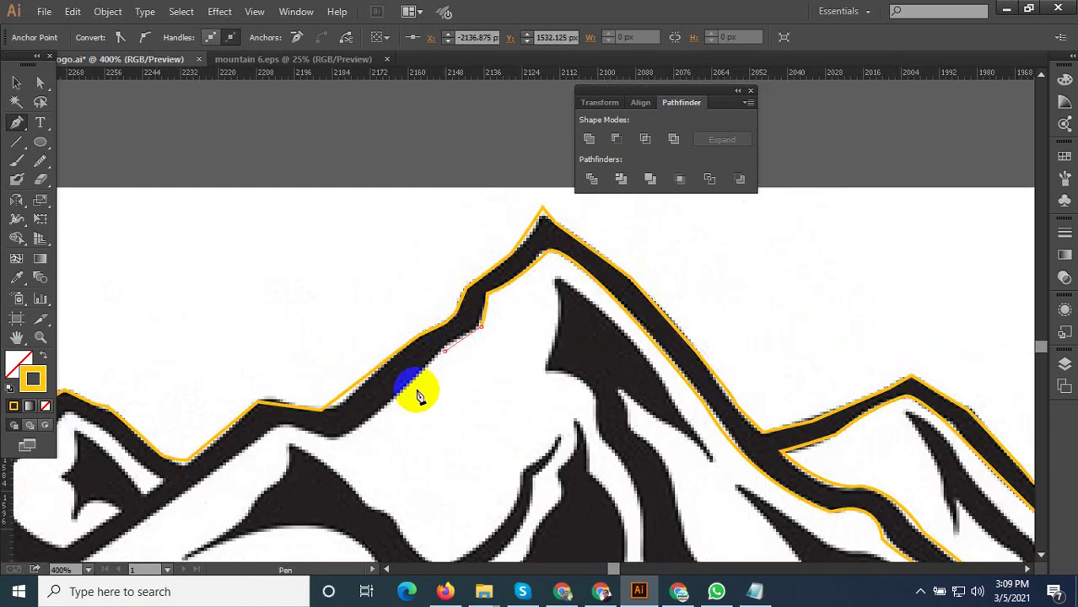
mouse_move(358, 437)
left_mouse_down()
mouse_move(336, 452)
mouse_move(295, 432)
mouse_move(445, 475)
mouse_move(377, 525)
mouse_move(555, 283)
left_mouse_up()
scroll(492, 444, "down", 4)
scroll(356, 452, "up", 4)
left_click(369, 525)
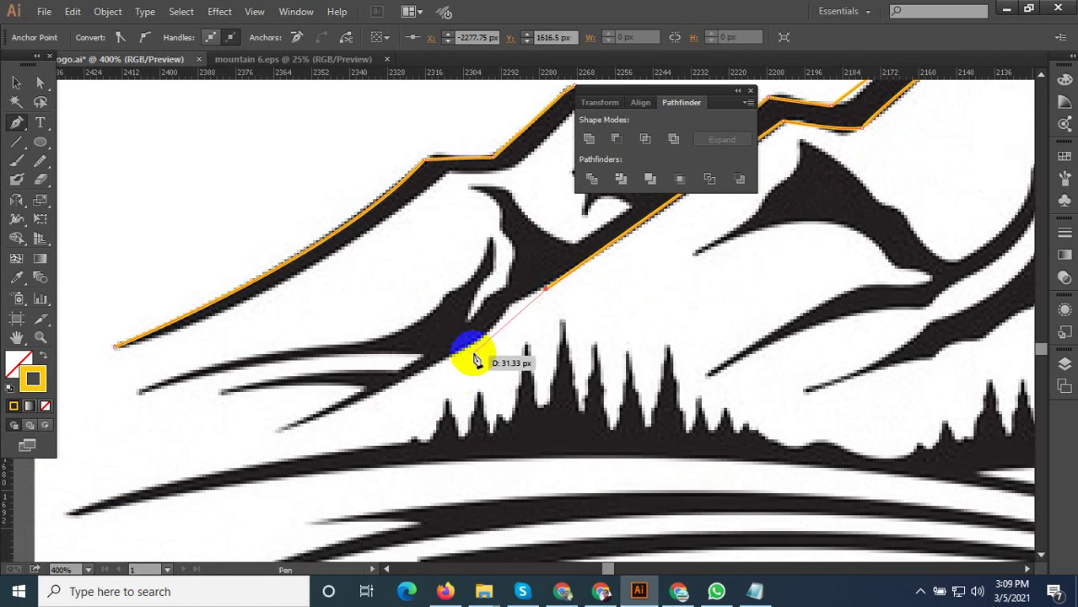
mouse_move(494, 332)
left_mouse_down()
mouse_move(505, 309)
mouse_move(478, 358)
mouse_move(308, 428)
mouse_move(359, 391)
left_mouse_up()
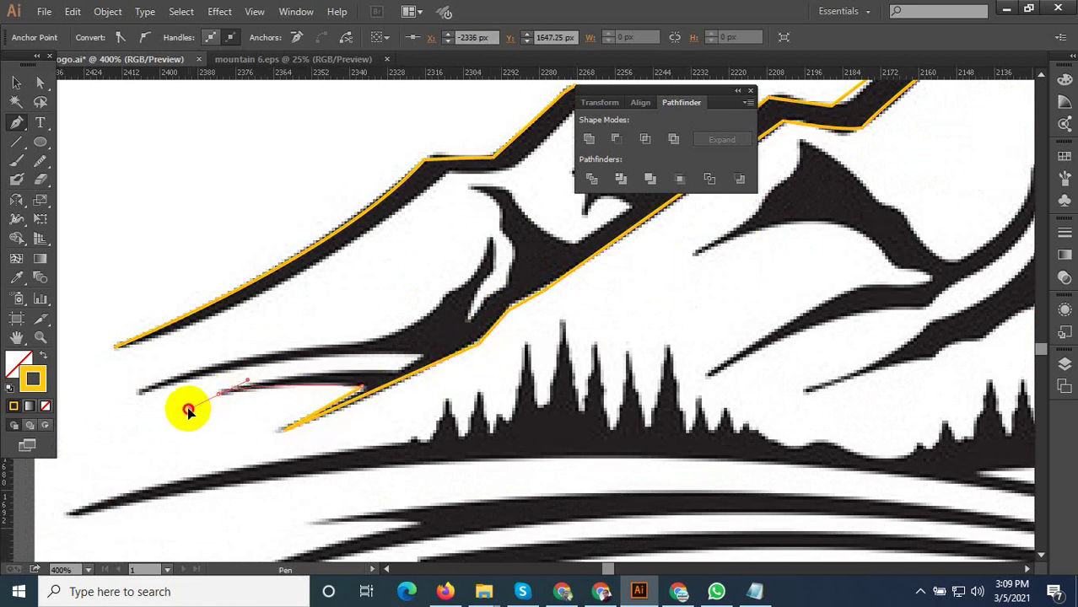
Extend the outline along the lower-left streaks and curve it into the streak's tip
left_click_drag(188, 411, 250, 374)
mouse_move(405, 369)
left_mouse_down()
mouse_move(477, 383)
mouse_move(428, 356)
mouse_move(253, 365)
left_mouse_up()
scroll(654, 349, "down", 5)
scroll(429, 373, "up", 5)
mouse_move(341, 369)
left_mouse_down()
mouse_move(348, 375)
mouse_move(217, 419)
mouse_move(375, 346)
left_mouse_up()
mouse_move(570, 314)
left_mouse_down()
mouse_move(574, 324)
mouse_move(628, 294)
mouse_move(622, 284)
mouse_move(666, 236)
mouse_move(563, 280)
left_mouse_up()
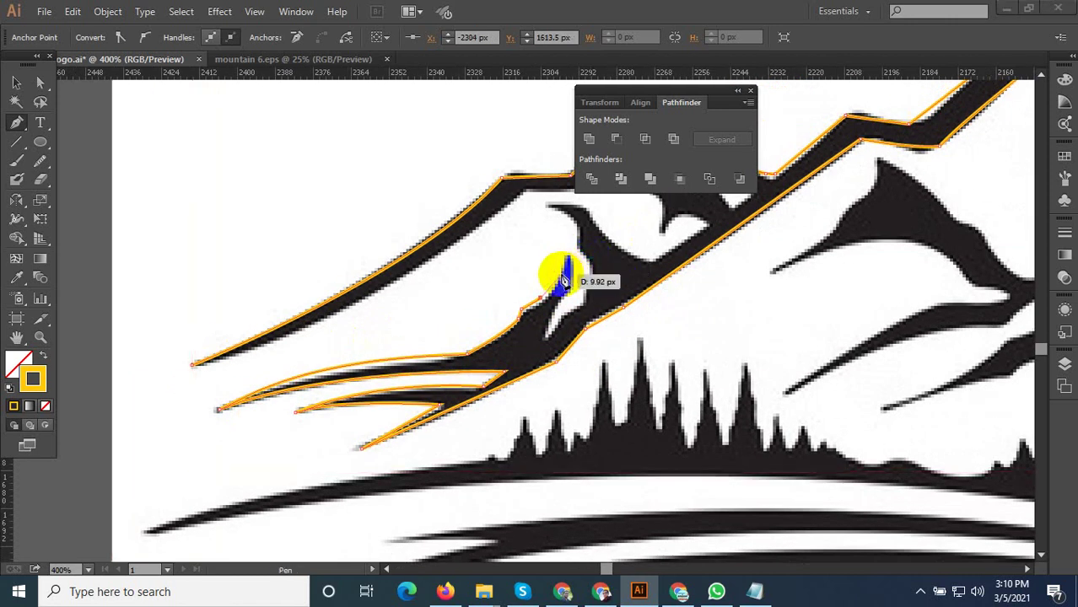
Curve the outline up into the inner dark shape's tip and start down its edge
key("super")
key("super")
left_click_drag(563, 280, 563, 295)
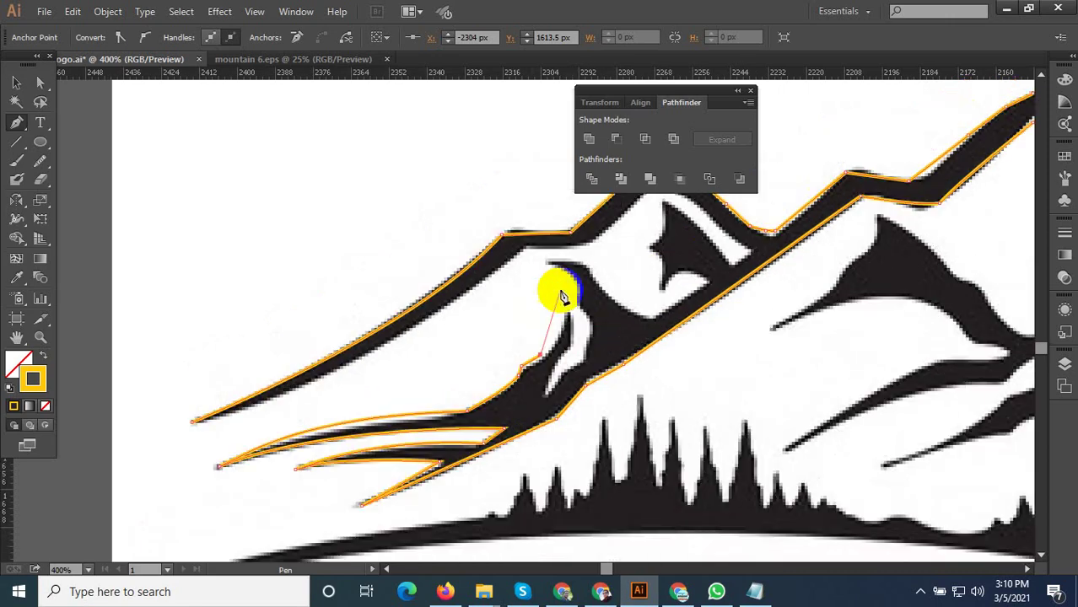
key("super")
key("super")
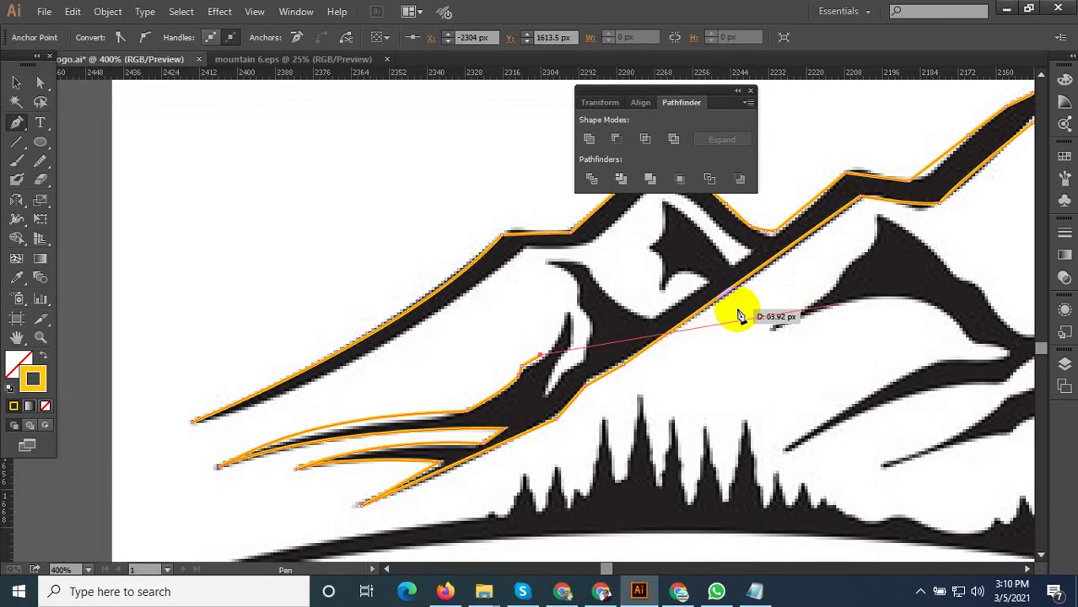
scroll(558, 339, "up", 3)
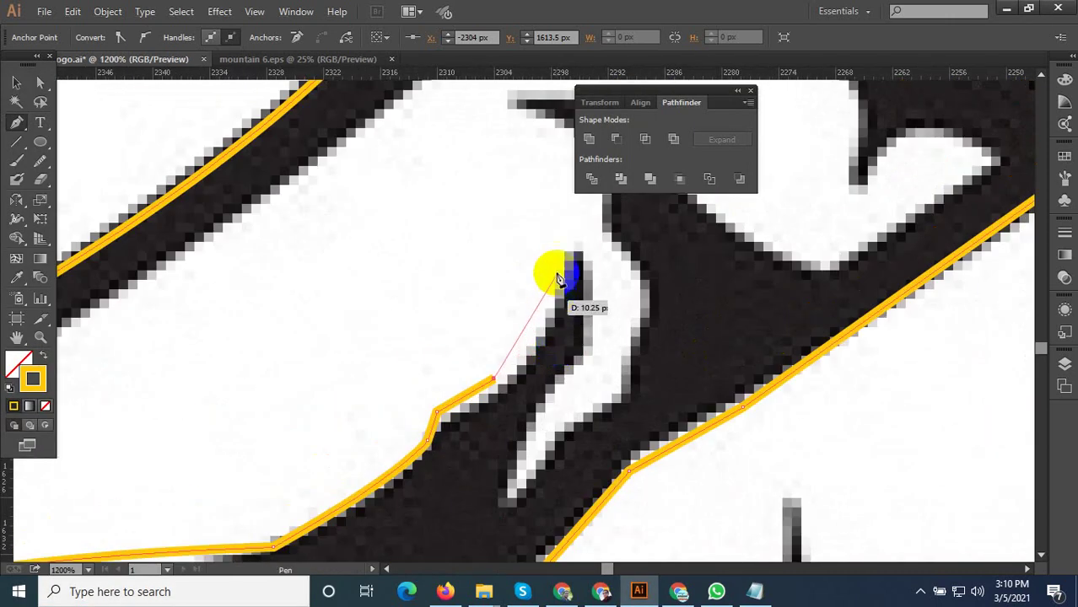
left_click(568, 248)
mouse_move(565, 206)
left_mouse_down()
mouse_move(577, 265)
mouse_move(569, 294)
left_mouse_up()
scroll(579, 261, "down", 3)
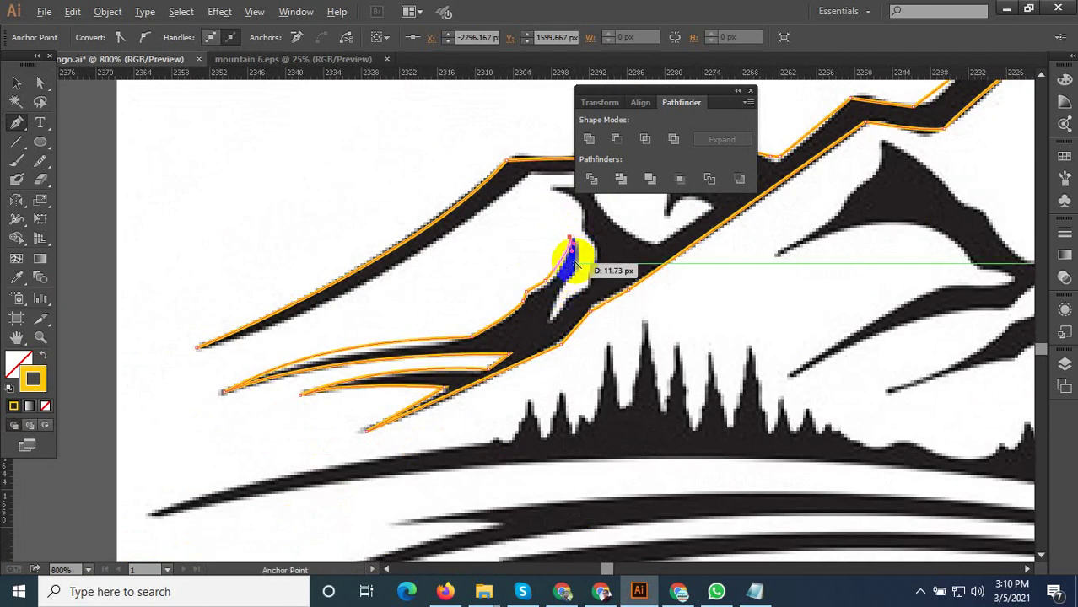
scroll(567, 287, "up", 3)
left_click_drag(562, 283, 560, 280)
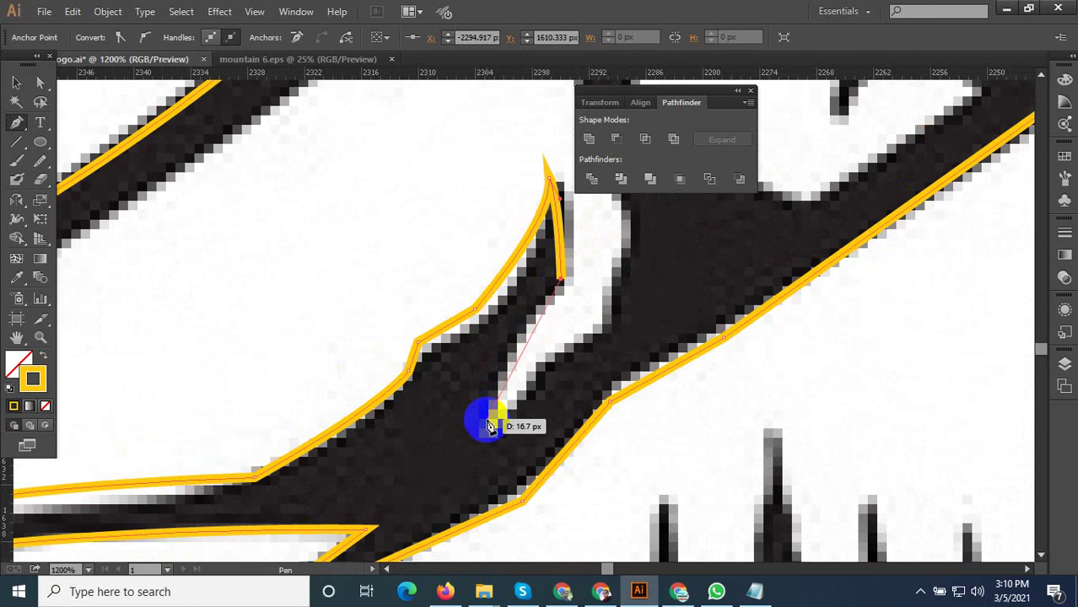
Trace the notch bottom and dark gap edge, then climb to a corner at the beak-shaped tip
mouse_move(493, 422)
left_mouse_down()
mouse_move(509, 436)
mouse_move(520, 396)
left_mouse_up()
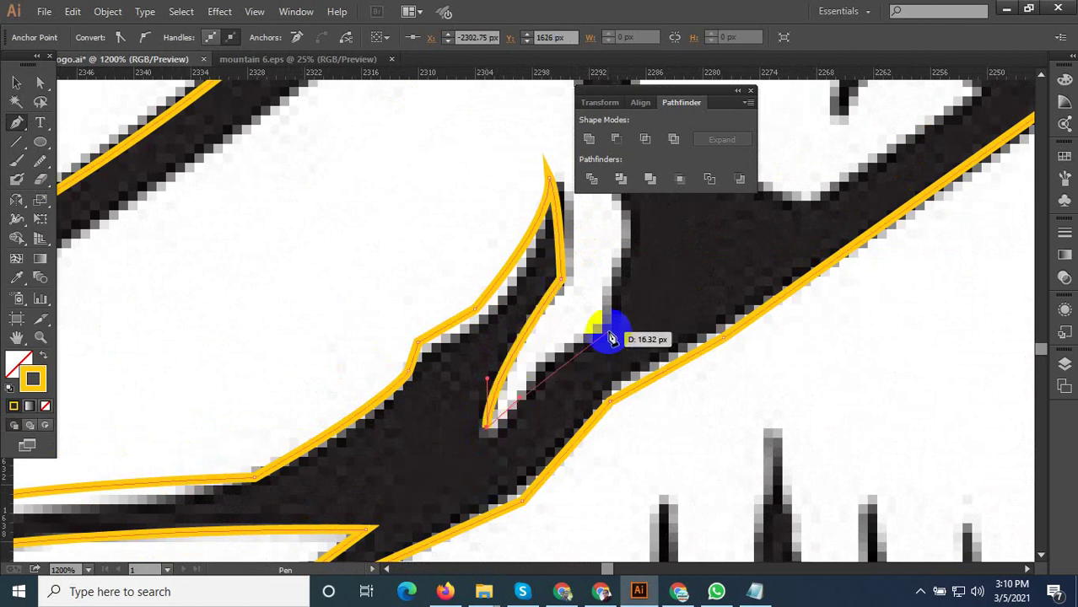
mouse_move(606, 332)
left_mouse_down()
mouse_move(634, 334)
mouse_move(620, 246)
left_mouse_up()
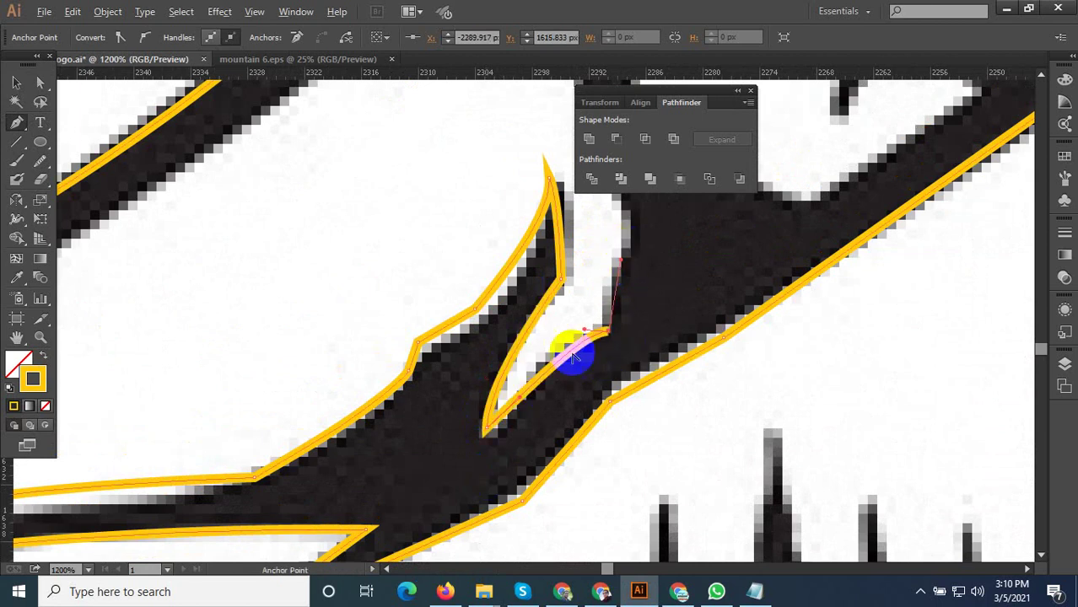
scroll(577, 356, "down", 5)
scroll(553, 428, "up", 4)
mouse_move(565, 338)
left_mouse_down()
mouse_move(554, 411)
mouse_move(565, 403)
left_mouse_up()
left_click_drag(559, 331, 527, 279)
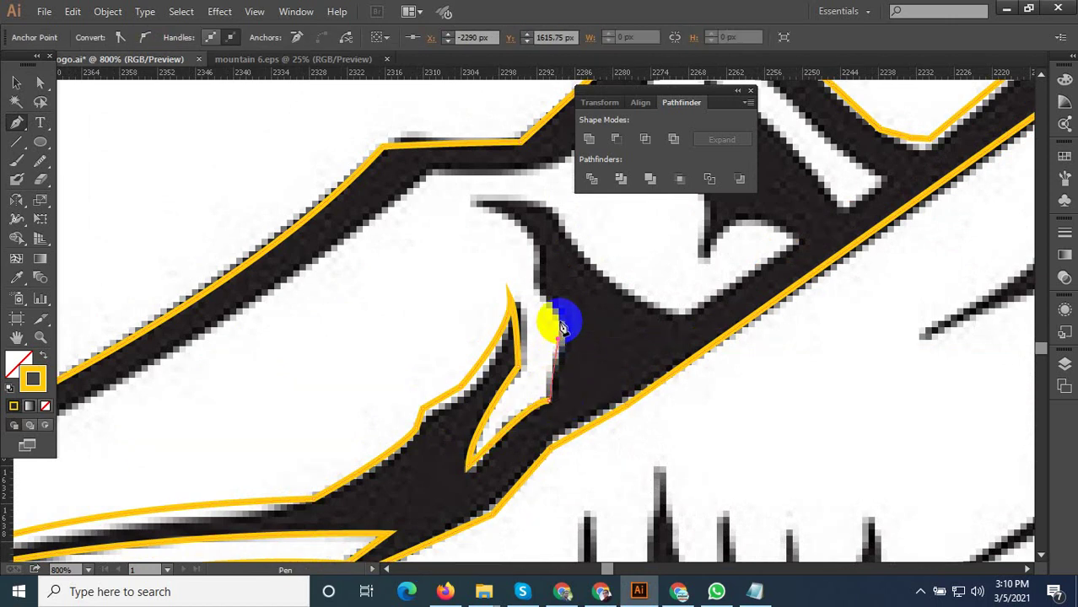
mouse_move(533, 236)
left_mouse_down()
mouse_move(481, 209)
mouse_move(550, 211)
left_mouse_up()
left_click(548, 200)
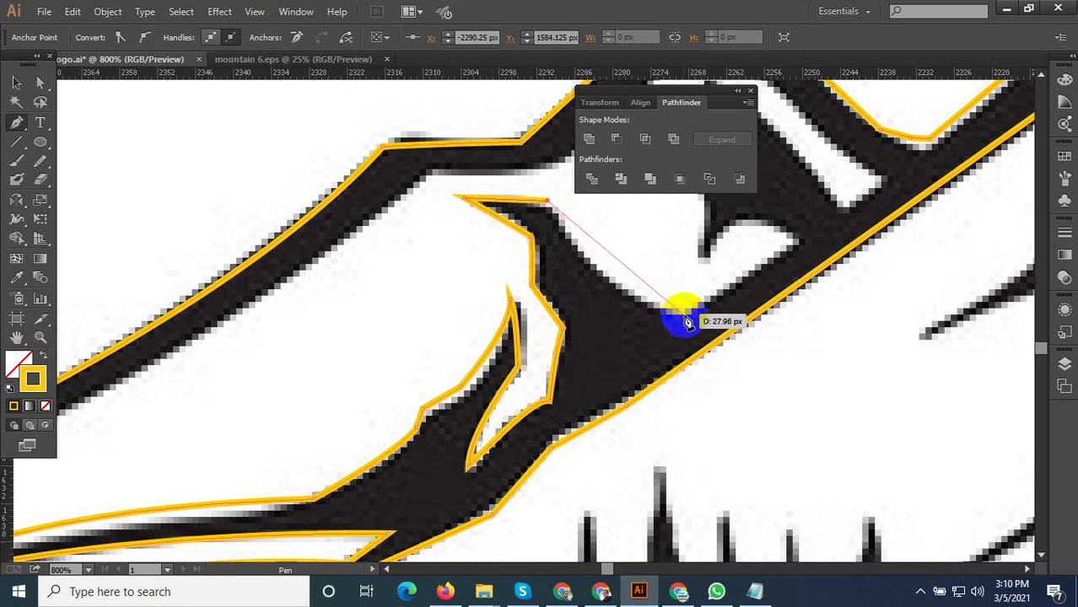
Follow the beak's curved underside to the notch's far corner and around the triangle's base
left_click_drag(685, 314, 773, 332)
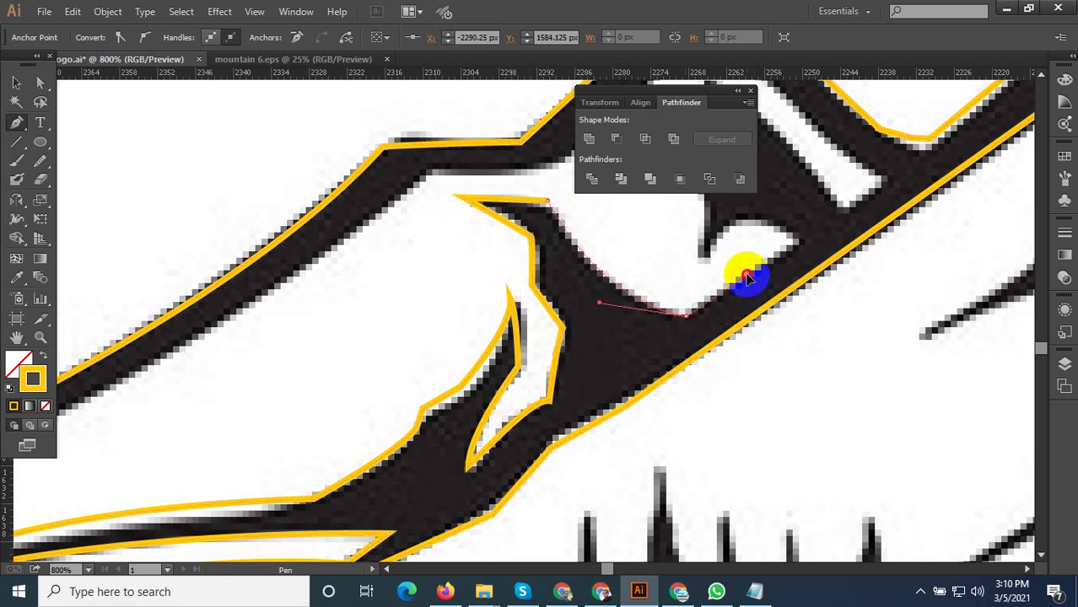
left_click_drag(746, 276, 784, 304)
left_click_drag(709, 247, 697, 266)
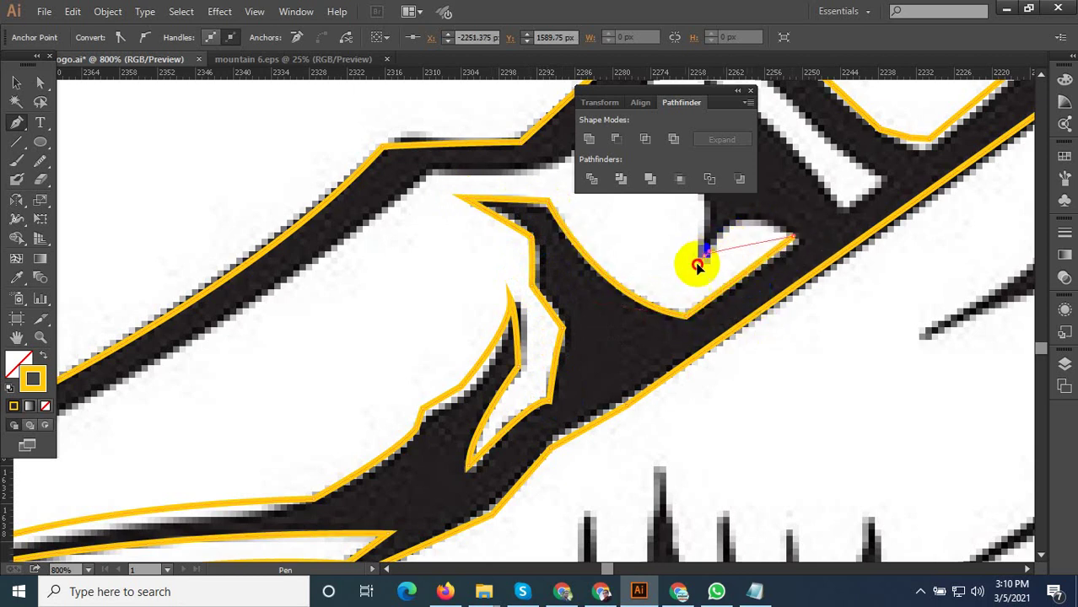
left_click(676, 244)
left_click_drag(710, 226, 567, 392)
left_click_drag(542, 337, 506, 338)
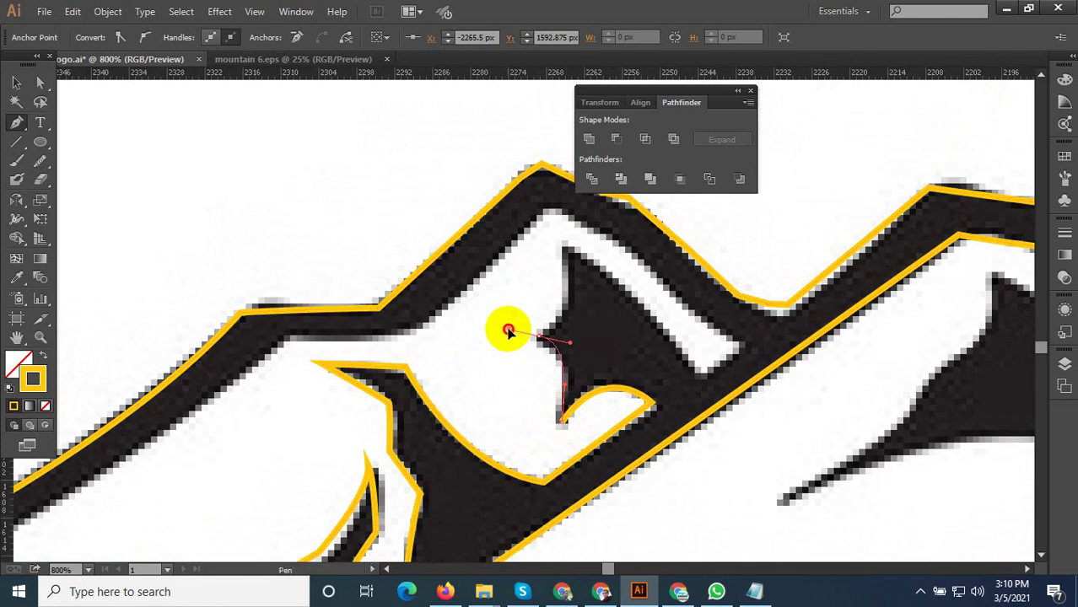
Trace the triangle's apex and right side to where it meets the ridge, adding a corner above
left_click(570, 249)
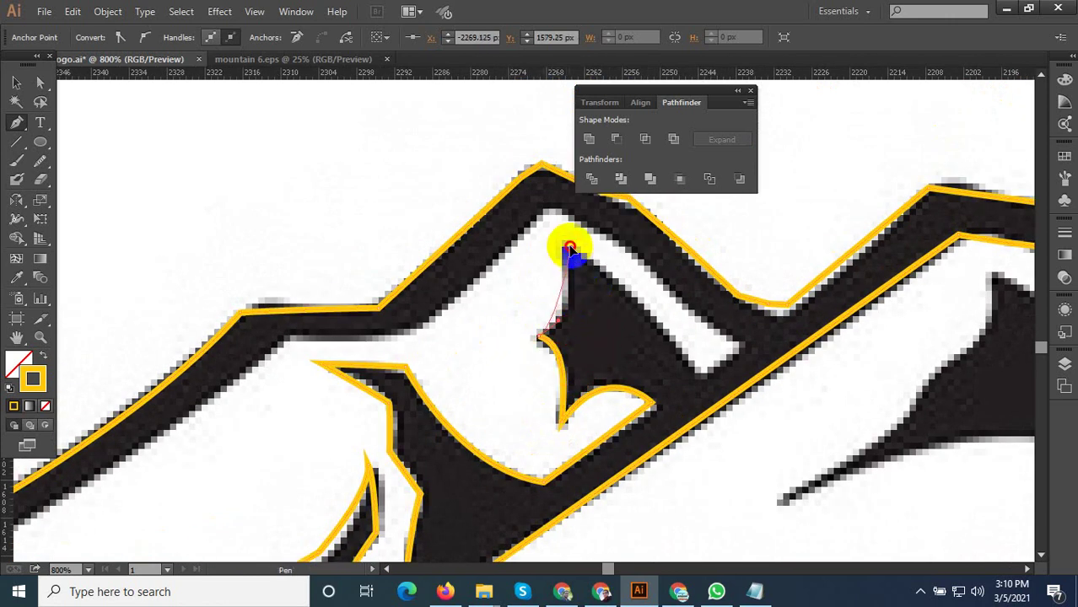
left_click(612, 281)
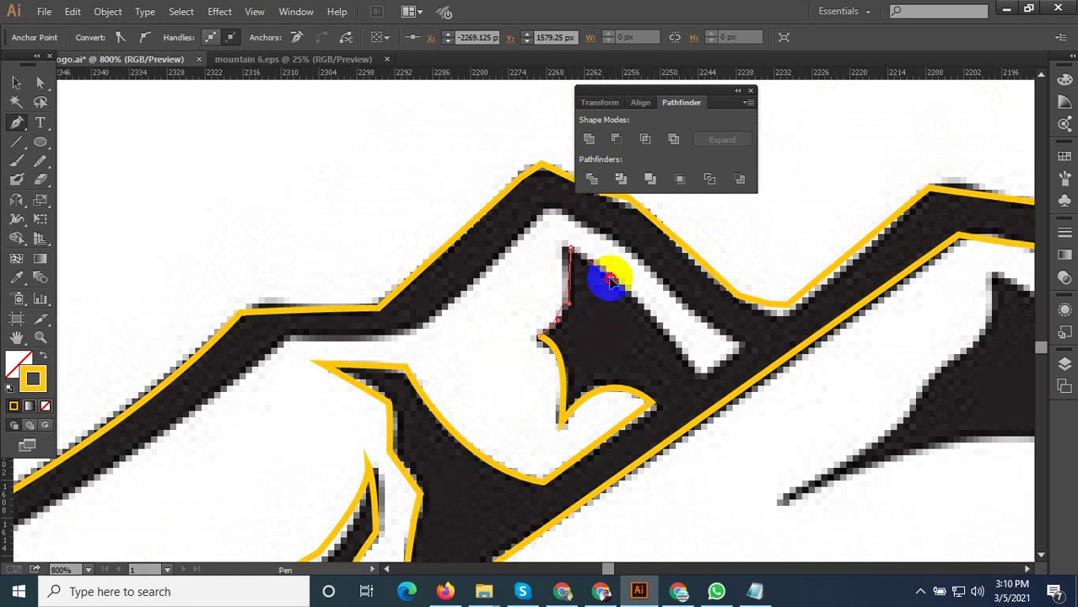
left_click_drag(619, 291, 686, 331)
left_click(719, 415)
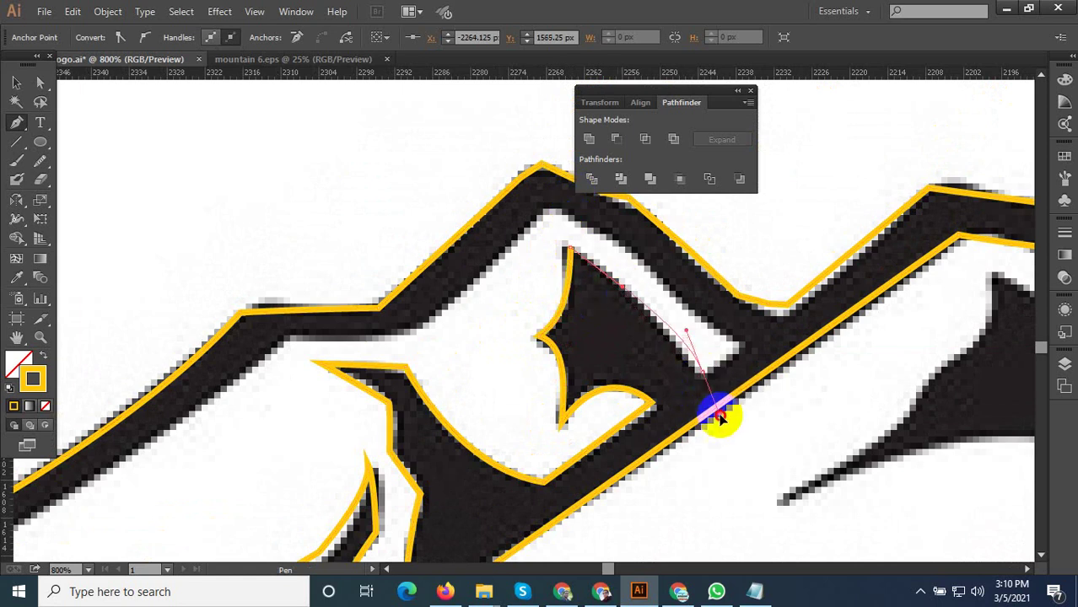
left_click(702, 372)
left_click(744, 341)
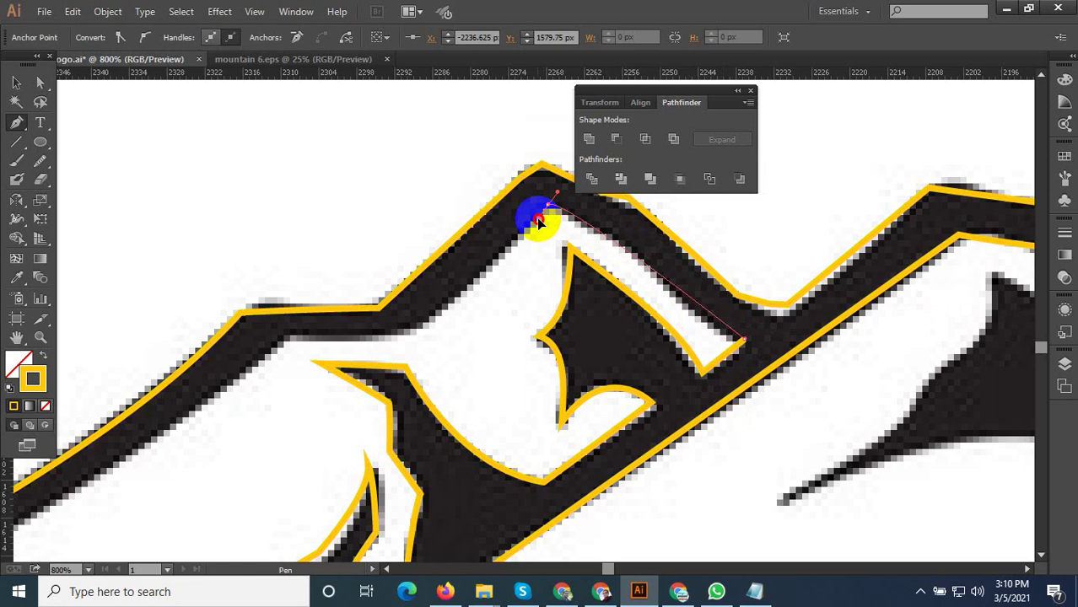
Curve up near the upper peak and run the outline down the left ridge to the leftmost tip
left_click_drag(527, 226, 421, 331)
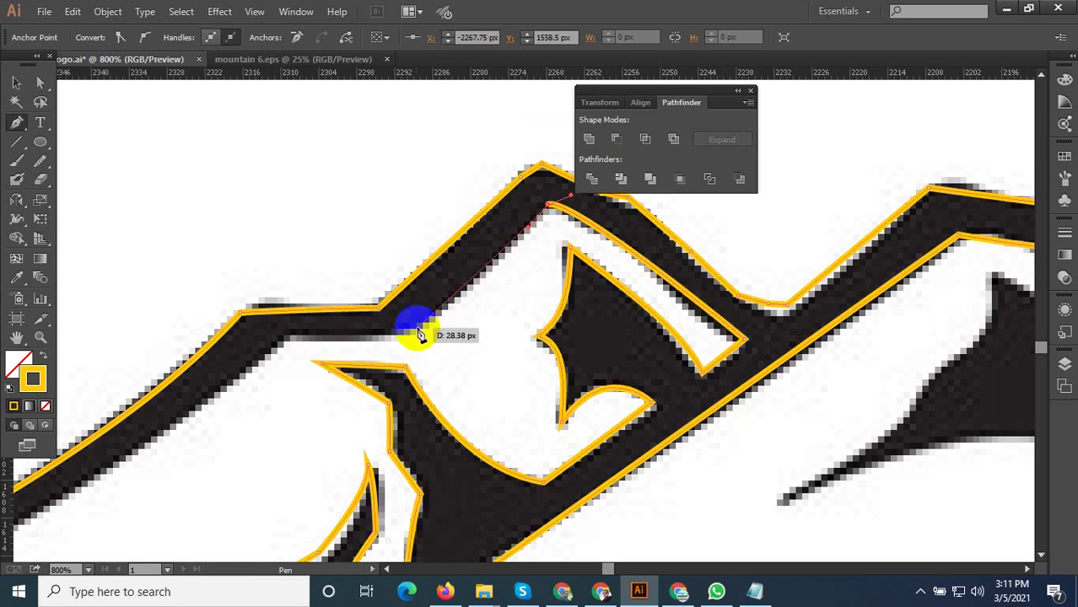
left_click_drag(317, 352, 566, 319)
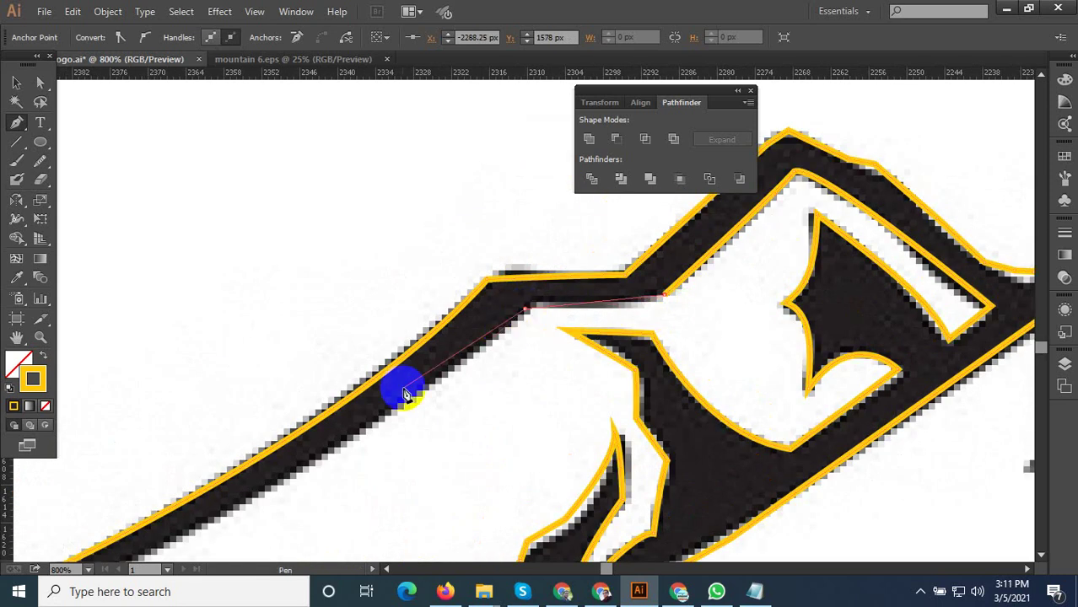
scroll(400, 384, "down", 3)
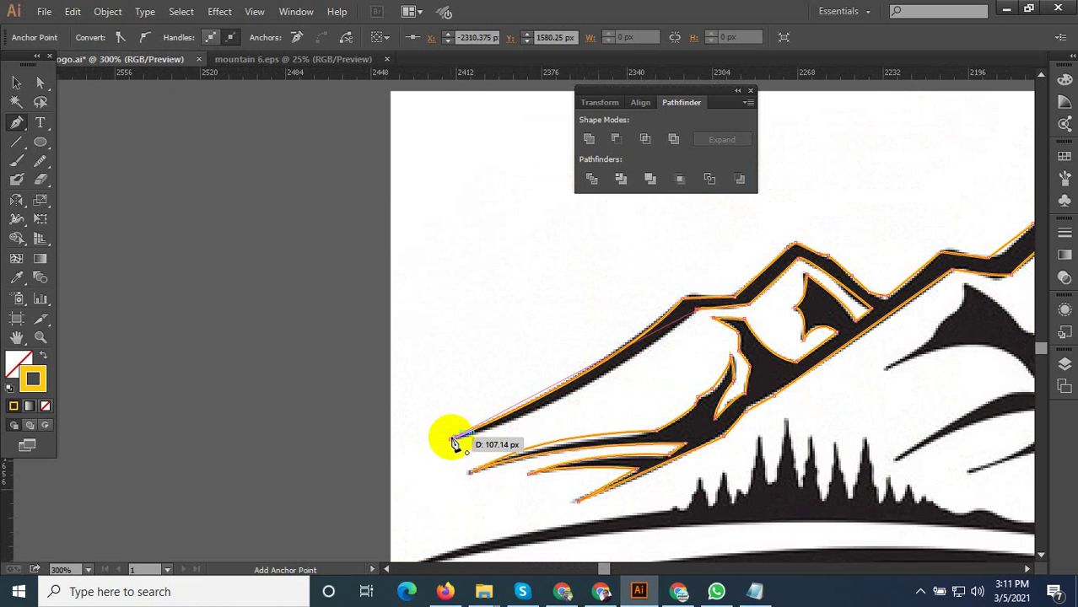
left_click_drag(452, 438, 344, 445)
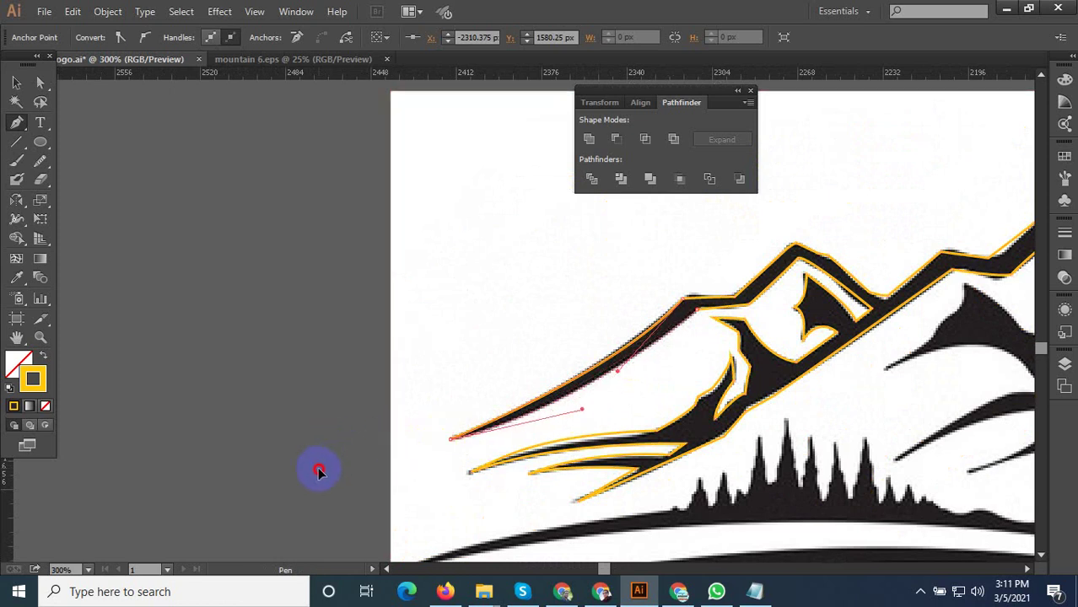
Use the Eyedropper to give the ridge outline a grey fill, then deselect it
scroll(433, 446, "down", 4)
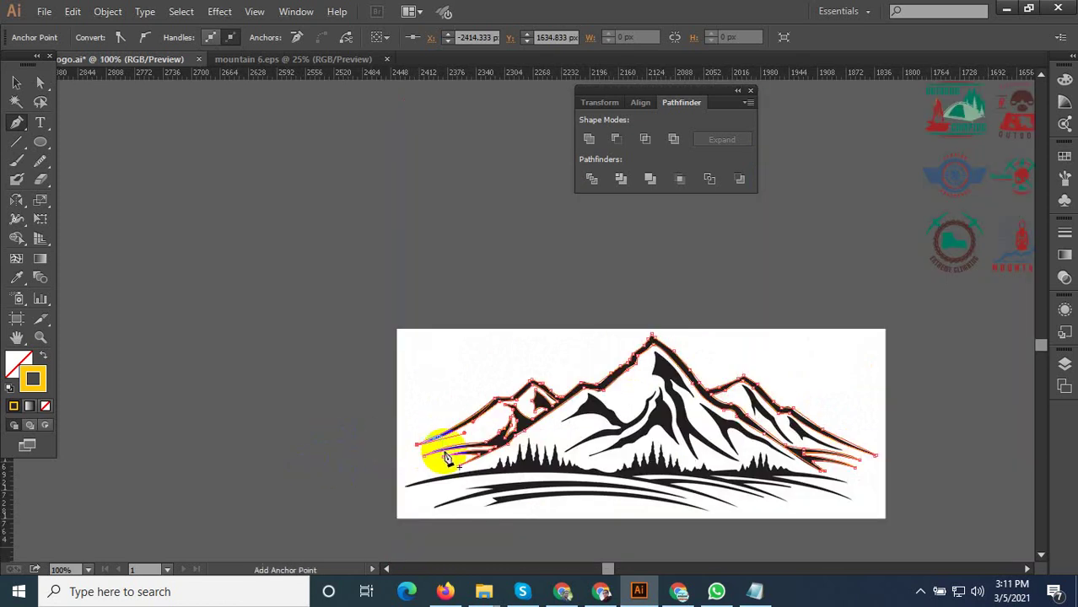
scroll(542, 450, "up", 3)
left_click(16, 278)
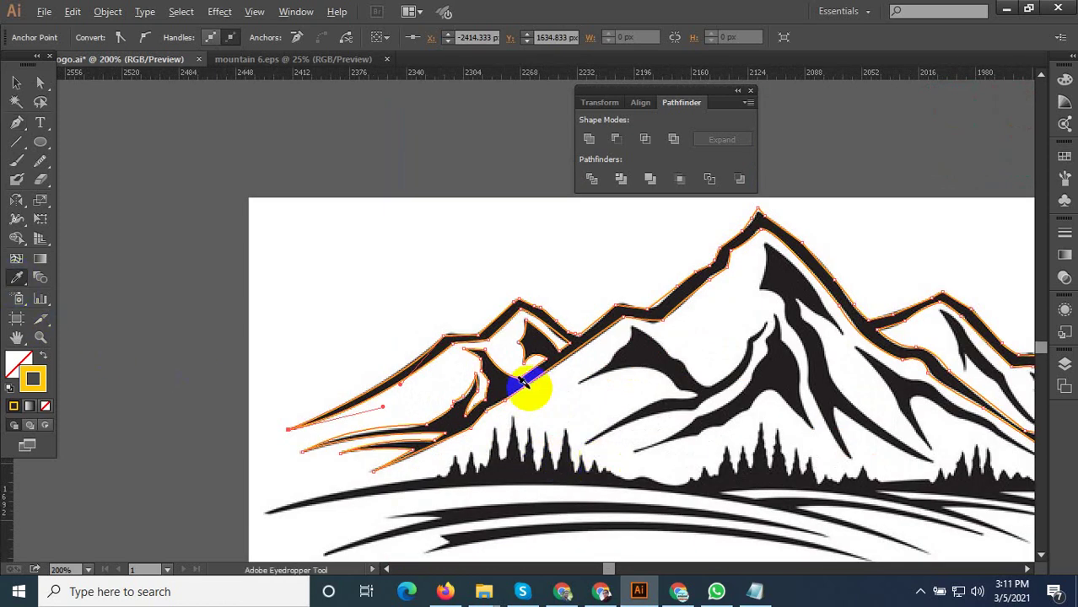
scroll(516, 376, "up", 2)
left_click(489, 396)
scroll(494, 391, "down", 2)
scroll(505, 368, "down", 2)
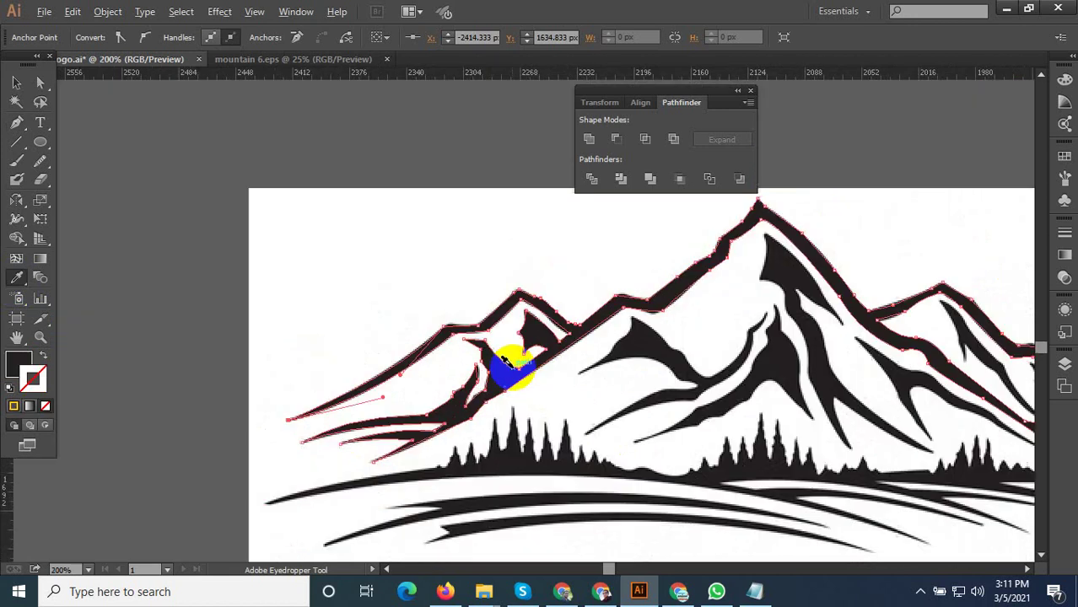
scroll(317, 234, "up", 2)
left_click(304, 229)
left_click(196, 204)
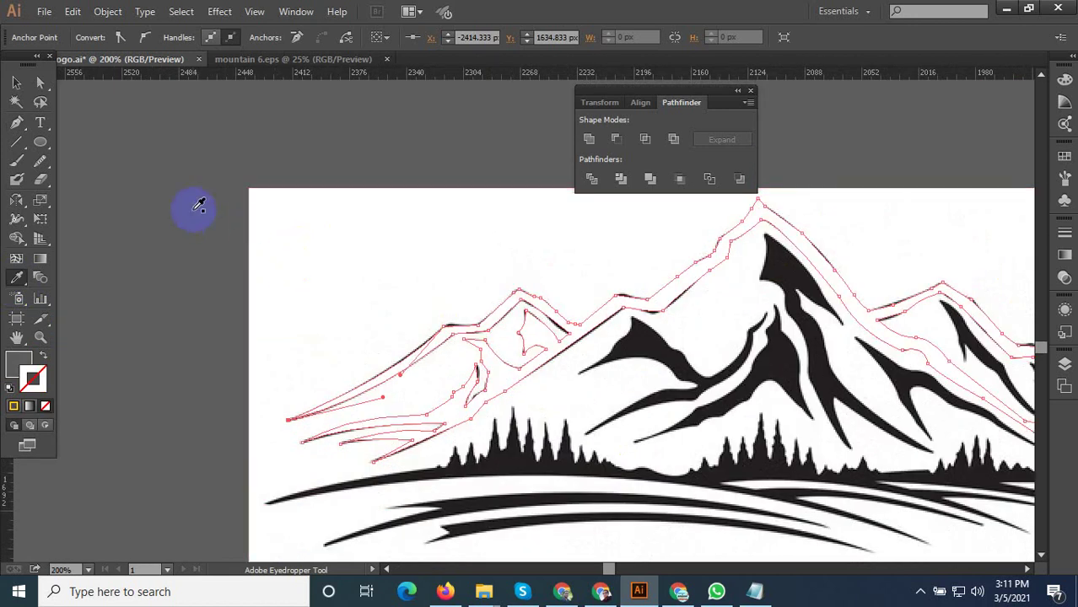
left_click(19, 85)
left_click(601, 356)
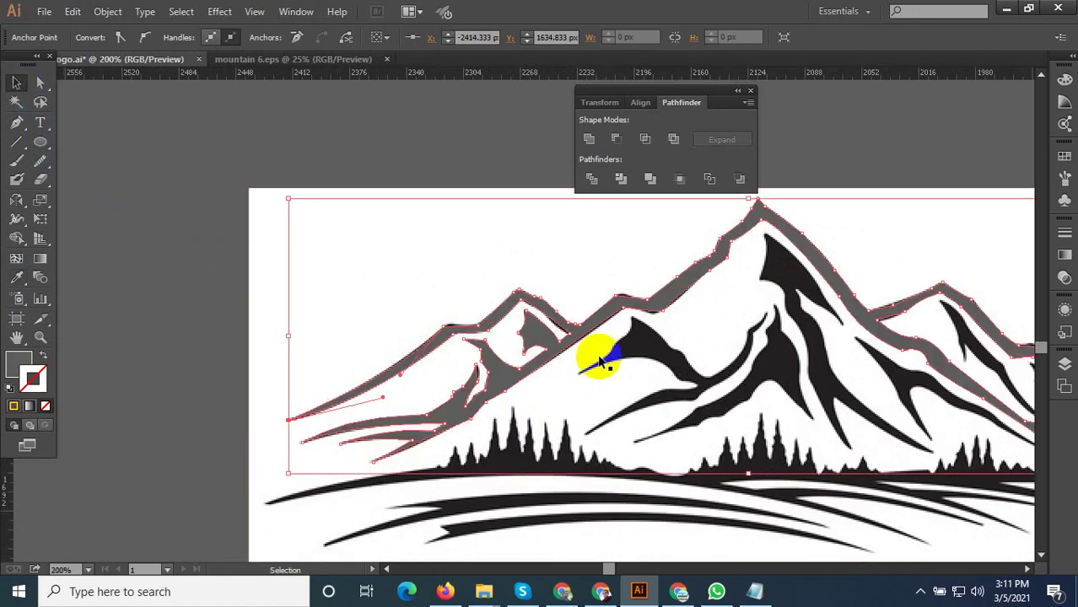
scroll(602, 358, "up", 1)
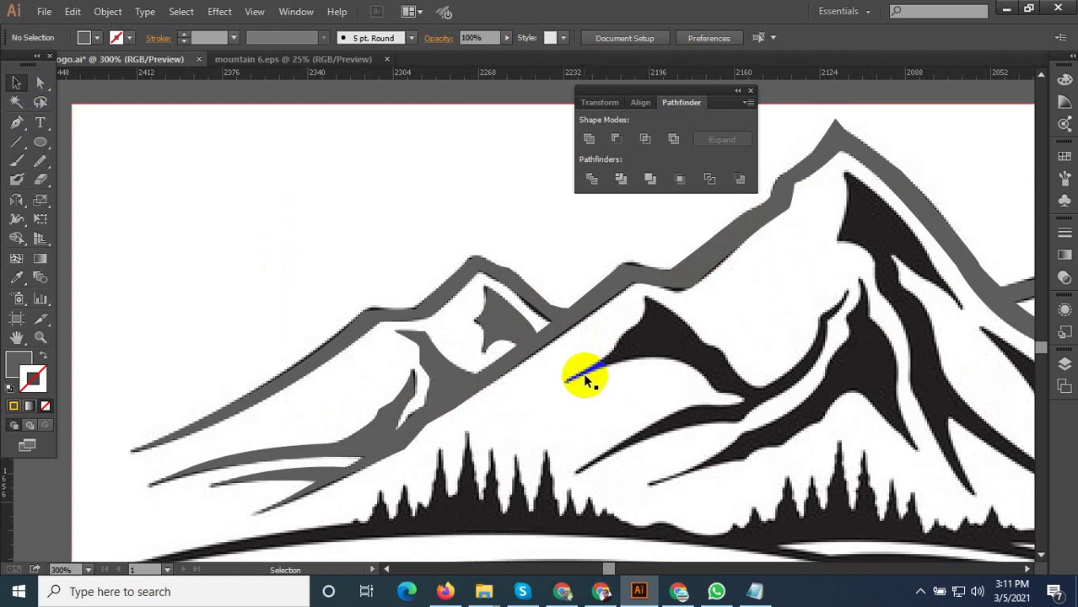
Start a new Pen path at the rock streak's tip and curve it along the streak's edge
left_click(16, 123)
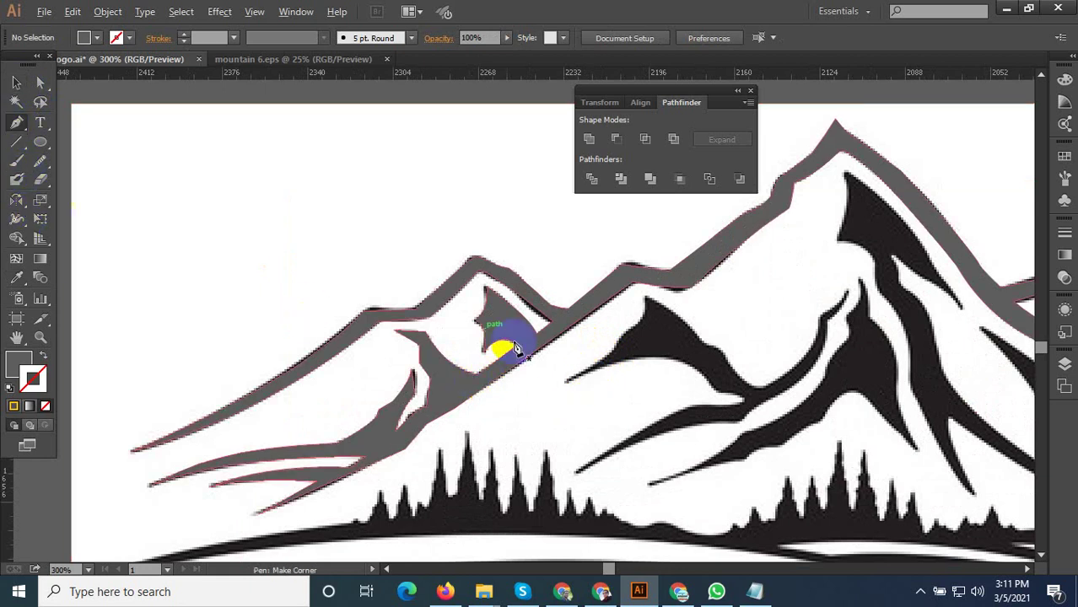
scroll(582, 375, "up", 2)
left_click(548, 400)
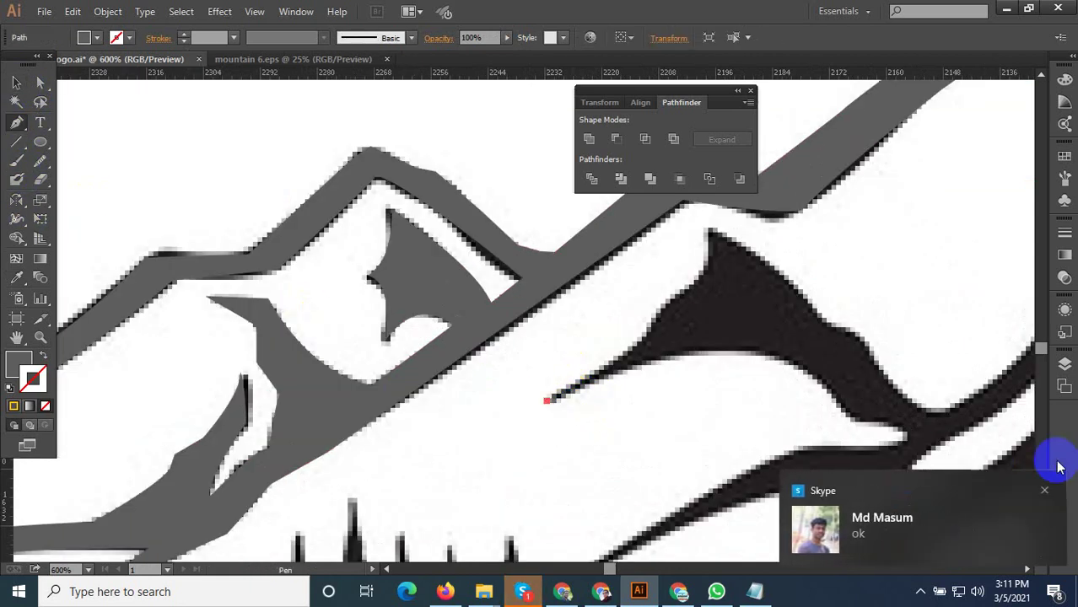
left_click(1045, 492)
scroll(432, 338, "down", 3)
scroll(637, 373, "up", 2)
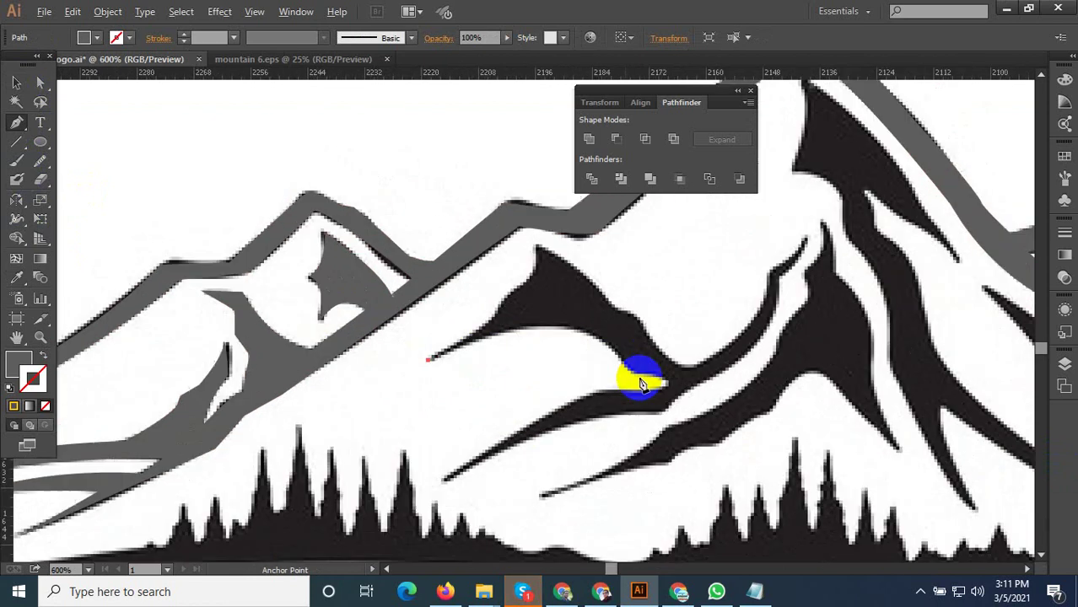
scroll(675, 390, "up", 1)
mouse_move(673, 382)
left_mouse_down()
mouse_move(733, 472)
mouse_move(699, 392)
mouse_move(698, 410)
left_mouse_up()
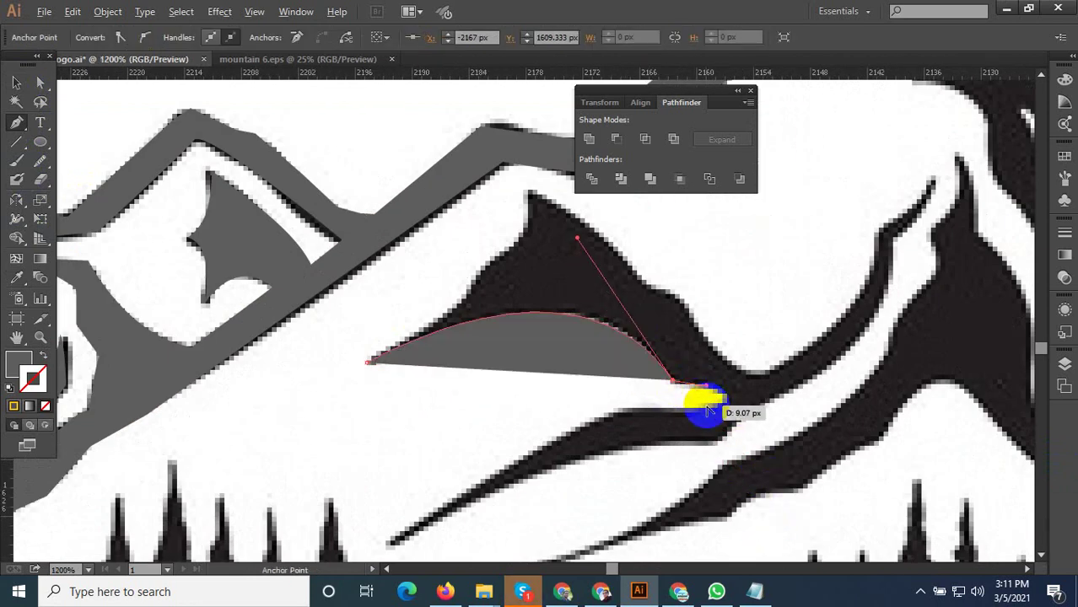
scroll(700, 409, "up", 2)
left_click_drag(635, 451, 598, 414)
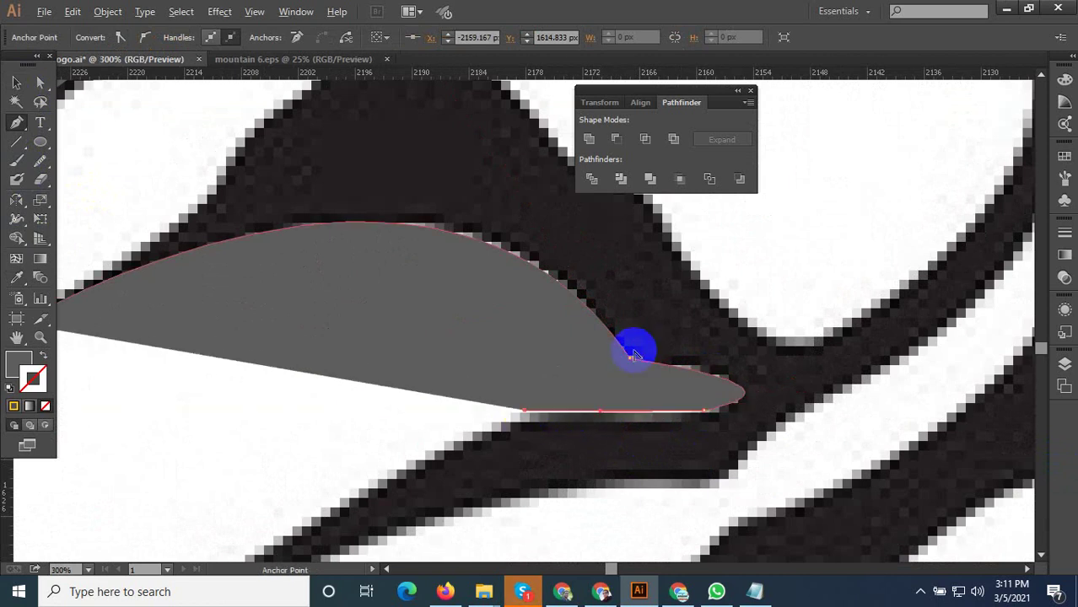
Trace the lower streak's edge up toward its tip, ending on a sharp corner anchor
scroll(602, 363, "down", 4)
left_click_drag(458, 449, 451, 483)
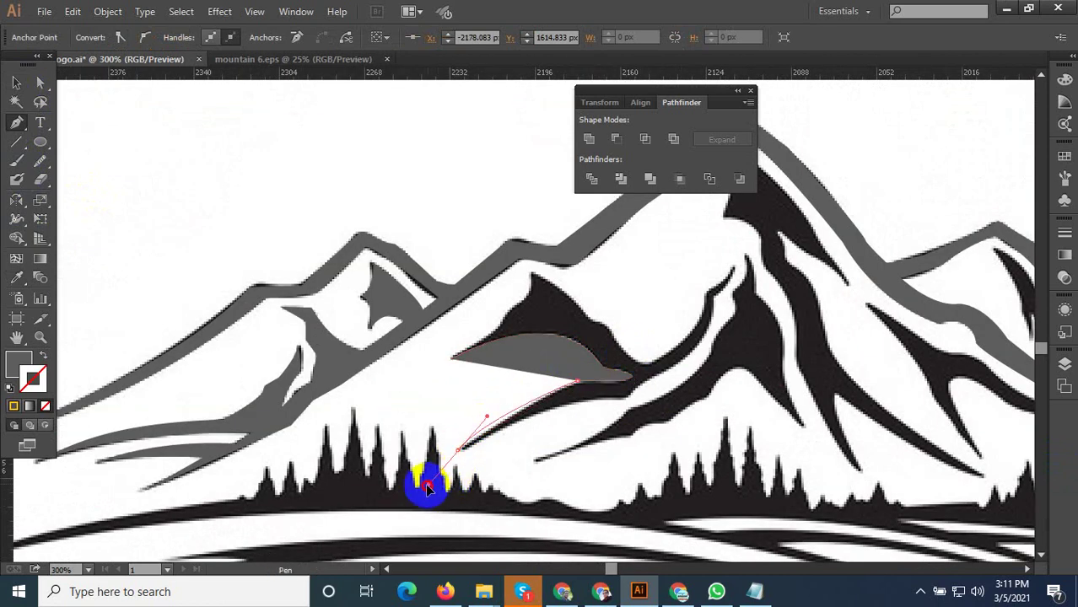
mouse_move(581, 383)
left_mouse_down()
mouse_move(672, 422)
mouse_move(677, 381)
left_mouse_up()
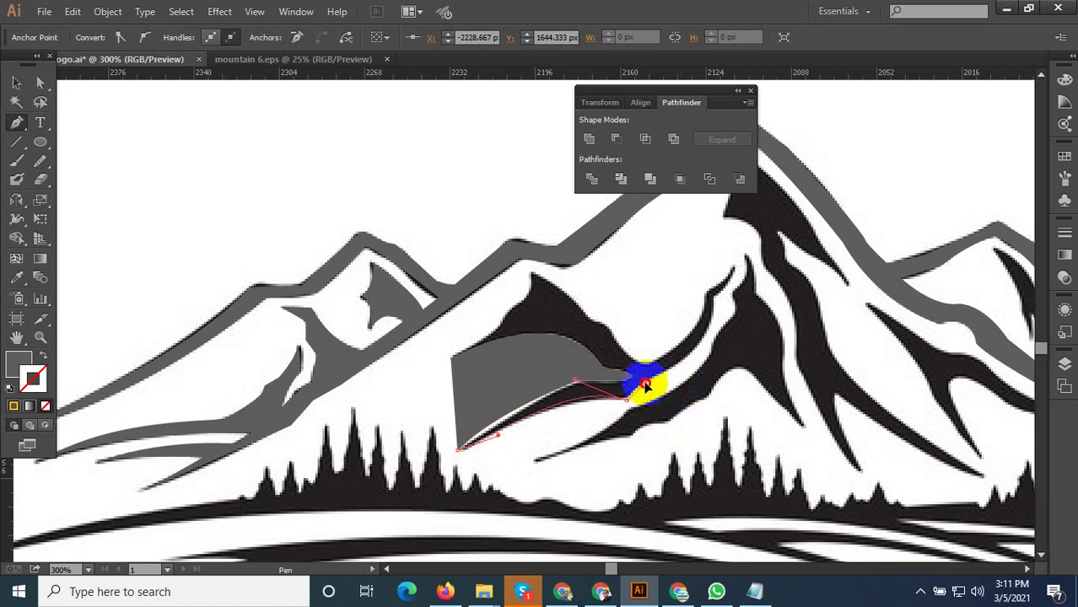
scroll(668, 371, "up", 2)
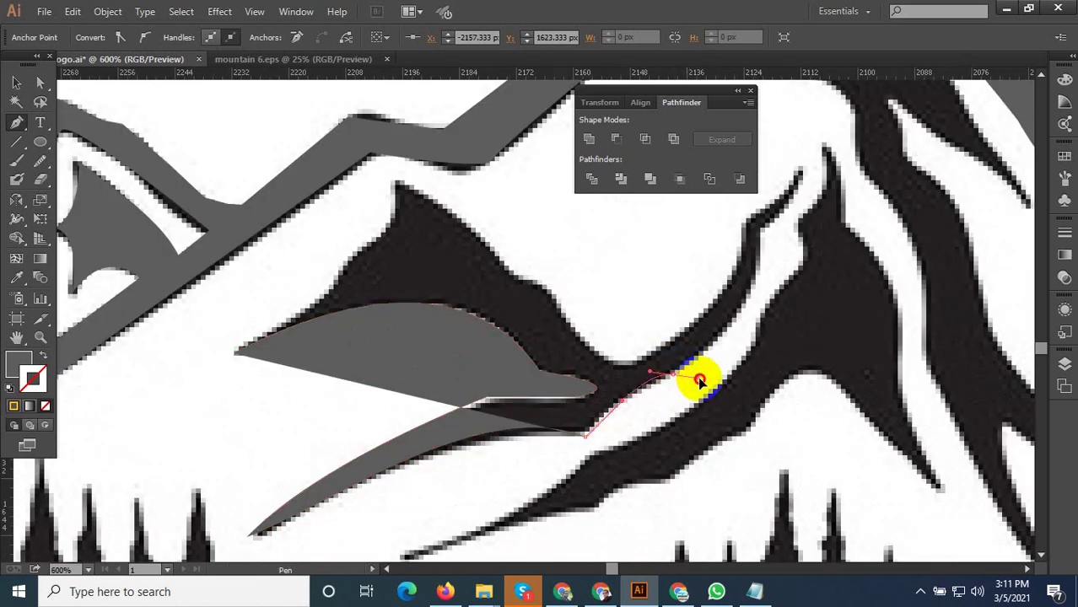
mouse_move(714, 369)
left_mouse_down()
mouse_move(741, 355)
mouse_move(707, 344)
left_mouse_up()
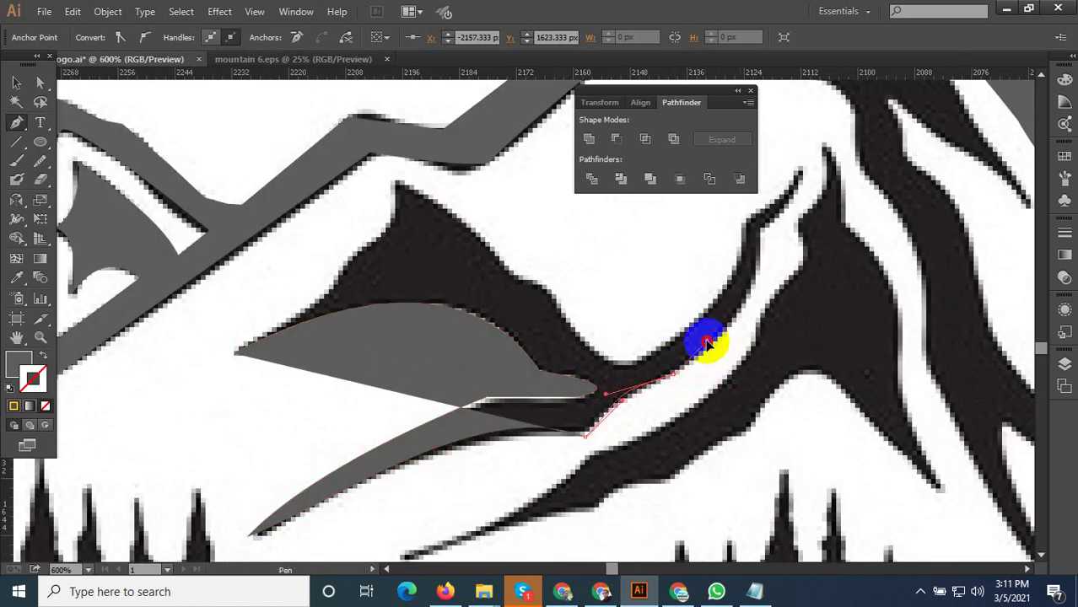
scroll(717, 404, "down", 3)
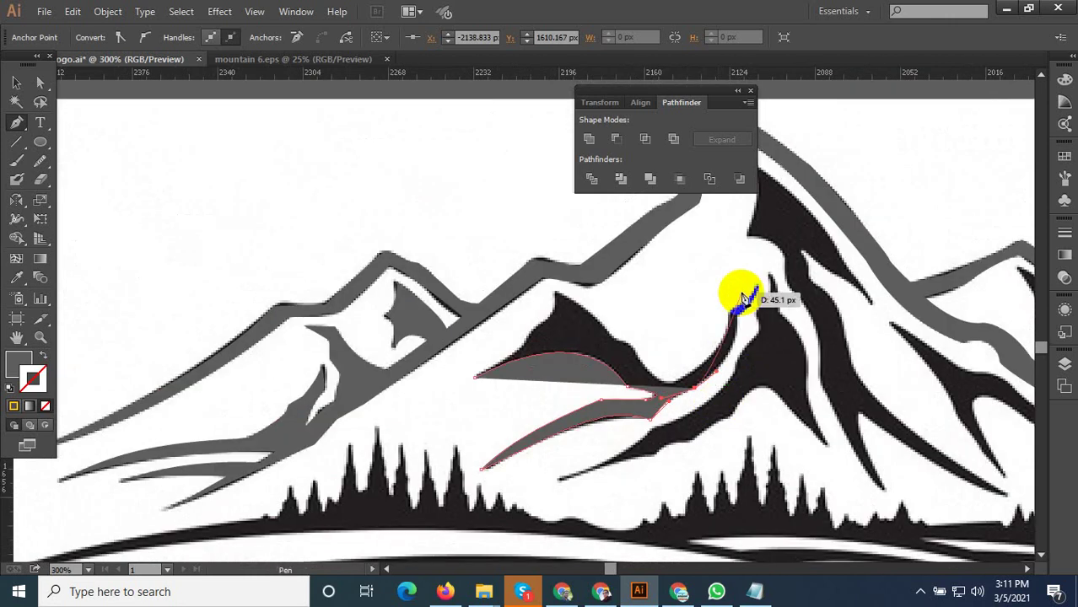
scroll(733, 293, "up", 3)
mouse_move(735, 339)
left_mouse_down()
mouse_move(716, 286)
mouse_move(734, 262)
mouse_move(767, 253)
mouse_move(764, 285)
left_mouse_up()
left_click(736, 338)
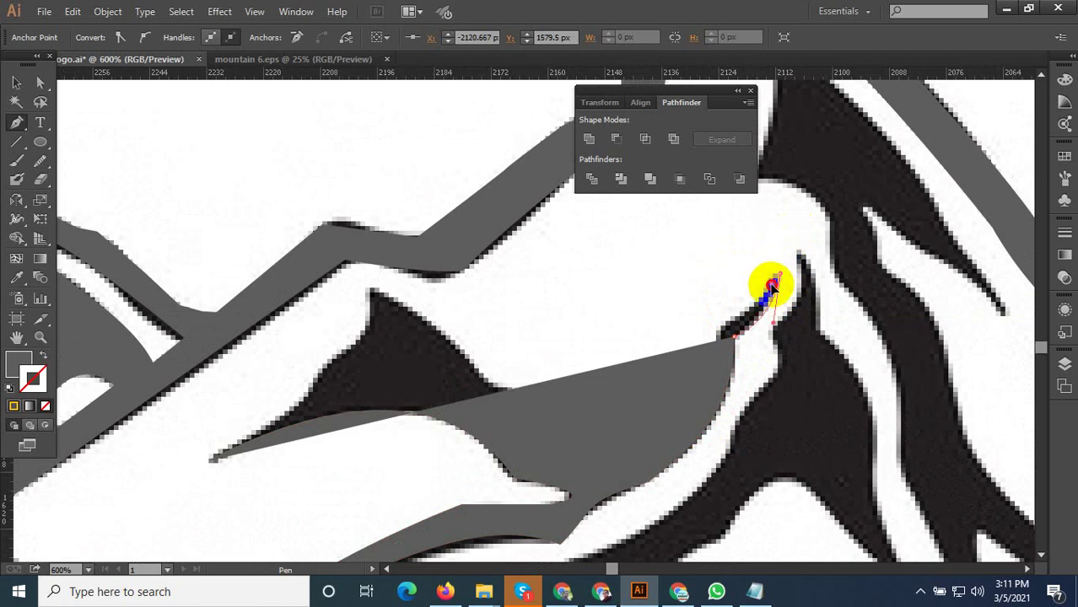
Set fill to None and curve the path along the rock streak's inner edge into its cornered dip
left_click(41, 358)
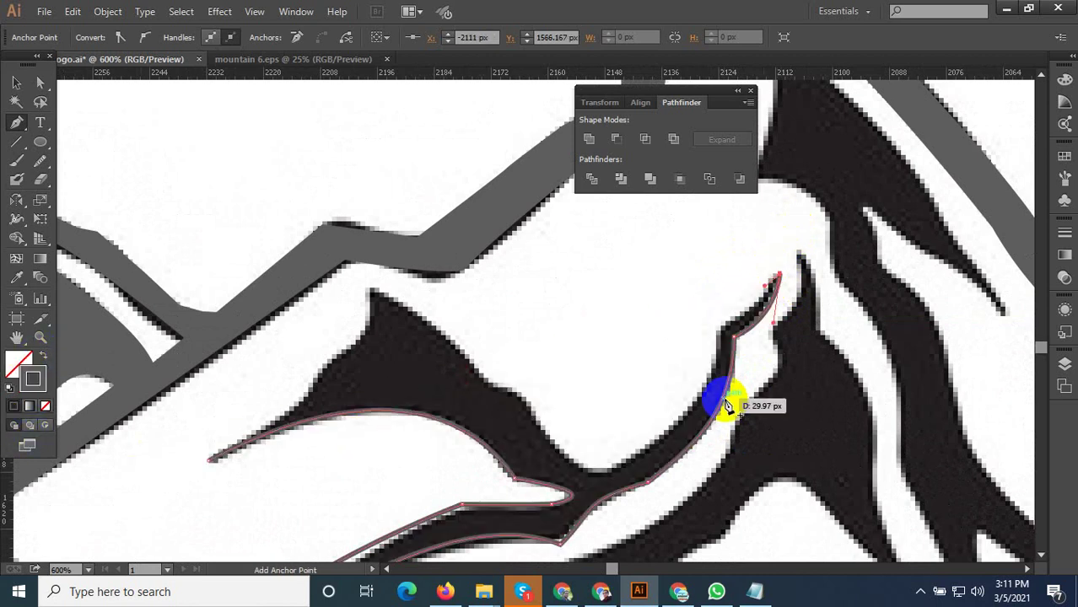
mouse_move(729, 409)
left_mouse_down()
mouse_move(722, 333)
mouse_move(689, 326)
mouse_move(605, 472)
mouse_move(525, 456)
mouse_move(577, 458)
mouse_move(575, 471)
left_mouse_up()
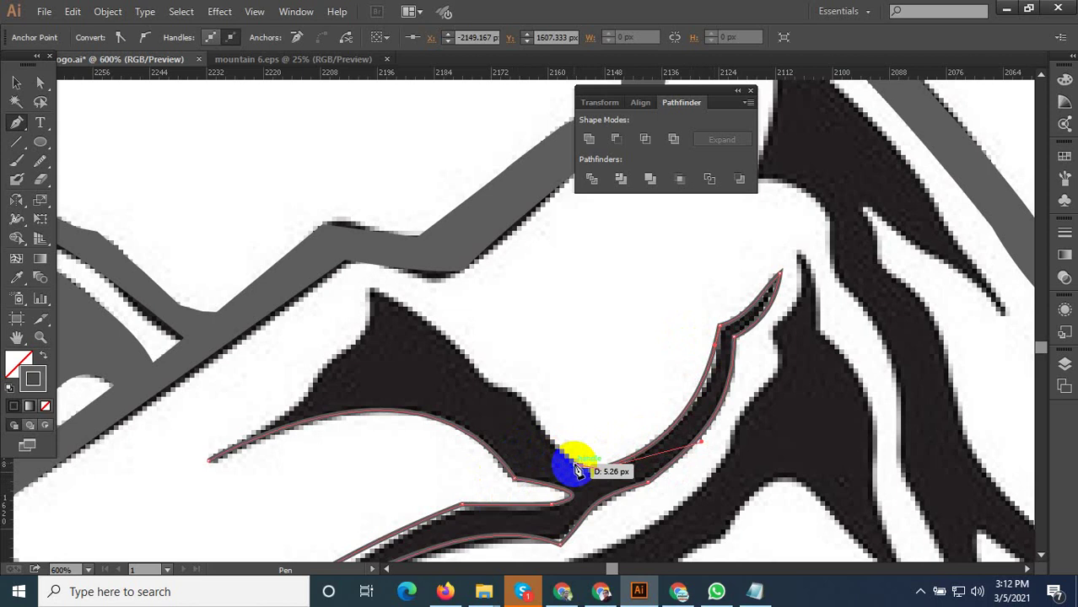
scroll(576, 471, "up", 3)
mouse_move(587, 474)
left_mouse_down()
mouse_move(620, 462)
mouse_move(589, 474)
left_mouse_up()
scroll(589, 474, "down", 2)
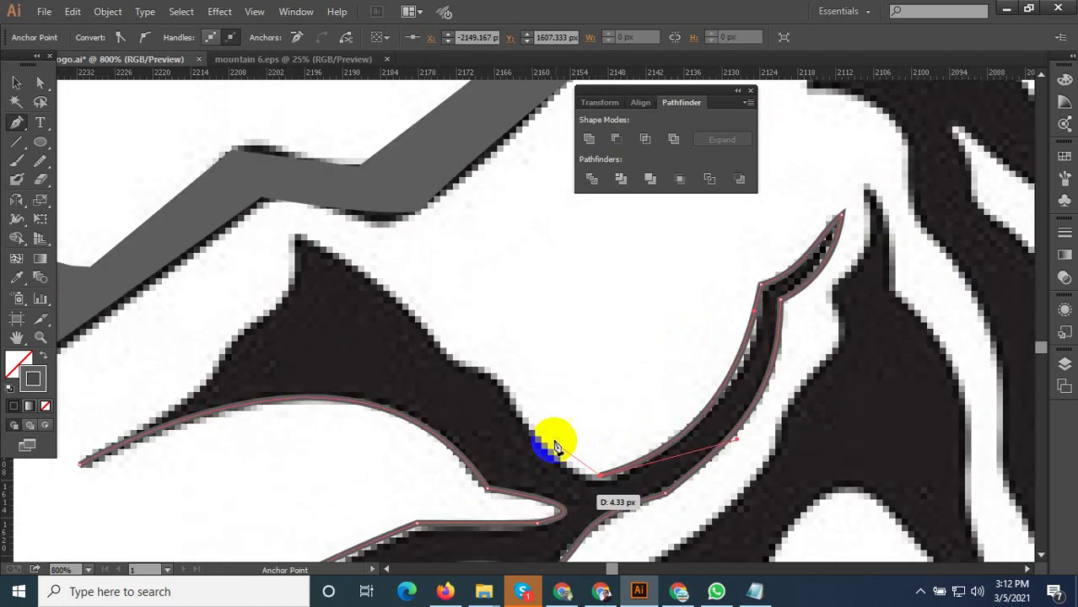
mouse_move(503, 377)
left_mouse_down()
mouse_move(451, 292)
mouse_move(458, 285)
left_mouse_up()
left_click(501, 390)
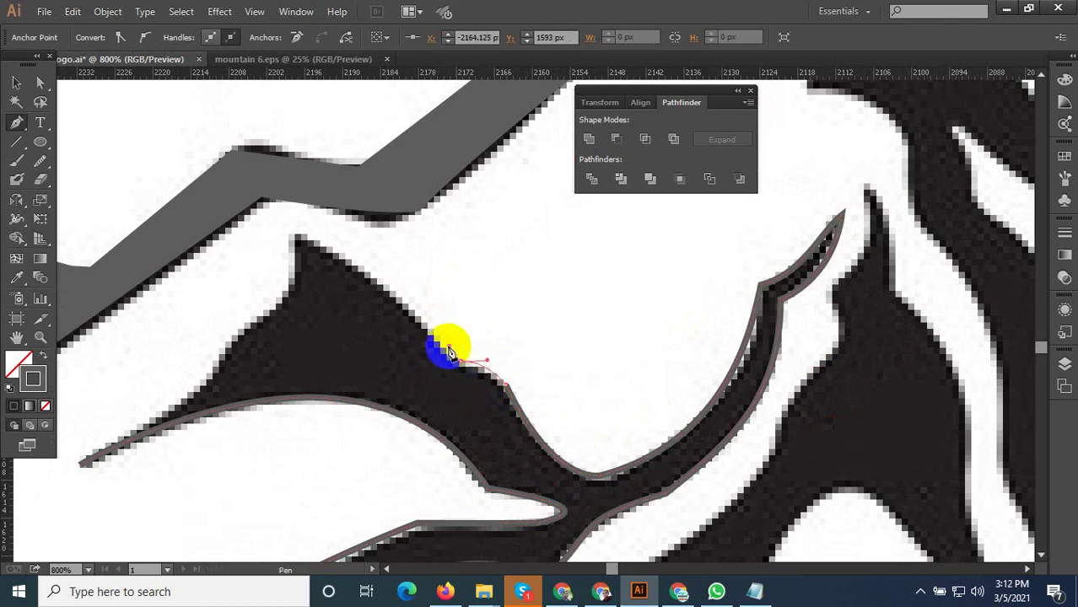
scroll(397, 282, "up", 1)
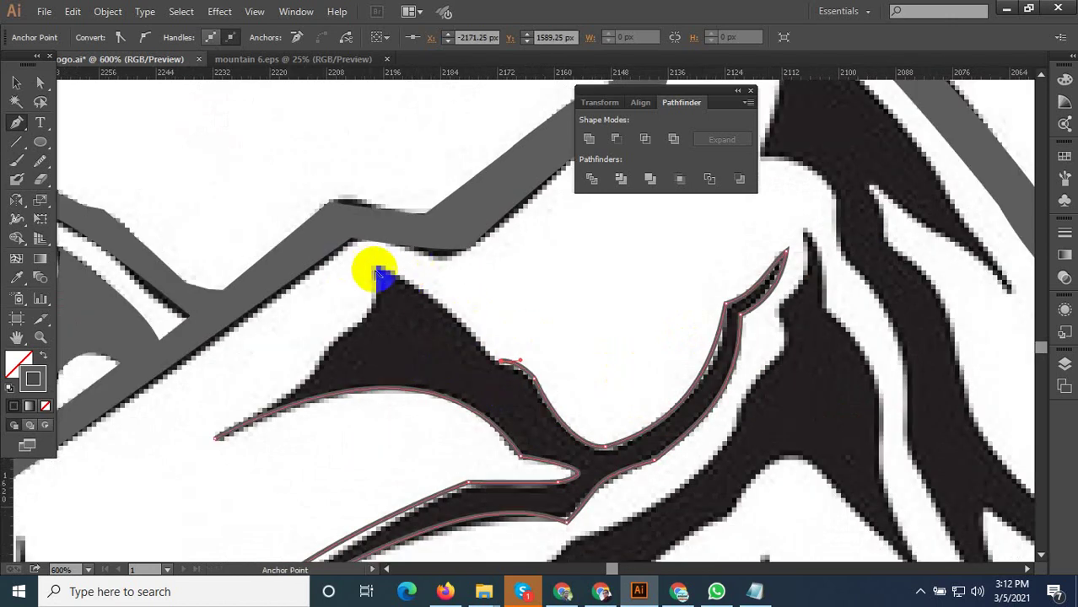
scroll(378, 273, "up", 1)
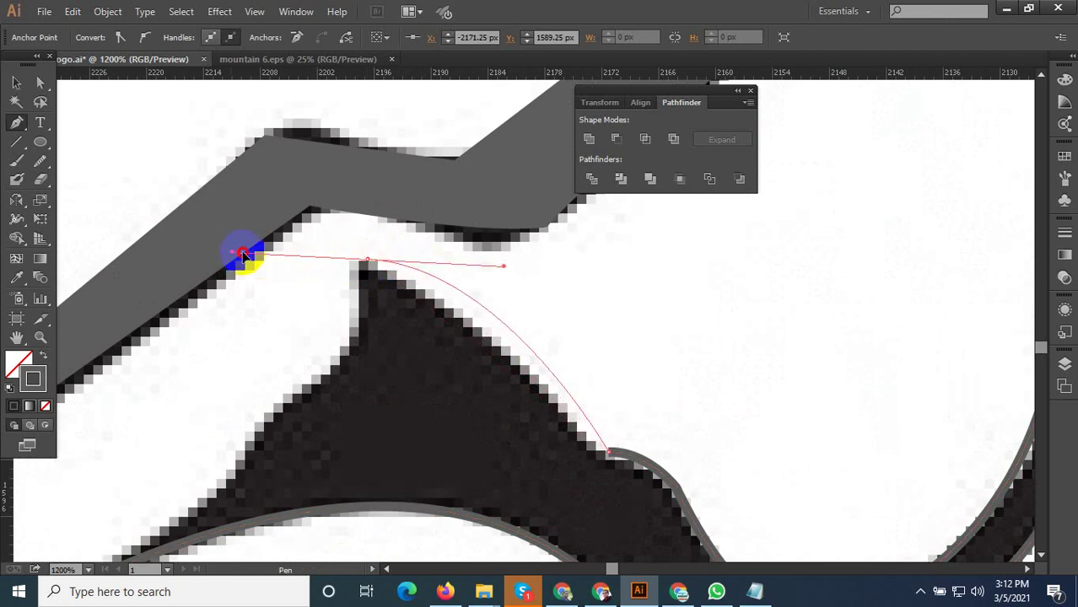
Carry the path over the rock shape's peak and down its left edge to the lower left tip
left_click_drag(369, 267, 276, 250)
left_click(351, 349)
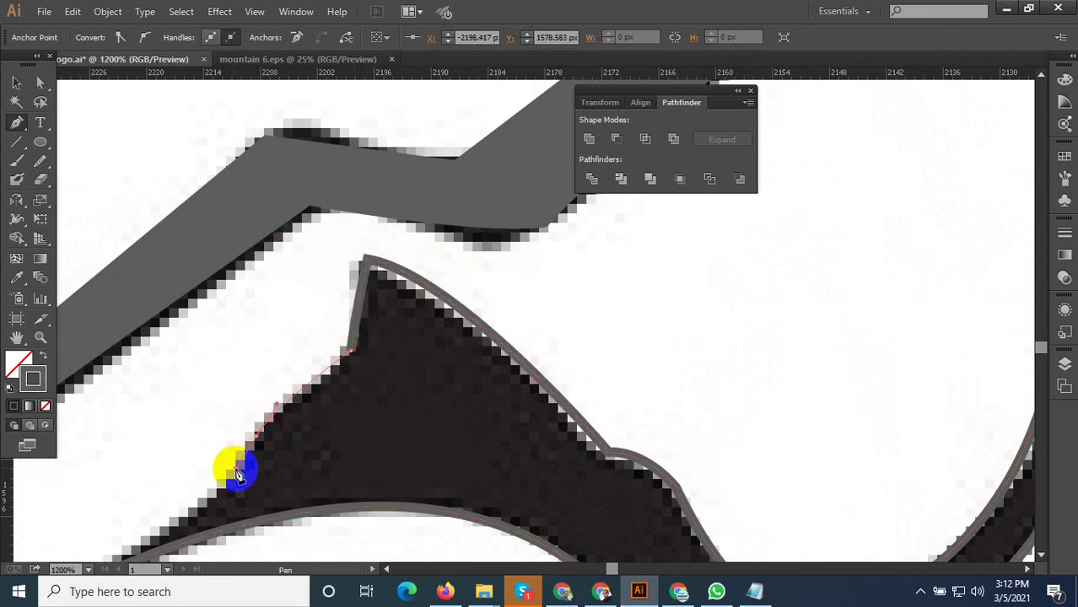
left_click(237, 474)
scroll(620, 336, "down", 4)
scroll(409, 410, "up", 4)
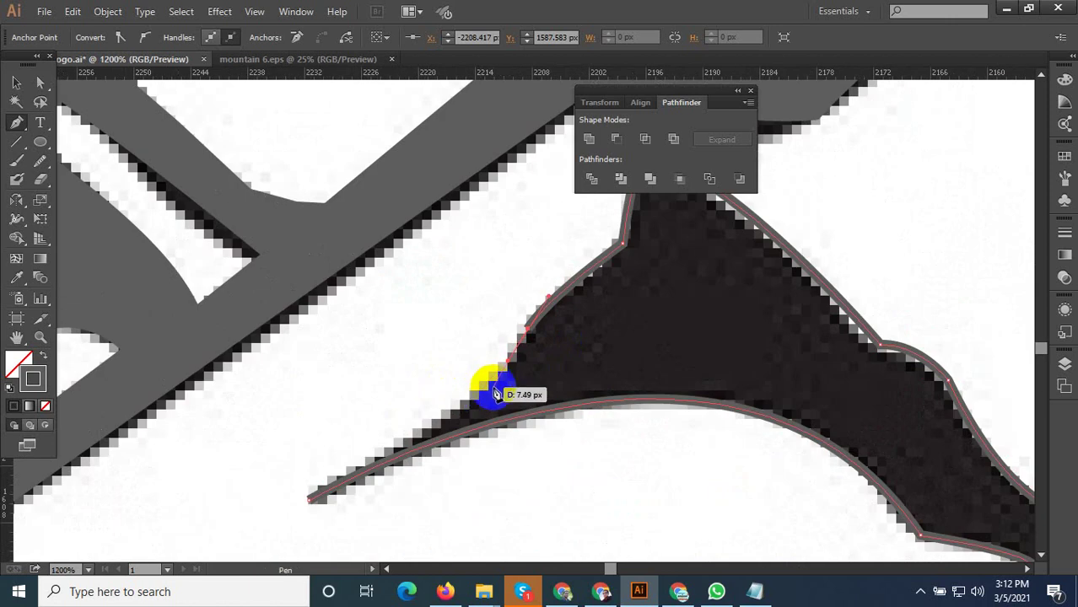
left_click_drag(489, 390, 314, 507)
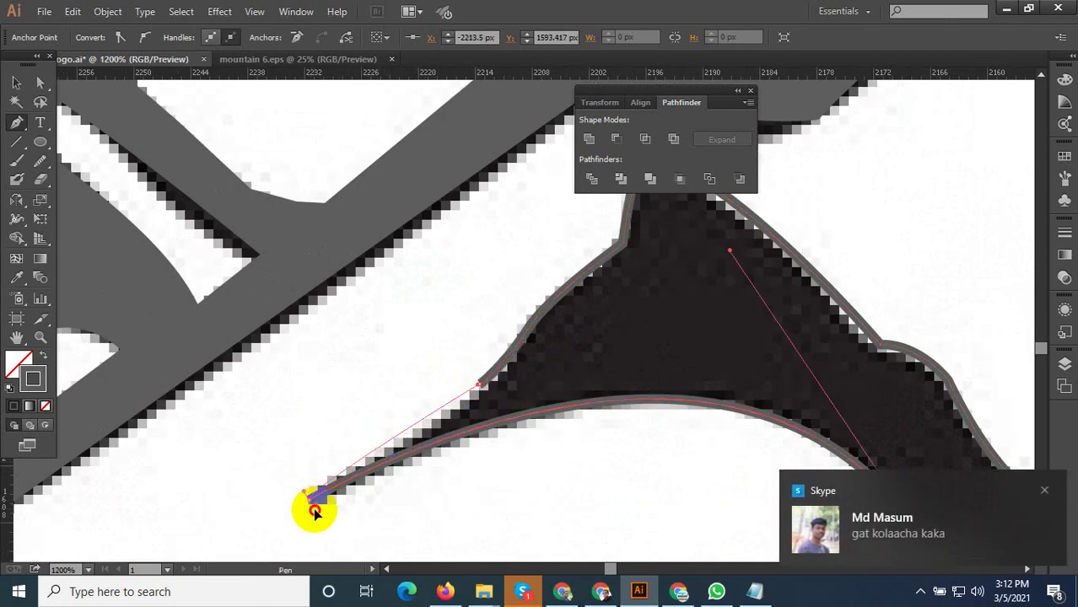
left_click(314, 509)
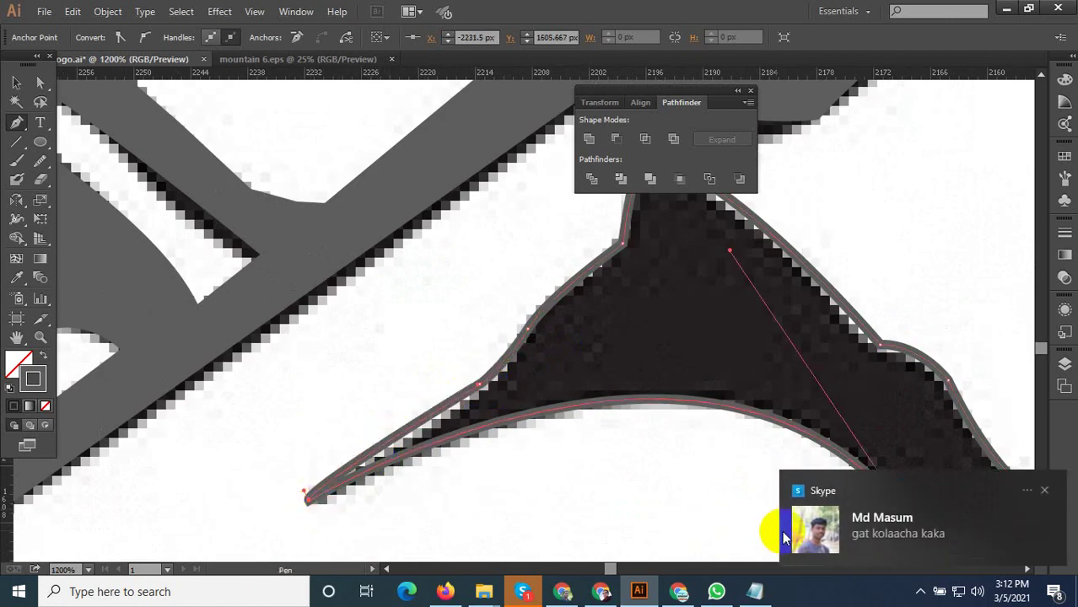
Dismiss the Skype chat notification and minimize the chat window
left_click(1046, 493)
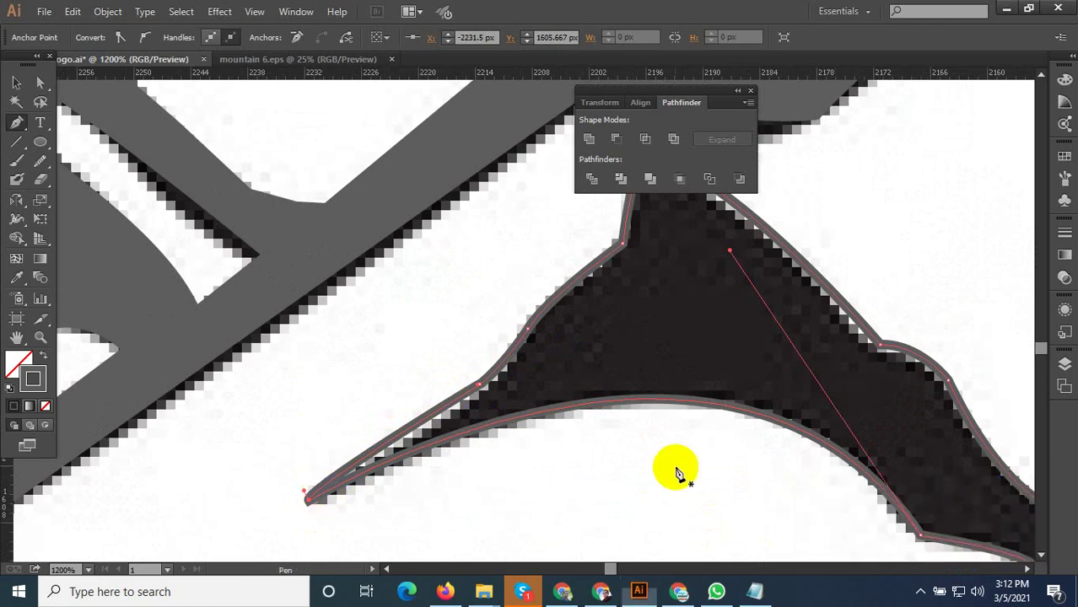
left_click(523, 592)
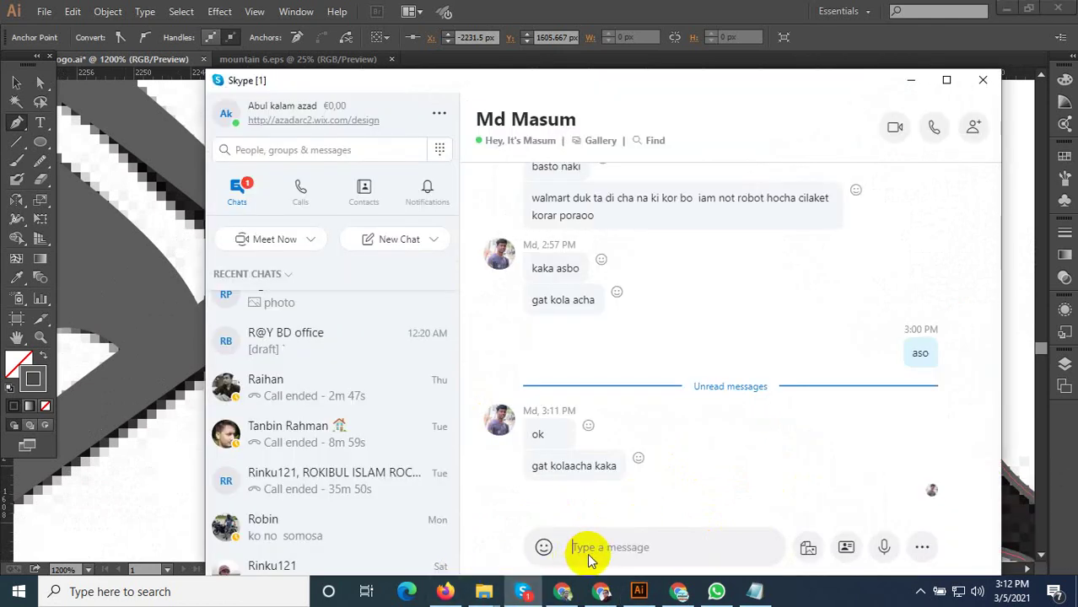
type("ae4")
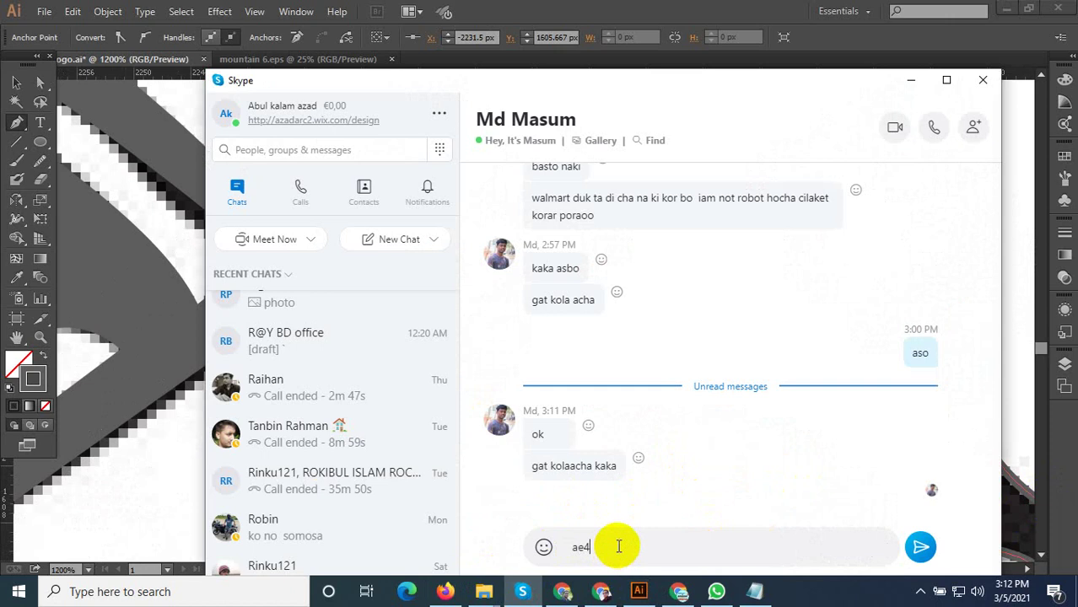
left_click(910, 80)
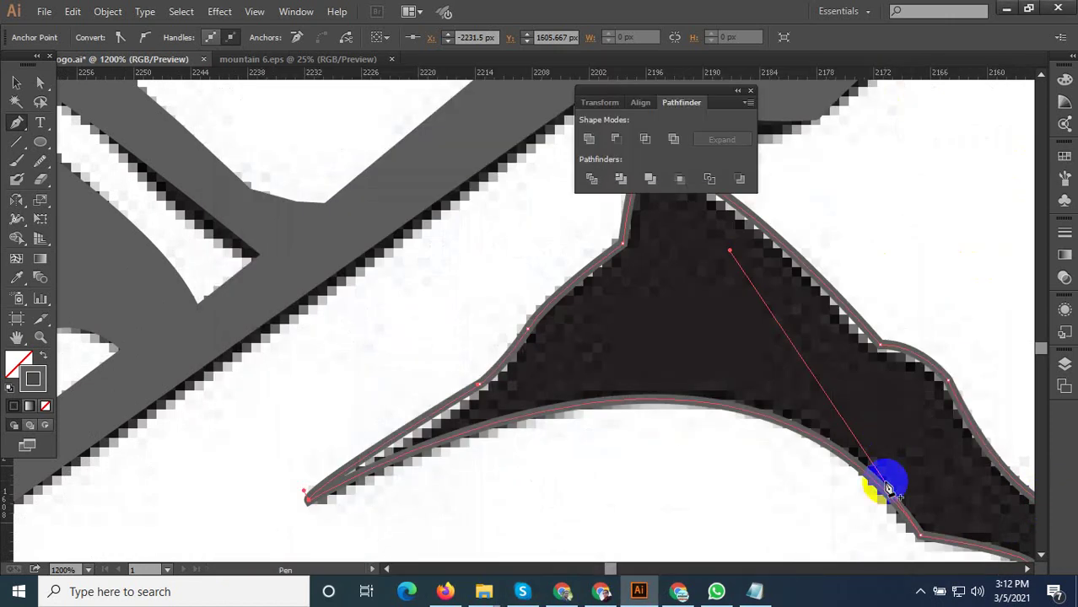
left_click(920, 591)
Close the chat popup and Eyedropper the ridge grey onto the traced rock shape
key("ctrl+minus")
key("ctrl+minus")
key("ctrl+minus")
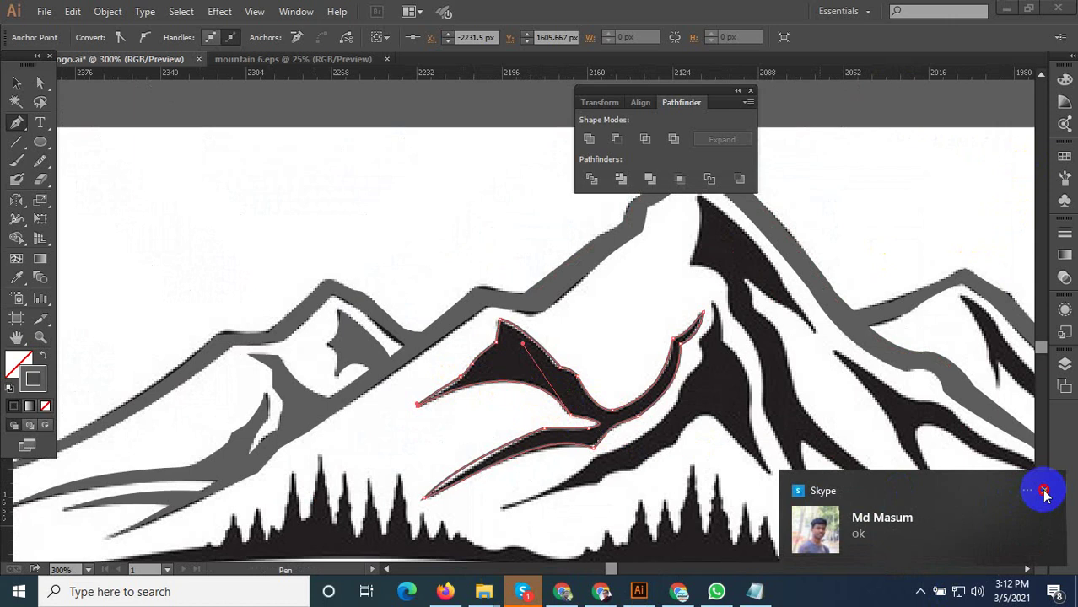
left_click(1043, 491)
left_click(15, 285)
left_click(414, 332)
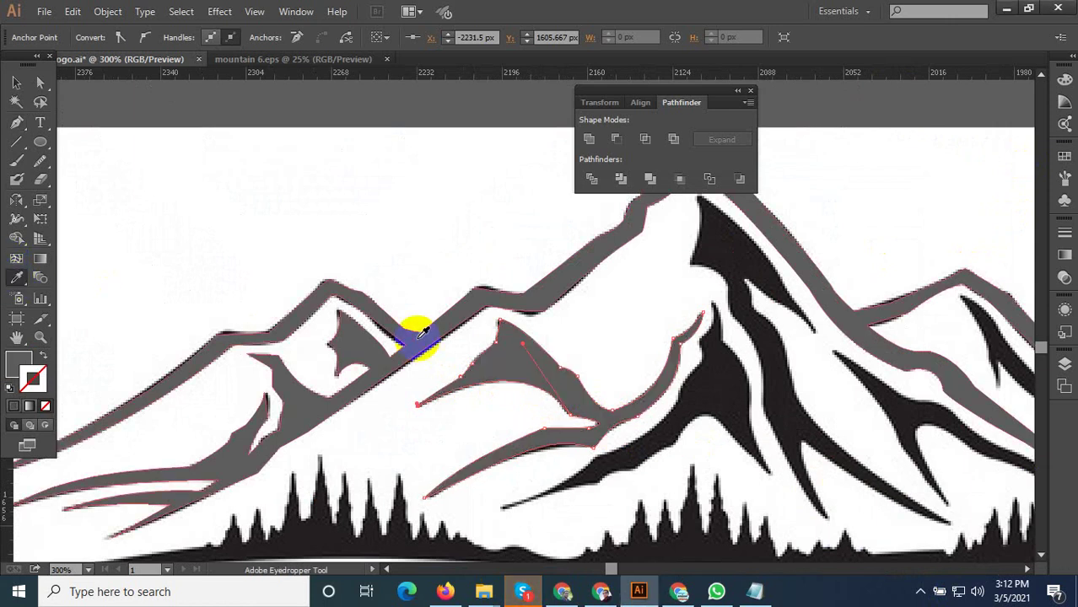
scroll(694, 385, "up", 2)
scroll(694, 385, "up", 2)
scroll(297, 236, "down", 3)
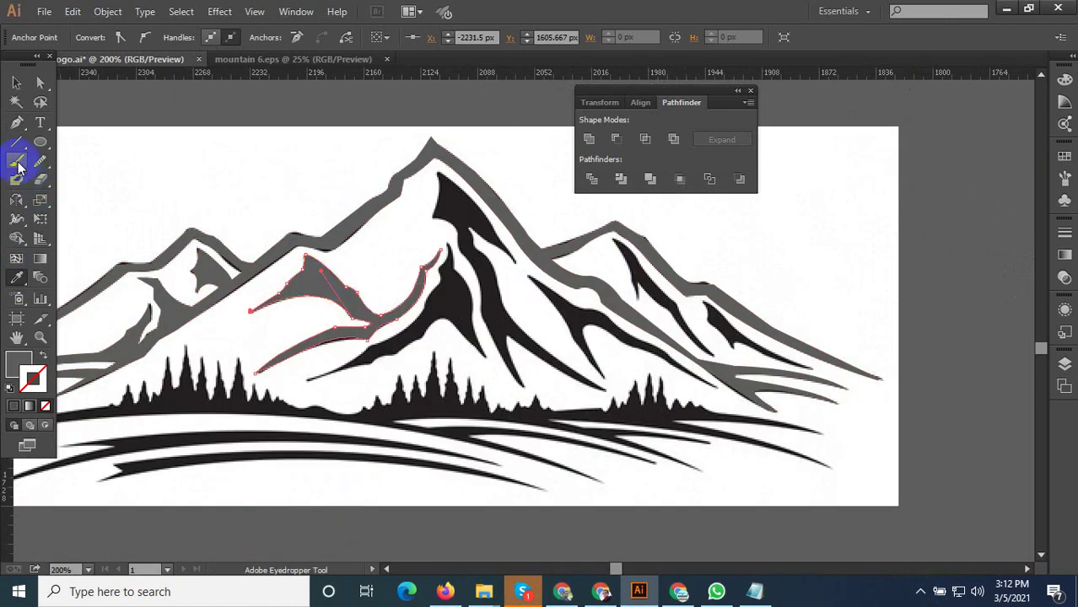
Start a Pen path at the central black streak's lower tip, anchoring up to its inner corner
left_click(16, 122)
scroll(302, 413, "up", 3)
left_click(237, 414)
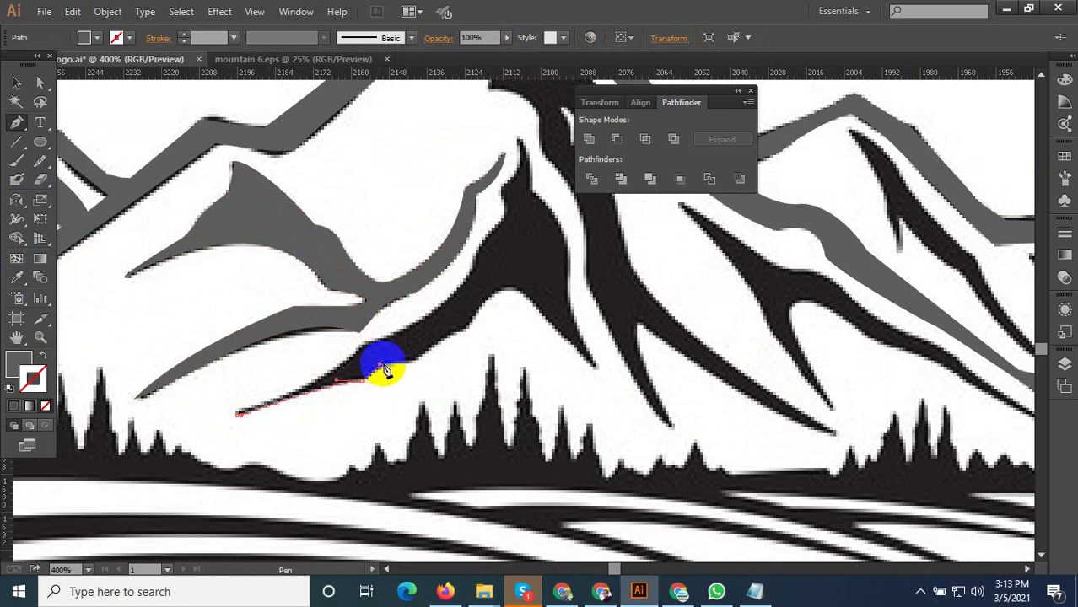
left_click(411, 363)
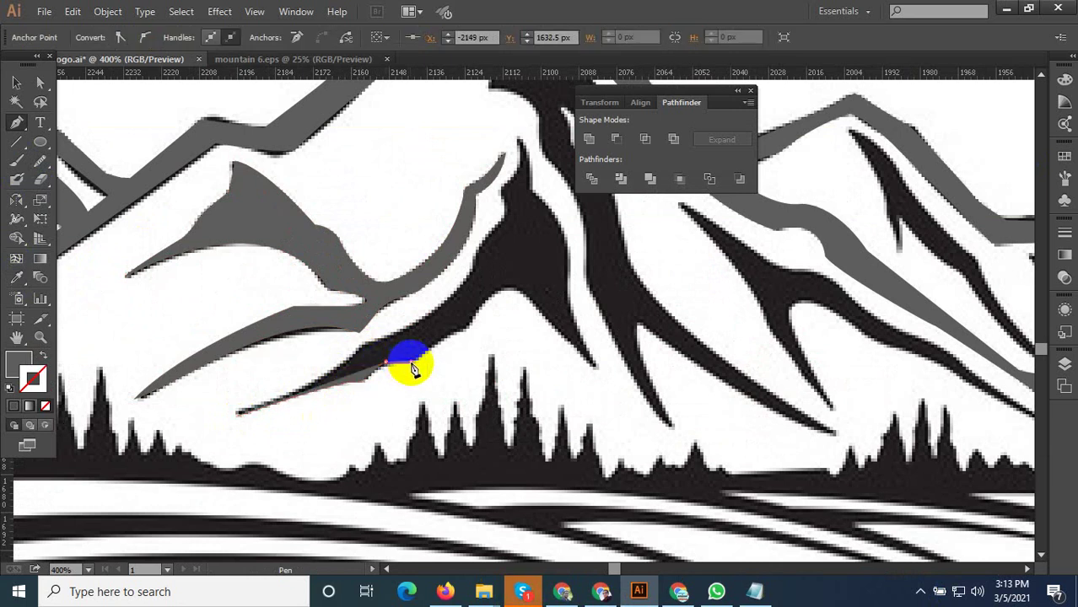
left_click(475, 322)
left_click_drag(508, 288, 523, 285)
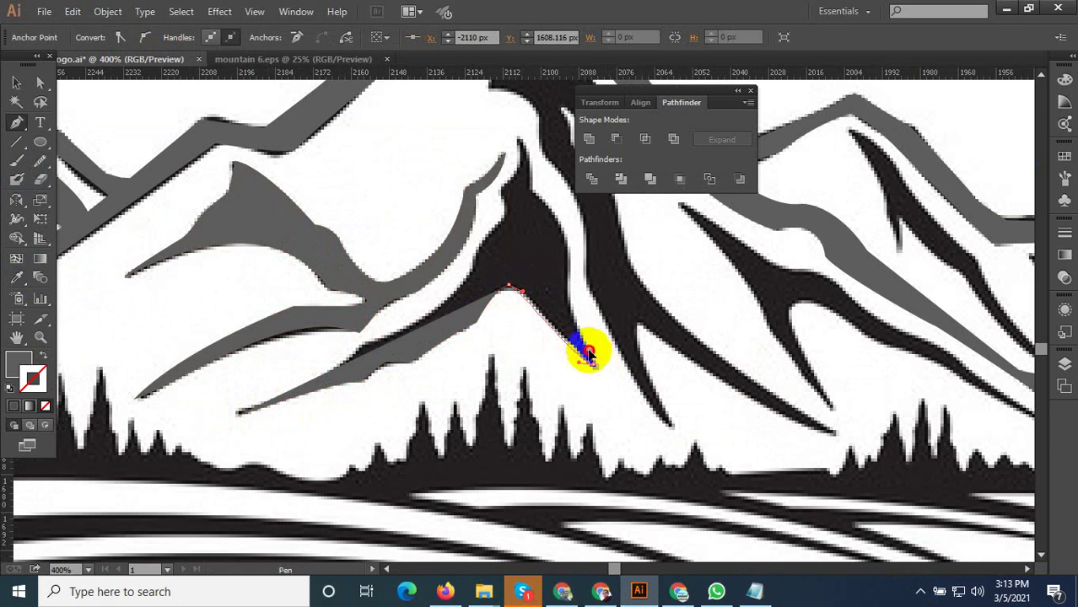
left_click(588, 354)
scroll(534, 356, "down", 3)
scroll(513, 353, "up", 2)
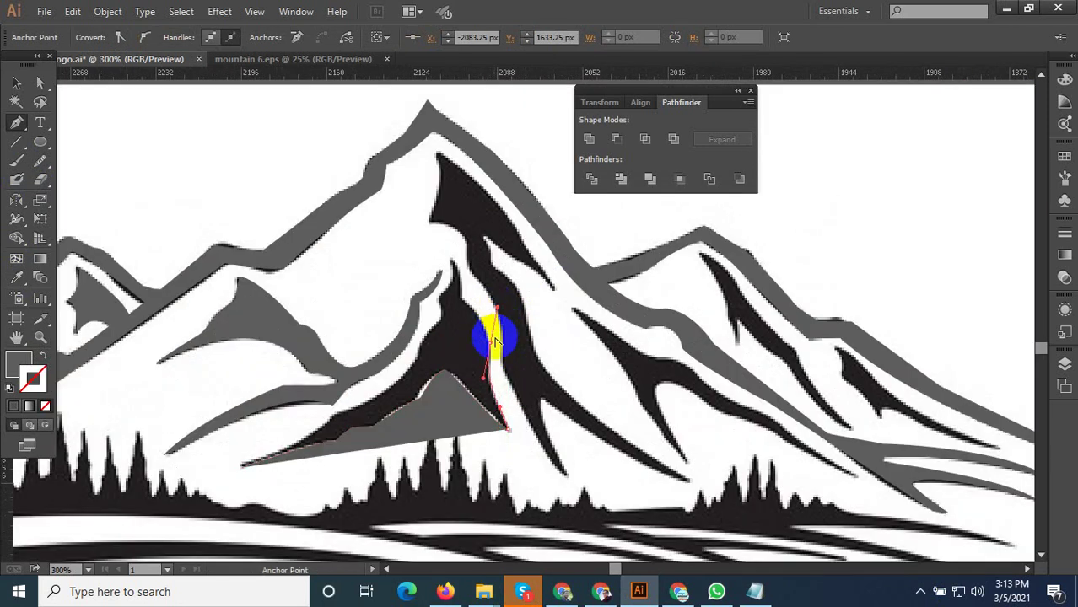
mouse_move(490, 342)
left_mouse_down()
mouse_move(467, 306)
mouse_move(485, 289)
mouse_move(452, 263)
mouse_move(451, 247)
mouse_move(455, 280)
mouse_move(481, 313)
left_mouse_up()
Continue the path with curved anchors down the streak's lower edge to its far tip
scroll(457, 300, "up", 2)
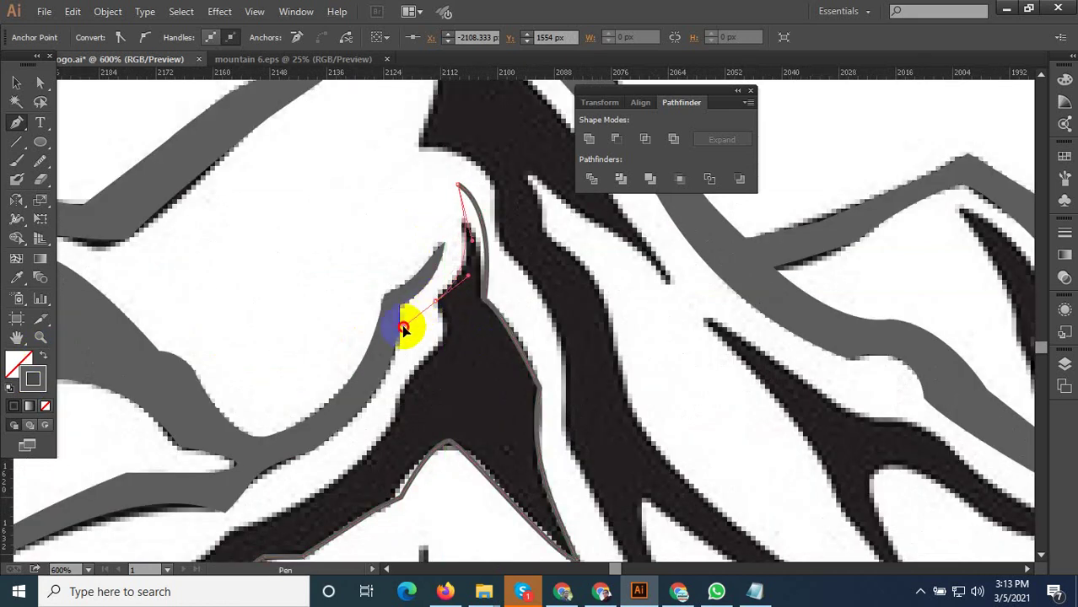
left_click_drag(424, 363, 392, 396)
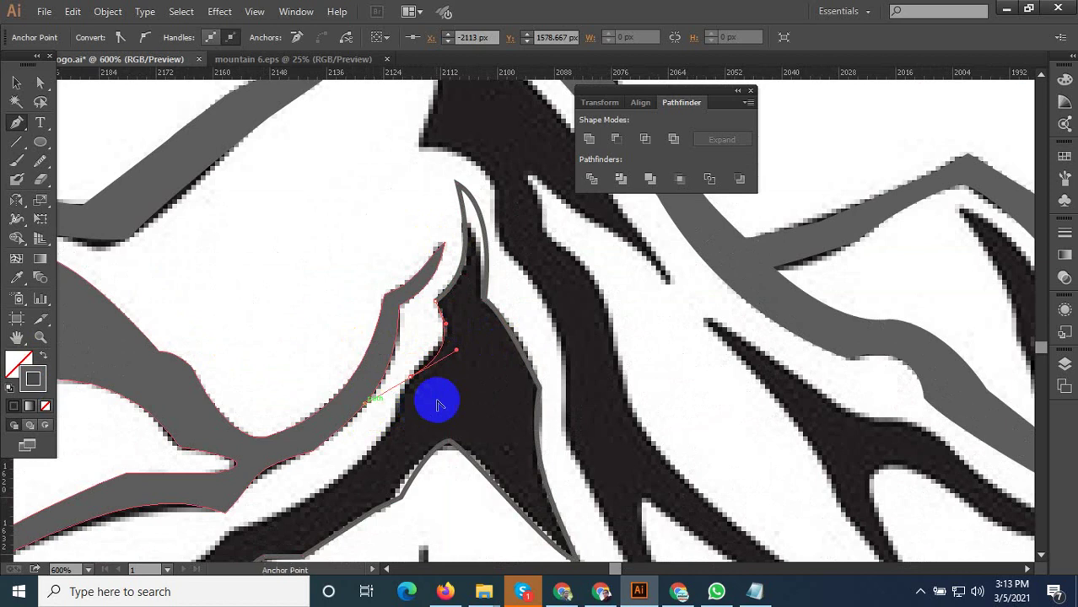
mouse_move(412, 377)
left_mouse_down()
mouse_move(352, 481)
mouse_move(293, 496)
left_mouse_up()
scroll(292, 498, "down", 5, "alt")
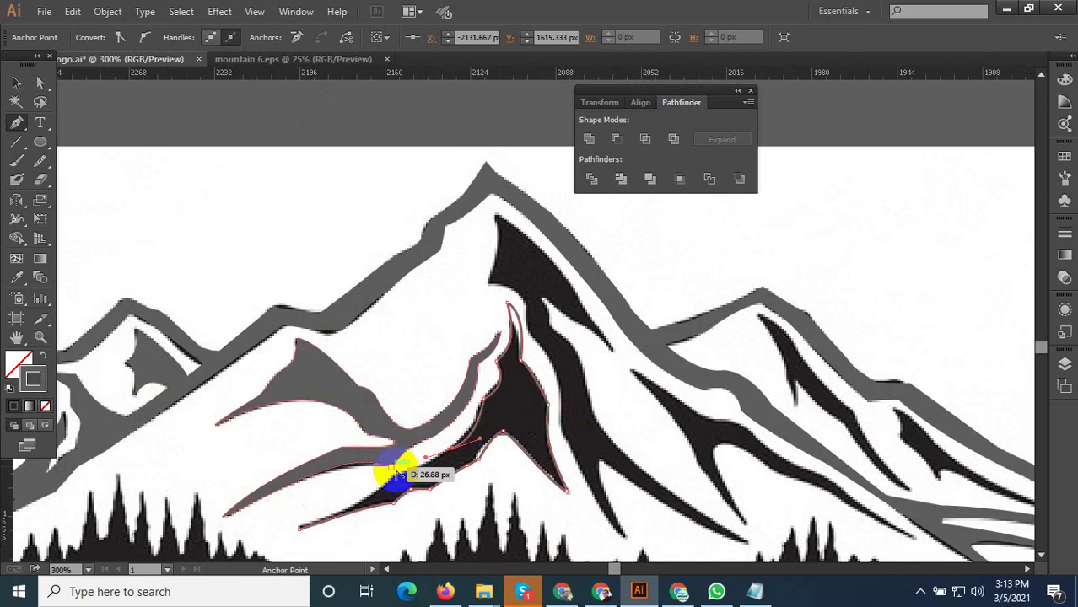
scroll(397, 470, "up", 5, "alt")
left_click_drag(504, 429, 508, 439)
left_click_drag(435, 474, 340, 487)
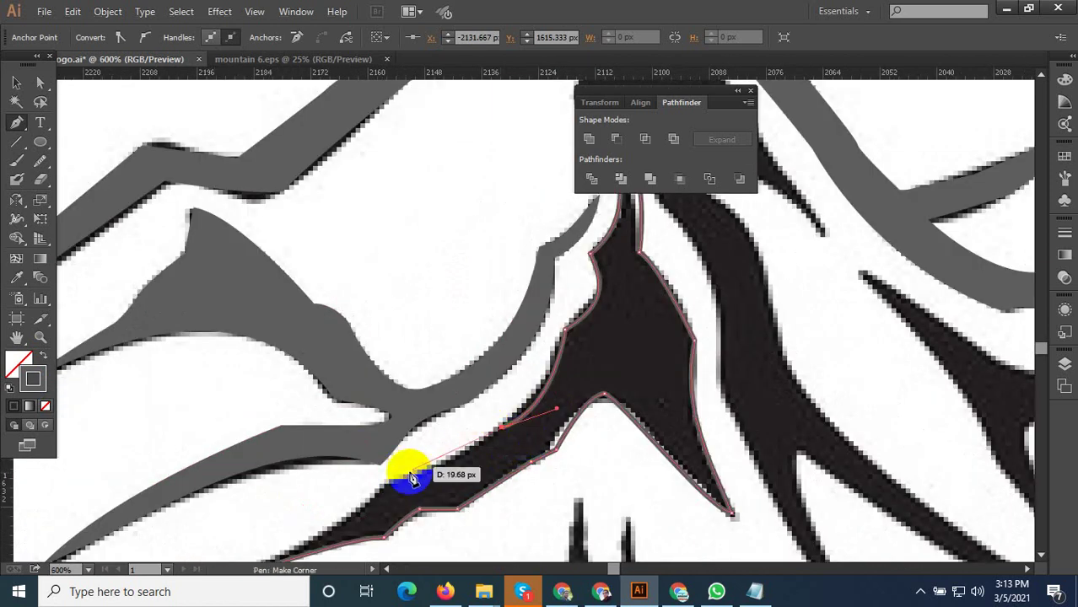
scroll(476, 436, "down", 5, "alt")
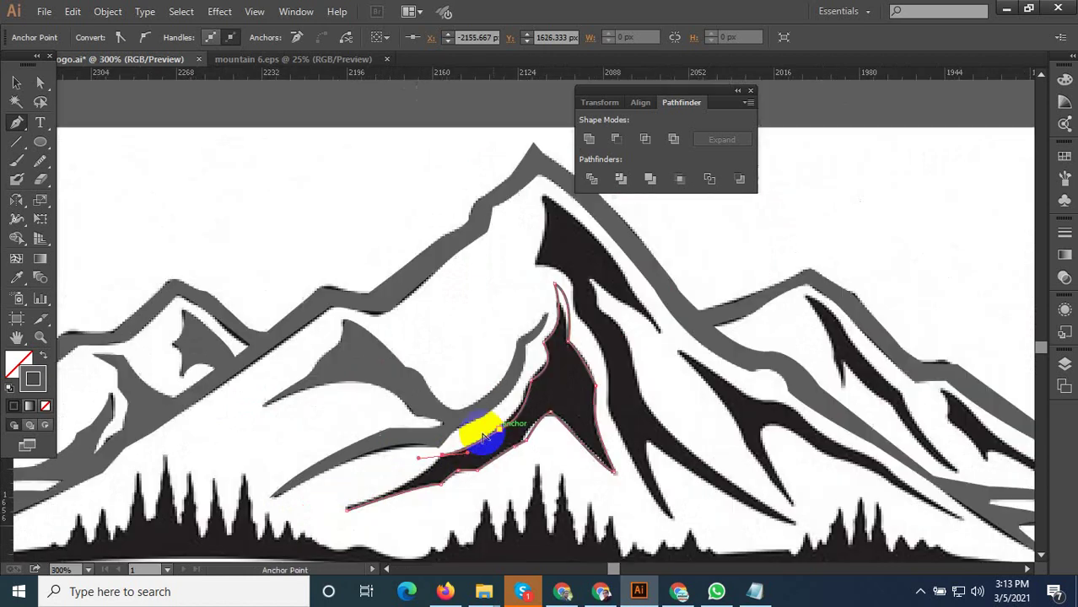
scroll(398, 469, "up", 5, "alt")
mouse_move(495, 433)
left_mouse_down()
mouse_move(506, 443)
mouse_move(497, 437)
left_mouse_up()
scroll(440, 453, "down", 5)
scroll(397, 489, "up", 6)
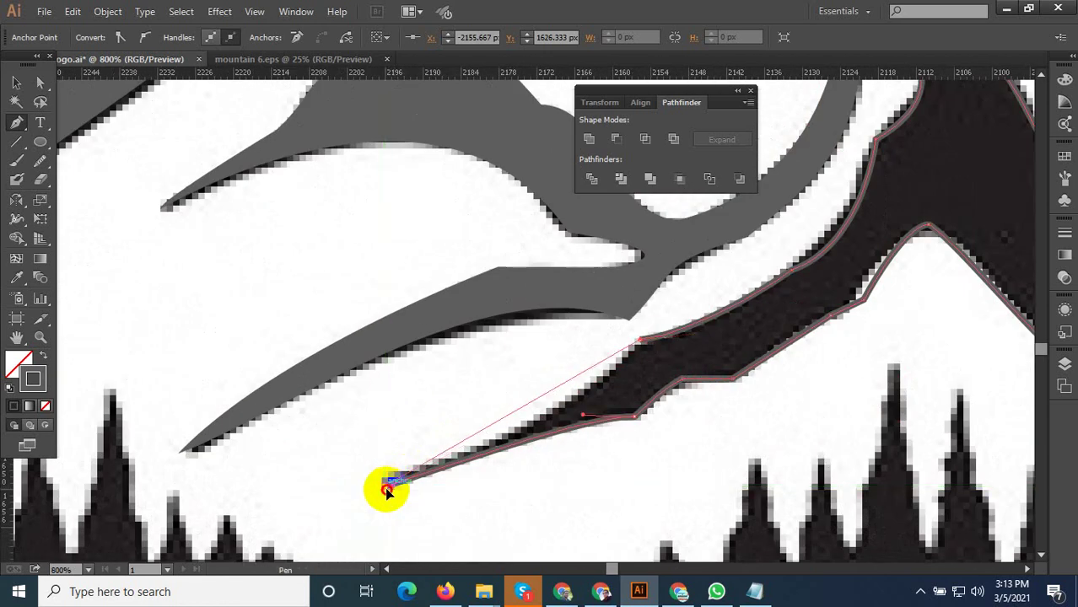
left_click(384, 488)
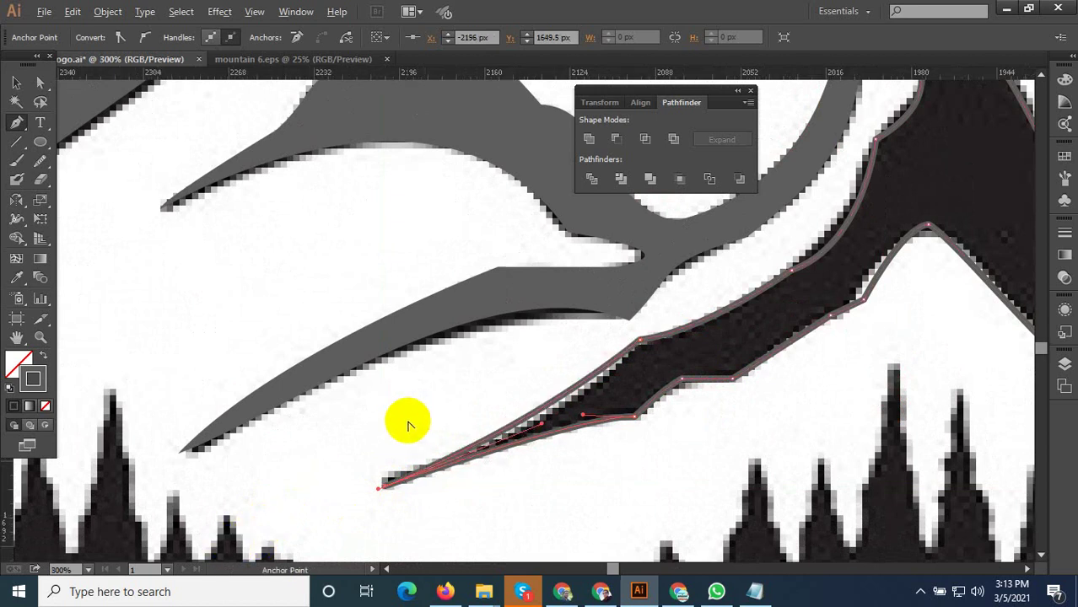
Fill the new streak shape with the ridge grey using the Eyedropper
scroll(421, 421, "down", 5, "alt")
left_click(21, 287)
scroll(481, 373, "up", 2)
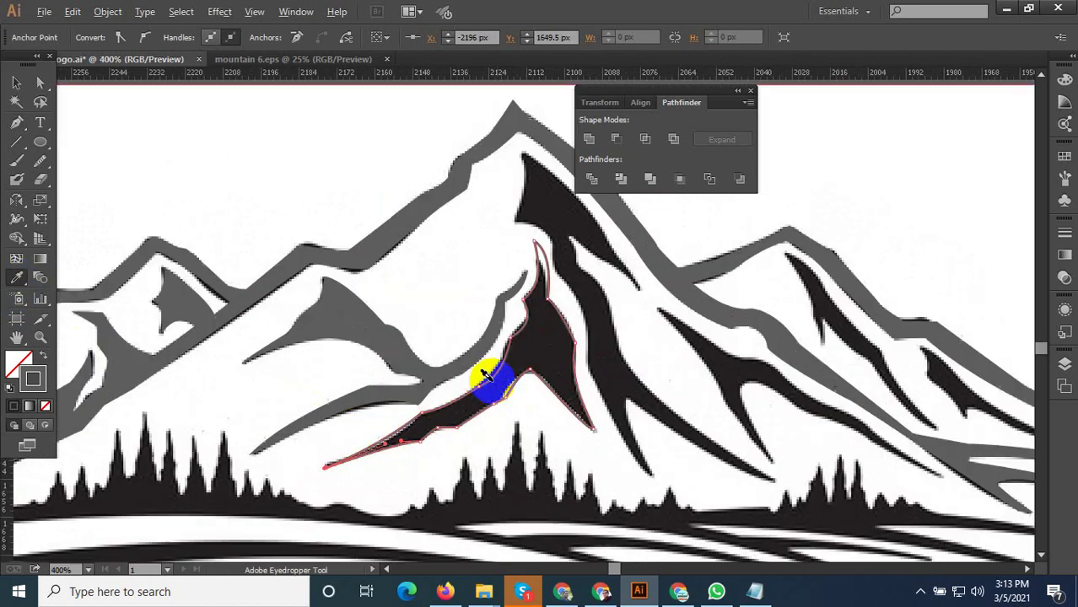
scroll(331, 295, "up", 2)
left_click(200, 308)
scroll(319, 350, "down", 3)
Start a Pen path at the peak's stripe tip and curve it down the left edge to the bottom tip
scroll(319, 348, "up", 3, "alt")
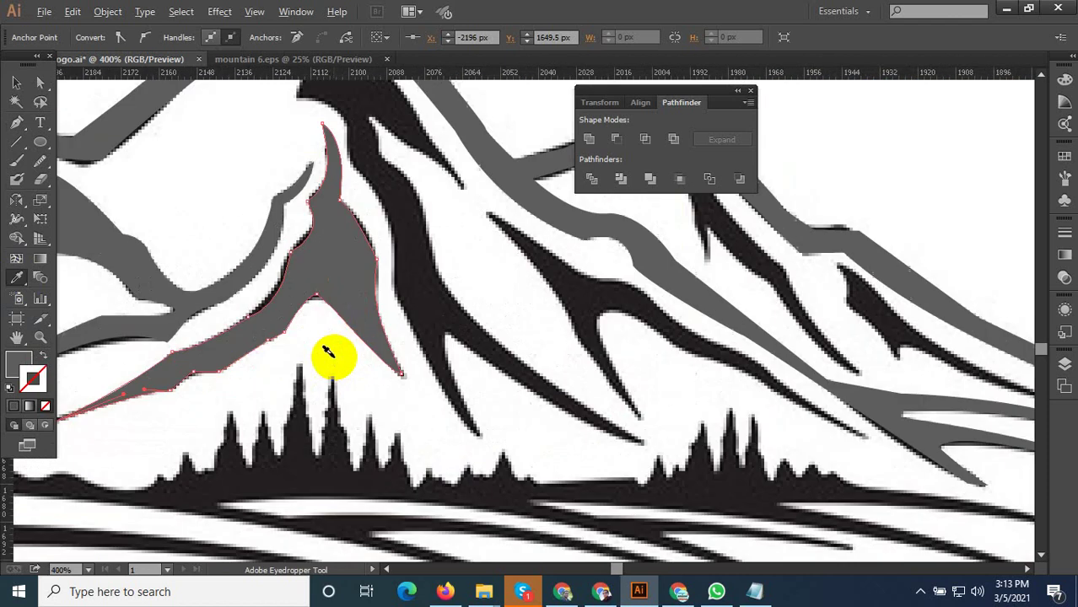
scroll(342, 205, "down", 3, "alt")
scroll(330, 224, "up", 3, "alt")
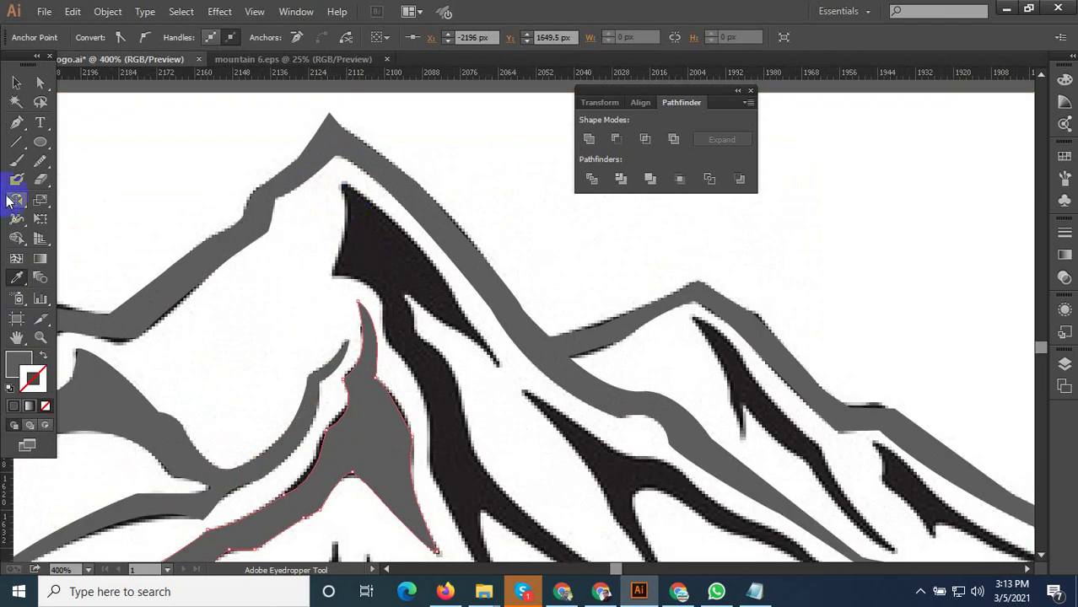
left_click(343, 183)
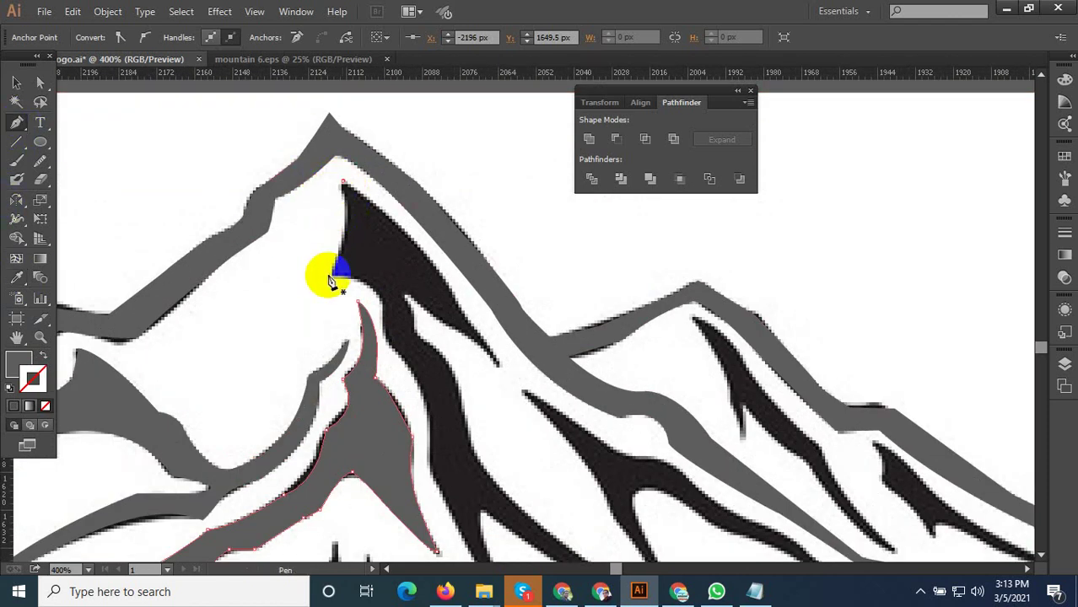
left_click_drag(329, 271, 291, 303)
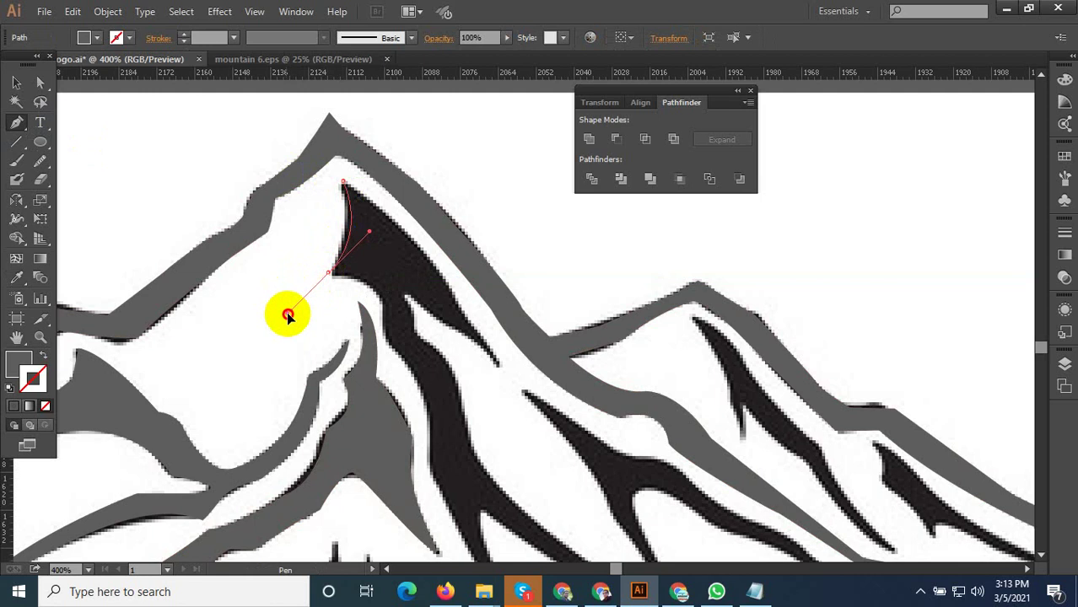
left_click(329, 272, "alt")
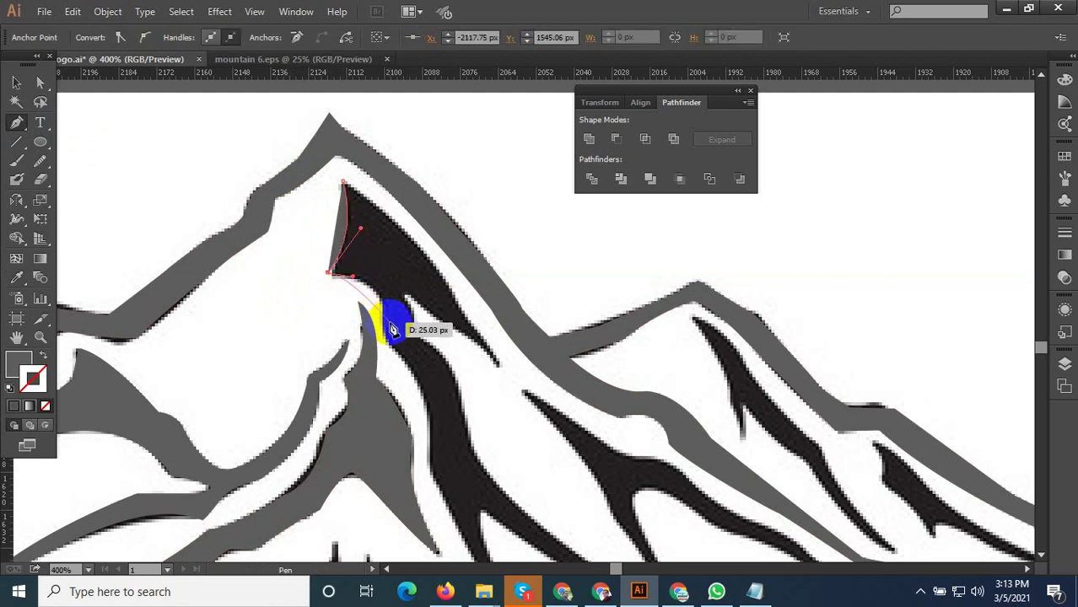
left_click_drag(390, 323, 396, 372)
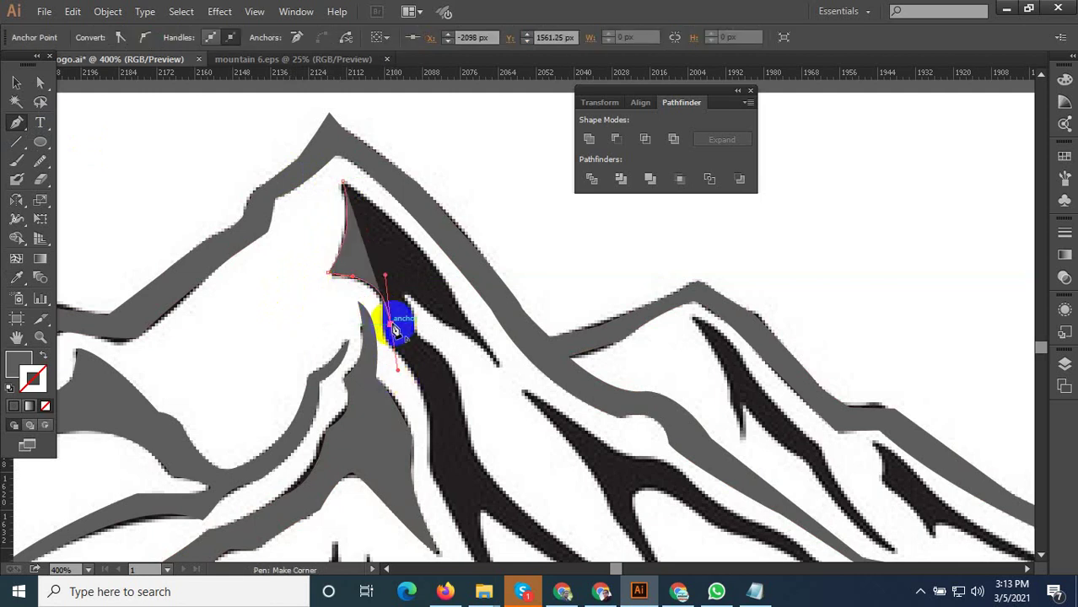
left_click(392, 326)
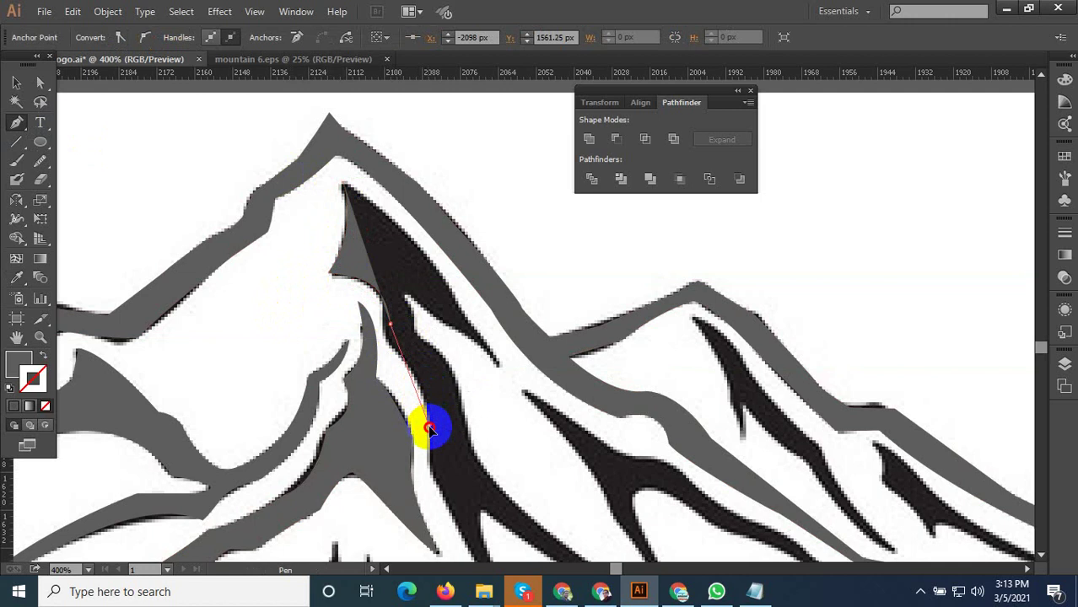
mouse_move(430, 429)
left_mouse_down()
mouse_move(414, 497)
mouse_move(445, 440)
left_mouse_up()
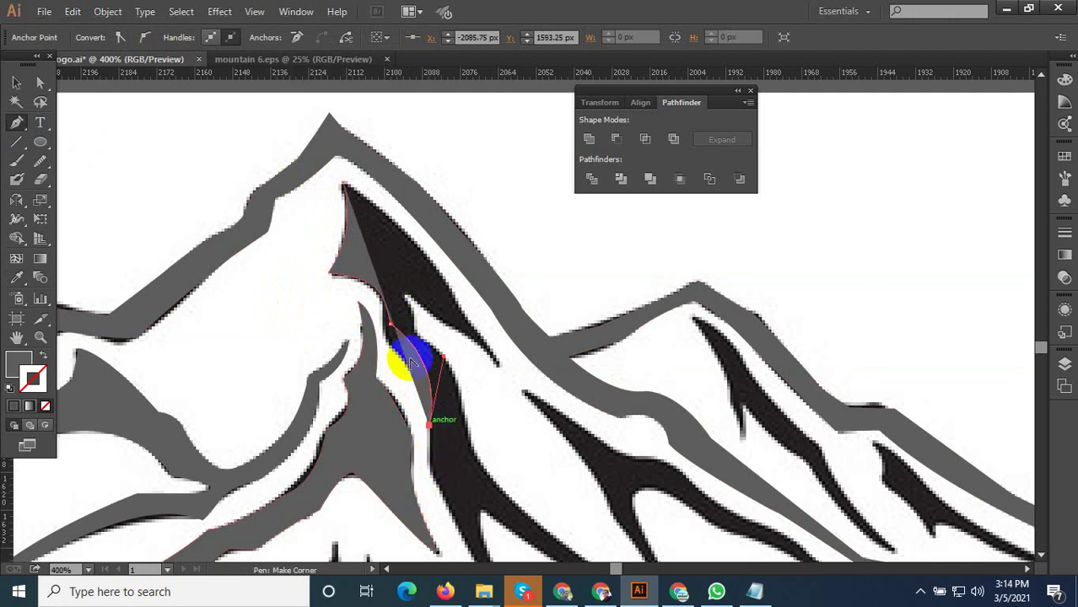
scroll(426, 433, "down", 3)
scroll(425, 432, "up", 3)
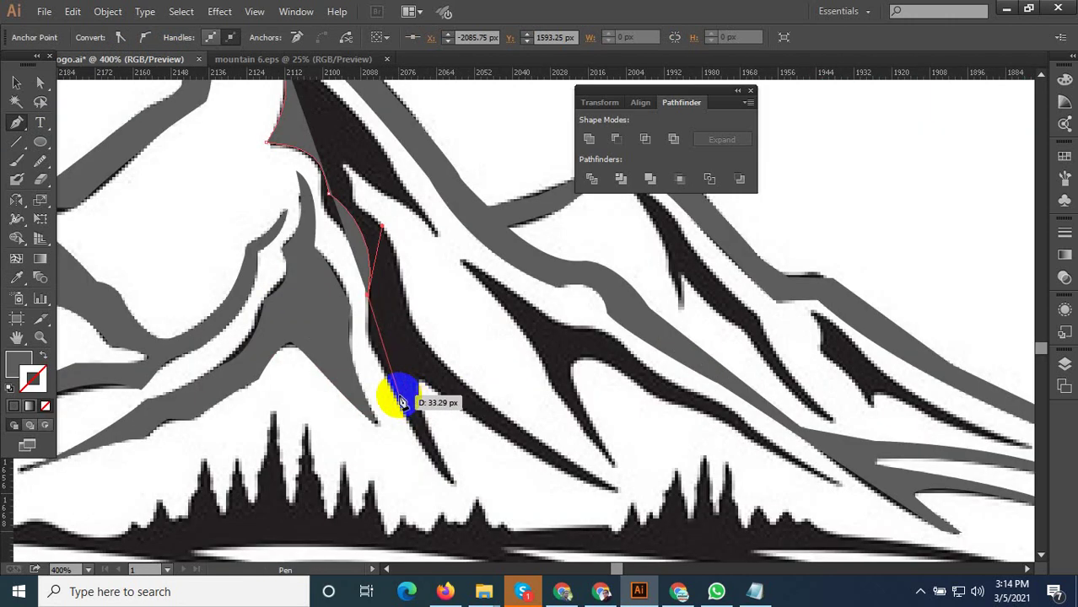
left_click_drag(445, 447, 406, 406)
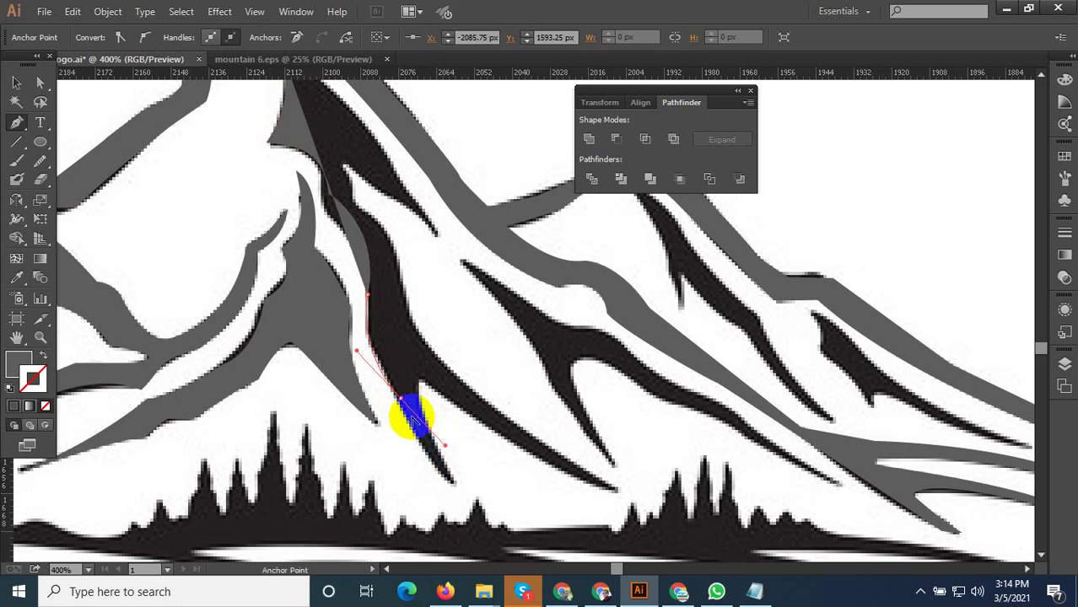
left_click_drag(430, 458, 462, 472)
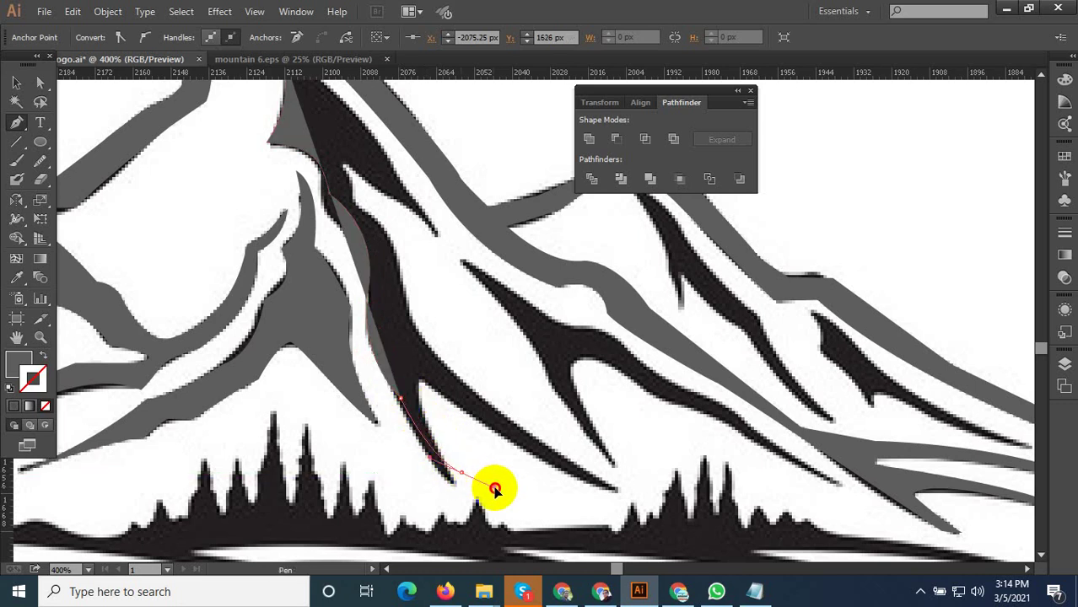
left_click(464, 474)
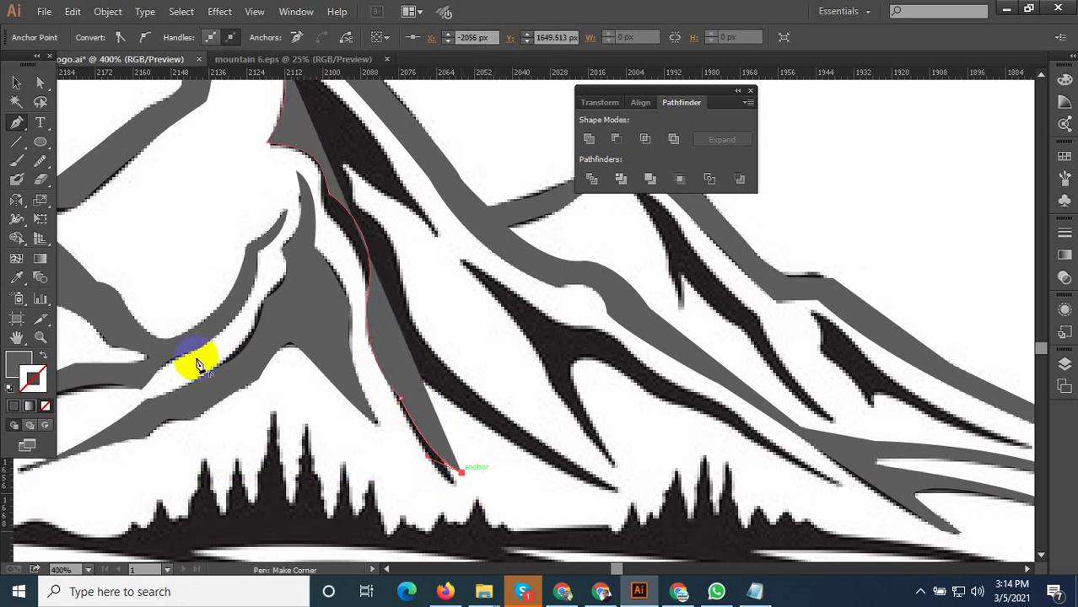
Set fill to None and curve the path back up along the streak's right and lower edges
left_click(46, 361)
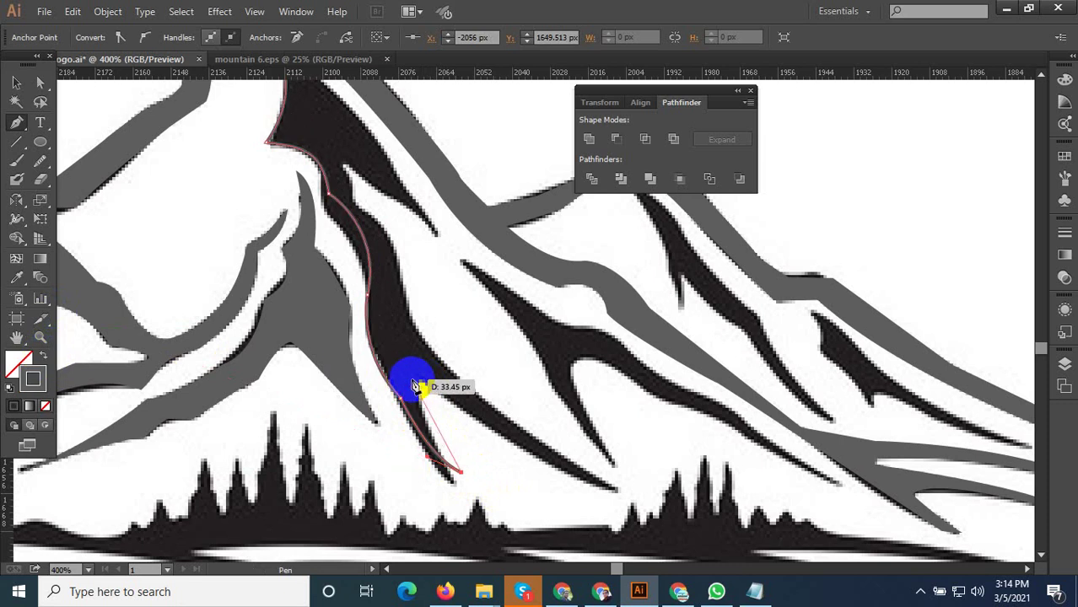
left_click_drag(417, 380, 402, 327)
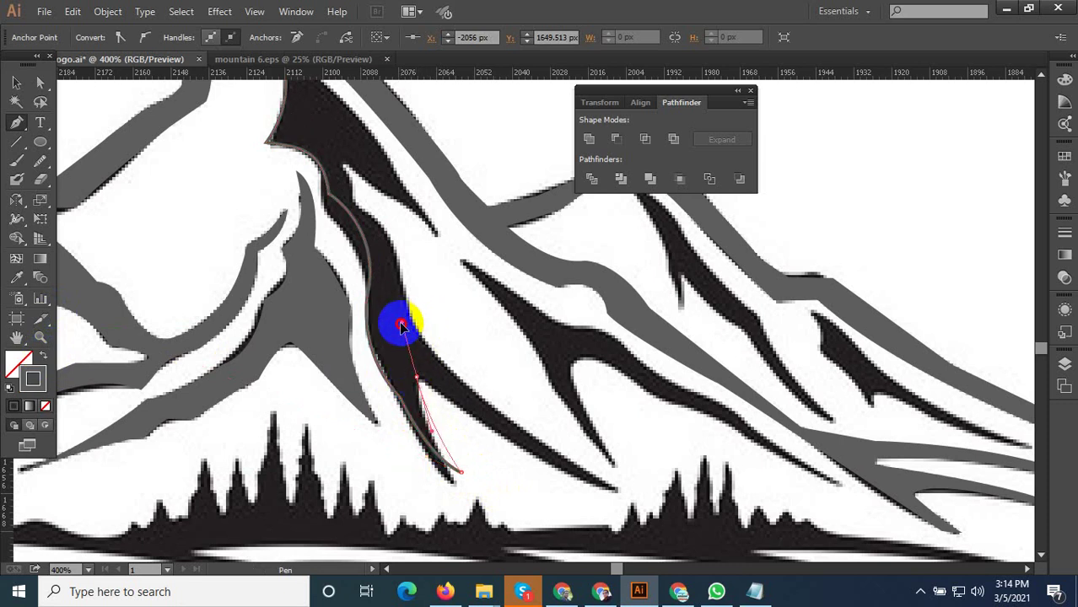
left_click(416, 378)
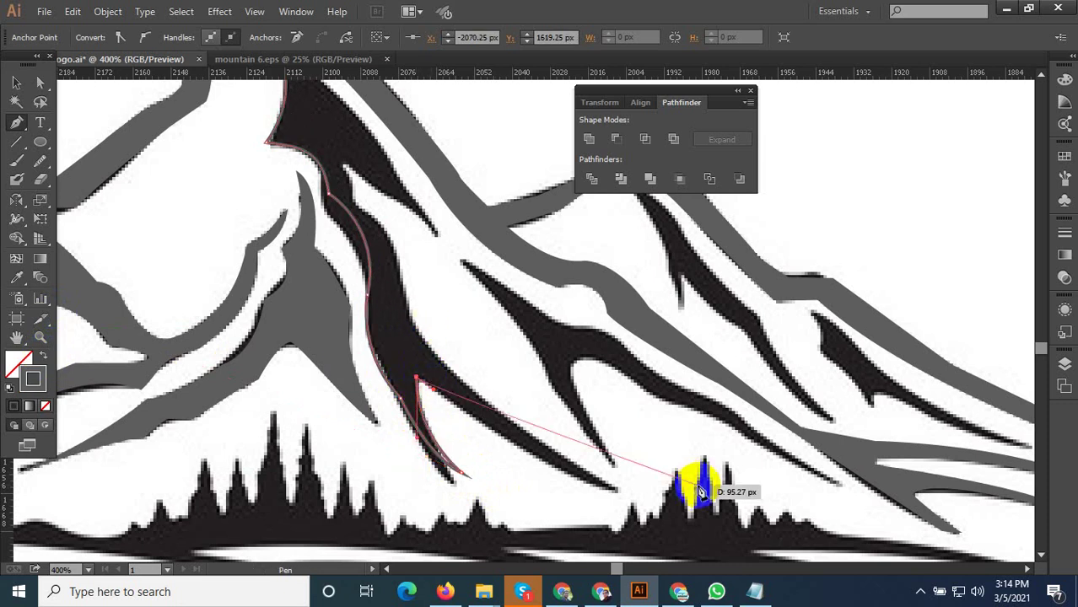
left_click_drag(616, 489, 675, 483)
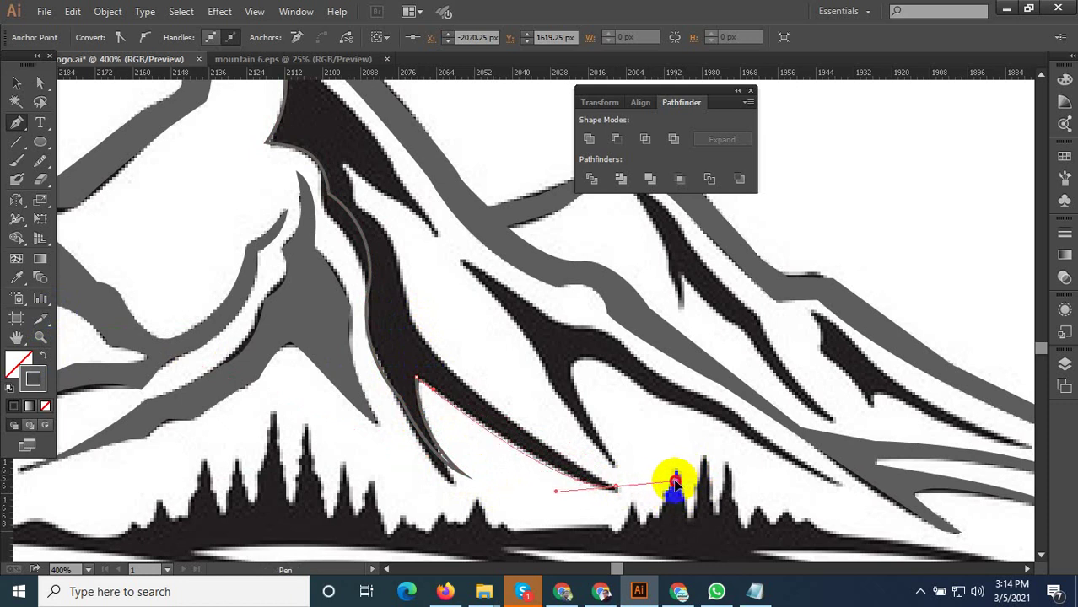
left_click(616, 488)
mouse_move(410, 359)
left_mouse_down()
mouse_move(408, 273)
mouse_move(364, 234)
left_mouse_up()
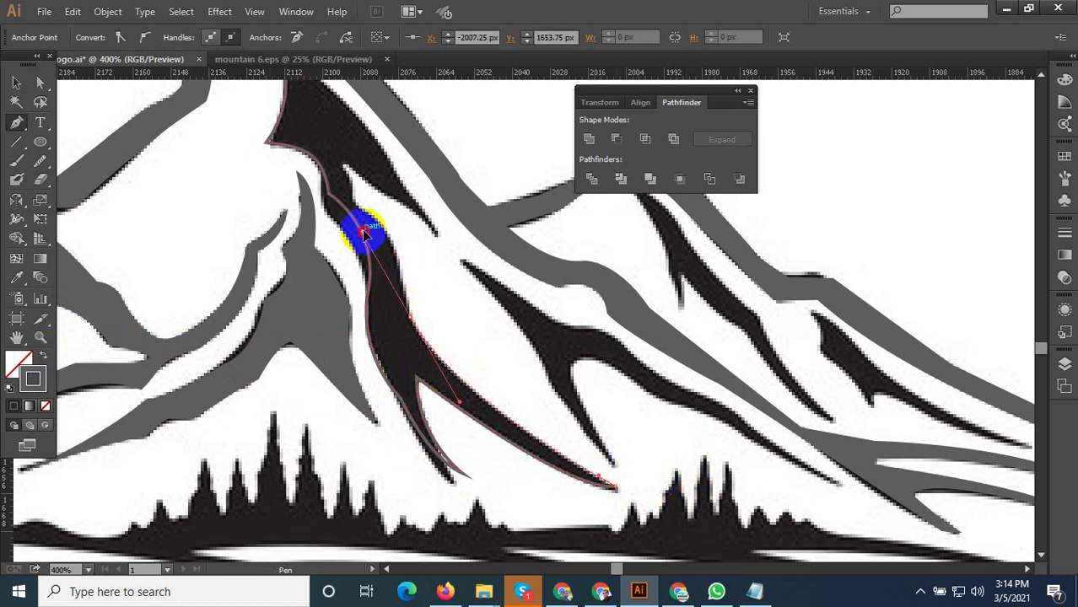
scroll(474, 384, "down", 1)
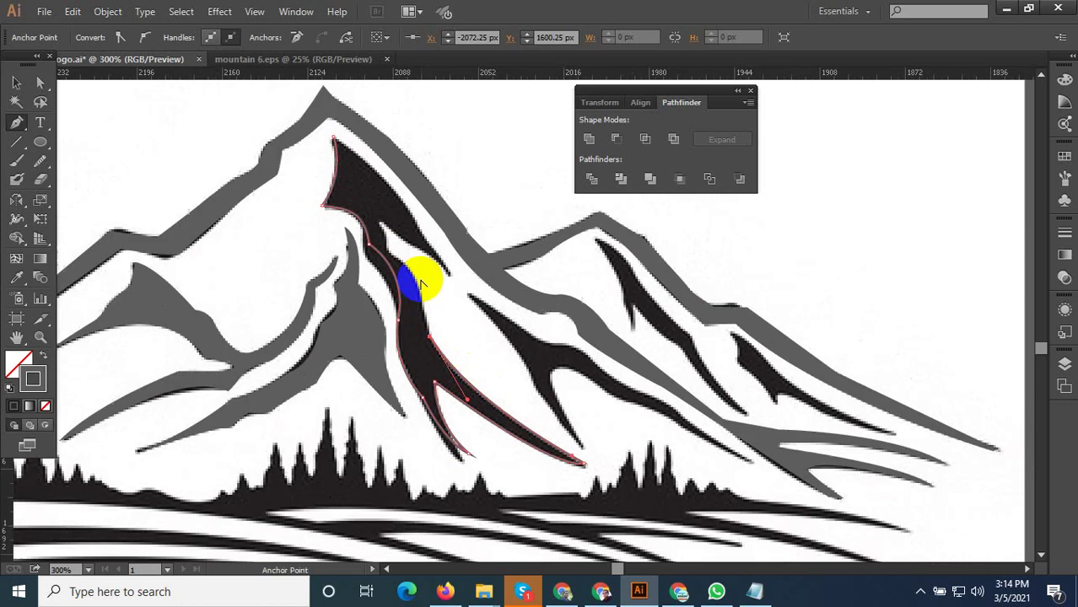
Curve the Pen path through the upper bend and side prong, closing it near the peak
scroll(409, 240, "up", 3)
mouse_move(368, 231)
left_mouse_down()
mouse_move(275, 187)
mouse_move(257, 161)
left_mouse_up()
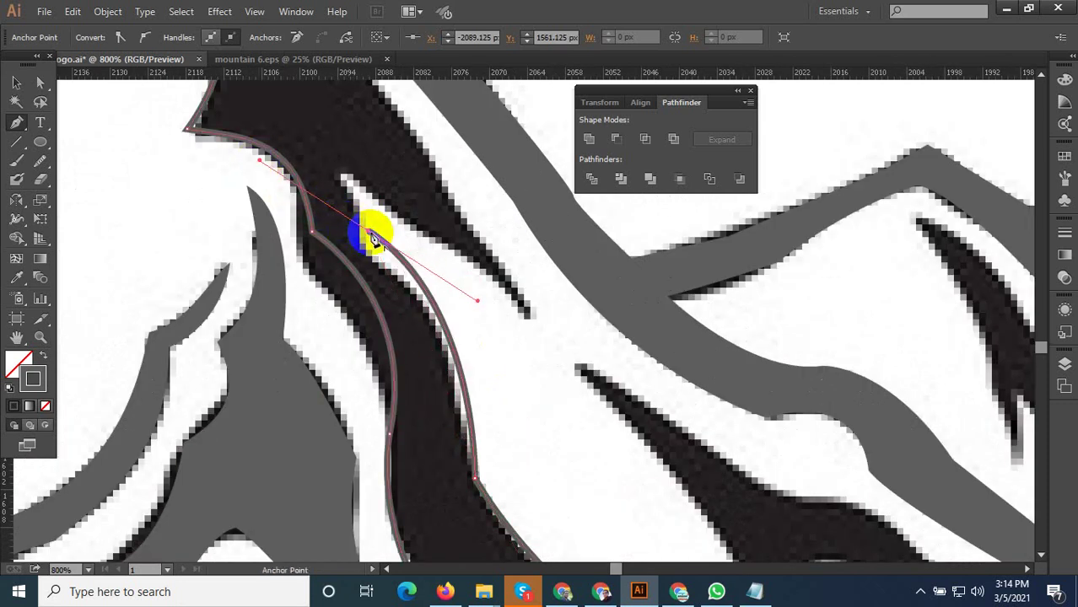
left_click_drag(367, 232, 357, 157)
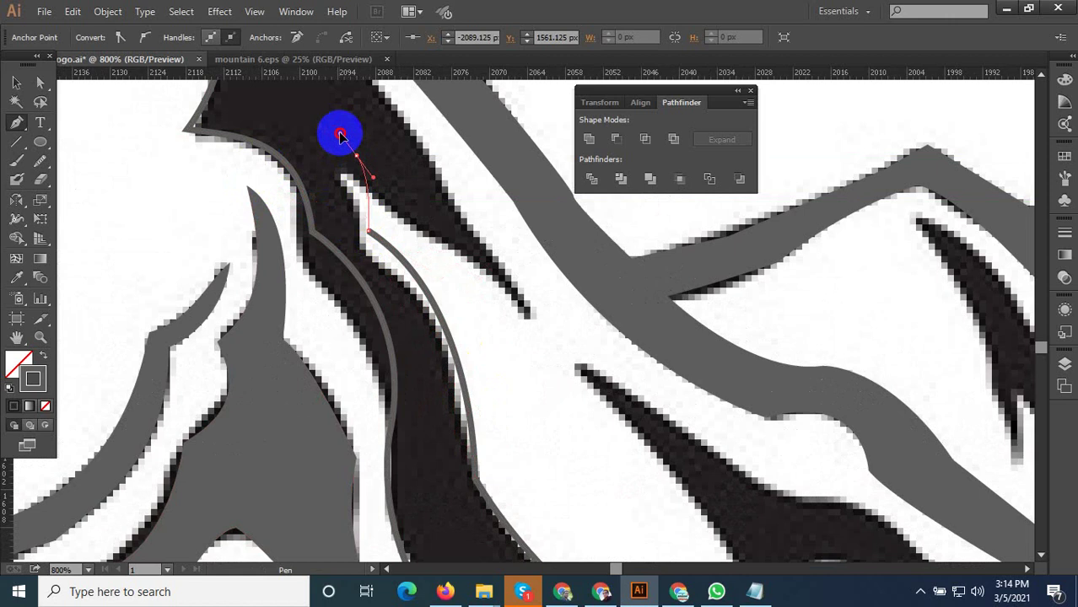
left_click_drag(403, 213, 424, 222)
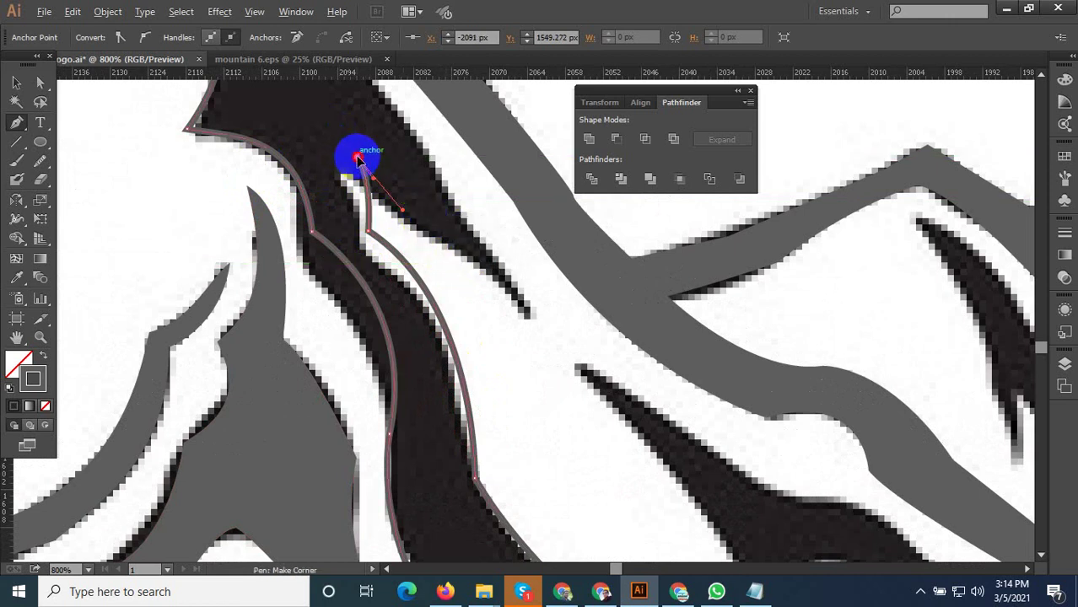
left_click_drag(424, 222, 426, 222)
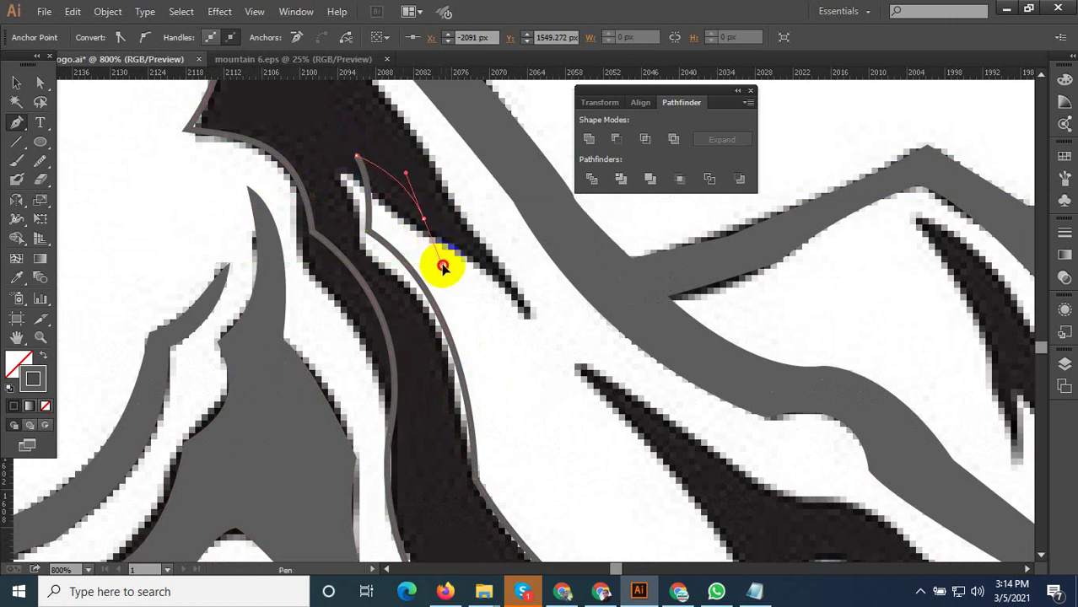
left_click_drag(443, 266, 524, 313)
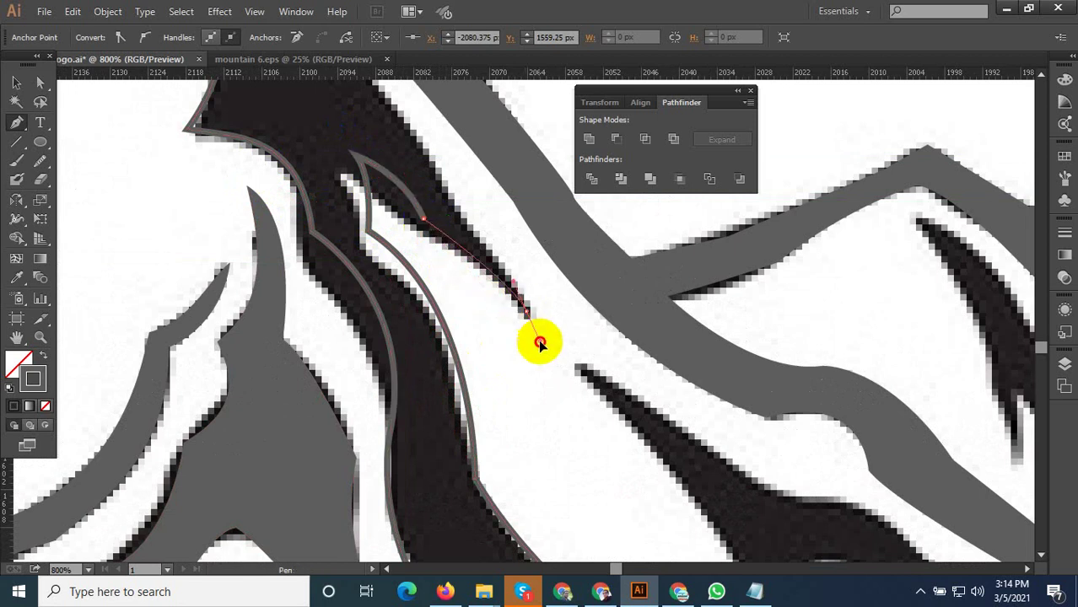
left_click(576, 361)
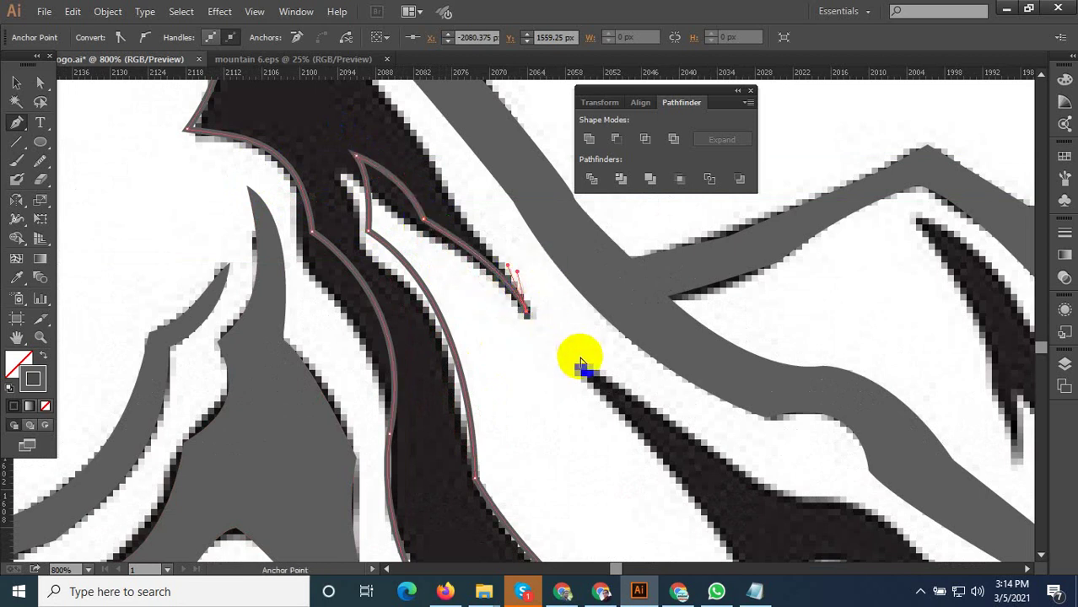
scroll(573, 350, "down", 3)
scroll(456, 181, "up", 2)
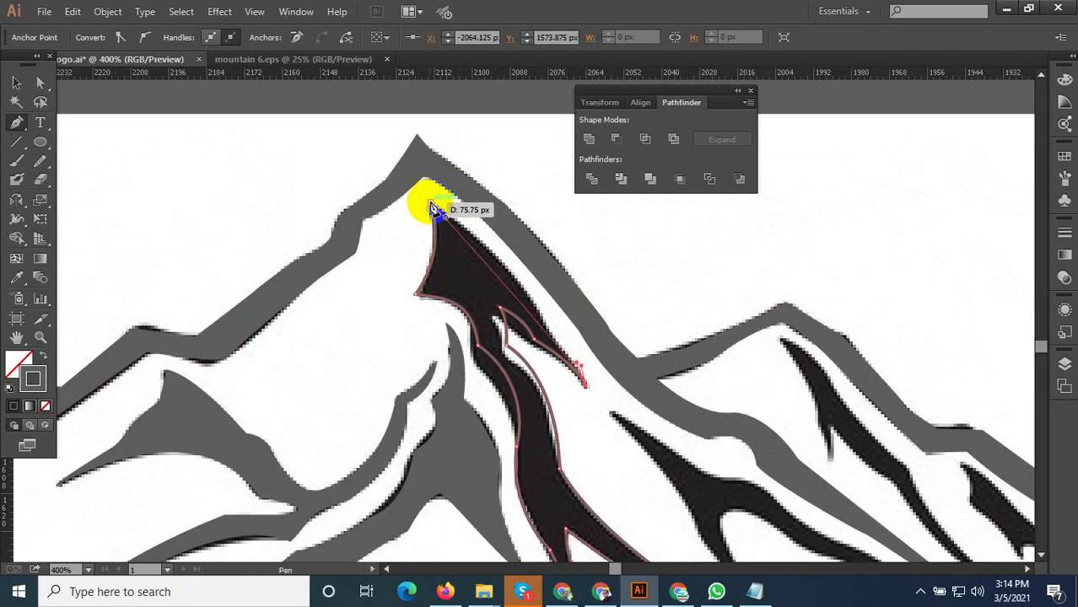
mouse_move(433, 207)
left_mouse_down()
mouse_move(388, 209)
mouse_move(340, 171)
mouse_move(344, 156)
left_mouse_up()
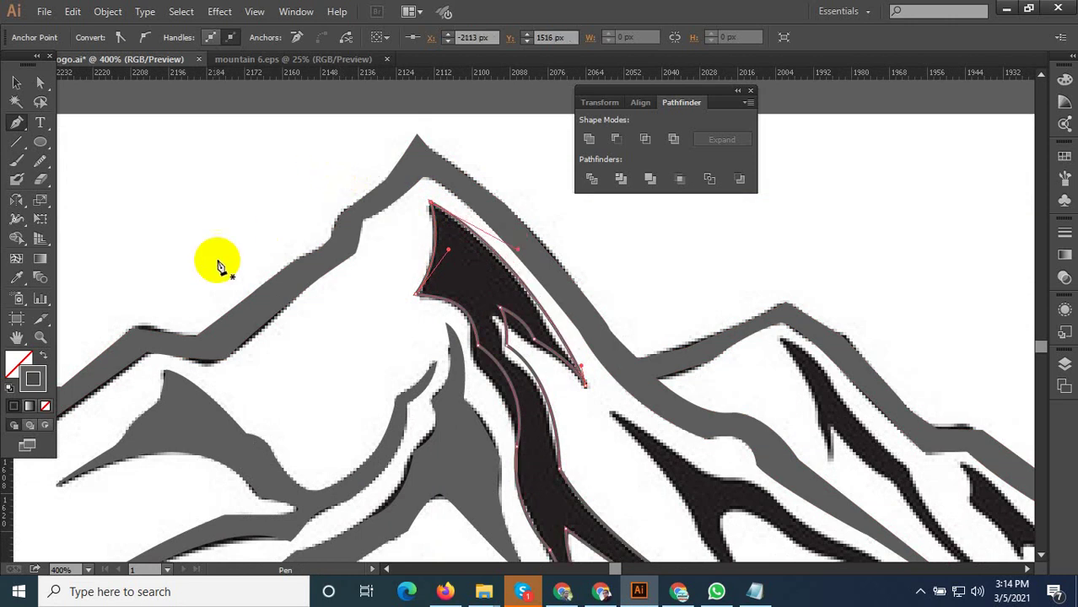
left_click(18, 279)
scroll(257, 305, "down", 8)
Trace the forked streak with Pen anchors to its lower tip, far right tip and inner corner
scroll(365, 361, "up", 8)
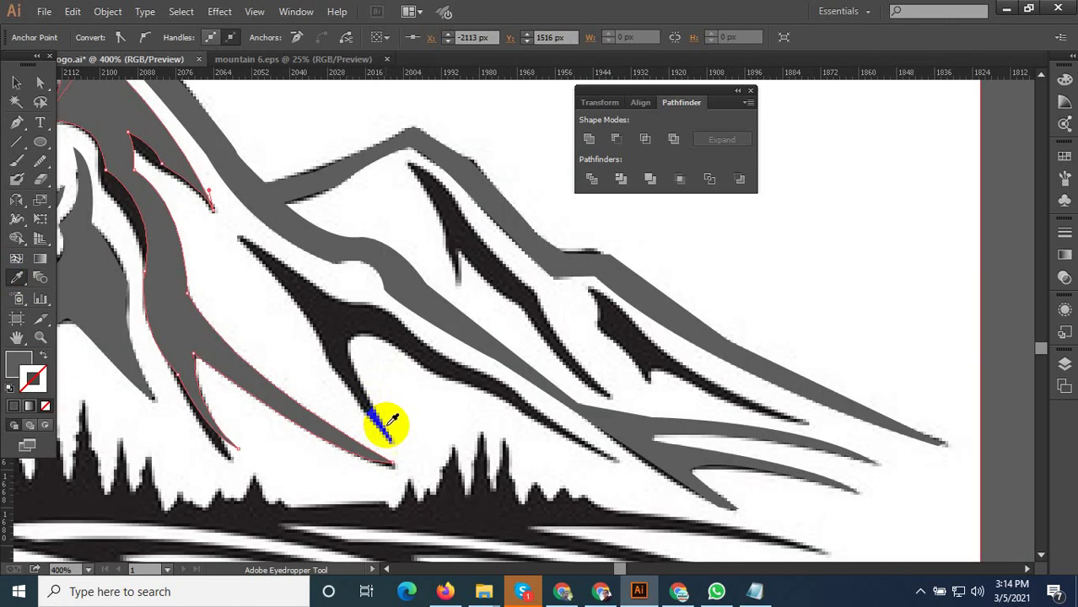
left_click(16, 121)
scroll(270, 312, "up", 2)
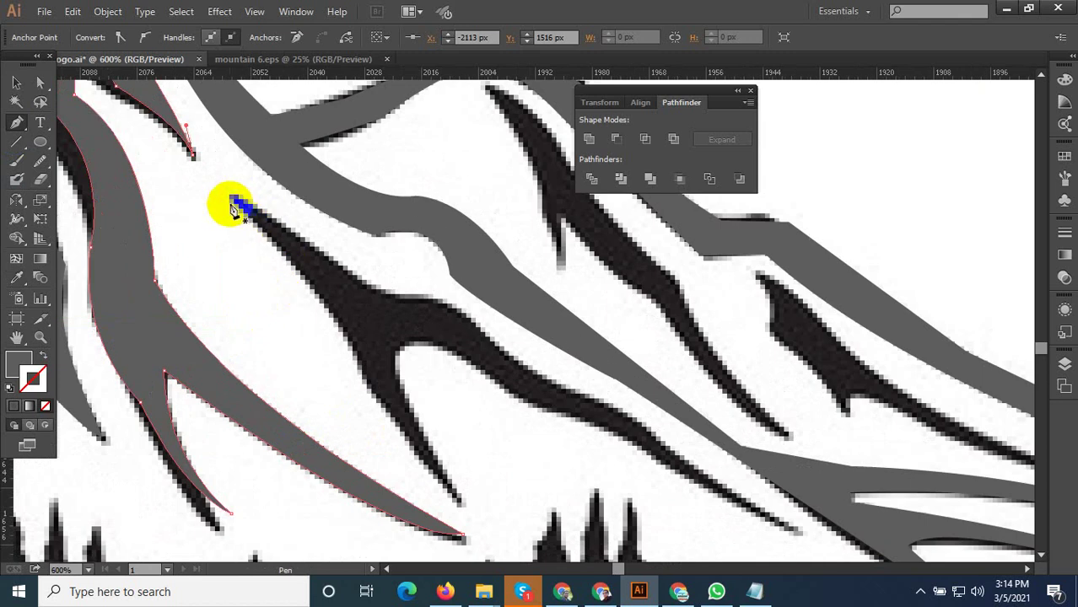
left_click_drag(342, 311, 359, 371)
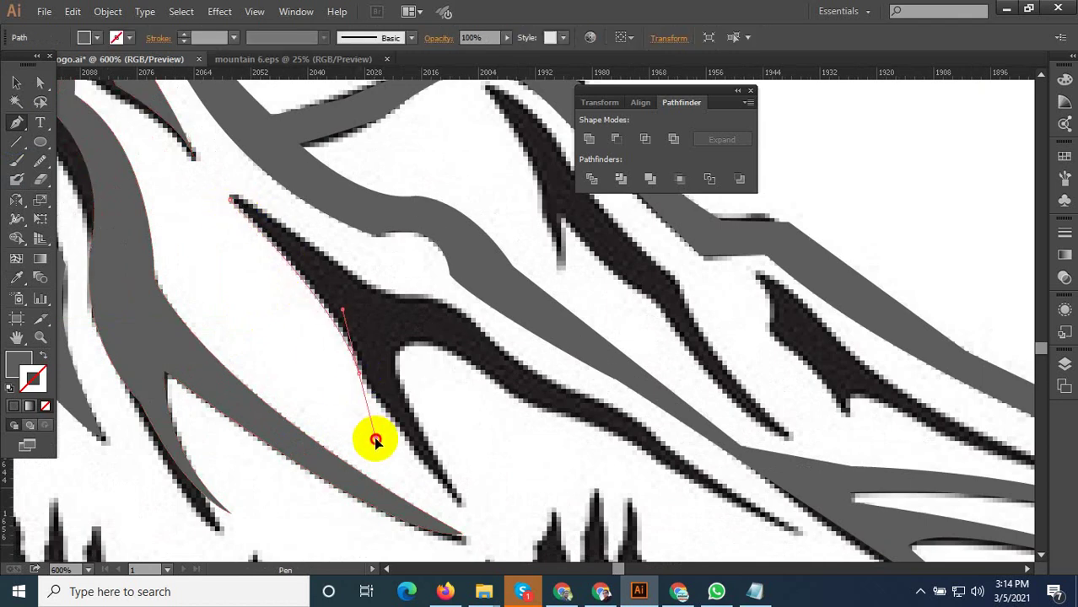
mouse_move(375, 447)
left_mouse_down()
mouse_move(360, 371)
mouse_move(447, 354)
mouse_move(674, 464)
mouse_move(709, 494)
left_mouse_up()
left_click(459, 505)
left_click(457, 355)
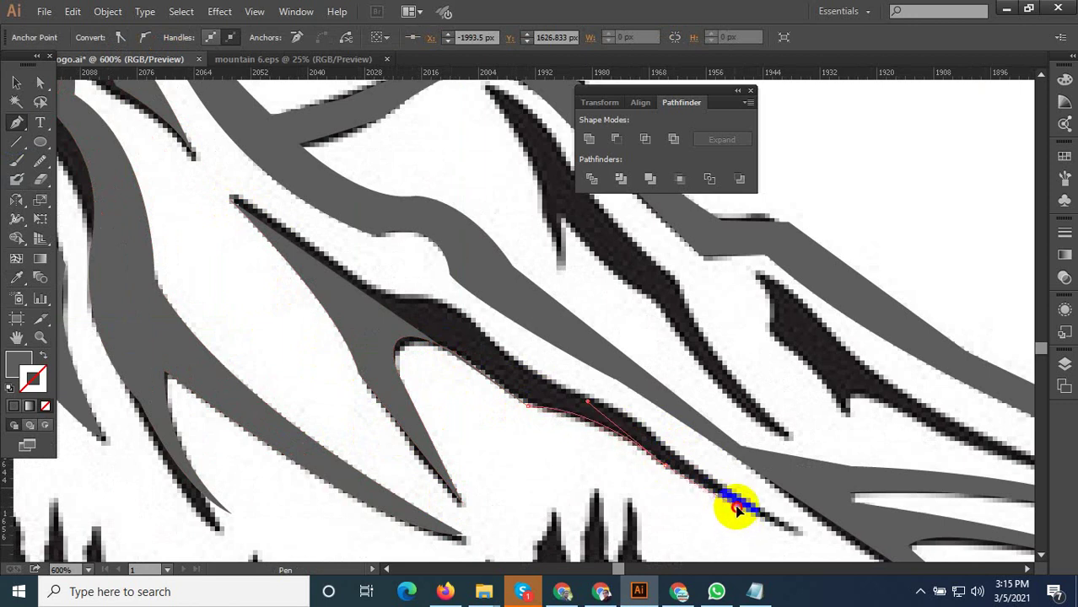
left_click_drag(802, 533, 548, 382)
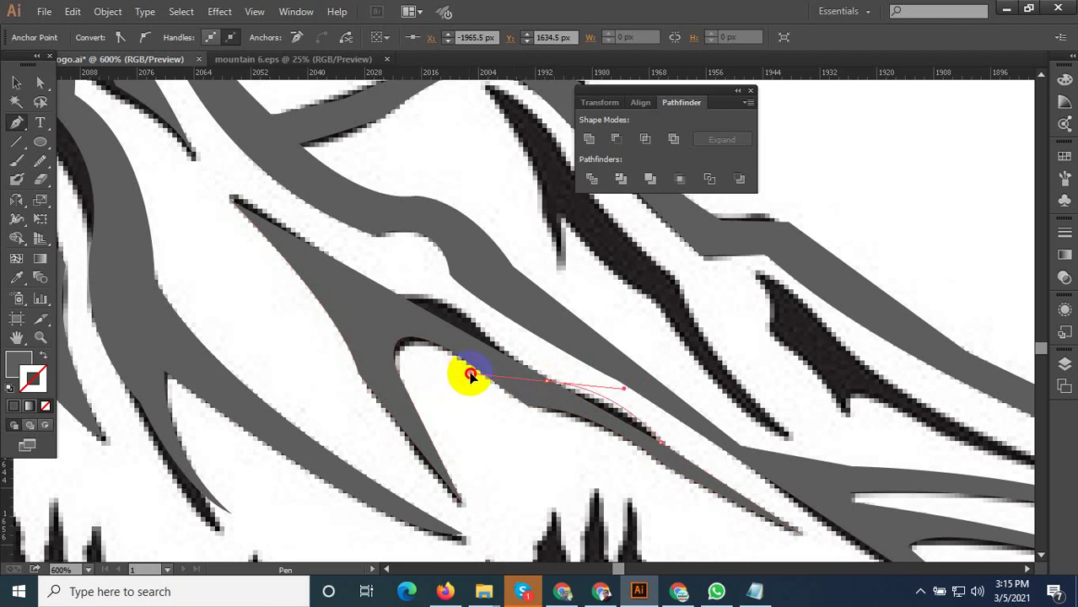
left_click(523, 371)
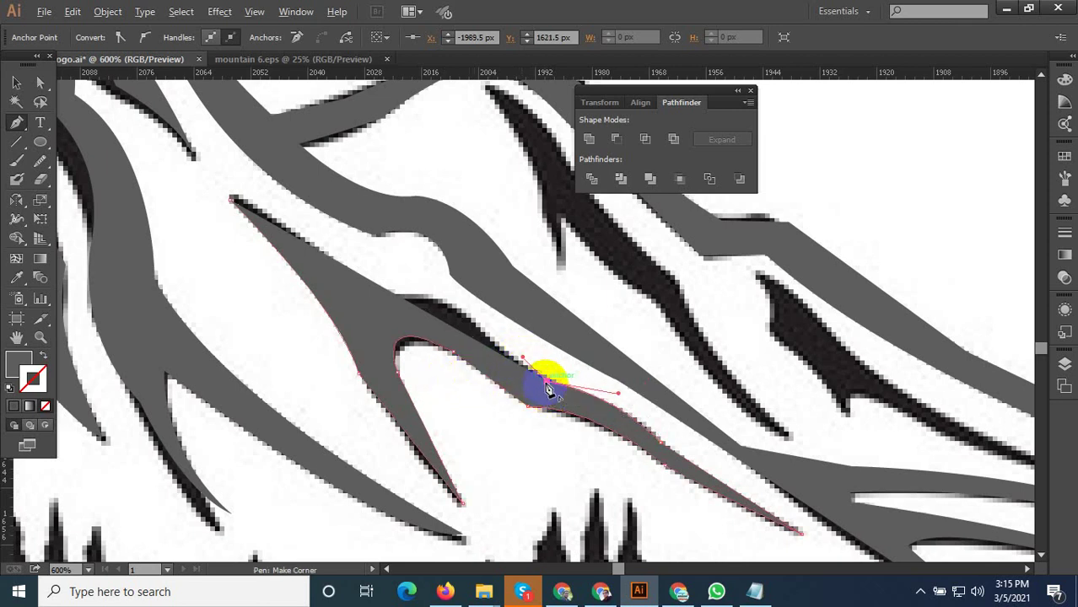
Swap fill and stroke, close the forked path along its inner edge, and Eyedropper it grey
left_click(42, 358)
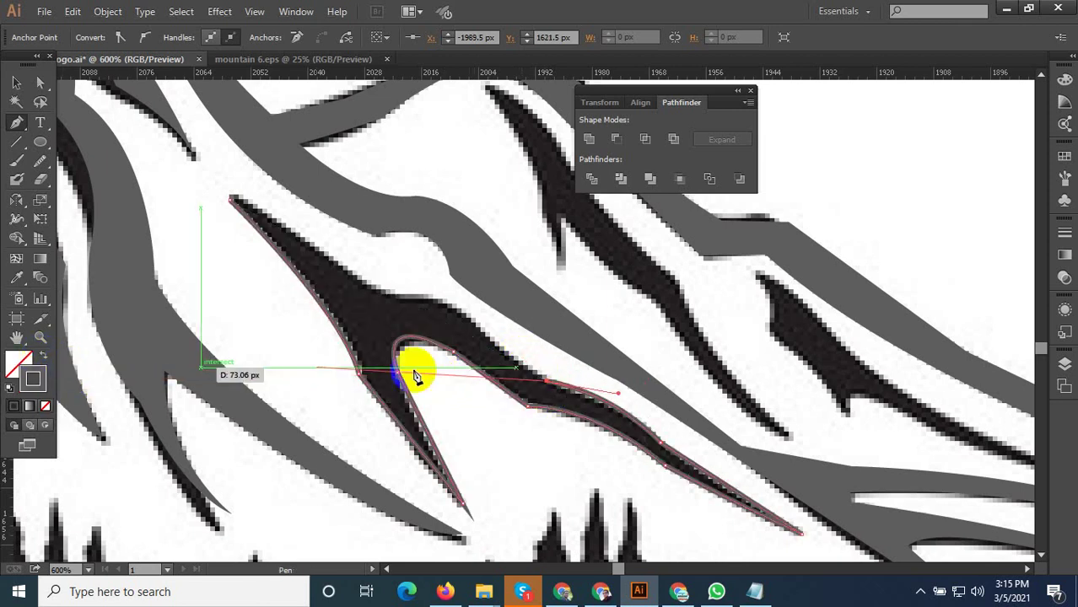
left_click(453, 307)
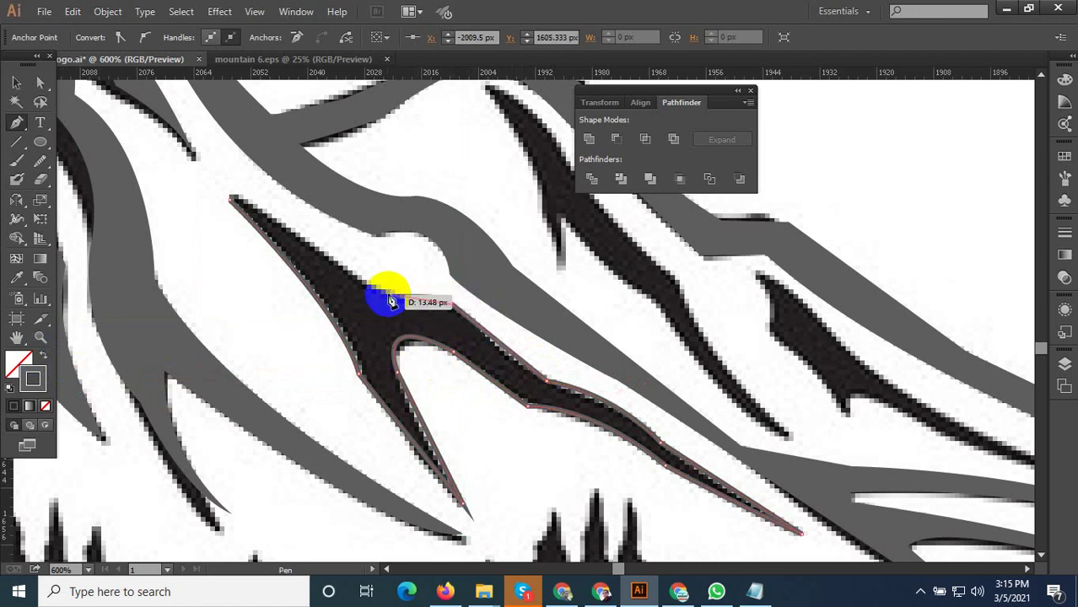
left_click(384, 288)
left_click(234, 204)
key("ctrl+minus")
key("ctrl+minus")
key("ctrl+minus")
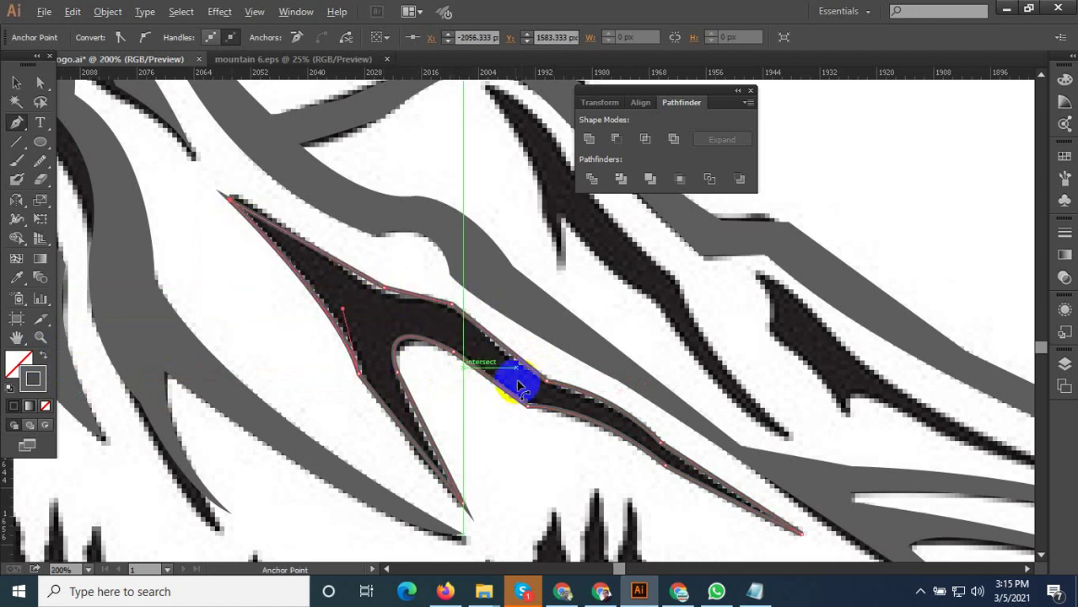
left_click(16, 278)
key("ctrl+plus")
key("ctrl+plus")
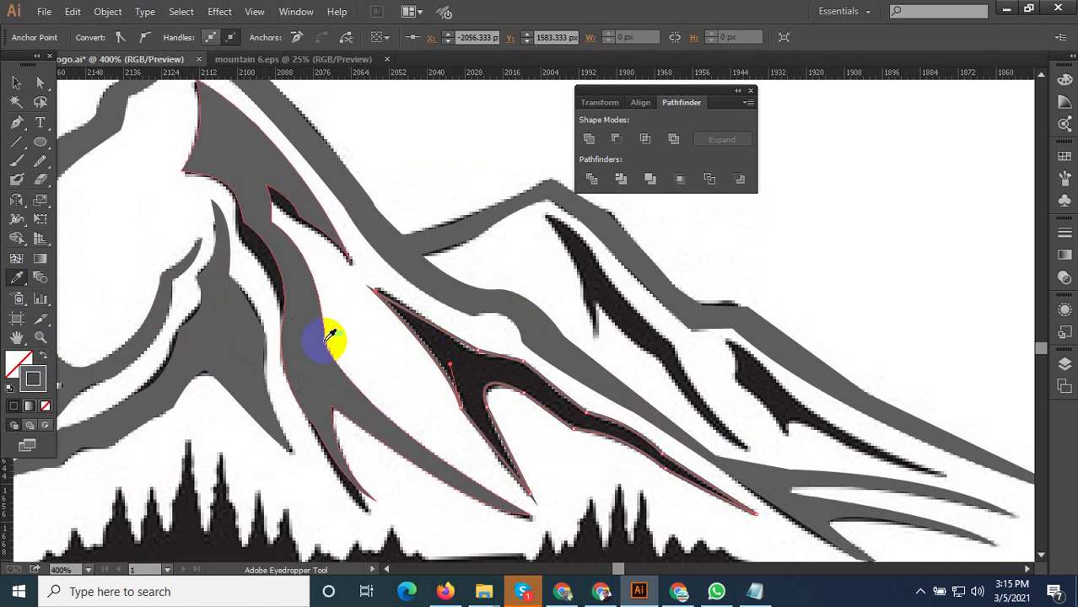
left_click(602, 320)
Trace the thin sliver on the smaller peak with curved anchors and close the shape
key("ctrl+plus")
key("ctrl+plus")
key("ctrl+plus")
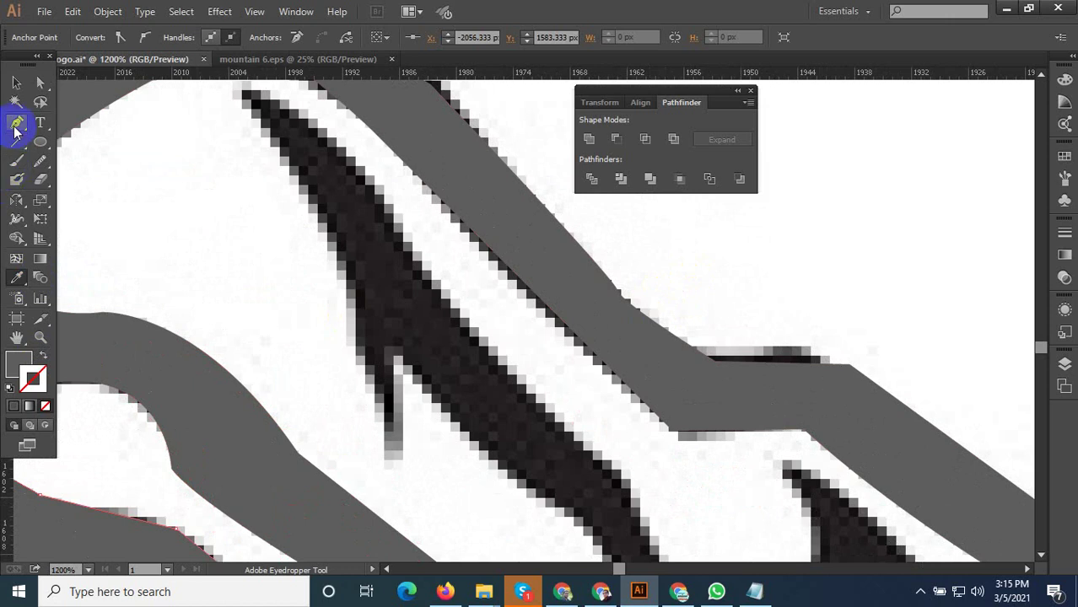
left_click(16, 124)
left_click(390, 426)
scroll(397, 445, "down", 2, "alt")
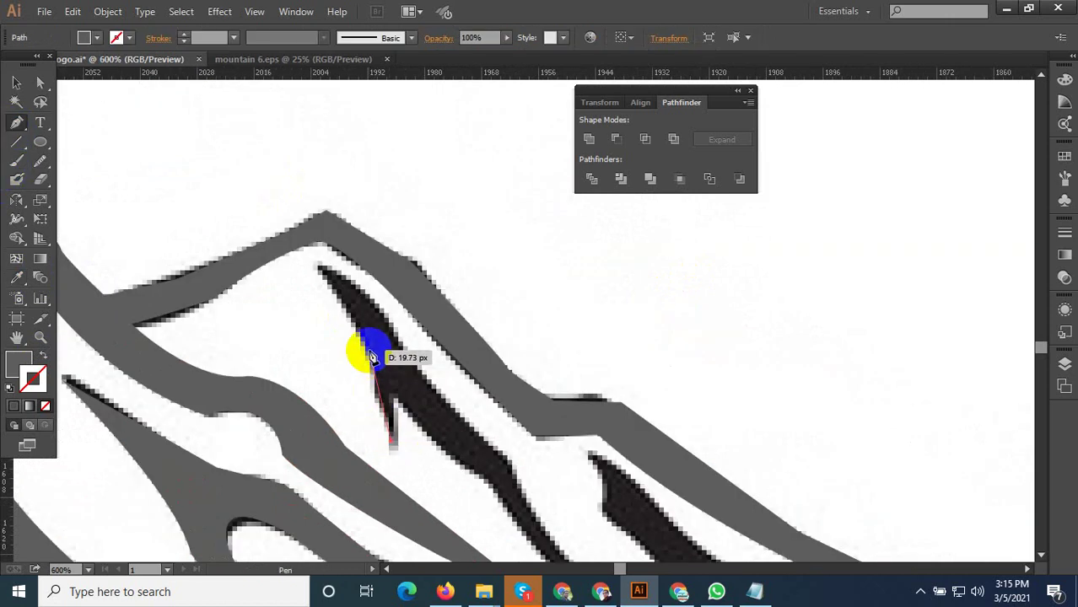
mouse_move(371, 363)
left_mouse_down()
mouse_move(381, 316)
mouse_move(329, 274)
mouse_move(425, 381)
left_mouse_up()
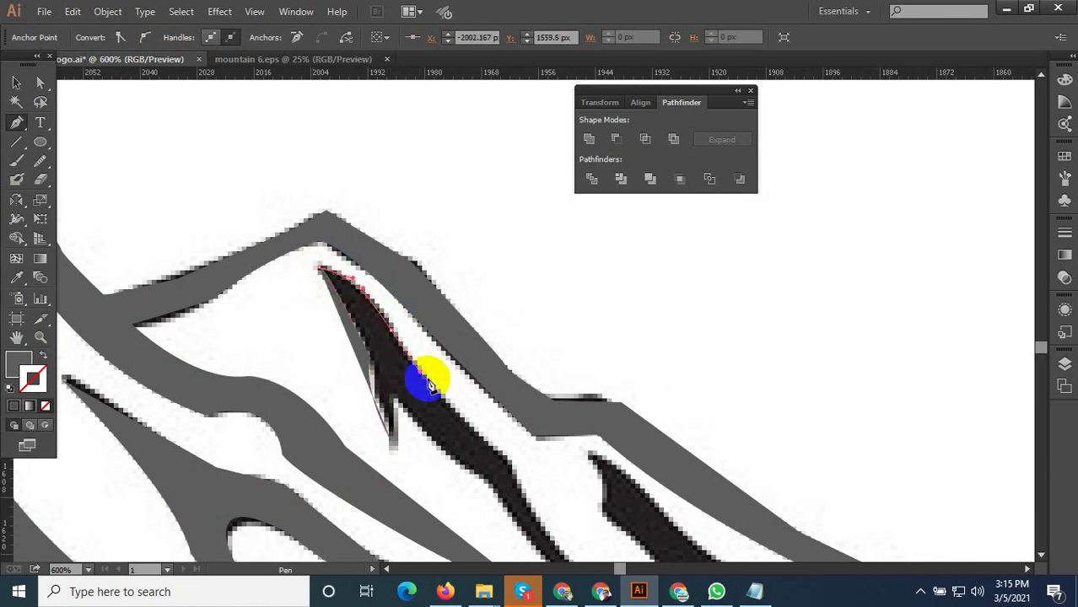
left_click_drag(429, 384, 497, 457)
left_click_drag(420, 372, 422, 349)
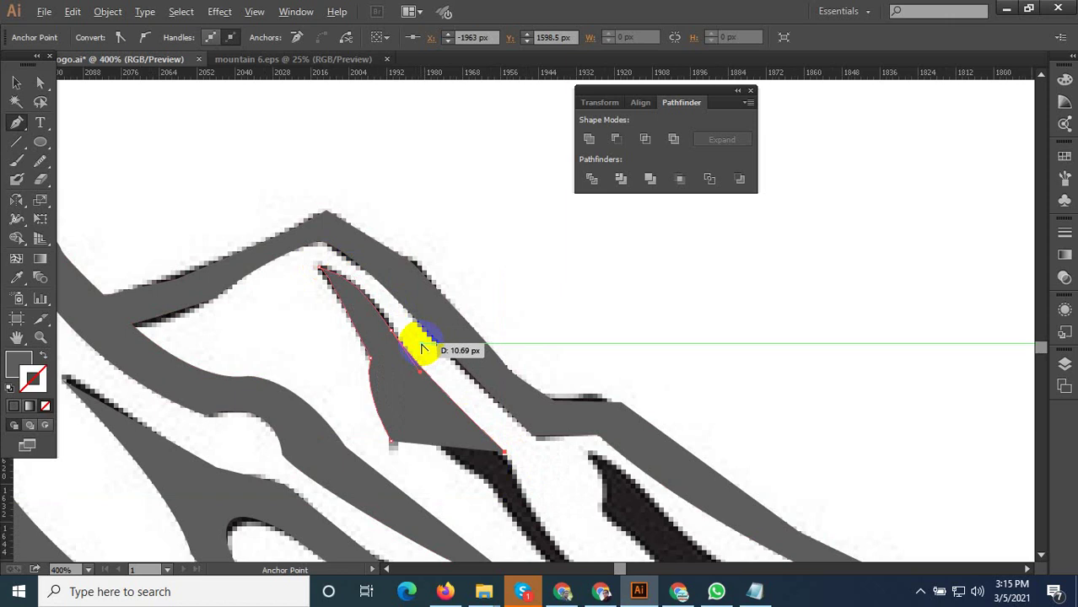
key("ctrl+0")
scroll(506, 473, "up", 5)
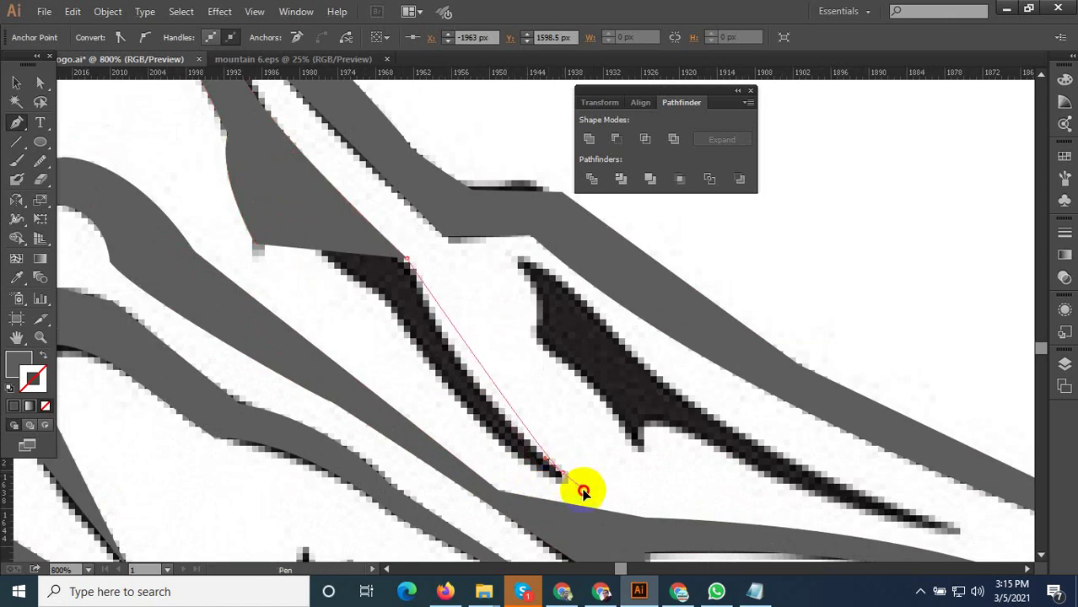
left_click_drag(563, 474, 641, 509)
left_click_drag(563, 474, 372, 295)
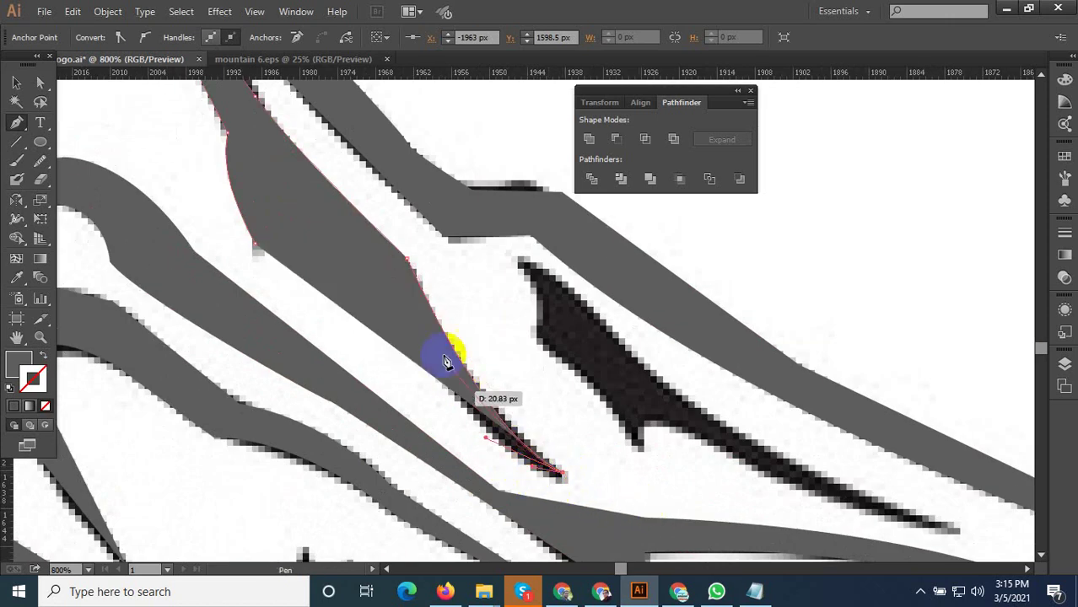
Swap fill and stroke and begin an unfilled outline of the next streak on the slope
left_click(43, 357)
left_click_drag(456, 416, 388, 300)
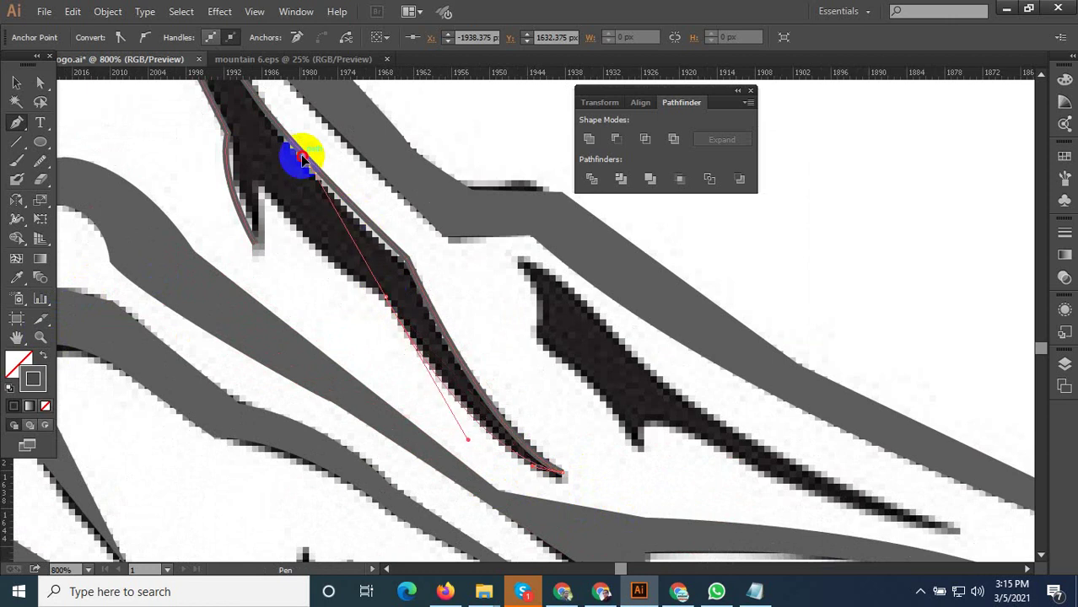
mouse_move(305, 156)
left_mouse_down()
mouse_move(384, 302)
mouse_move(259, 187)
mouse_move(233, 146)
mouse_move(264, 243)
left_mouse_up()
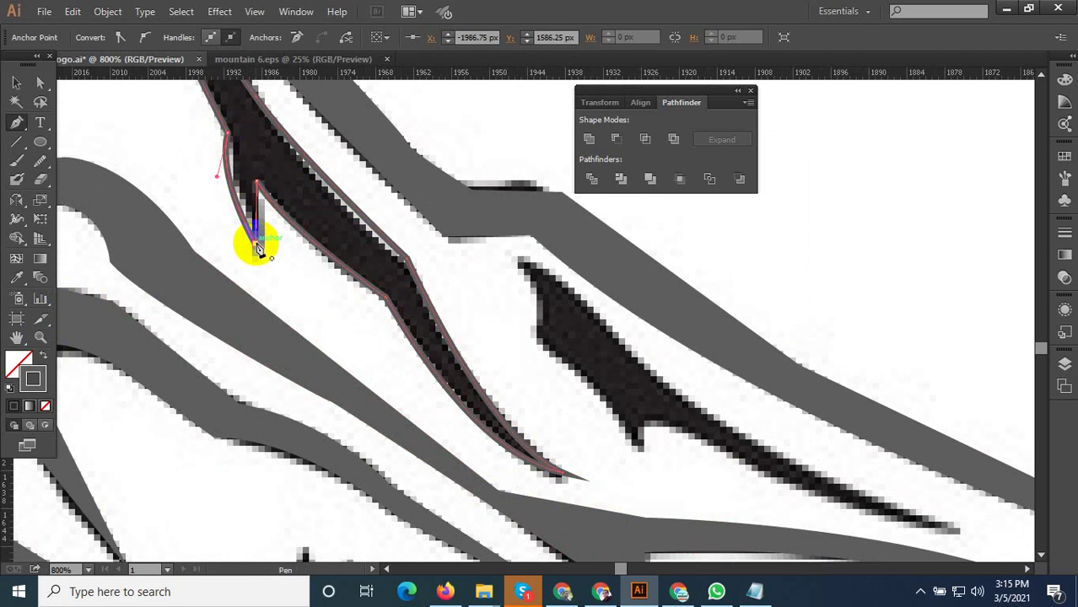
scroll(287, 312, "down", 2)
Eyedropper the ridge grey onto the previously traced ridge shape
left_click(16, 277)
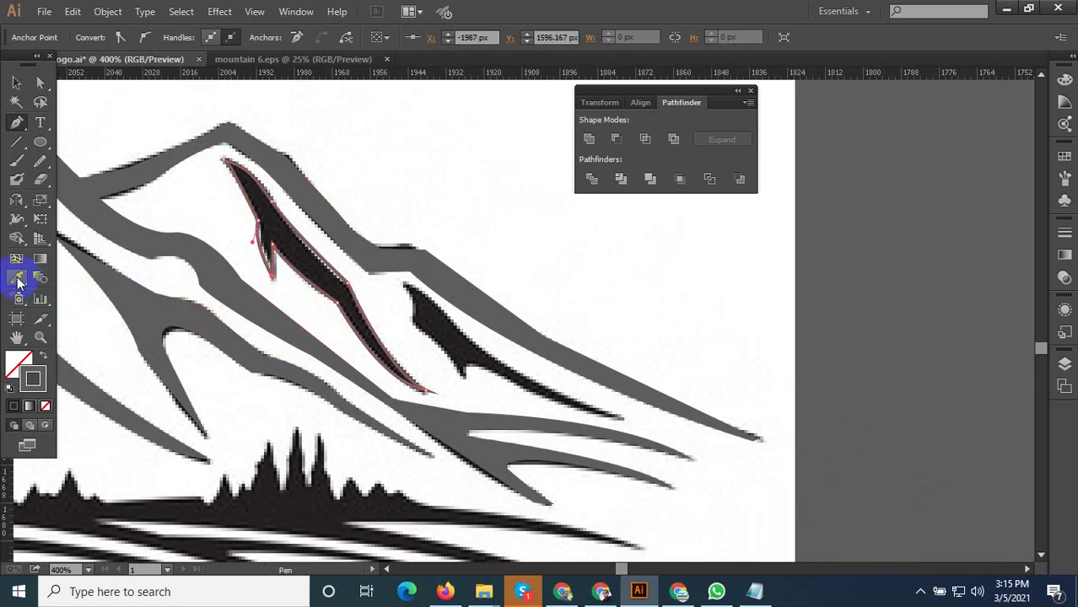
left_click(327, 201)
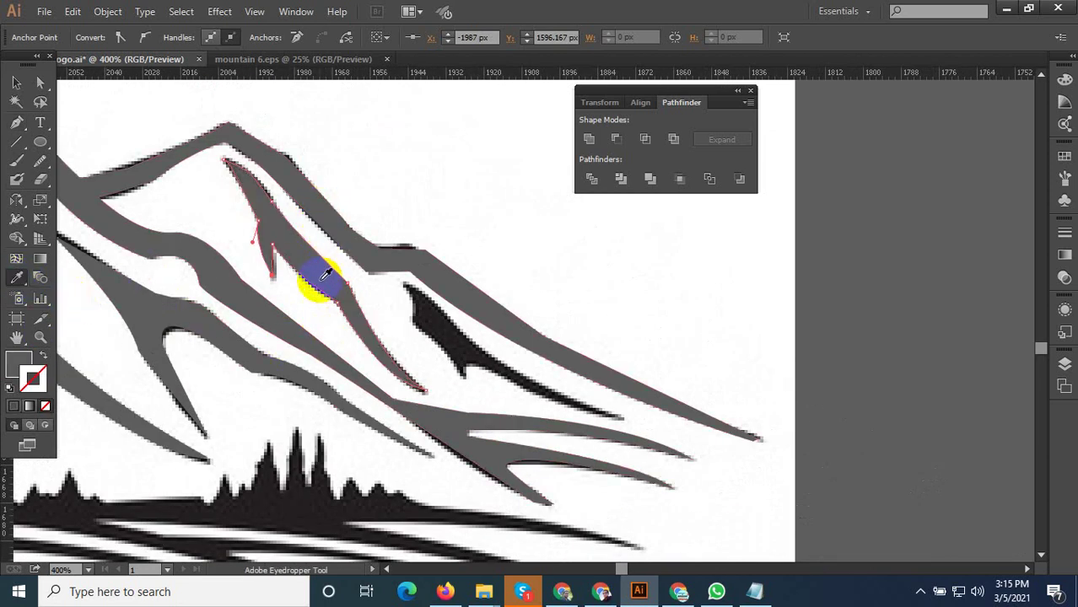
left_click(16, 123)
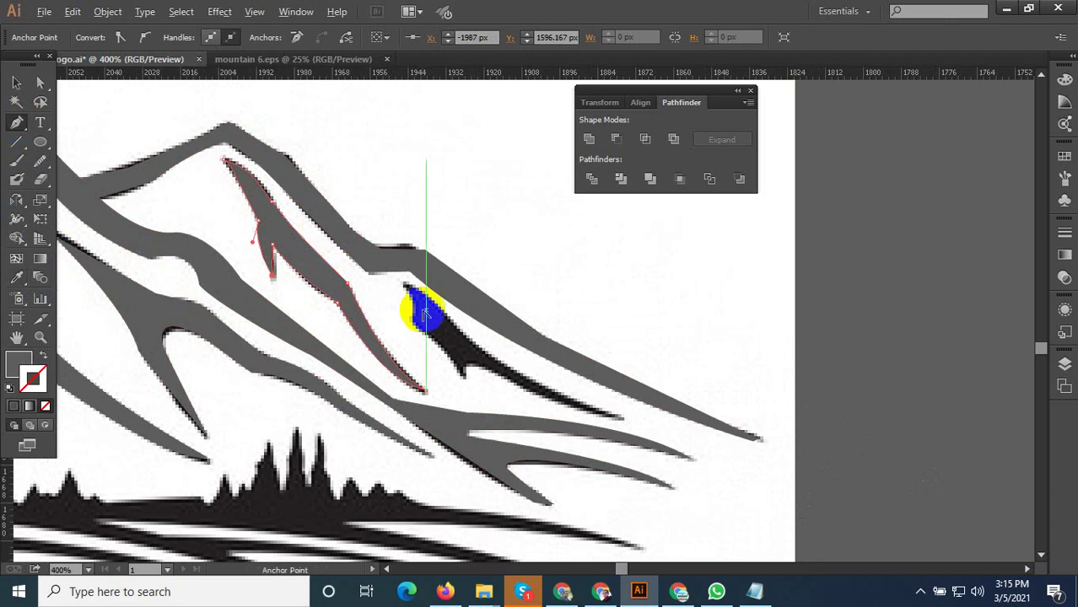
scroll(424, 313, "up", 2)
Pen-trace the dark slash on the right slope from its tip to its pointed end and close it
left_click(384, 259)
left_click(405, 332)
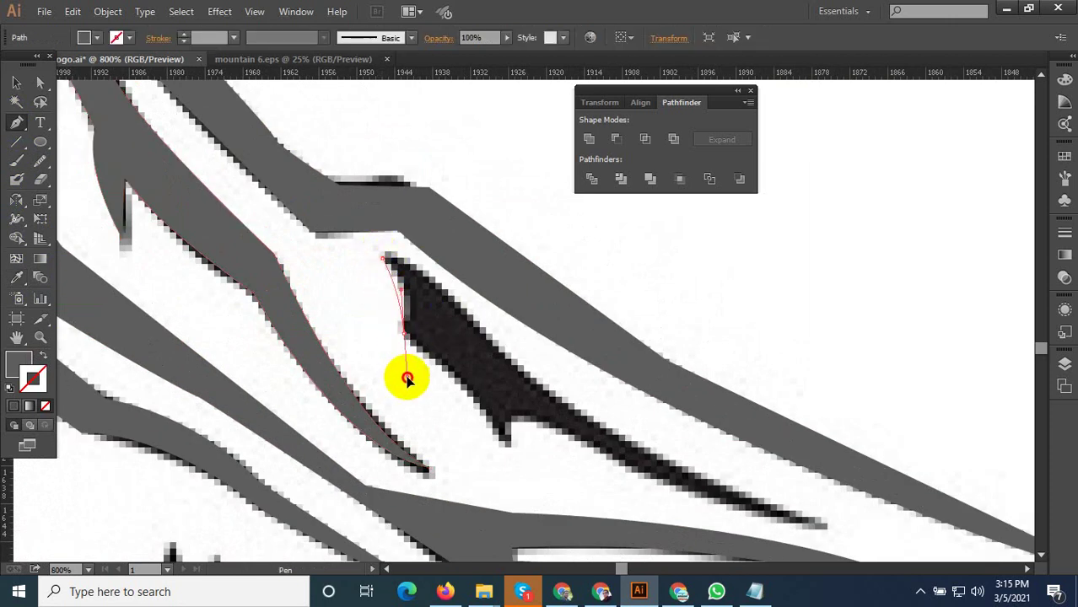
left_click(464, 381)
left_click_drag(504, 445, 523, 498)
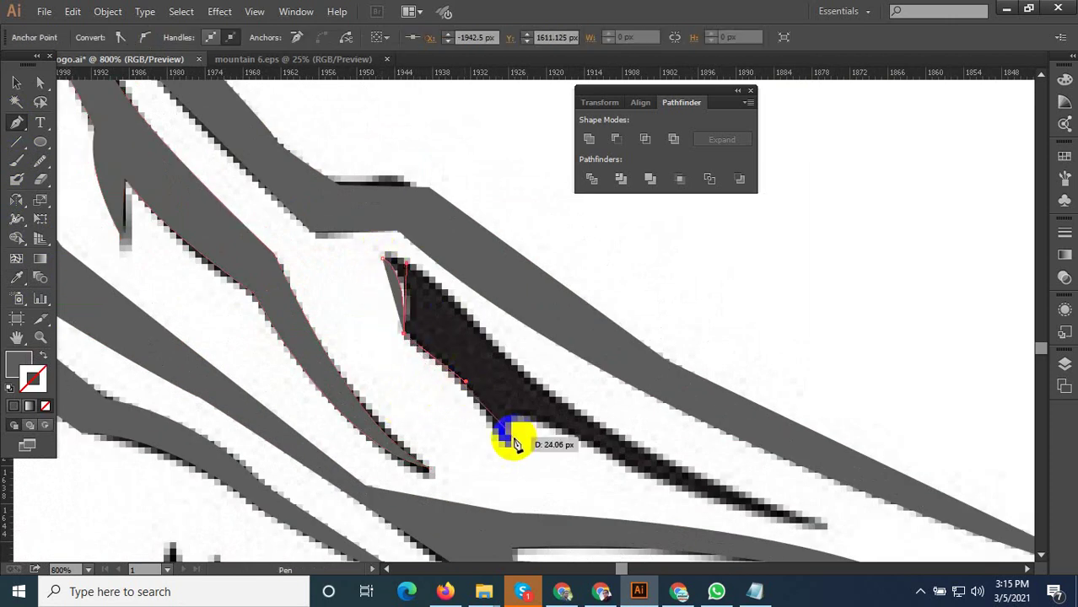
left_click(527, 419)
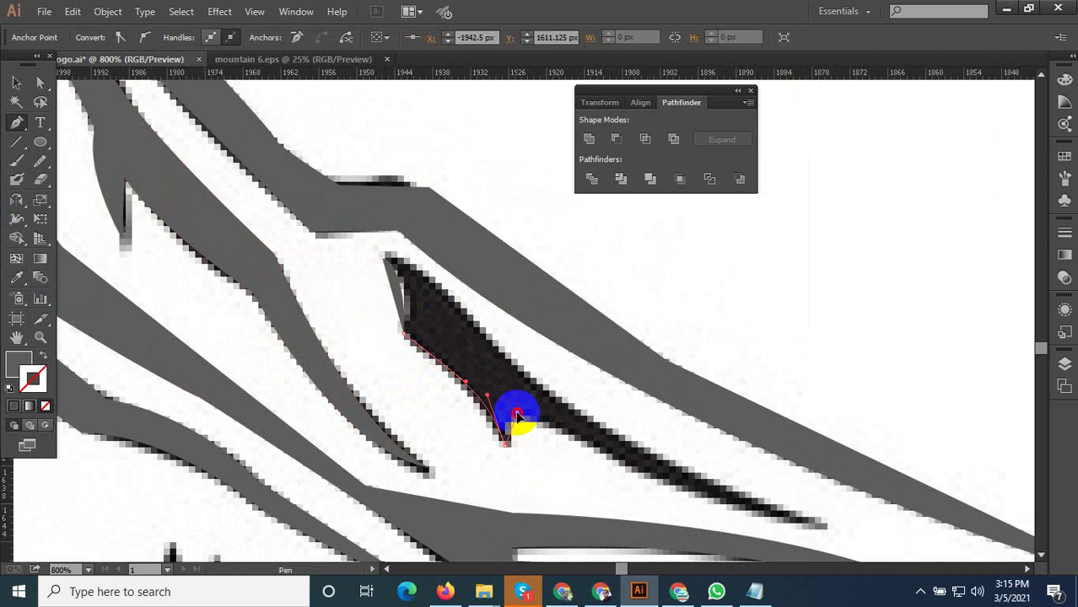
left_click_drag(517, 415, 643, 402)
key("ctrl+minus")
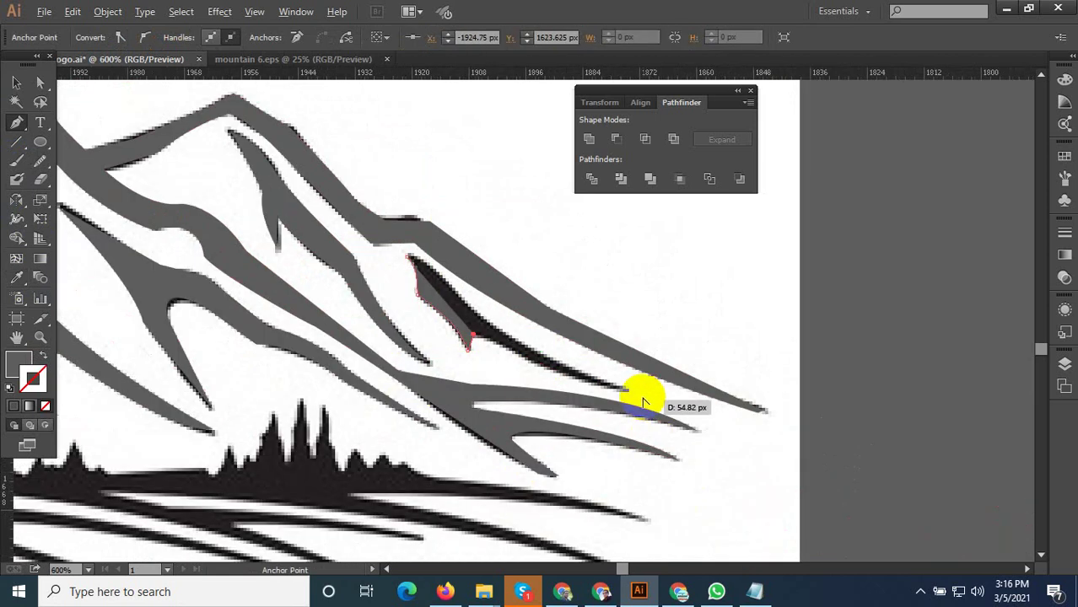
key("ctrl+plus")
mouse_move(642, 403)
left_mouse_down()
mouse_move(698, 340)
mouse_move(560, 355)
left_mouse_up()
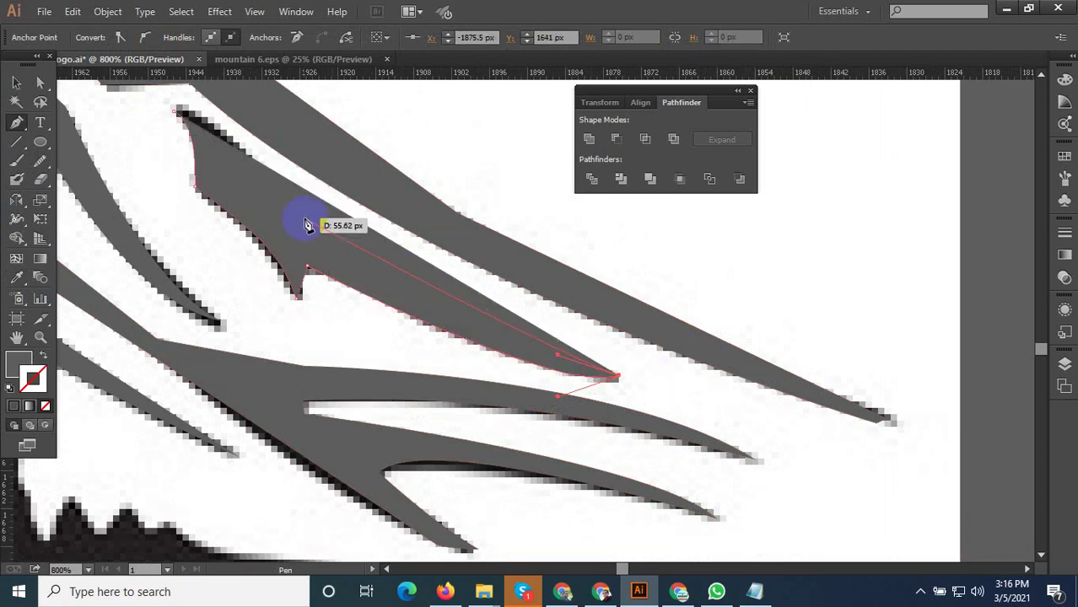
left_click(195, 132)
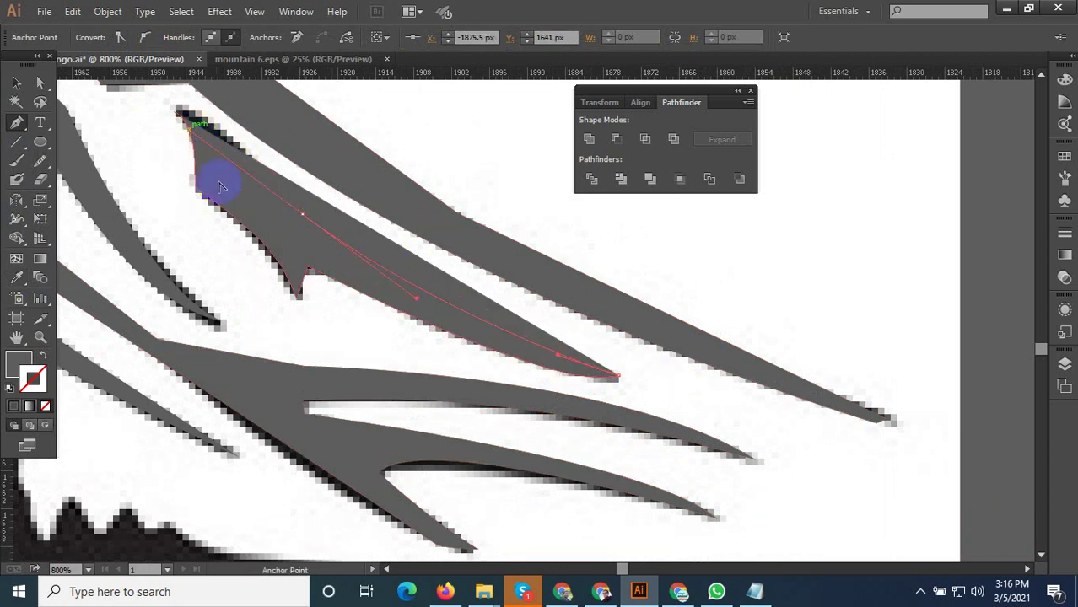
mouse_move(219, 185)
left_mouse_down()
mouse_move(303, 224)
mouse_move(181, 117)
left_mouse_up()
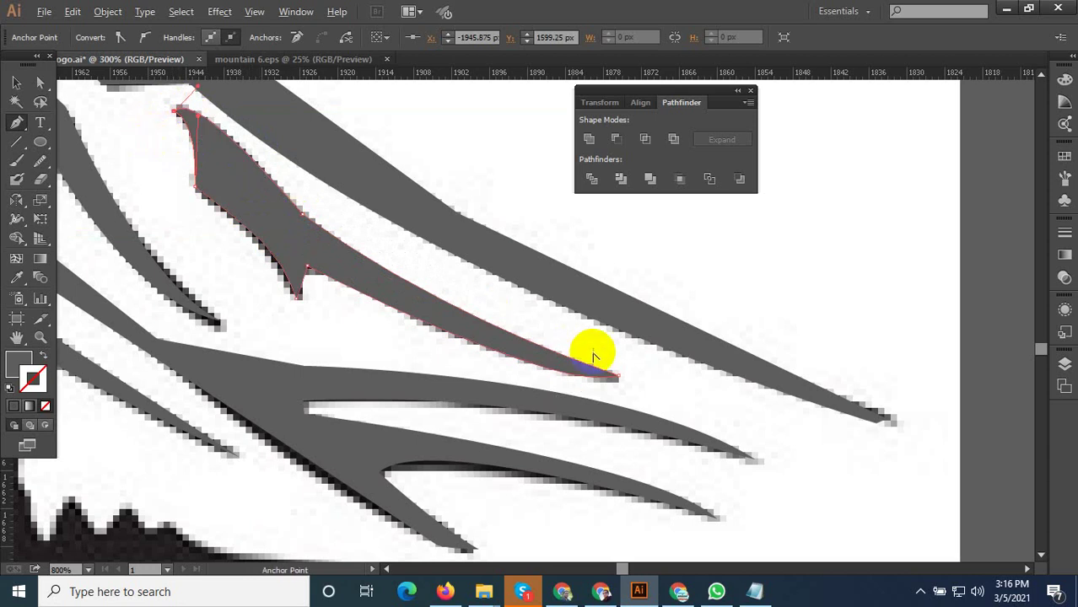
scroll(586, 362, "down", 3)
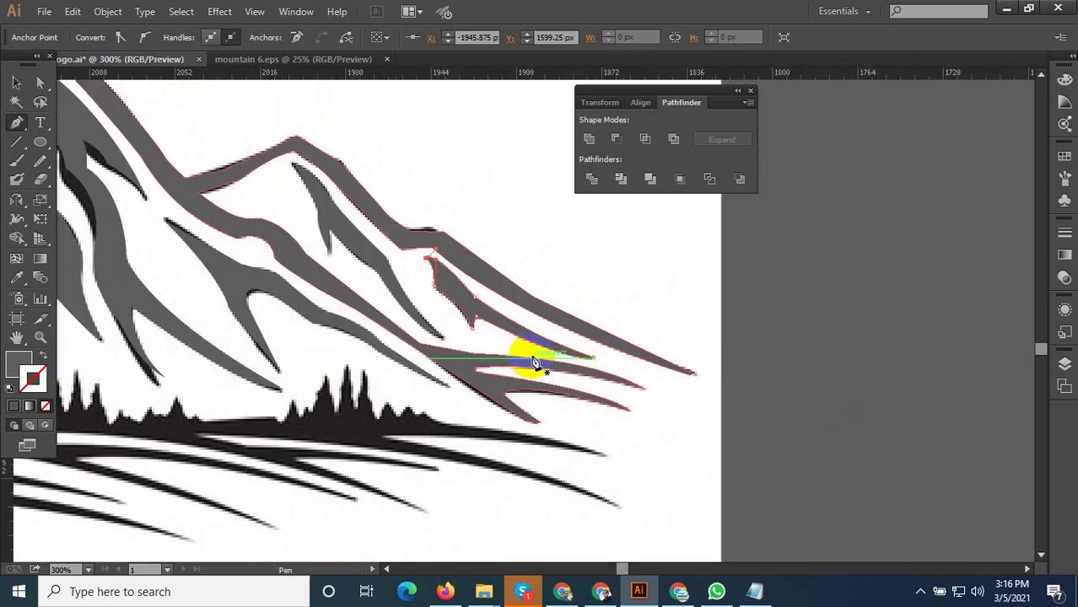
Select the finished slash shape, then deselect it
left_click(17, 82)
scroll(712, 358, "down", 3)
left_click(457, 373)
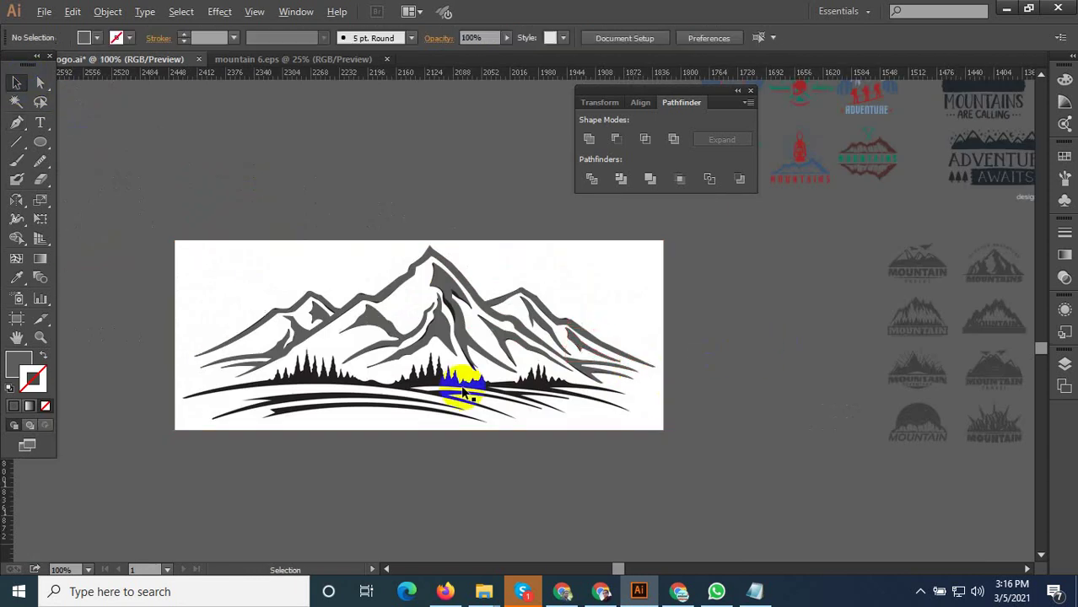
scroll(324, 409, "up", 2)
scroll(387, 422, "down", 1)
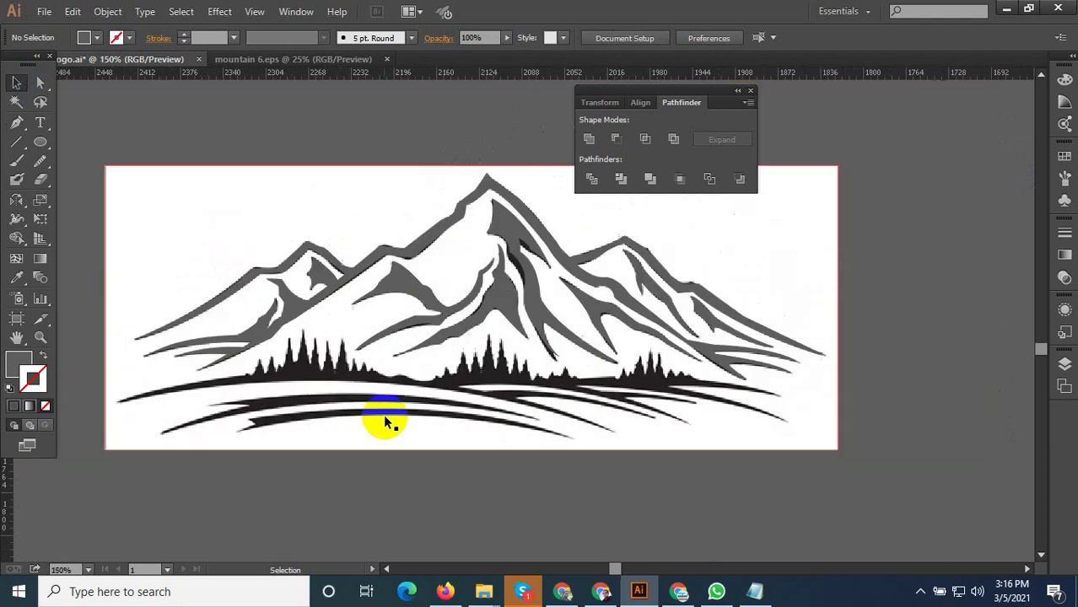
scroll(149, 413, "up", 2)
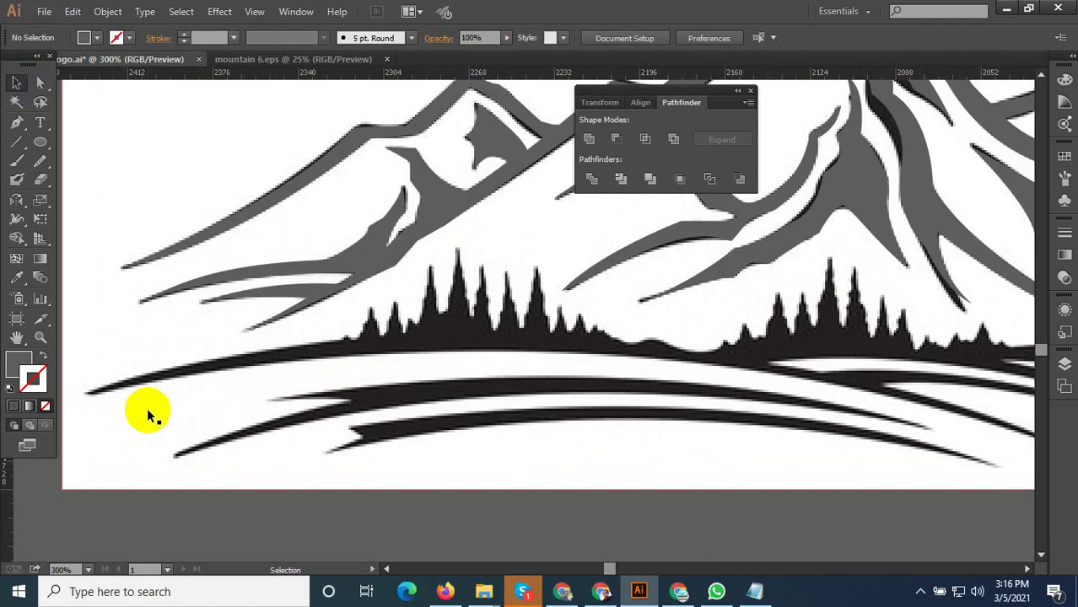
Pen-trace the top ground arc from its left end to a curved right end, closing at the start
left_click(18, 166)
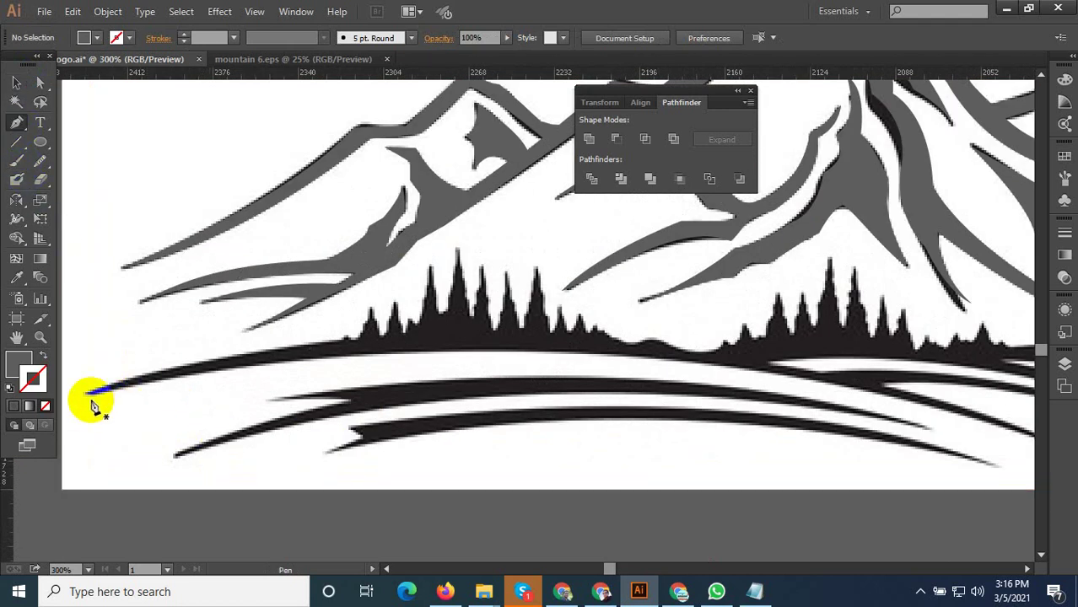
left_click(94, 395)
scroll(624, 373, "down", 1)
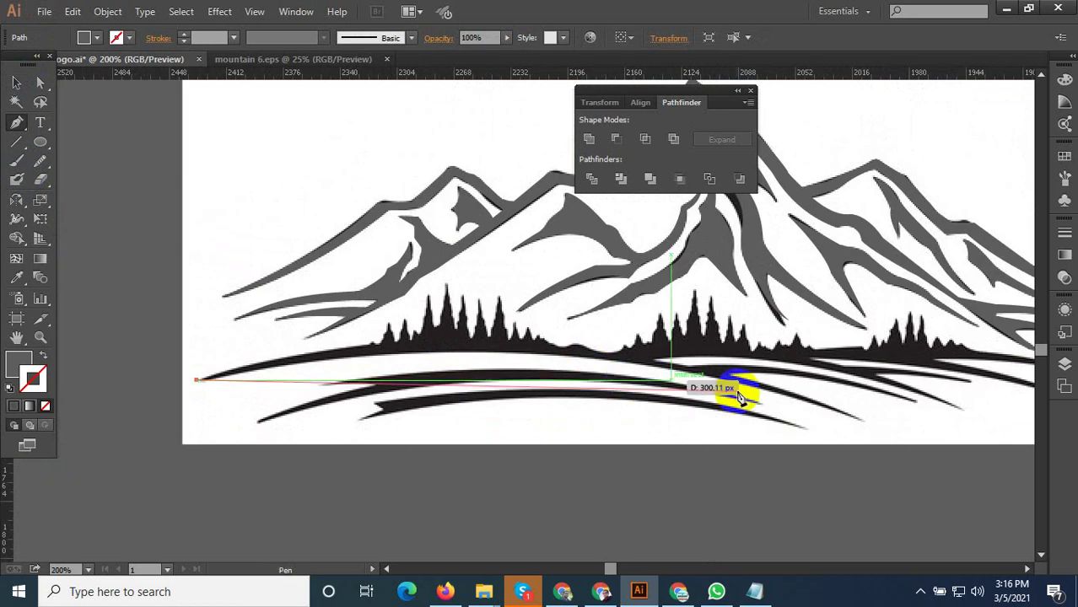
scroll(517, 341, "down", 2)
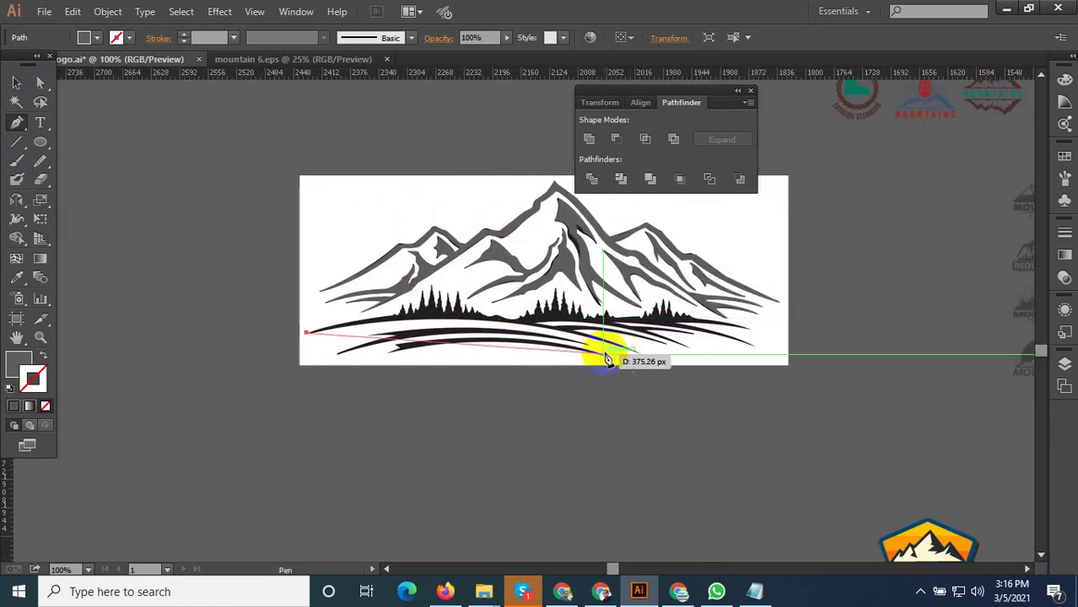
left_click_drag(637, 357, 770, 411)
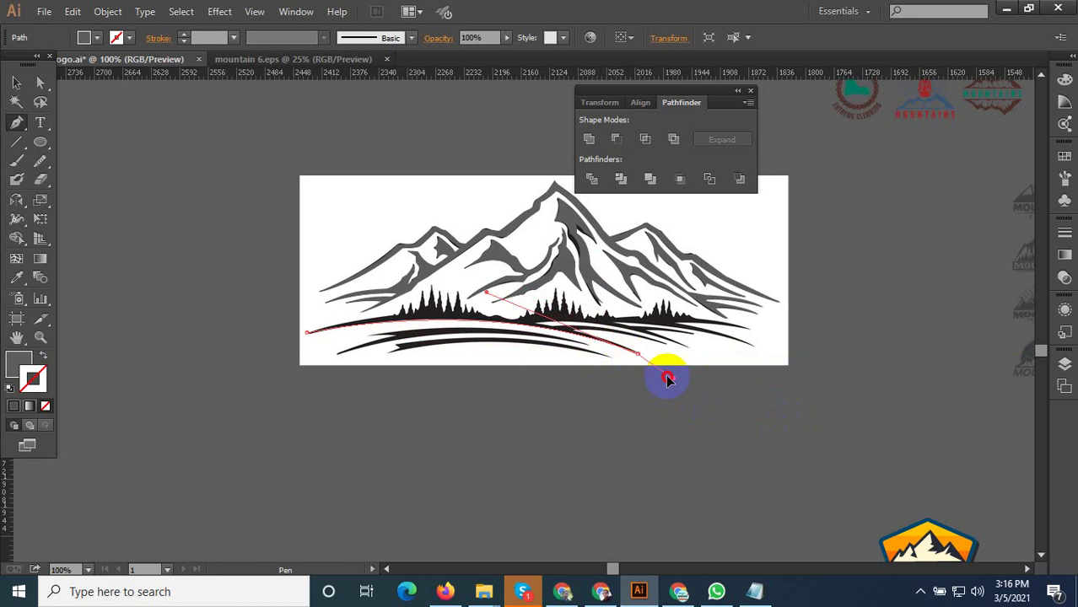
left_click(574, 332)
scroll(633, 356, "up", 3)
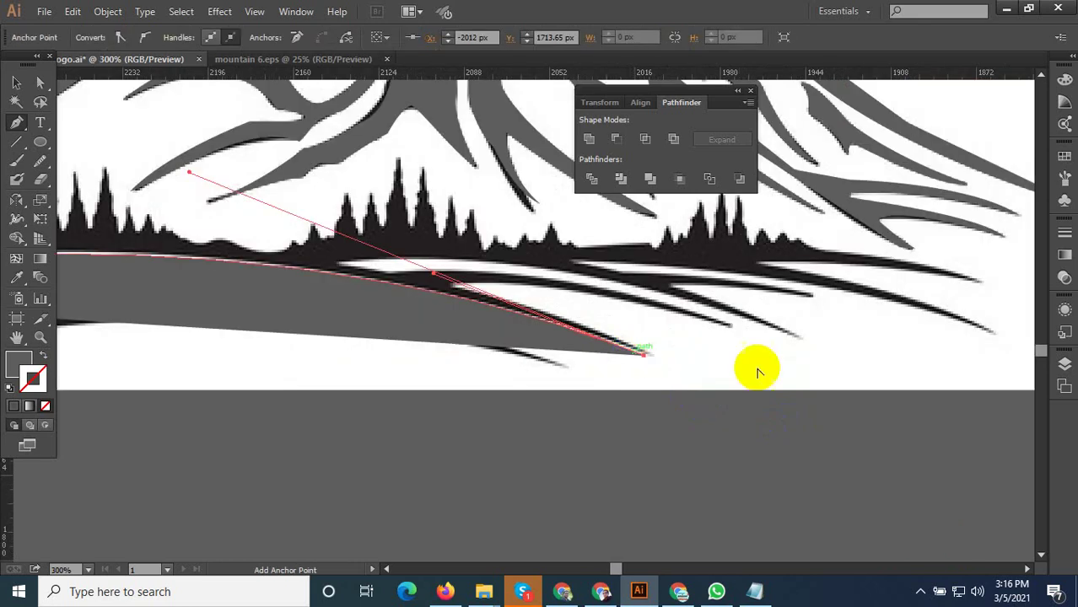
scroll(936, 355, "down", 2)
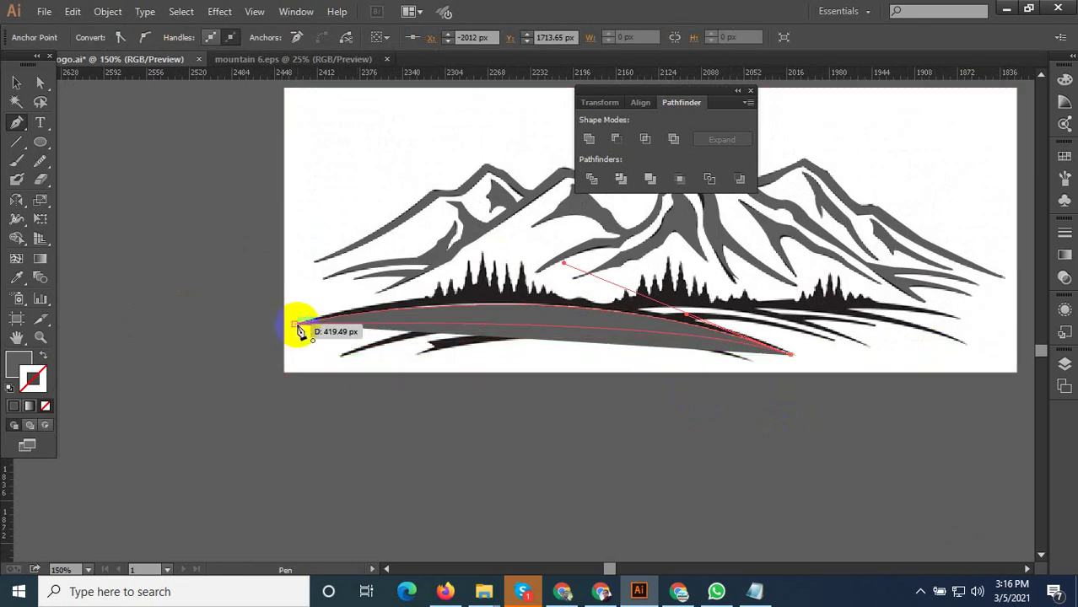
left_click_drag(294, 323, 180, 361)
left_click_drag(120, 399, 85, 389)
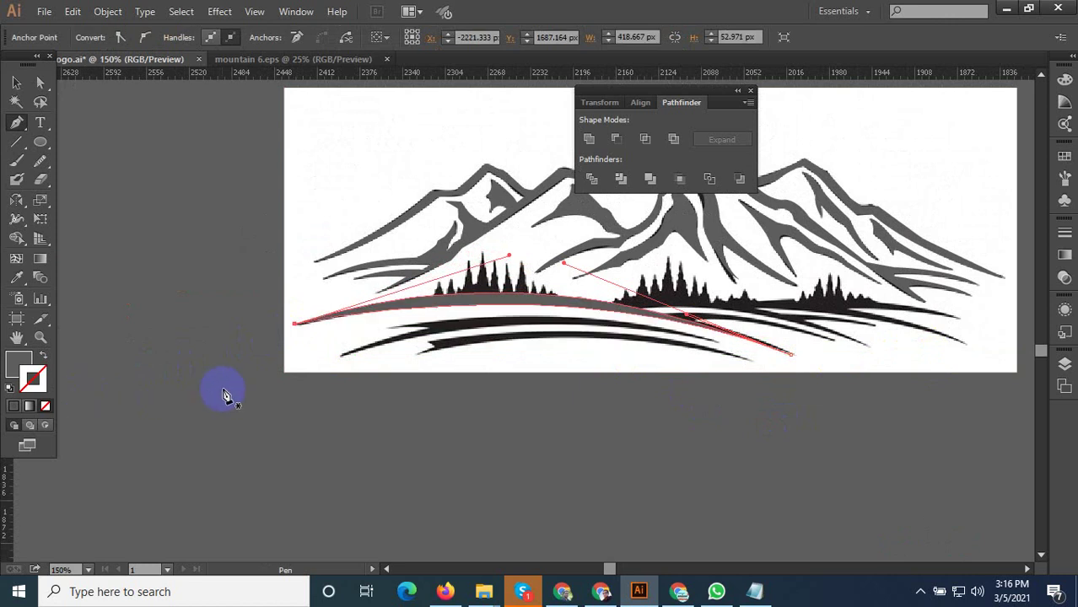
Add an anchor on the arc's upper curve to refine it, then select and deselect the arc
scroll(489, 284, "up", 2)
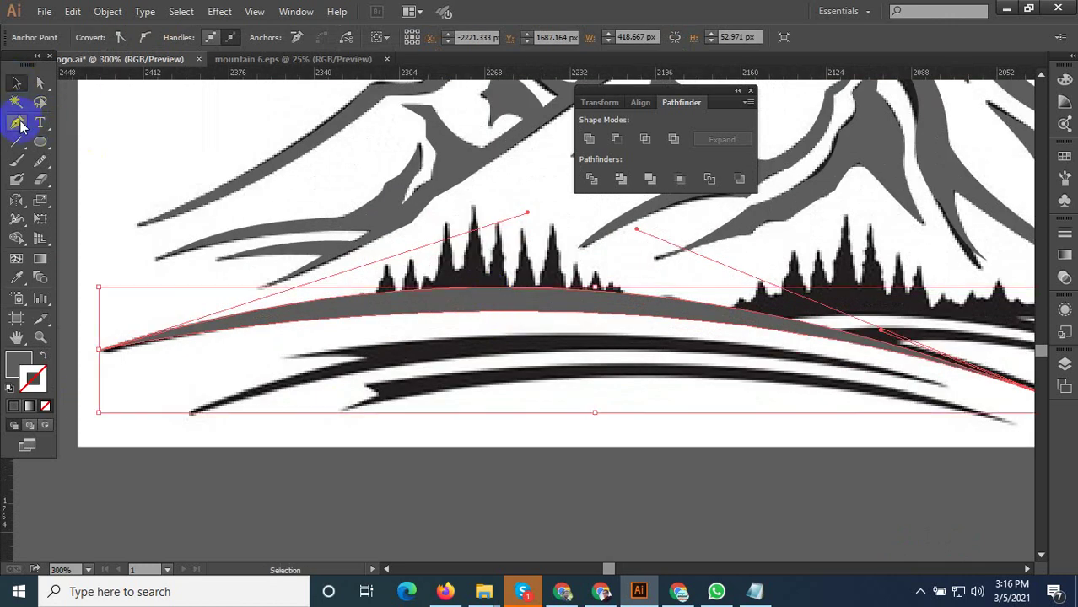
left_click(380, 295)
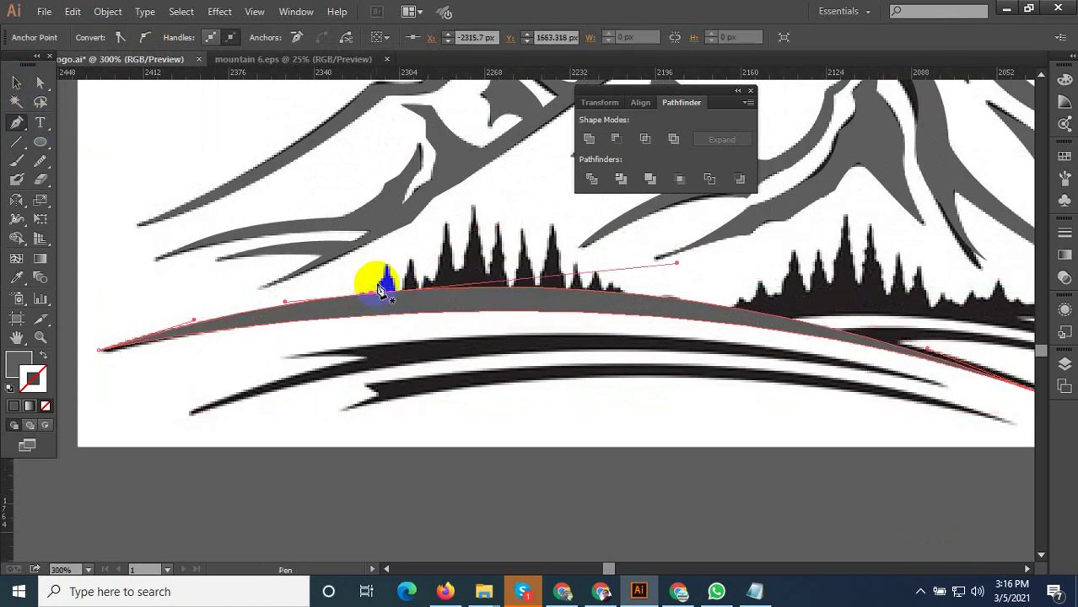
left_click(380, 295, "ctrl")
left_click(18, 82)
left_click(251, 211)
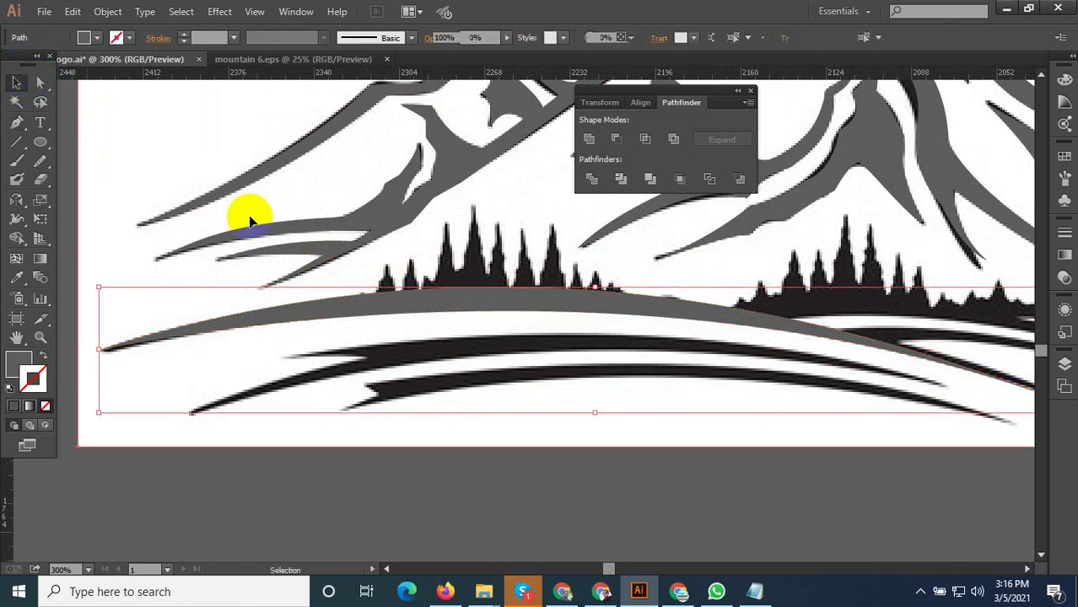
scroll(397, 277, "up", 2)
Pen-trace the small left pine sitting on the ground arc
left_click(16, 123)
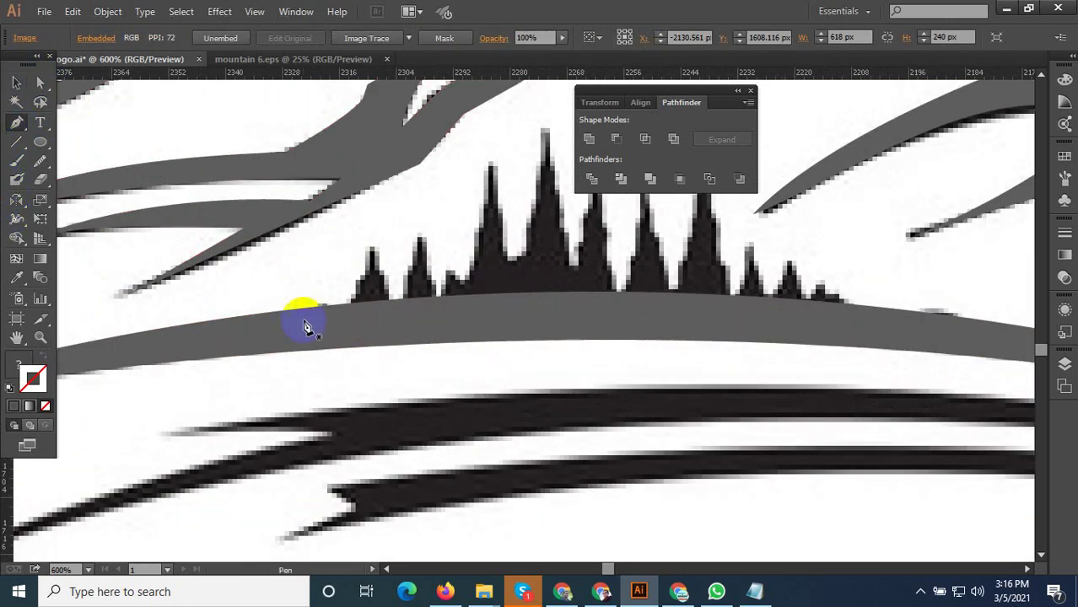
mouse_move(333, 303)
left_mouse_down()
mouse_move(362, 303)
mouse_move(384, 271)
mouse_move(377, 246)
mouse_move(379, 275)
mouse_move(402, 306)
mouse_move(392, 326)
left_mouse_up()
left_click(369, 242)
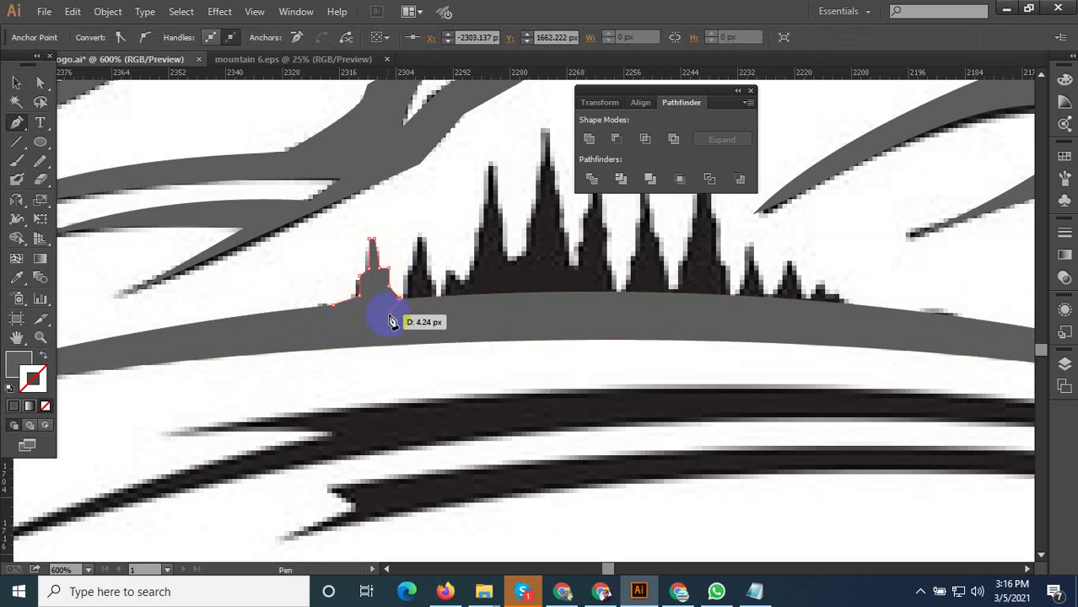
left_click(16, 82)
Trace the tall pine from its base up to its peak and down its right-side steps
left_click(16, 122)
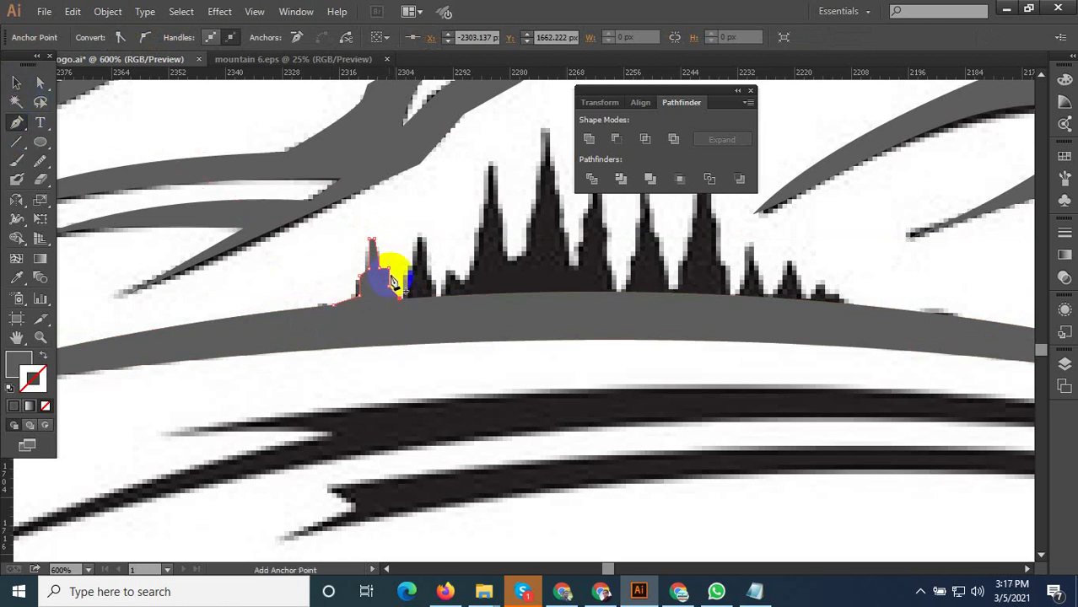
mouse_move(413, 300)
left_mouse_down()
mouse_move(434, 224)
mouse_move(470, 305)
mouse_move(496, 207)
left_mouse_up()
left_click(483, 260)
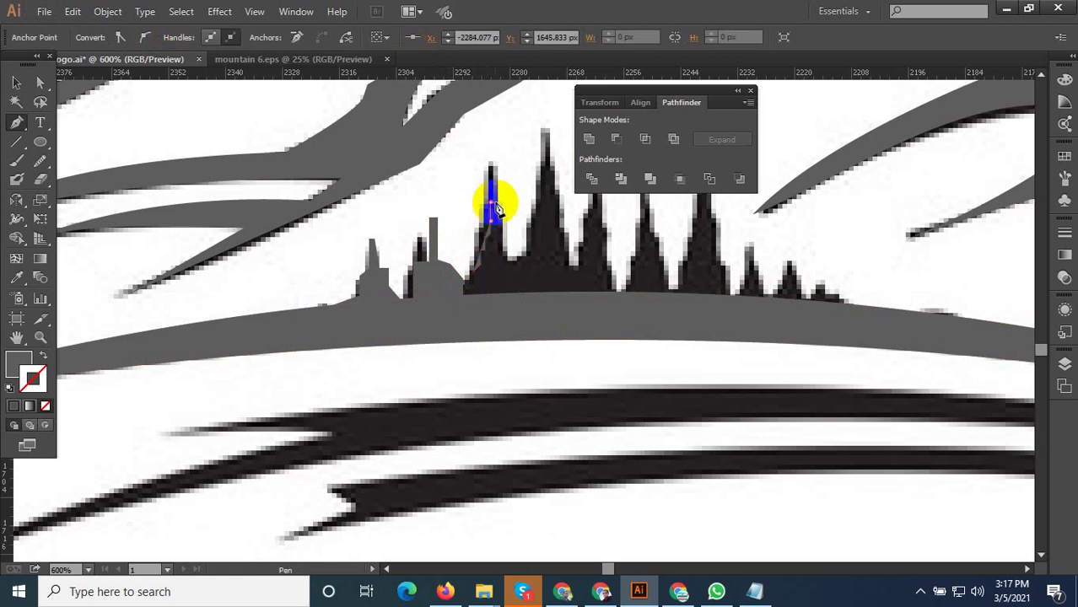
mouse_move(499, 208)
left_mouse_down()
mouse_move(496, 176)
mouse_move(516, 210)
left_mouse_up()
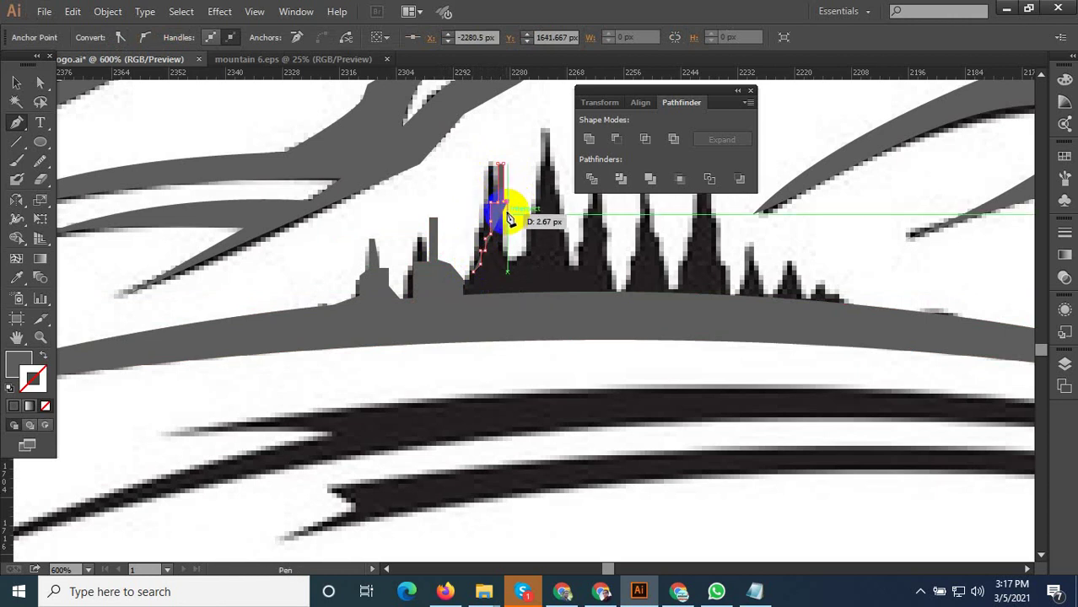
mouse_move(510, 209)
left_mouse_down()
mouse_move(513, 264)
mouse_move(517, 246)
left_mouse_up()
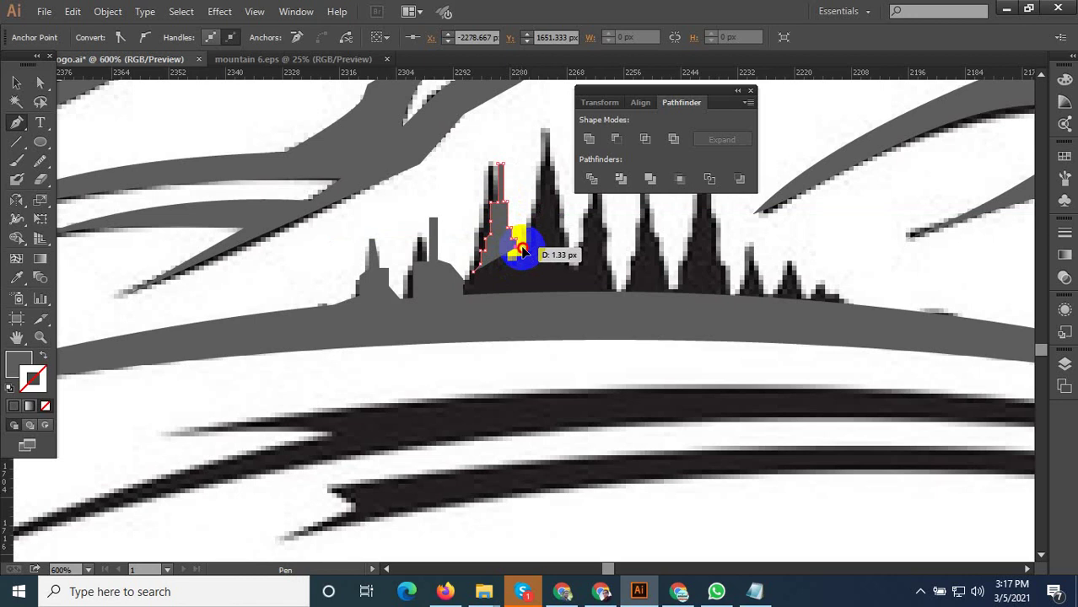
mouse_move(520, 259)
left_mouse_down()
mouse_move(522, 297)
mouse_move(482, 281)
left_mouse_up()
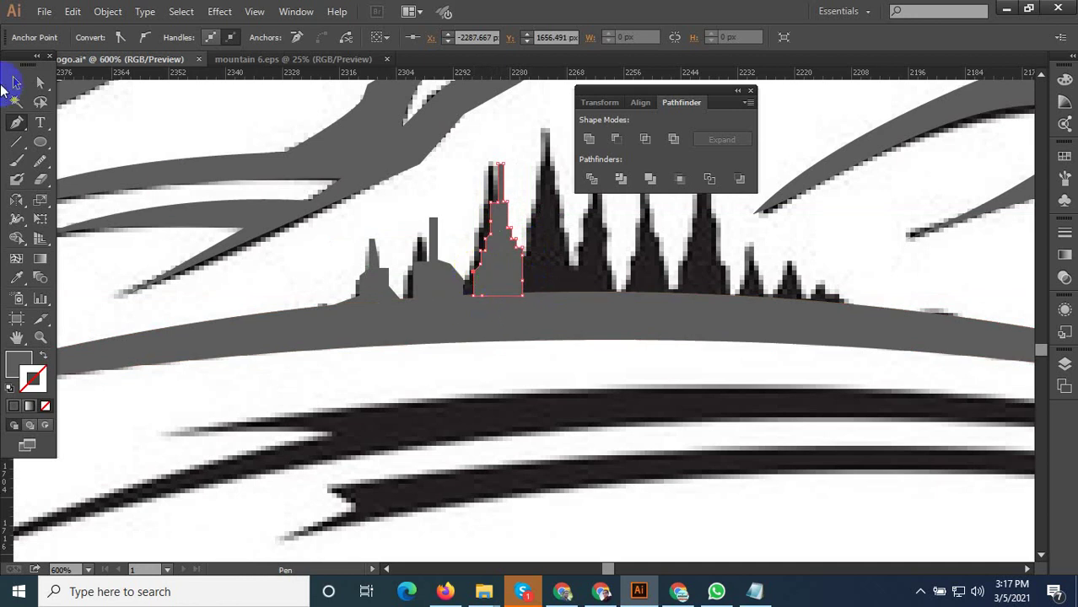
Select the traced pine and make two copies of it to the right
left_click(12, 85)
scroll(433, 337, "up", 1)
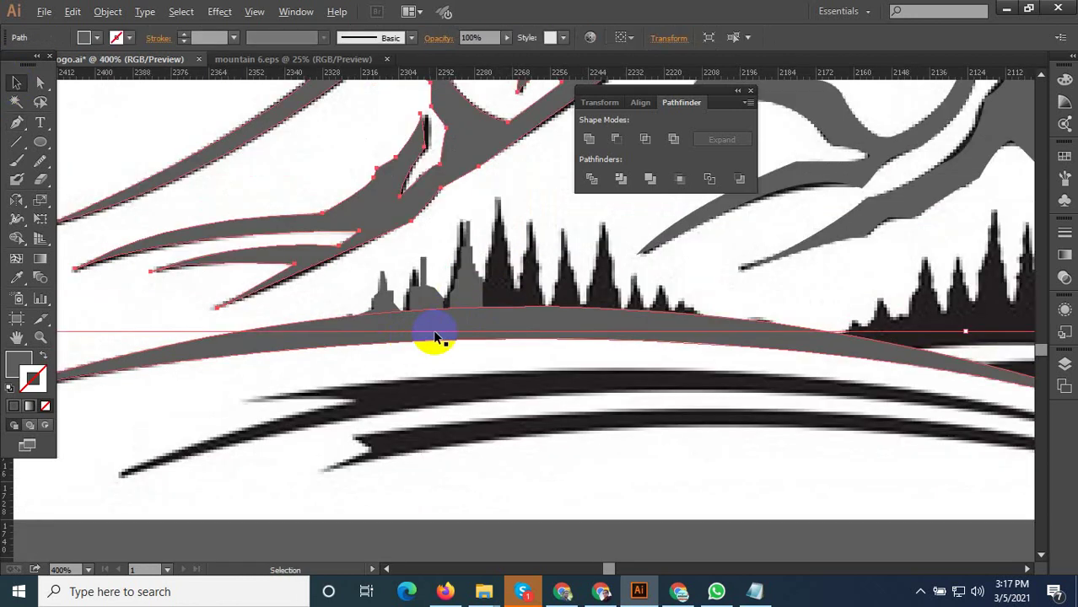
left_click(483, 266)
left_click_drag(473, 283, 537, 272)
scroll(349, 289, "down", 2)
scroll(356, 306, "down", 1)
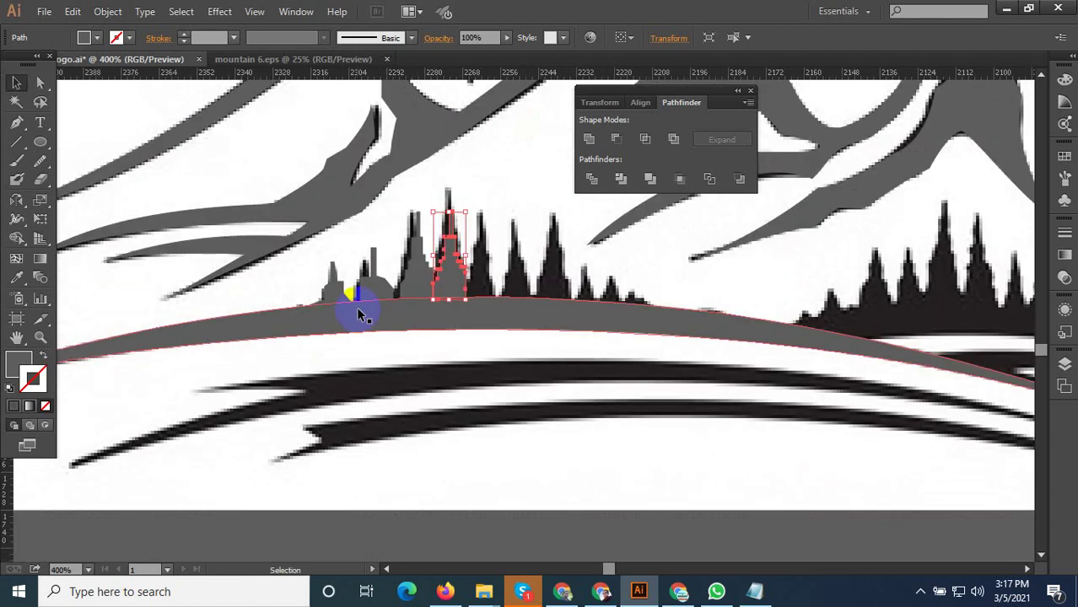
scroll(505, 277, "up", 3)
left_click_drag(385, 291, 490, 291)
Reflect one copy across the vertical axis and line it up beside the original
left_click(16, 199)
left_click(240, 257, "alt")
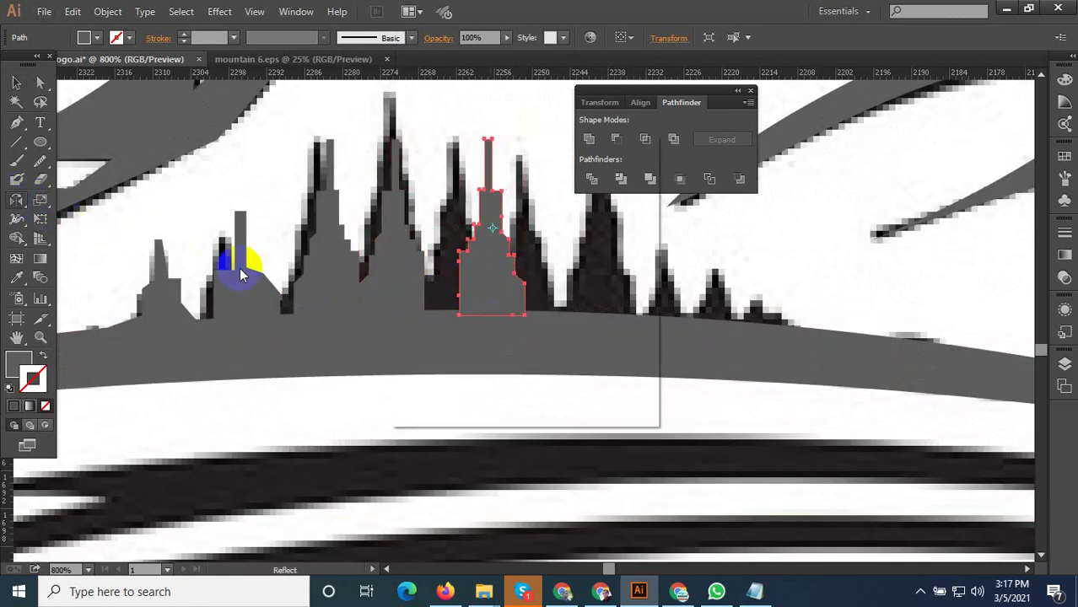
left_click(527, 386)
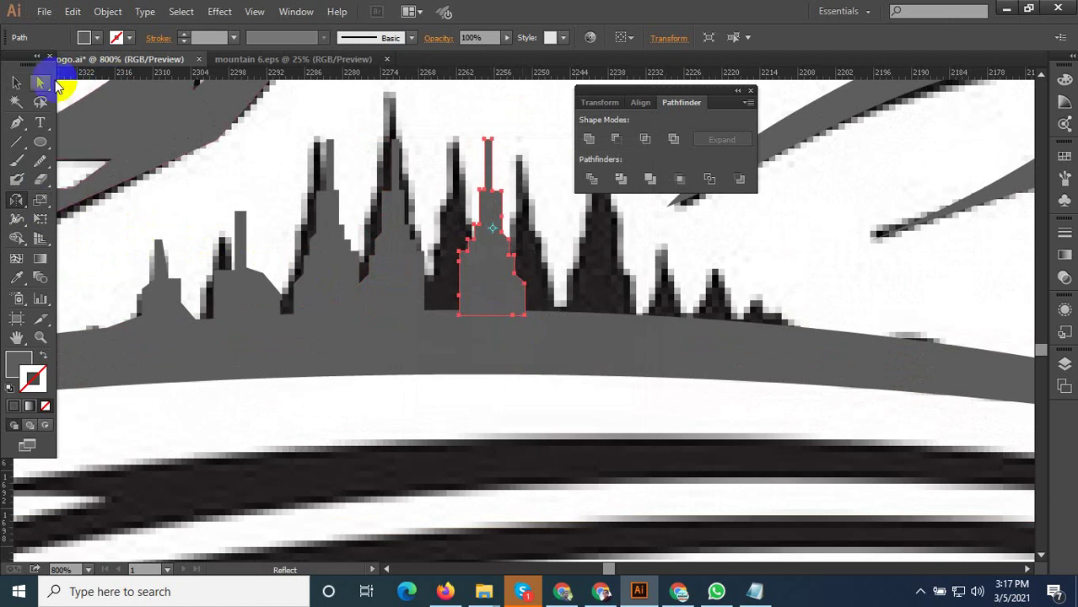
left_click(16, 81)
left_click_drag(470, 291, 432, 291)
left_click_drag(431, 291, 433, 292)
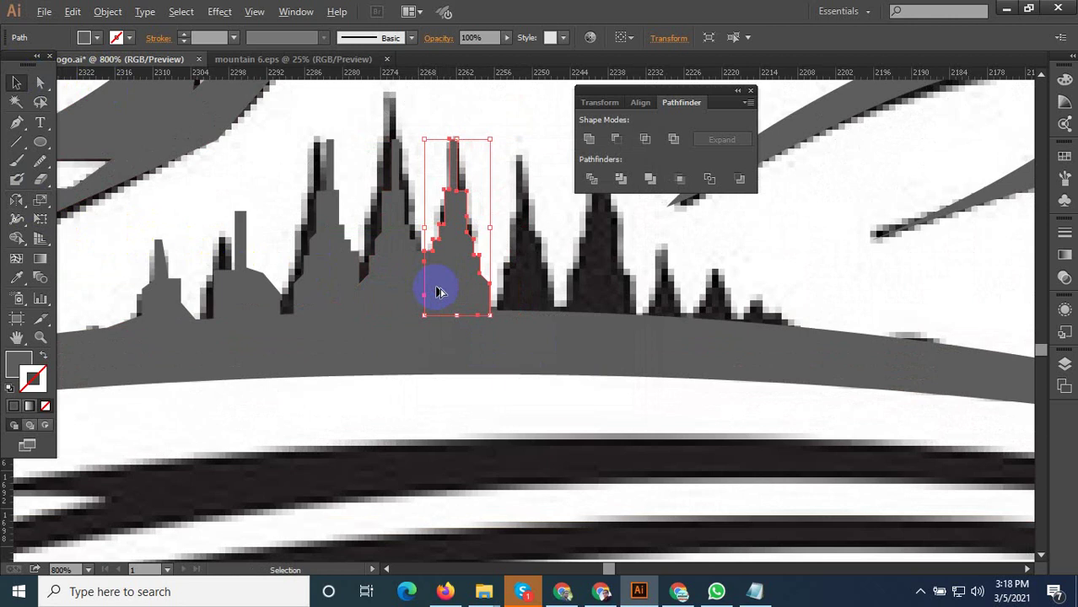
Copy both peaks further right, shrink them, and set them on the ground arc
left_click(375, 270, "shift")
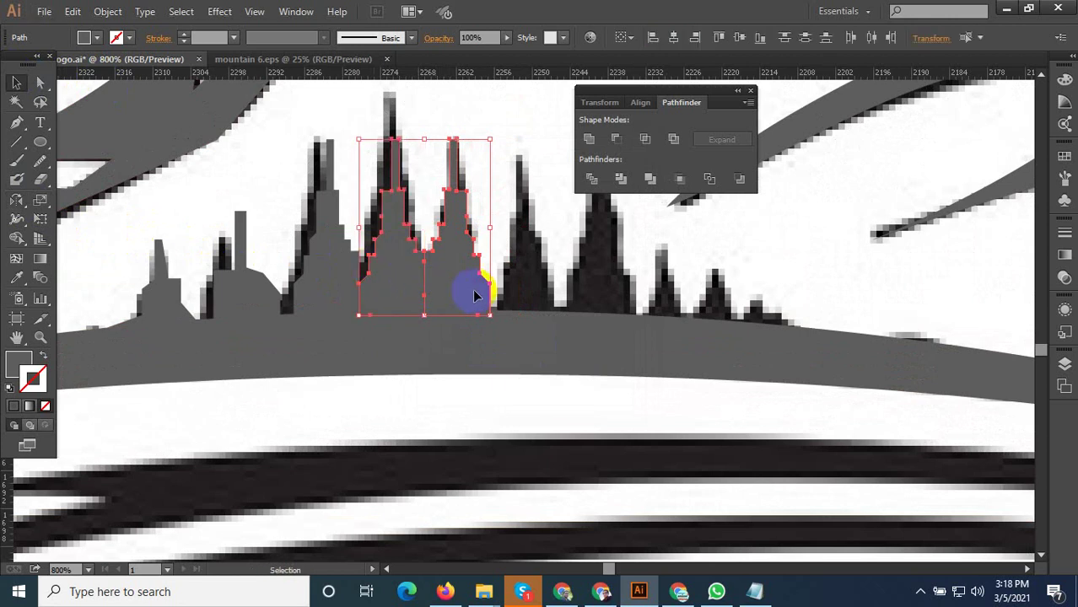
left_click_drag(474, 293, 751, 308)
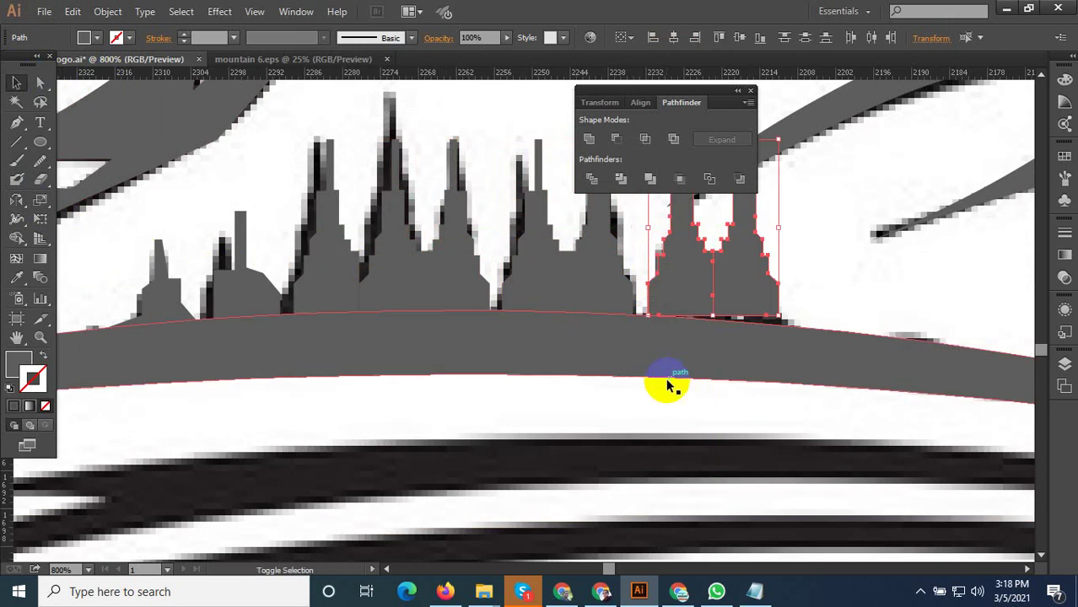
scroll(668, 385, "down", 2)
scroll(738, 324, "up", 2)
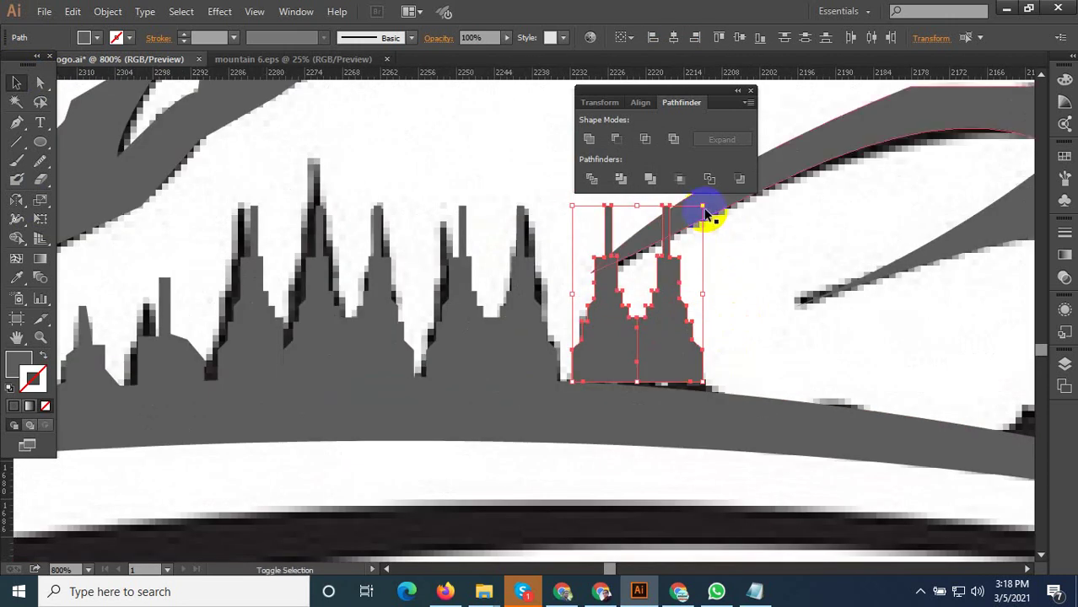
left_click_drag(704, 208, 644, 286)
left_click_drag(624, 363, 643, 377)
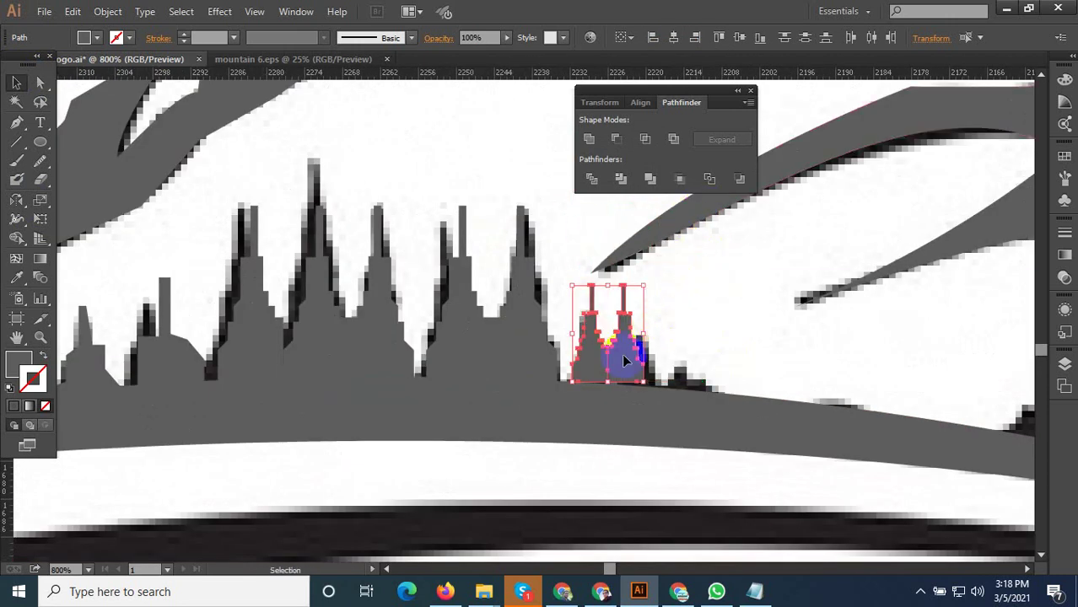
Shrink the larger twin-peak tree from its corner and nudge it slightly right
left_click(469, 326)
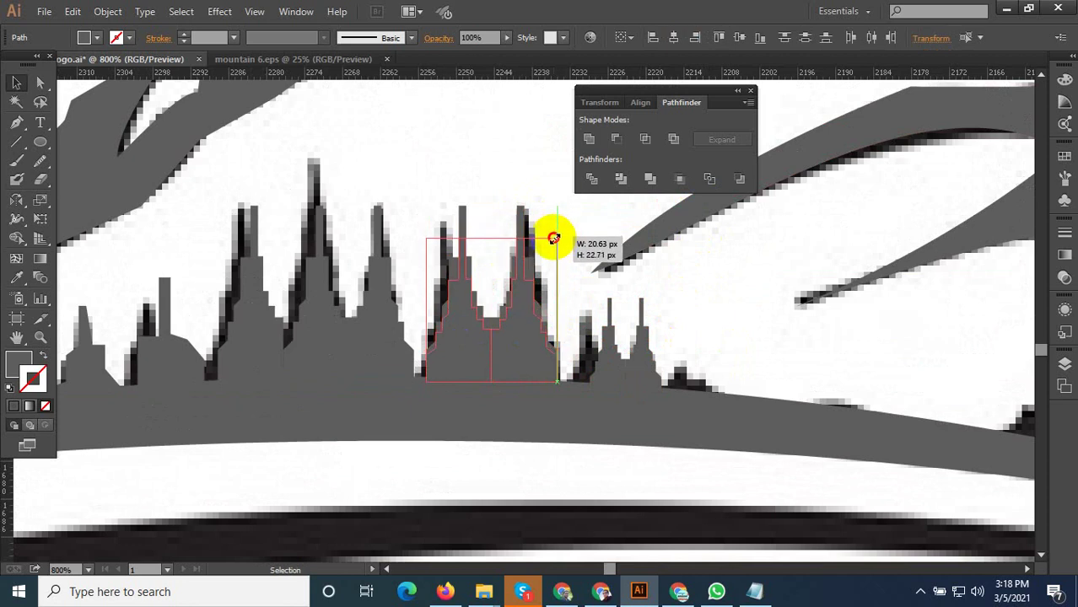
left_click_drag(558, 205, 550, 239)
left_click_drag(538, 356, 547, 361)
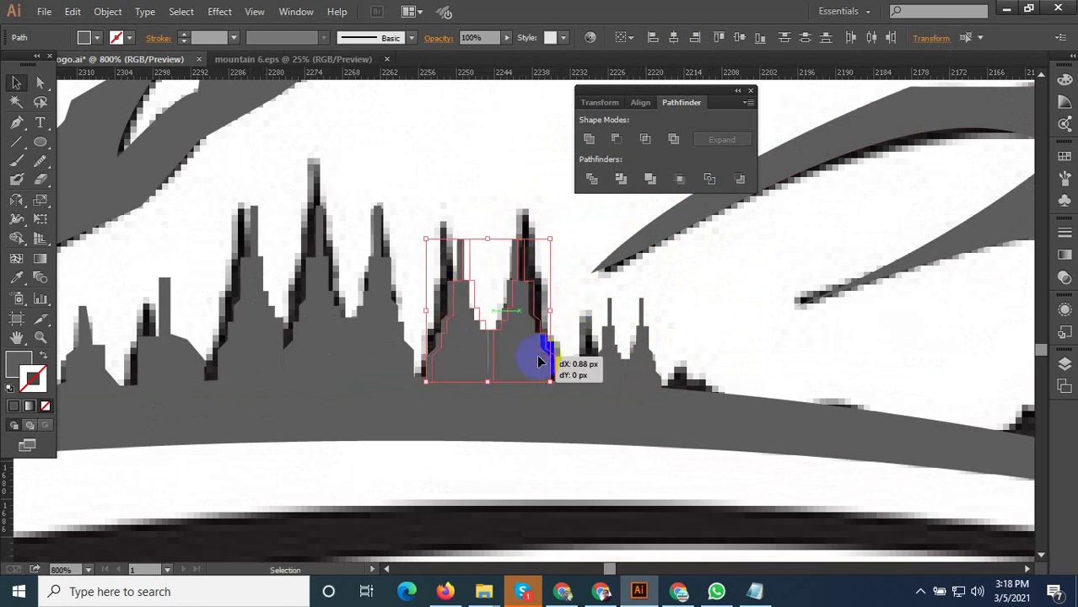
scroll(346, 376, "down", 2)
scroll(346, 375, "down", 2)
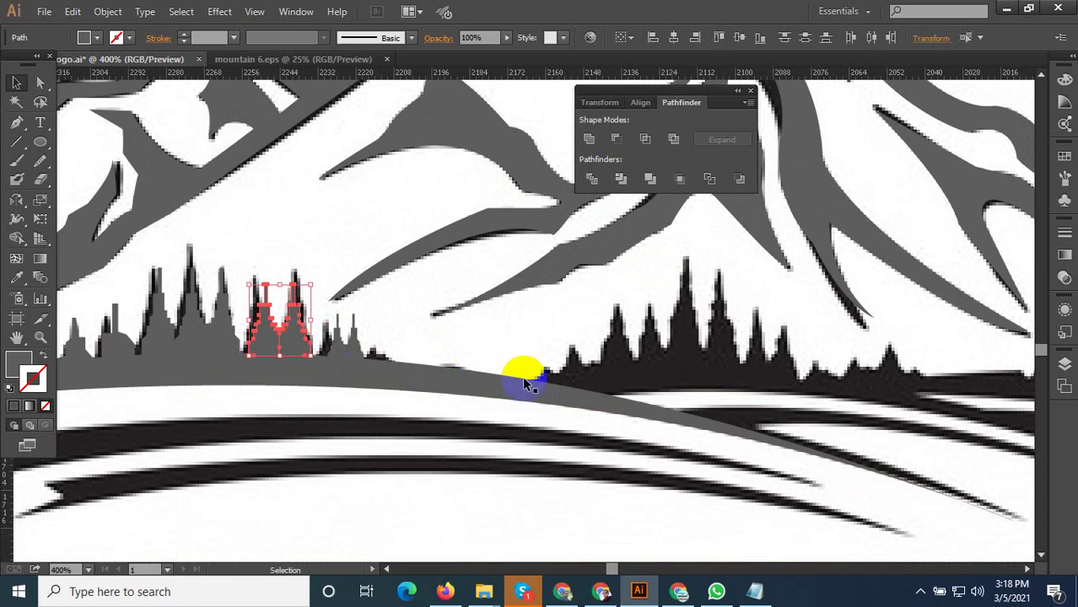
scroll(523, 377, "down", 2)
scroll(419, 432, "up", 1)
scroll(356, 385, "up", 2)
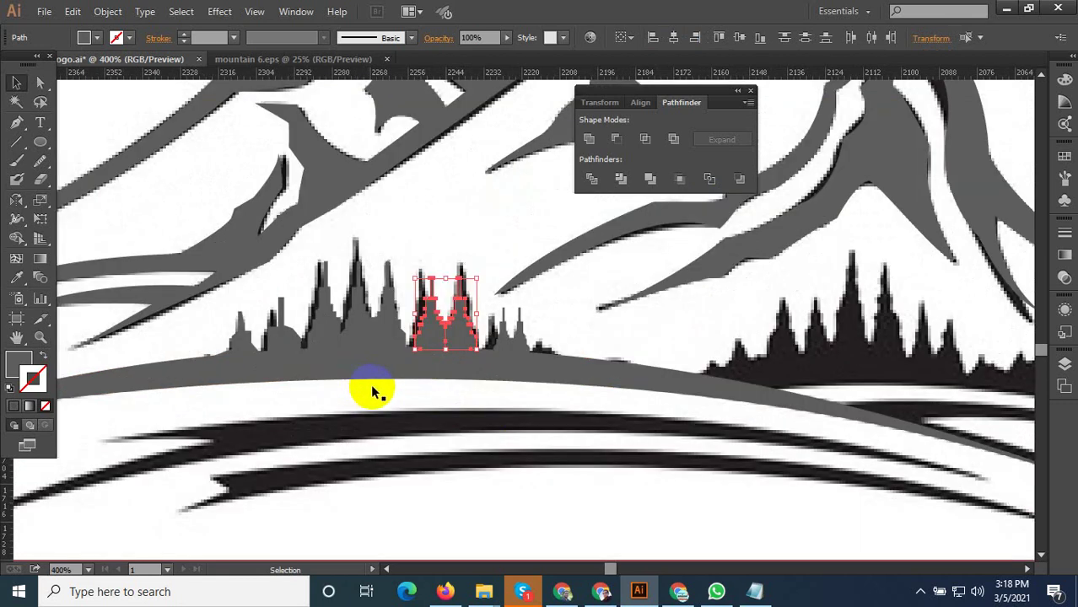
scroll(373, 390, "down", 2)
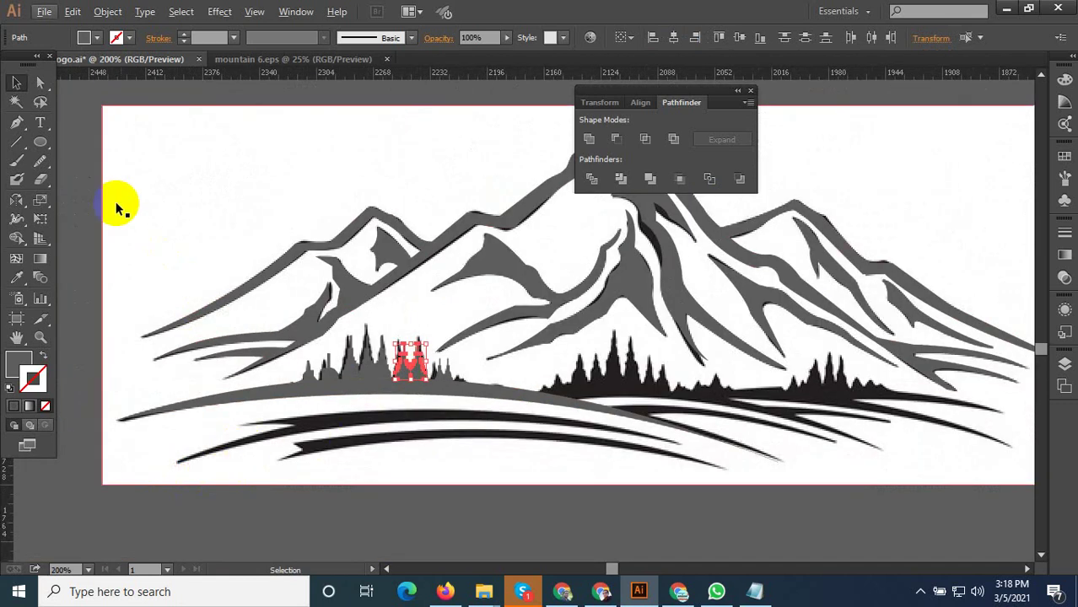
Pen-trace the lower swoosh stripe with curved anchors down to its spiked left tip
left_click(17, 120)
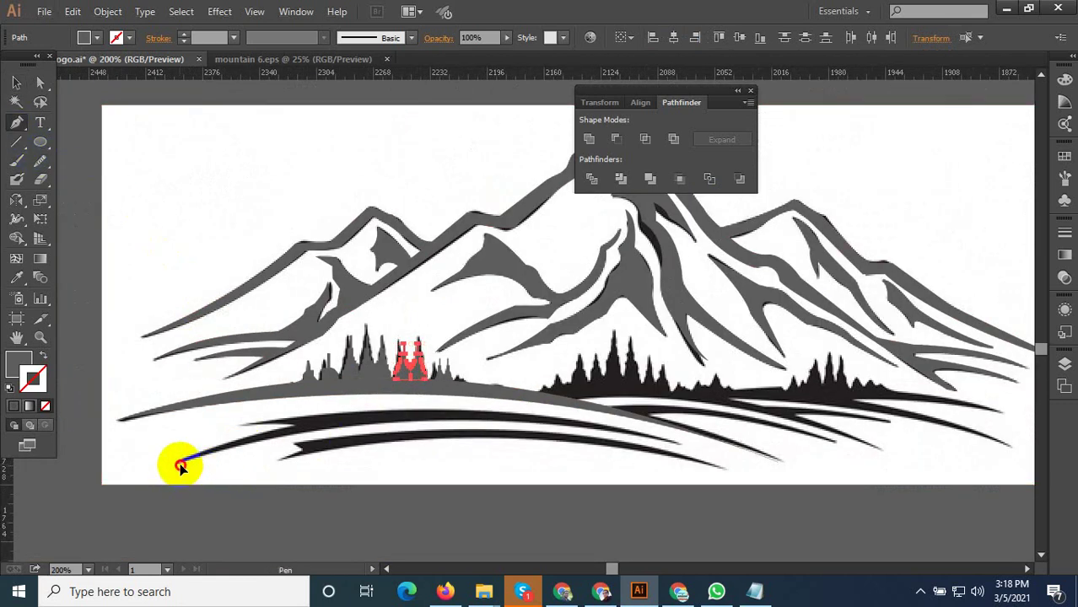
left_click_drag(684, 443, 940, 509)
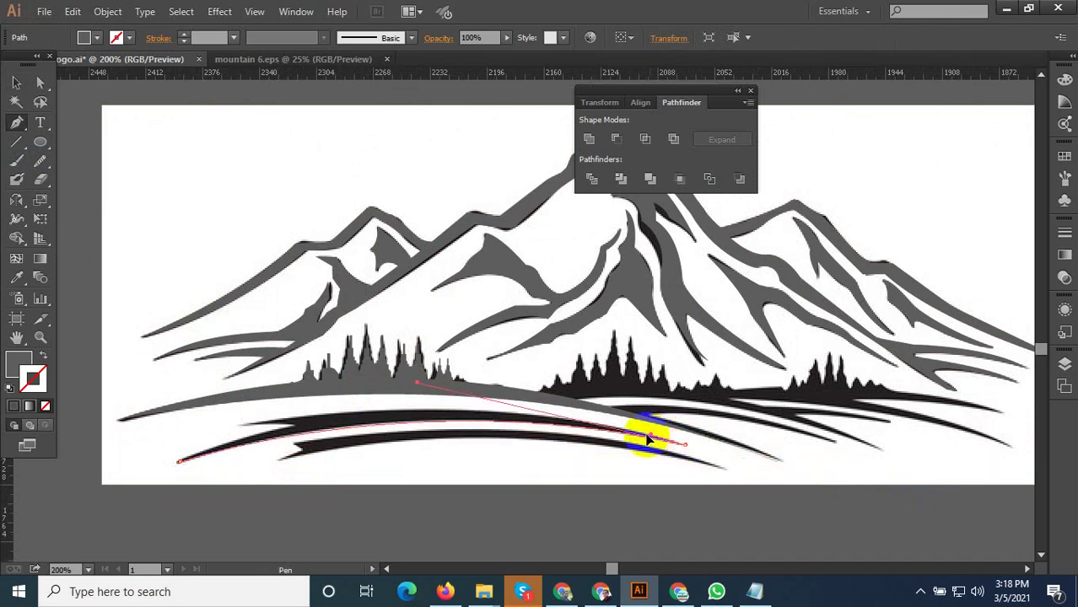
mouse_move(685, 443)
left_mouse_down()
mouse_move(197, 440)
mouse_move(289, 461)
left_mouse_up()
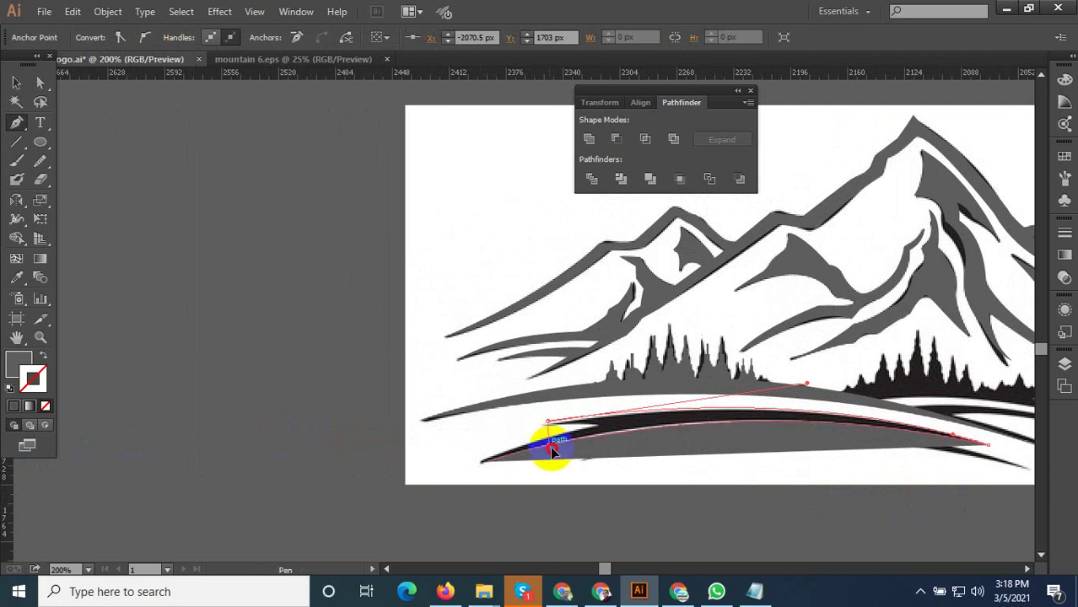
scroll(600, 429, "up", 1)
scroll(600, 428, "up", 2)
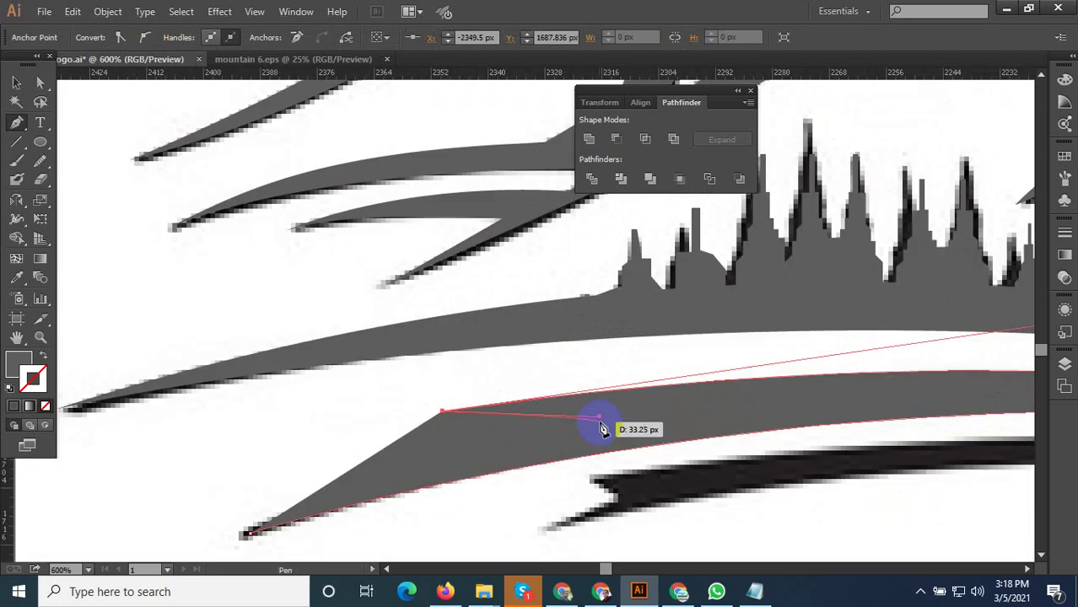
mouse_move(607, 425)
left_mouse_down()
mouse_move(582, 435)
mouse_move(265, 361)
left_mouse_up()
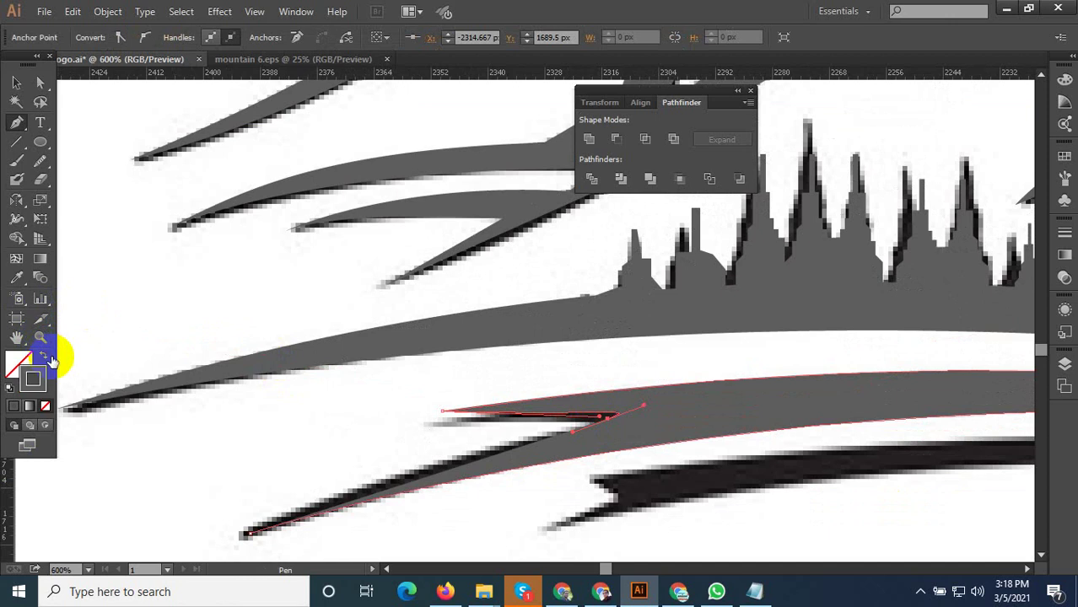
scroll(578, 333, "down", 2)
scroll(385, 428, "up", 2)
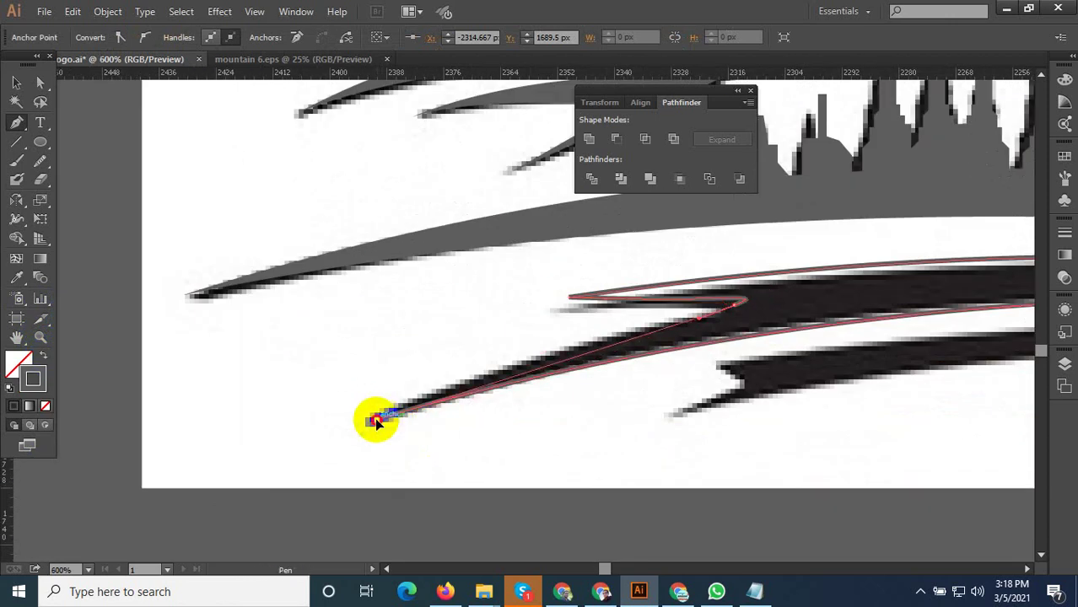
mouse_move(373, 420)
left_mouse_down()
mouse_move(356, 463)
mouse_move(334, 468)
left_mouse_up()
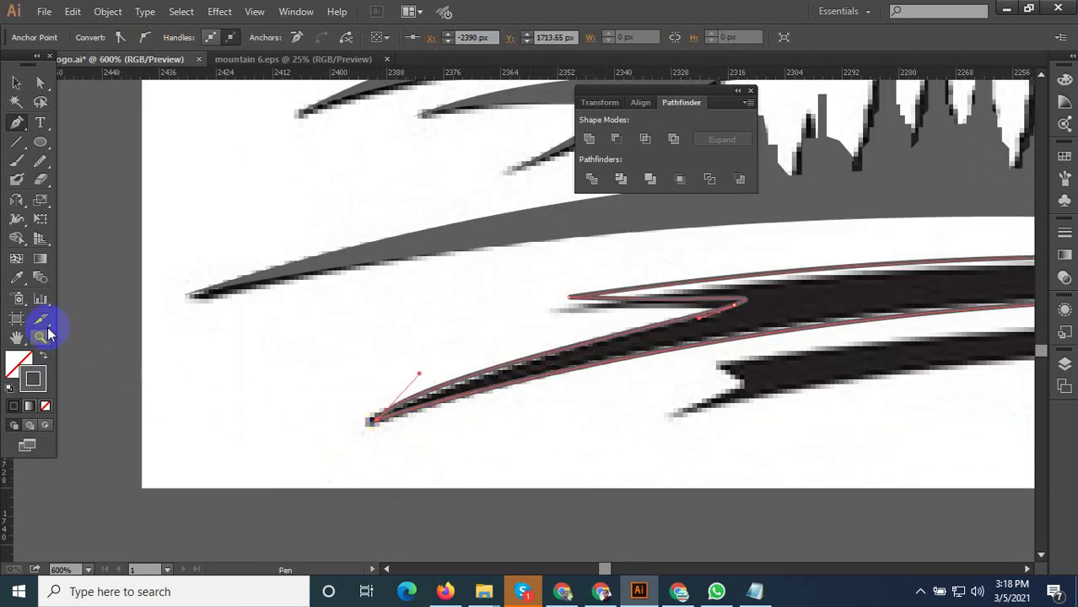
Fill the stripe with the mountains' grey via the Eyedropper, then deselect it
left_click(793, 305)
scroll(373, 368, "down", 3)
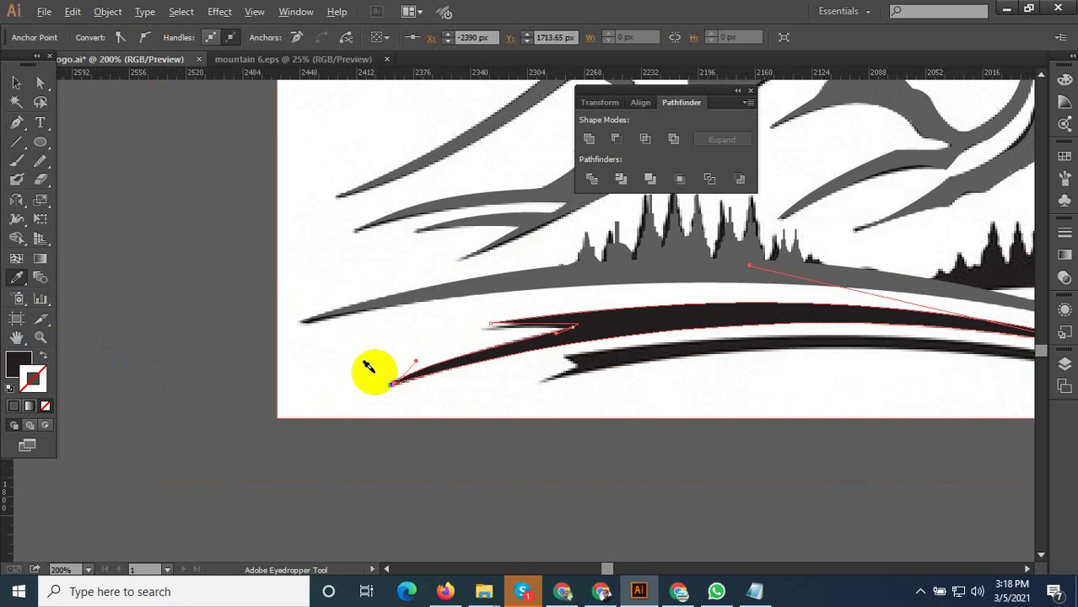
left_click(596, 295)
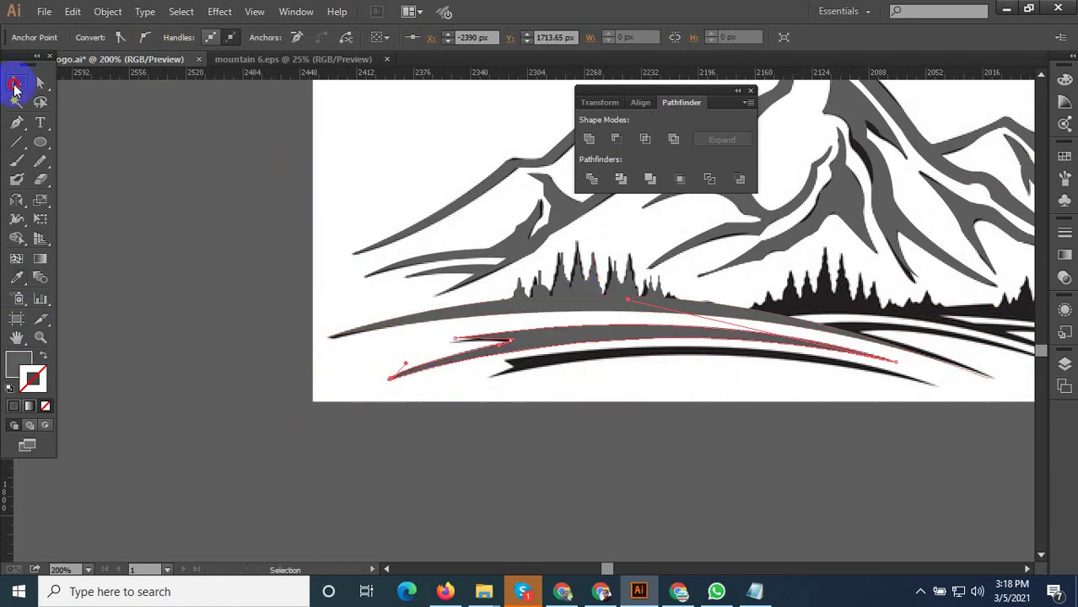
left_click(15, 84)
left_click(675, 371)
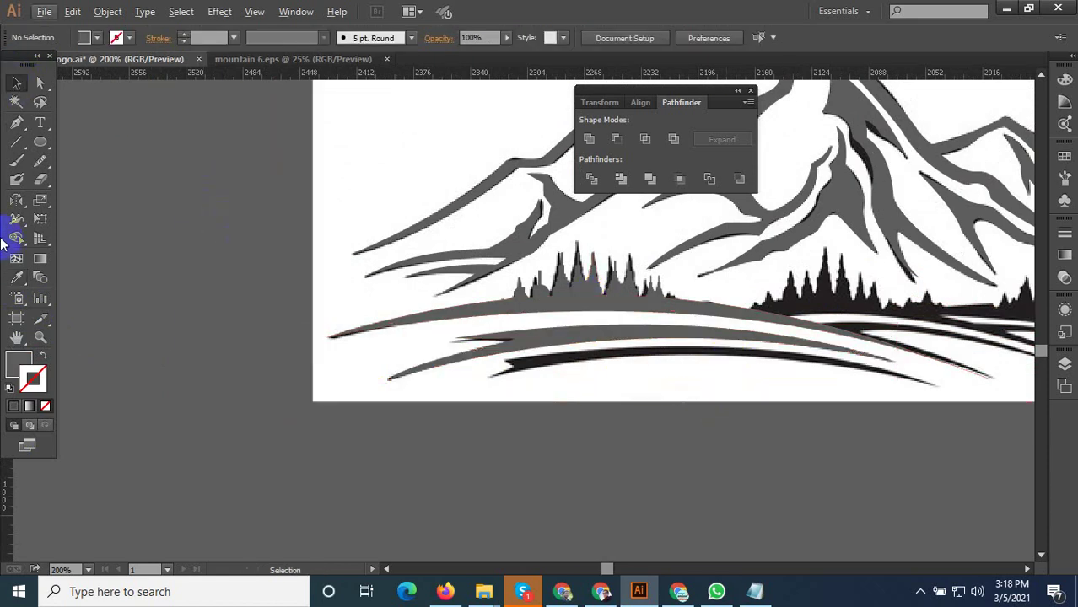
Pen-trace the black swoosh stripe from its left tip along both curved edges and close it
left_click(17, 122)
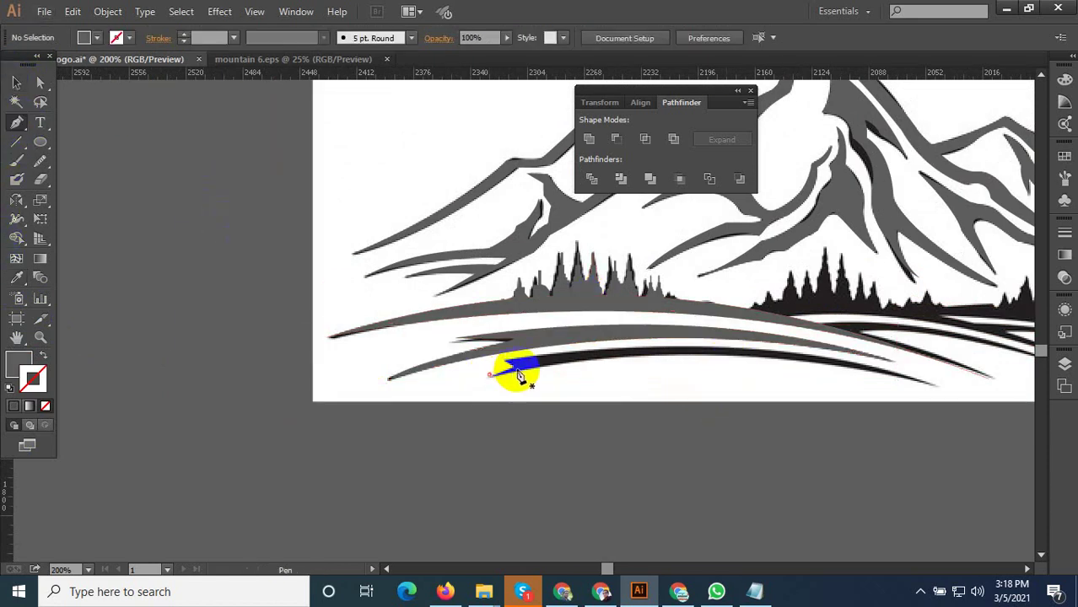
left_click(488, 374)
scroll(621, 330, "down", 1)
scroll(838, 366, "up", 1)
left_click(805, 369)
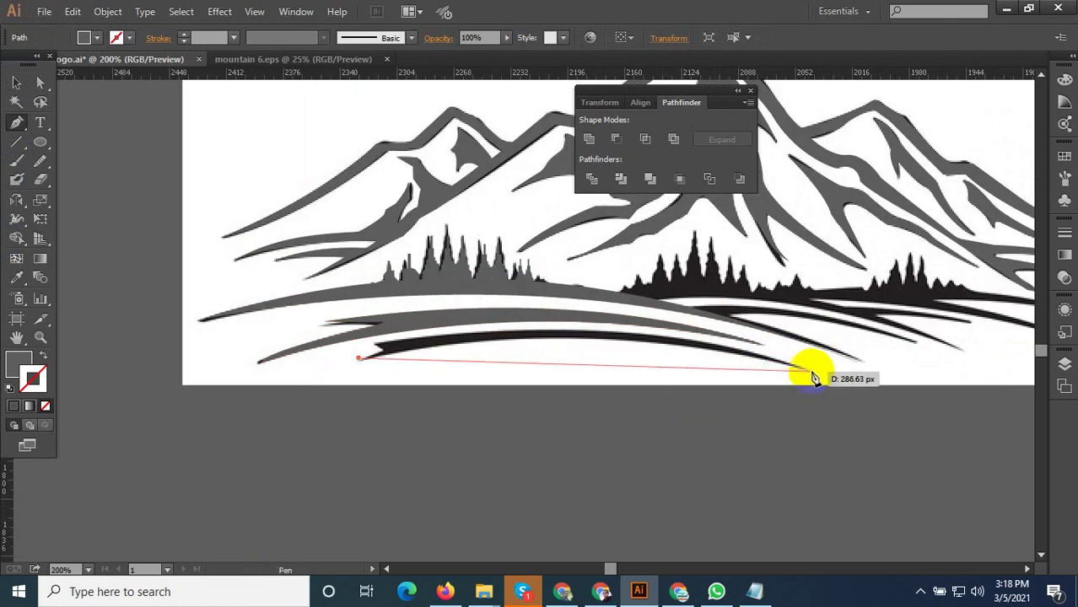
left_click_drag(839, 389, 1002, 442)
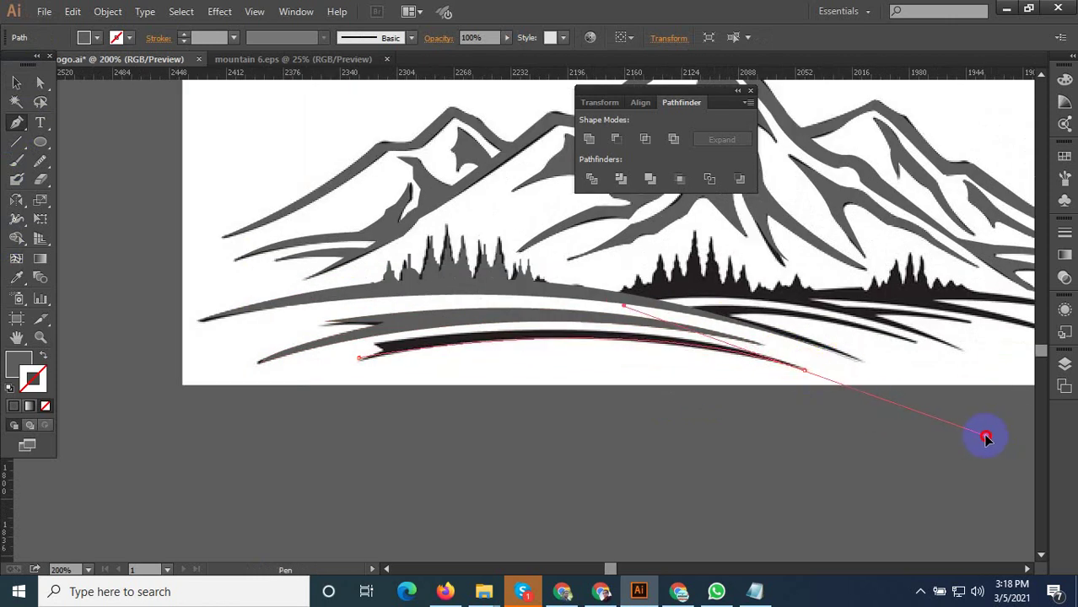
left_click(745, 352)
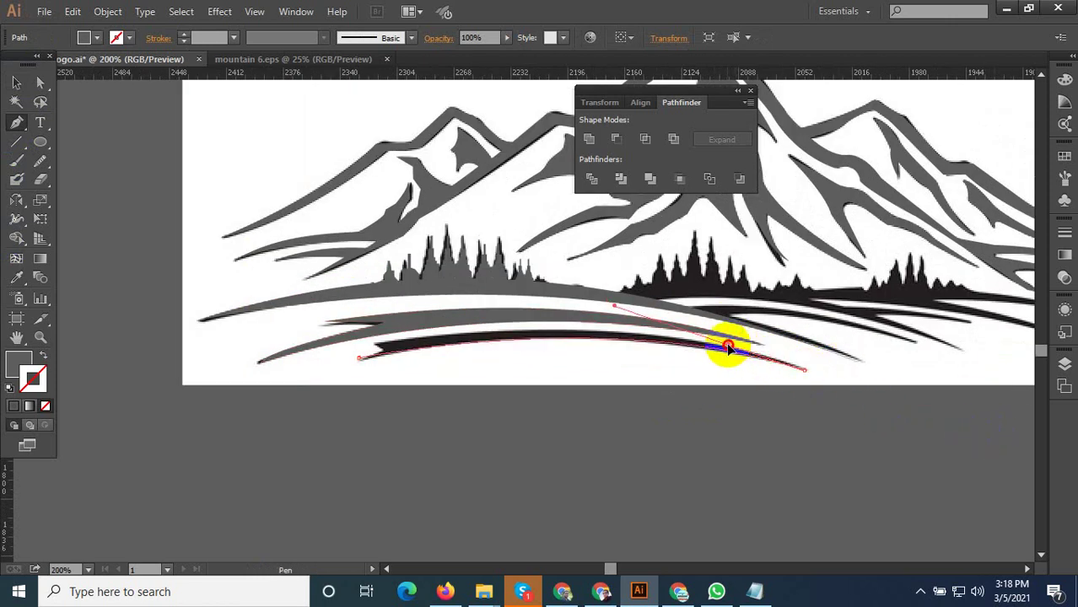
left_click(726, 342)
mouse_move(360, 357)
left_mouse_down()
mouse_move(370, 348)
mouse_move(139, 383)
left_mouse_up()
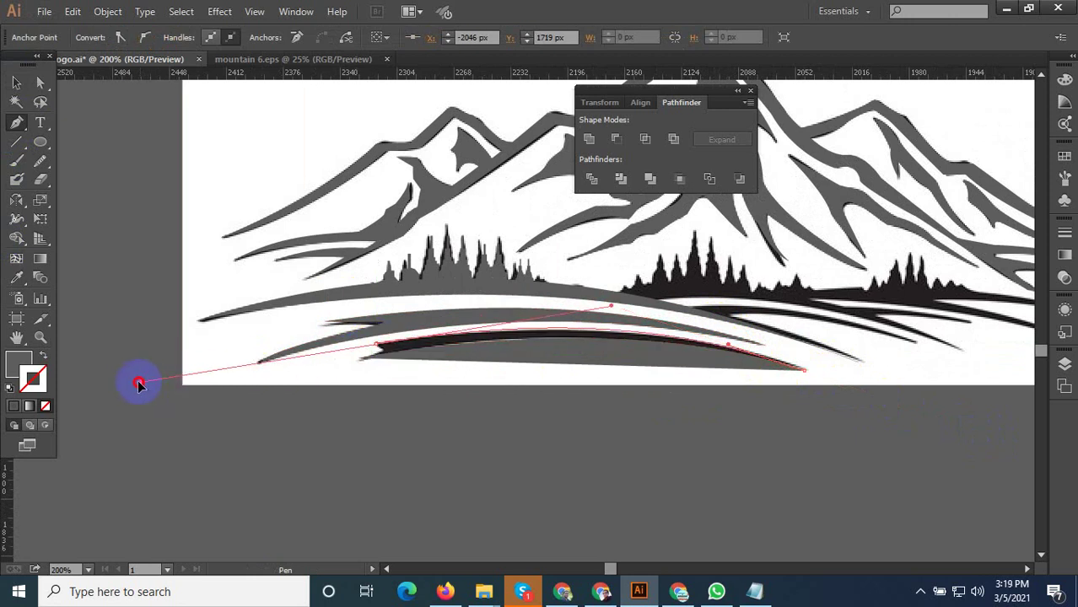
mouse_move(274, 372)
left_mouse_down()
mouse_move(417, 344)
mouse_move(46, 336)
left_mouse_up()
Swap the shape's fill and stroke and refine the curve at the stripe's notched tip
scroll(368, 361, "up", 3)
left_click(45, 358)
left_click_drag(404, 344, 339, 363)
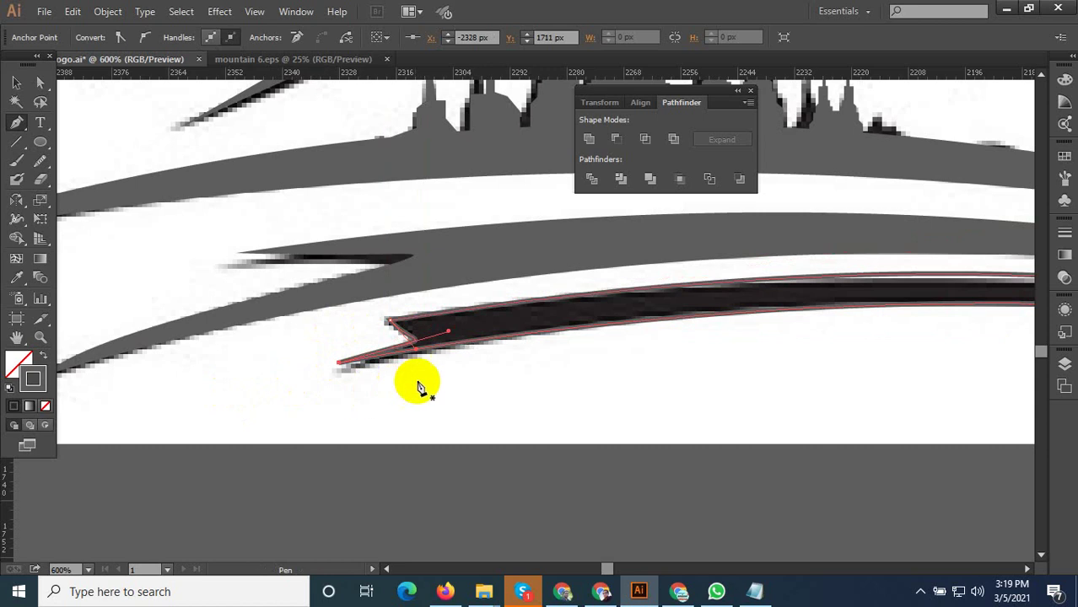
scroll(421, 363, "up", 2)
mouse_move(402, 337)
left_mouse_down()
mouse_move(419, 311)
mouse_move(419, 321)
left_mouse_up()
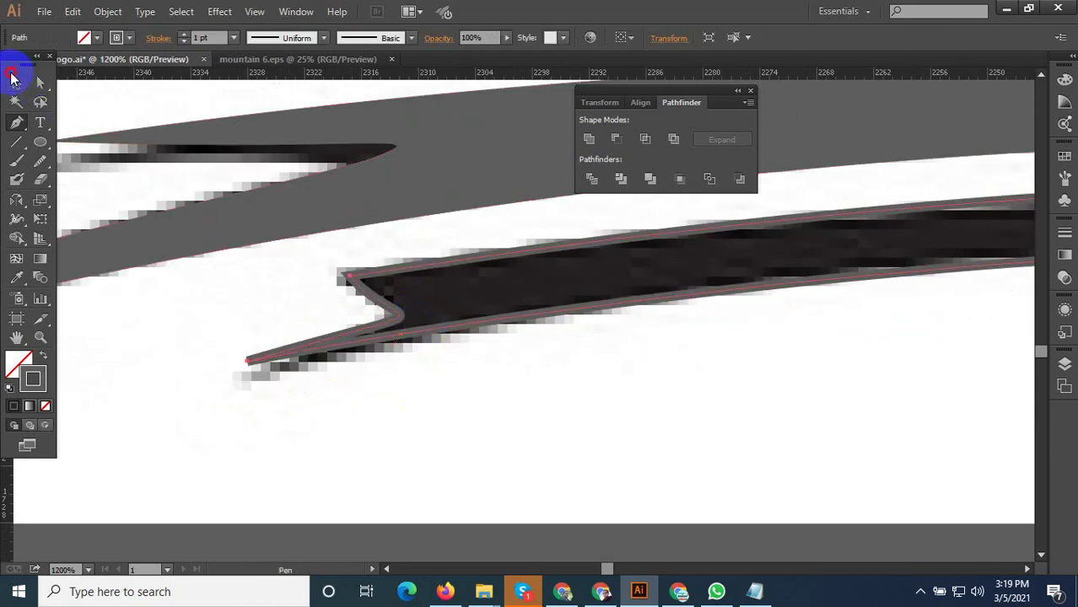
left_click(920, 591)
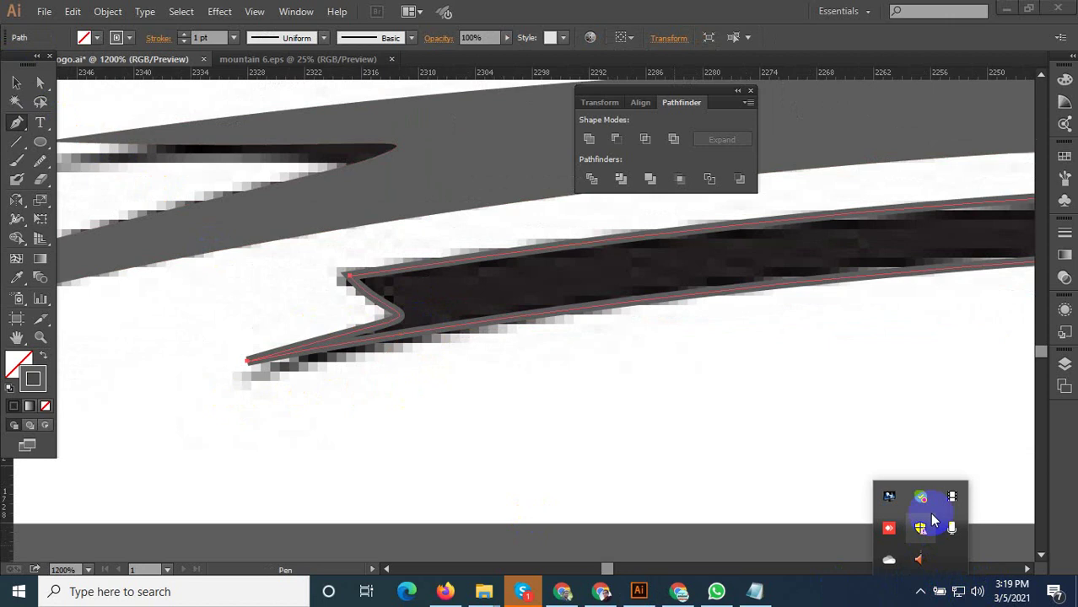
Zoom out, apply Pathfinder Divide to the selected arc, and ungroup the pieces
key("ctrl+minus")
key("ctrl+minus")
key("ctrl+minus")
left_click(604, 186)
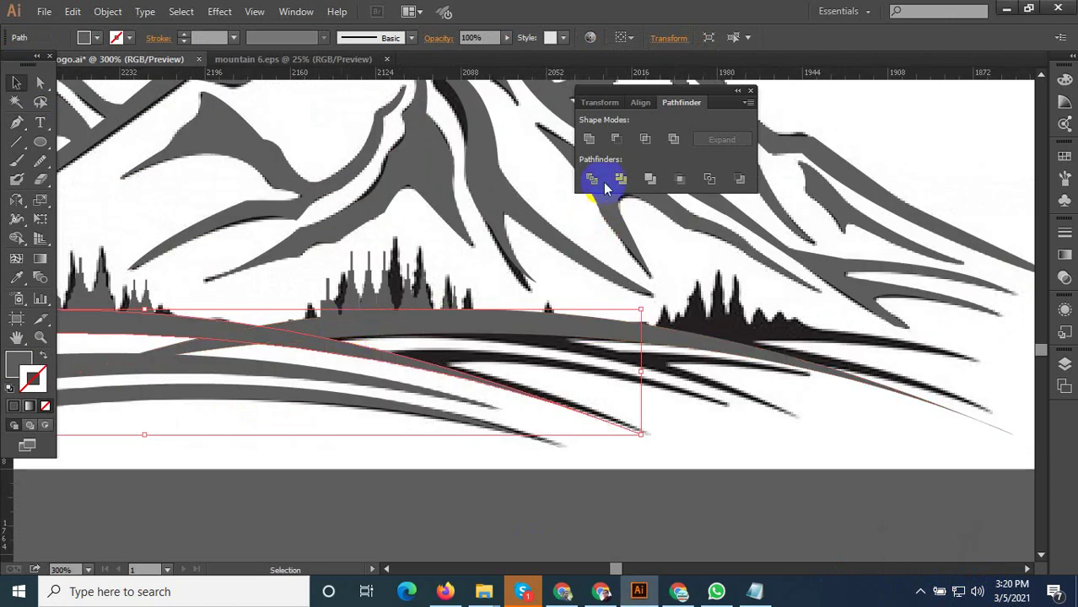
right_click(285, 339)
left_click(294, 424)
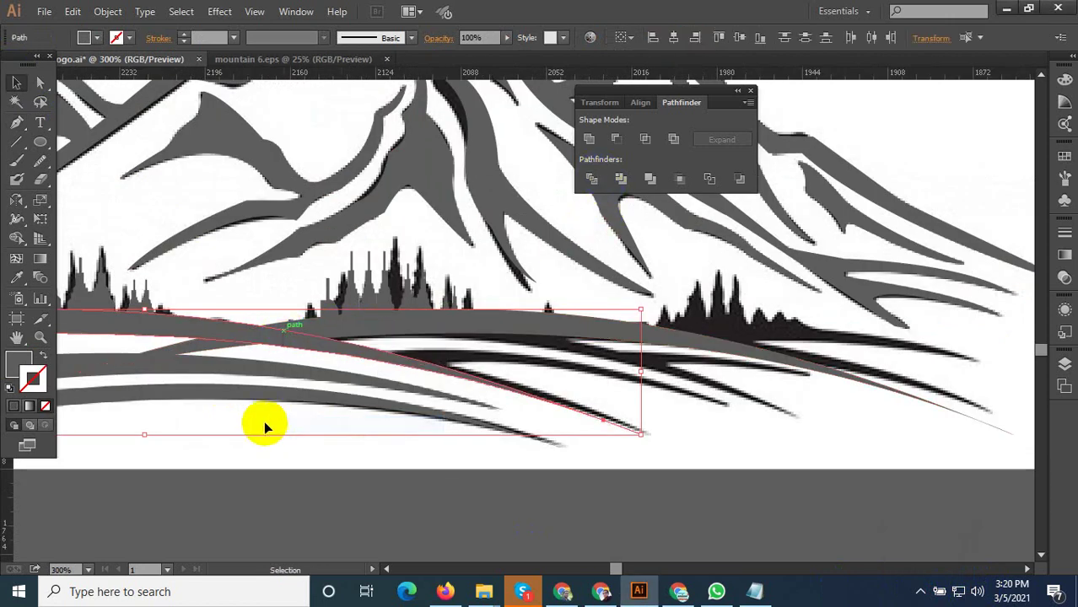
left_click(217, 360)
Divide the two overlapping ground arcs, ungroup them, and delete the leftover sliver
left_click(216, 350)
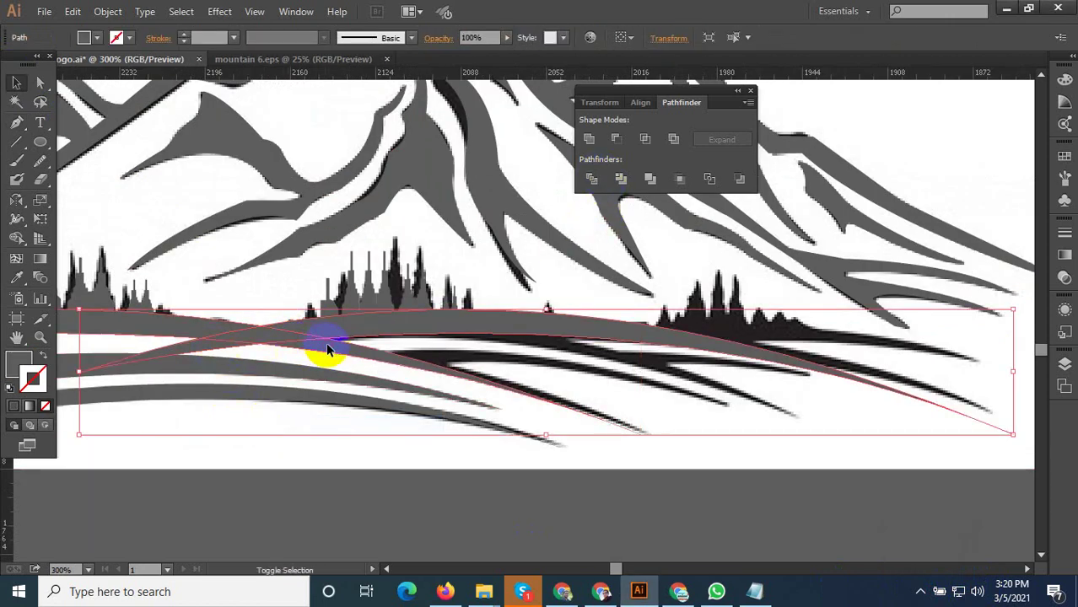
right_click(270, 327)
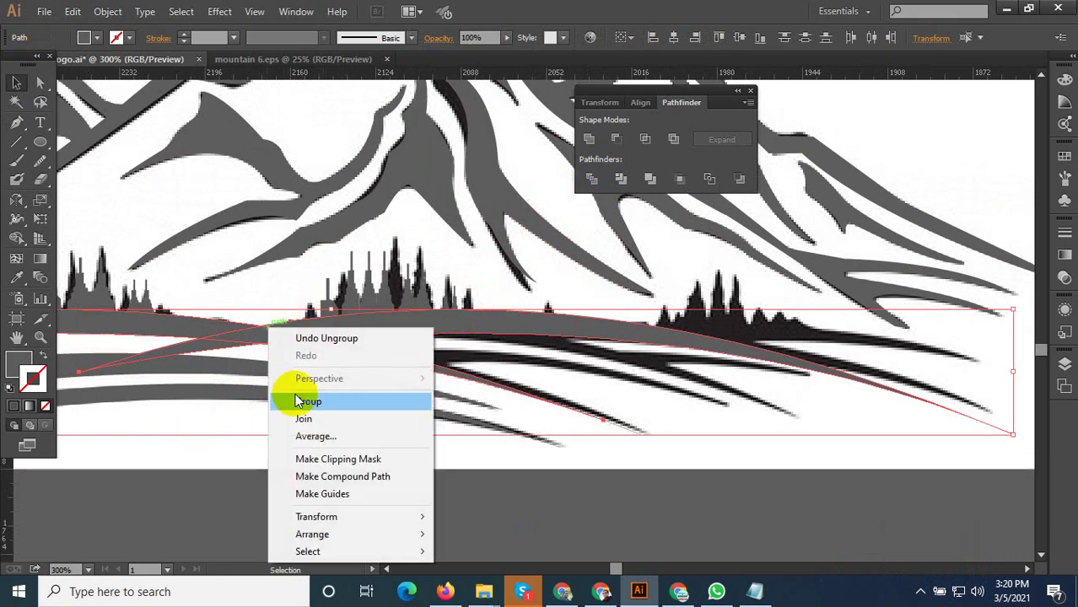
left_click(622, 189)
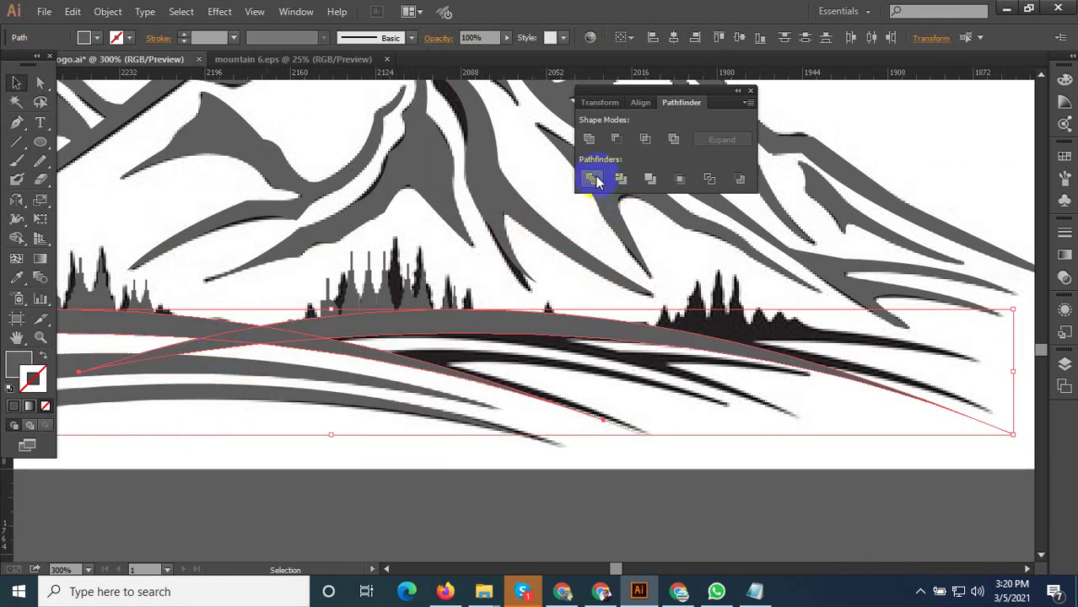
right_click(243, 331)
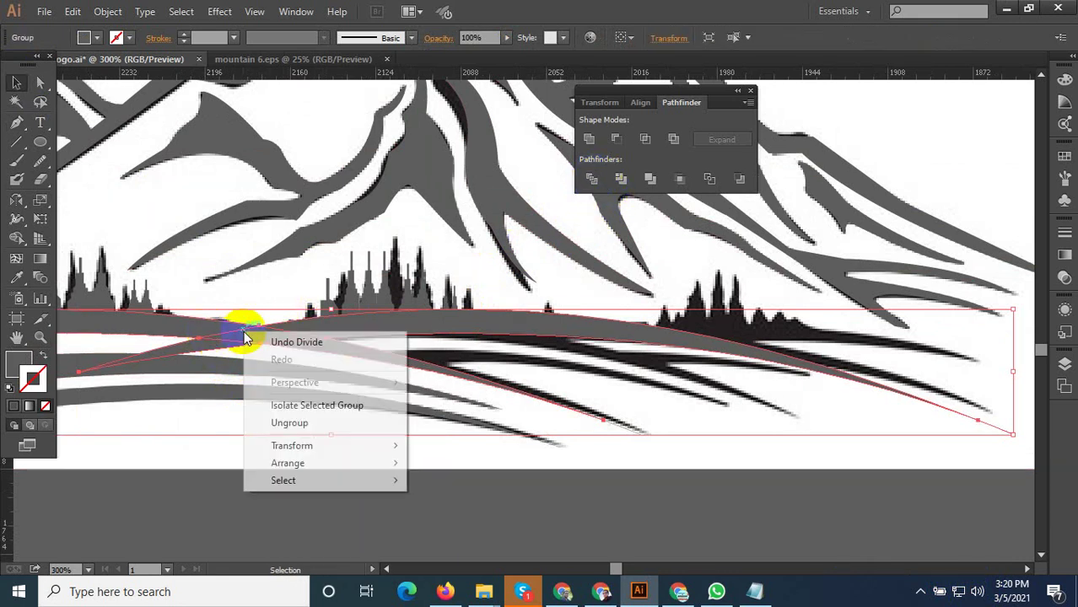
left_click(290, 423)
left_click(202, 341)
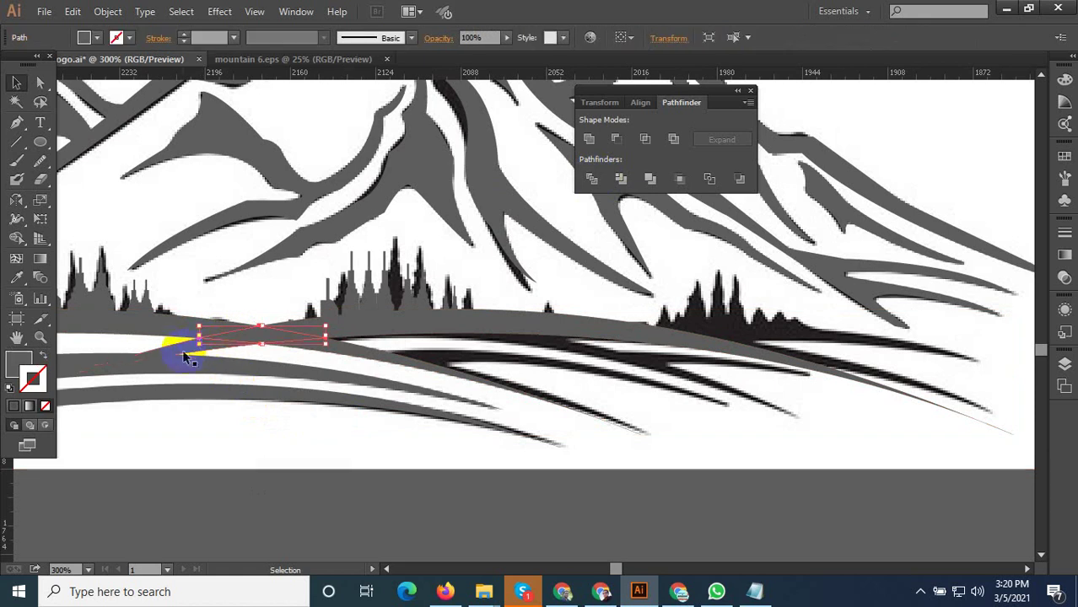
key("Delete")
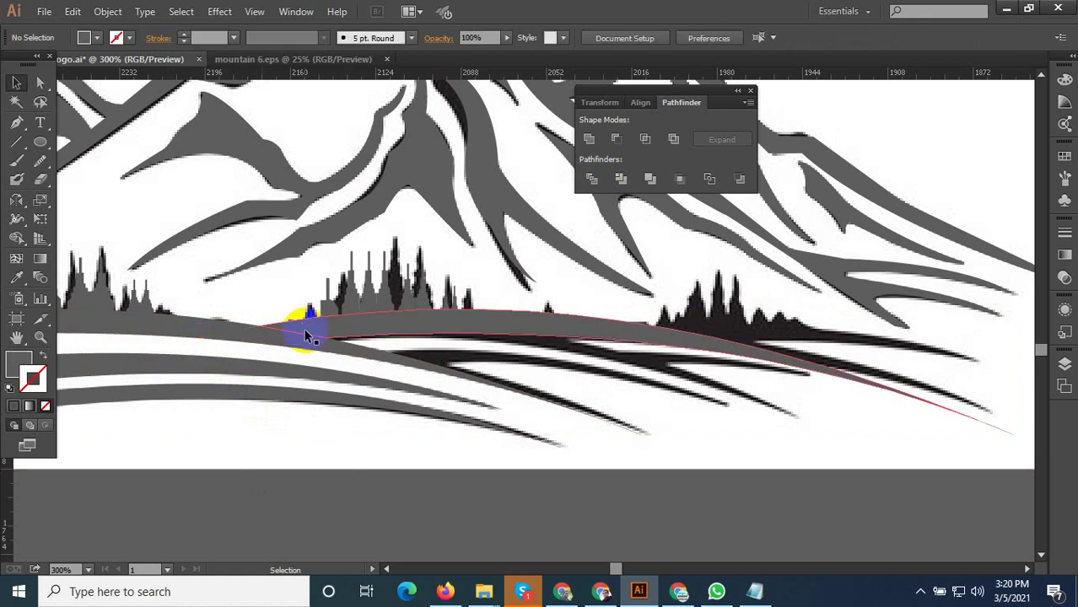
scroll(336, 344, "down", 5)
scroll(397, 344, "up", 5)
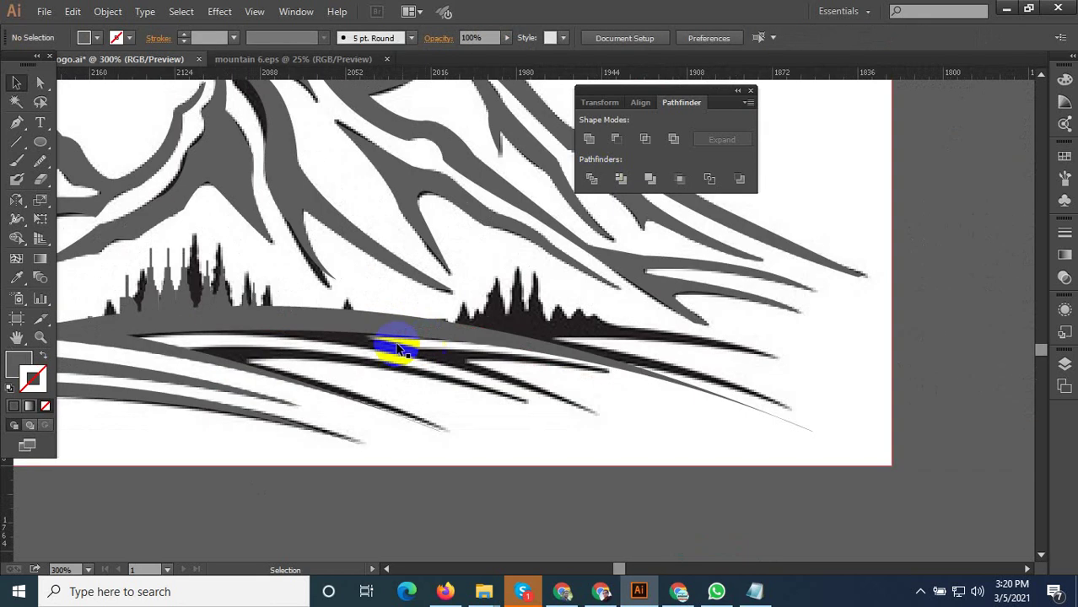
left_click(218, 312)
scroll(315, 318, "down", 3)
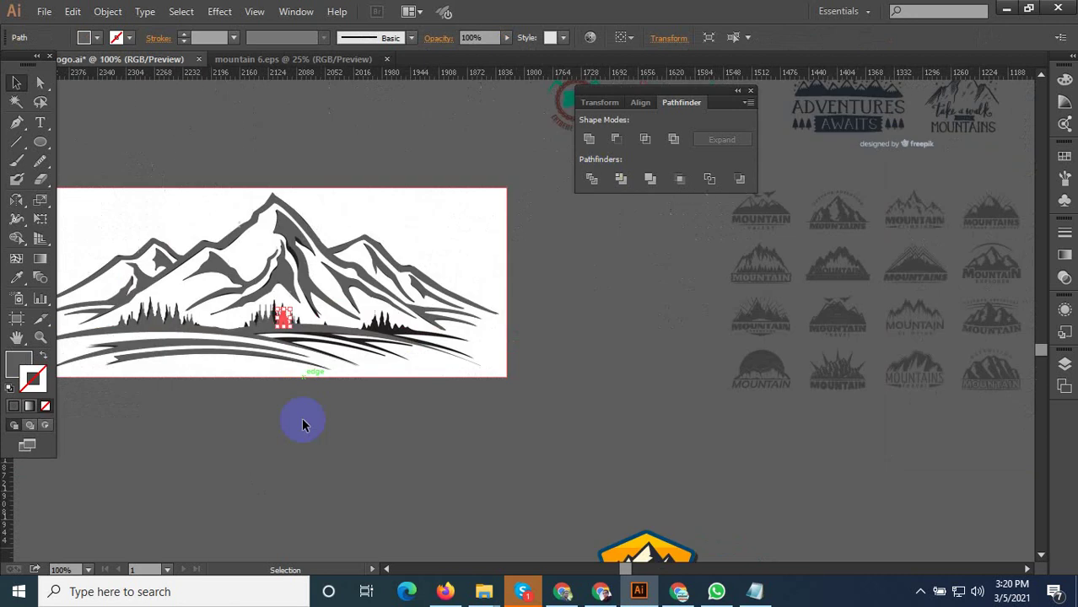
Group the traced tree path with the small tree beside it
left_click_drag(246, 295, 265, 338)
scroll(265, 337, "up", 2)
left_click(293, 373)
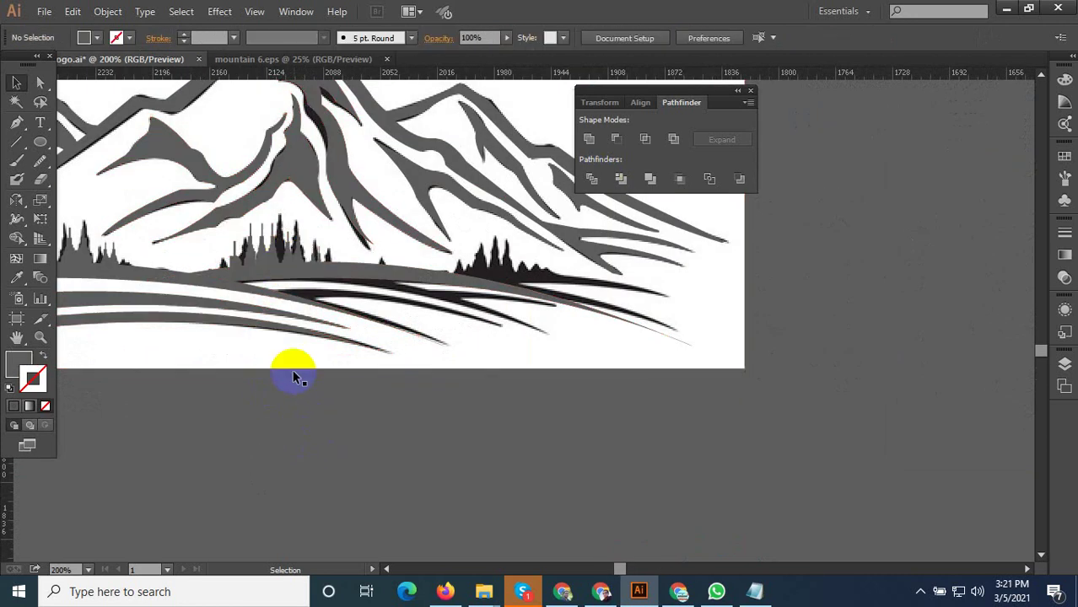
scroll(284, 266, "up", 2)
left_click(223, 249, "shift")
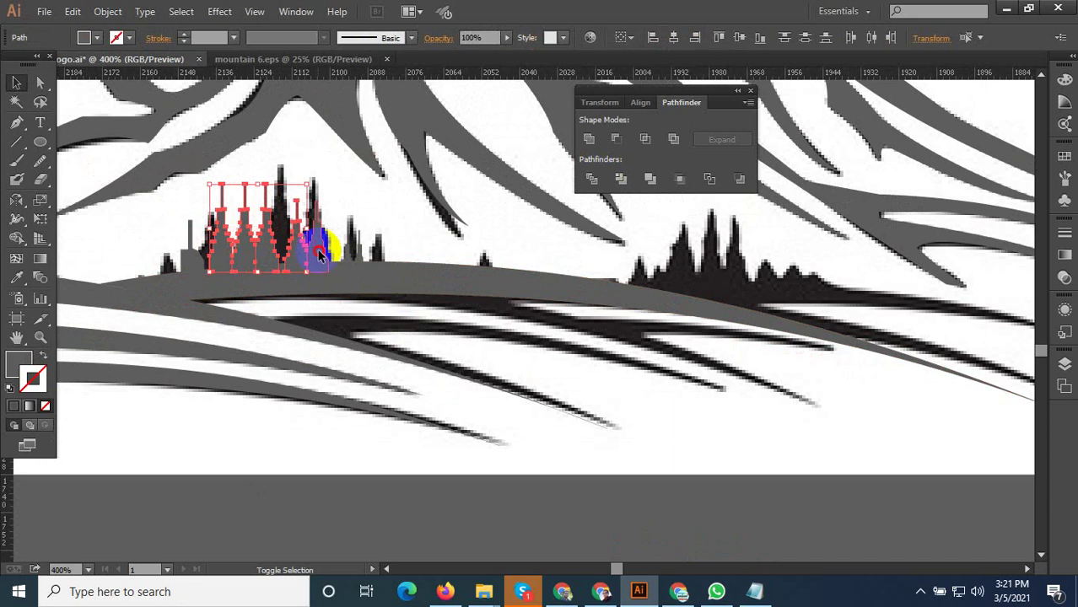
left_click(343, 255, "shift")
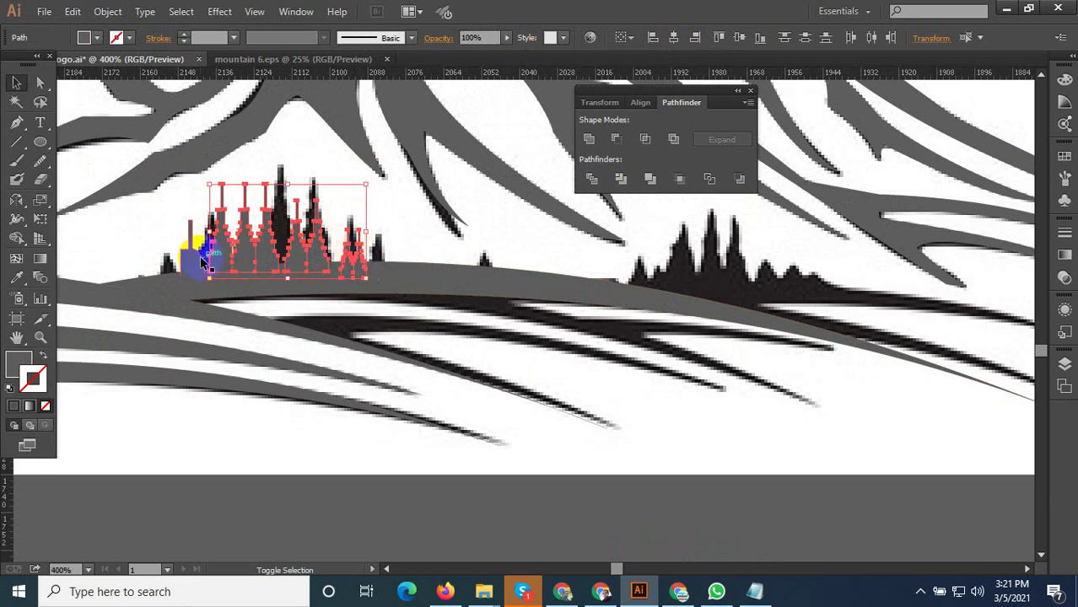
right_click(241, 259)
left_click(284, 334)
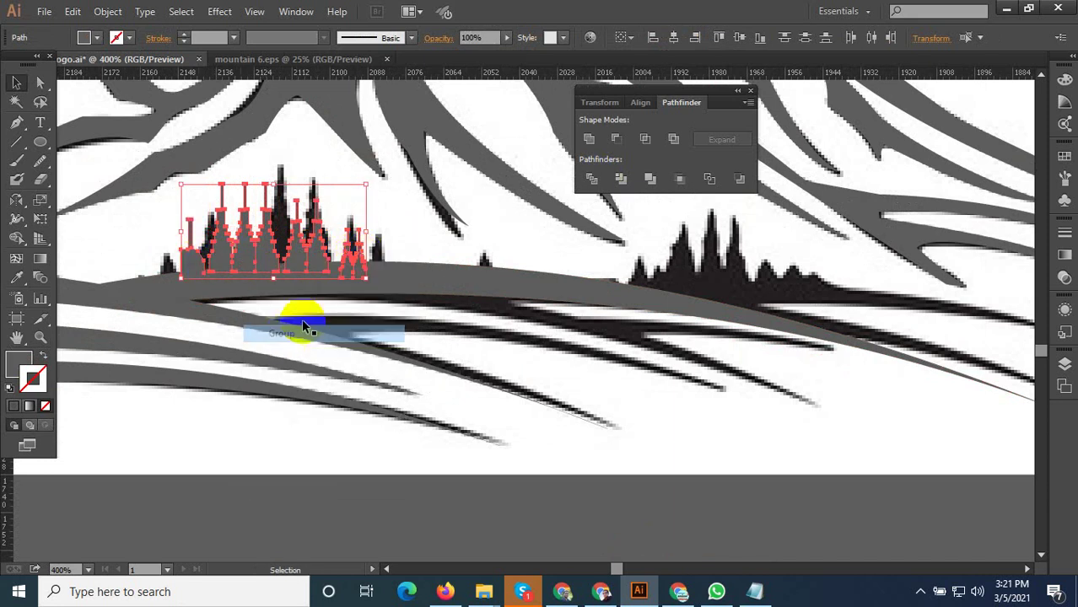
Select the ground arc with the tree group and Alt-drag a copy to the right
scroll(312, 317, "down", 2)
left_click(361, 303)
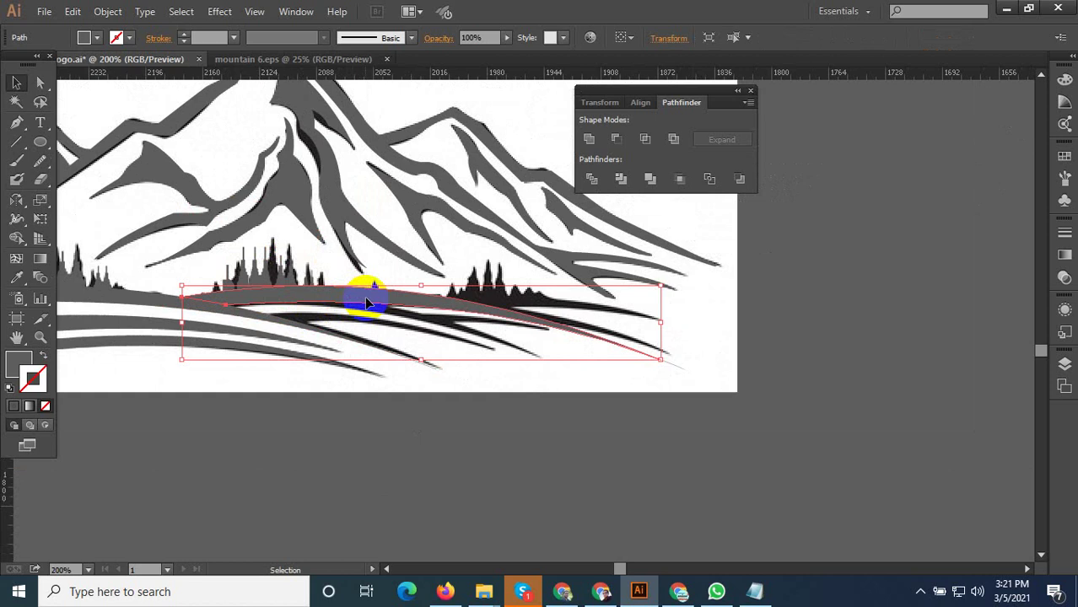
left_click(284, 280, "shift")
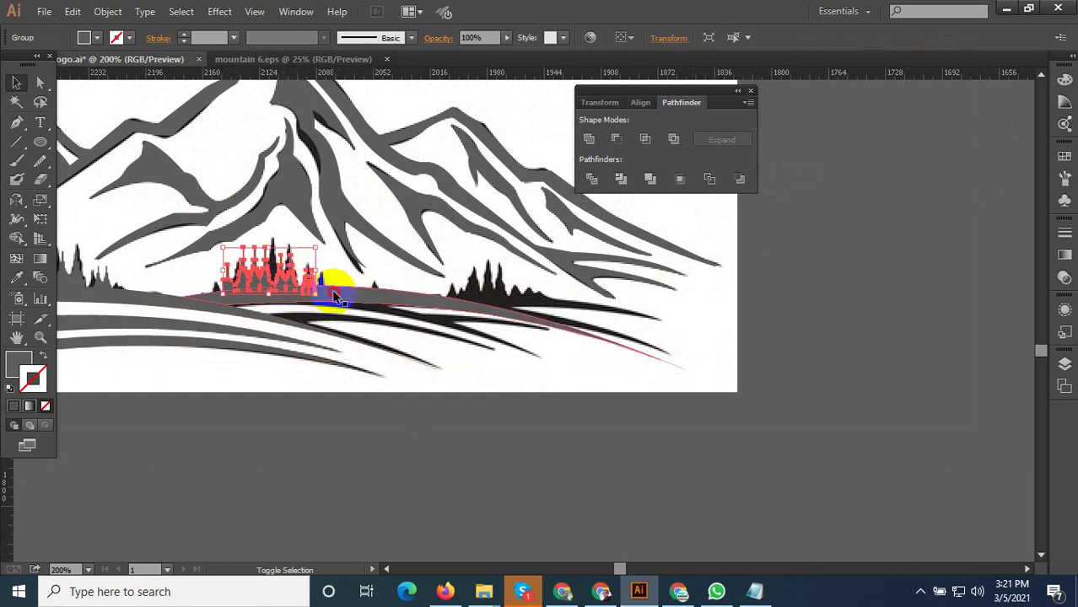
left_click_drag(336, 293, 591, 306)
Narrow the copied ground arc horizontally and tilt it counter-clockwise
left_click(898, 282)
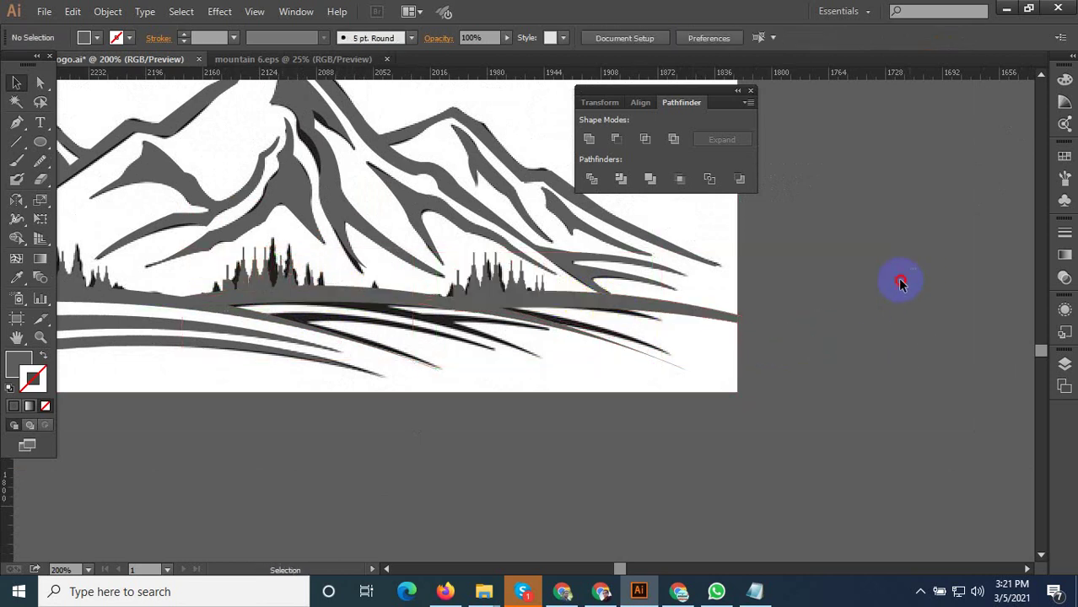
left_click(862, 355)
mouse_move(895, 331)
left_mouse_down()
mouse_move(712, 296)
mouse_move(622, 332)
left_mouse_up()
scroll(622, 332, "up", 2)
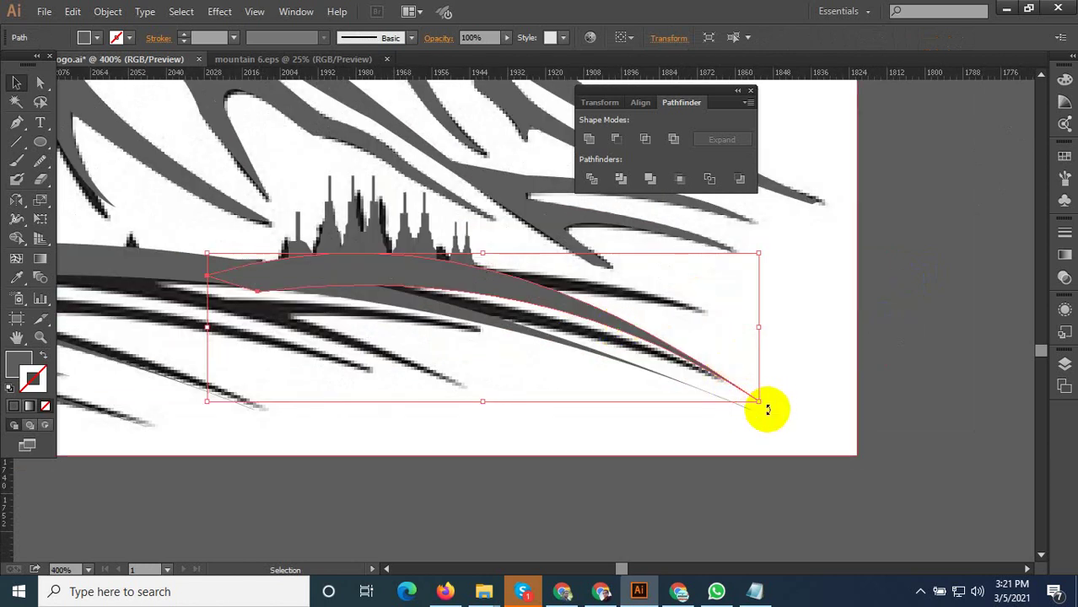
mouse_move(768, 410)
left_mouse_down()
mouse_move(782, 356)
mouse_move(765, 361)
mouse_move(765, 332)
mouse_move(764, 348)
mouse_move(713, 344)
left_mouse_up()
Move the arc up beneath the right-hand trees and flatten it vertically
scroll(304, 316, "up", 2)
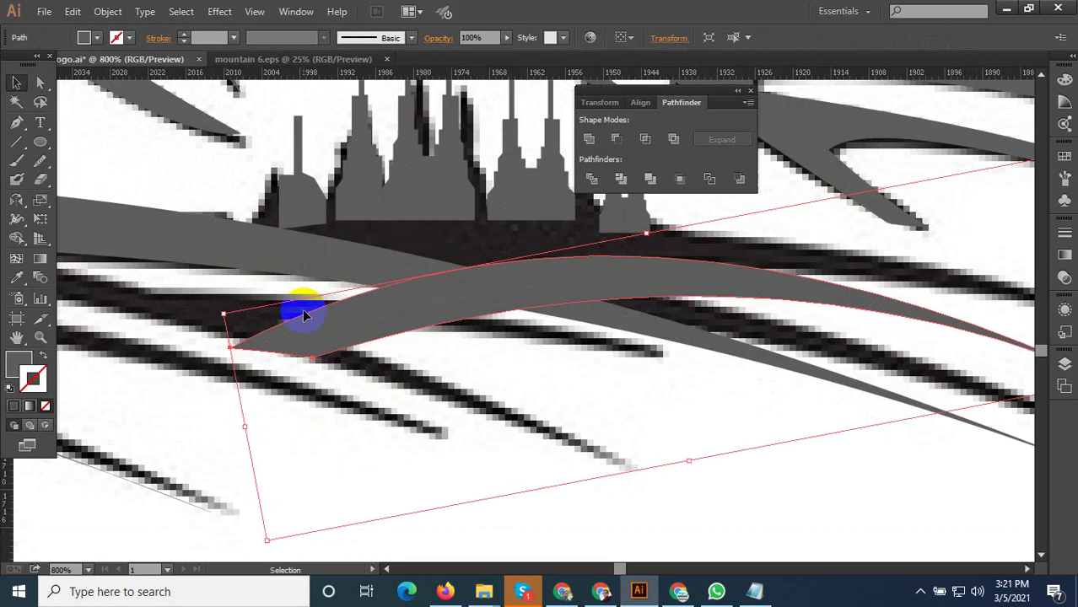
left_click_drag(306, 314, 310, 236)
scroll(241, 302, "down", 1)
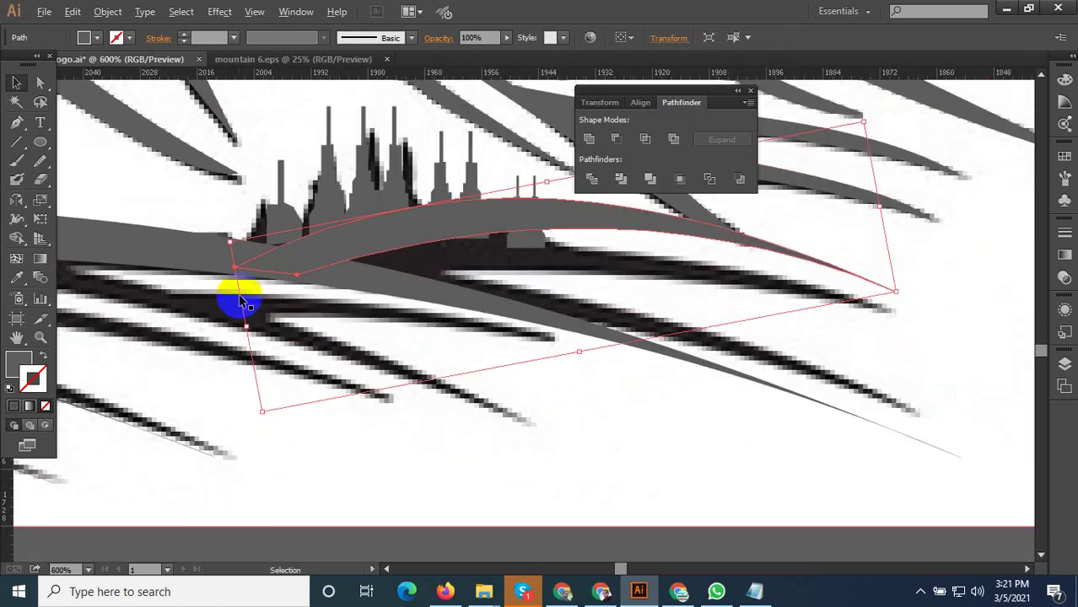
left_click_drag(547, 181, 552, 217)
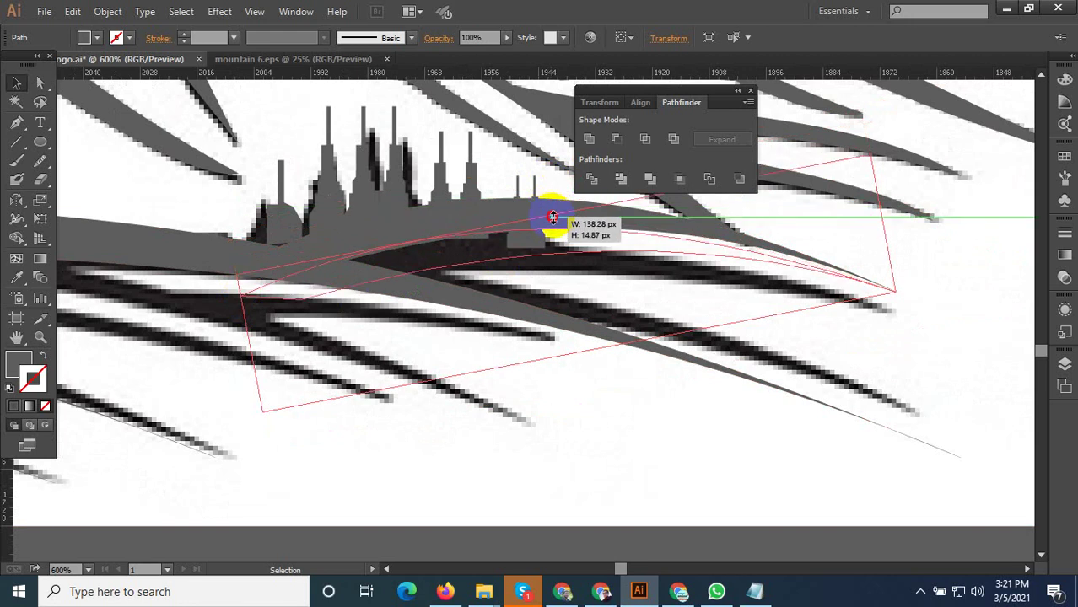
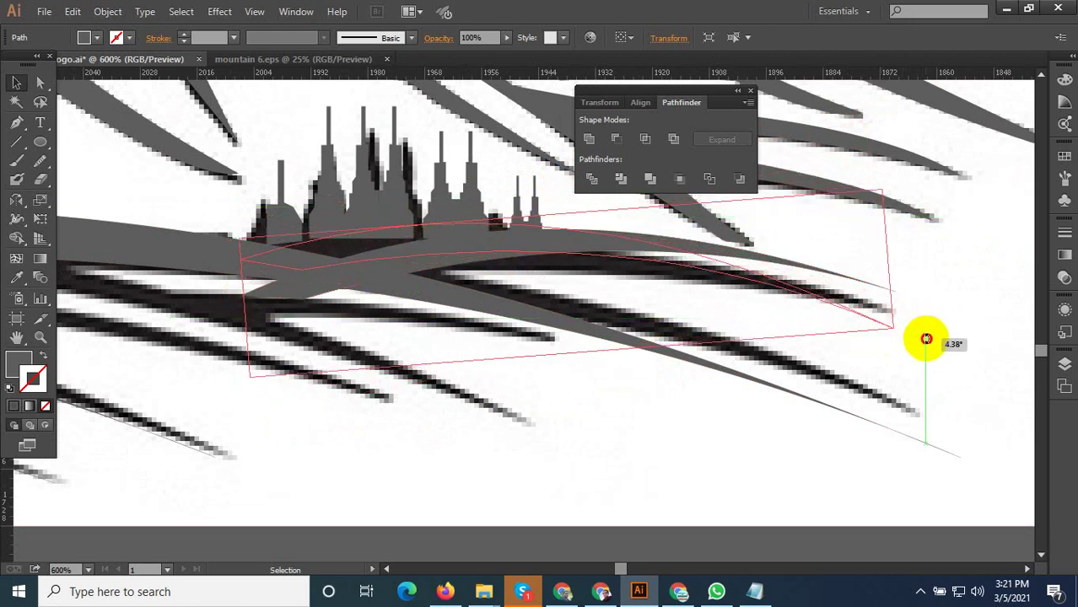
Rotate the curved ground stroke nearly level, widen it slightly and shift it into place
left_click_drag(896, 296, 926, 338)
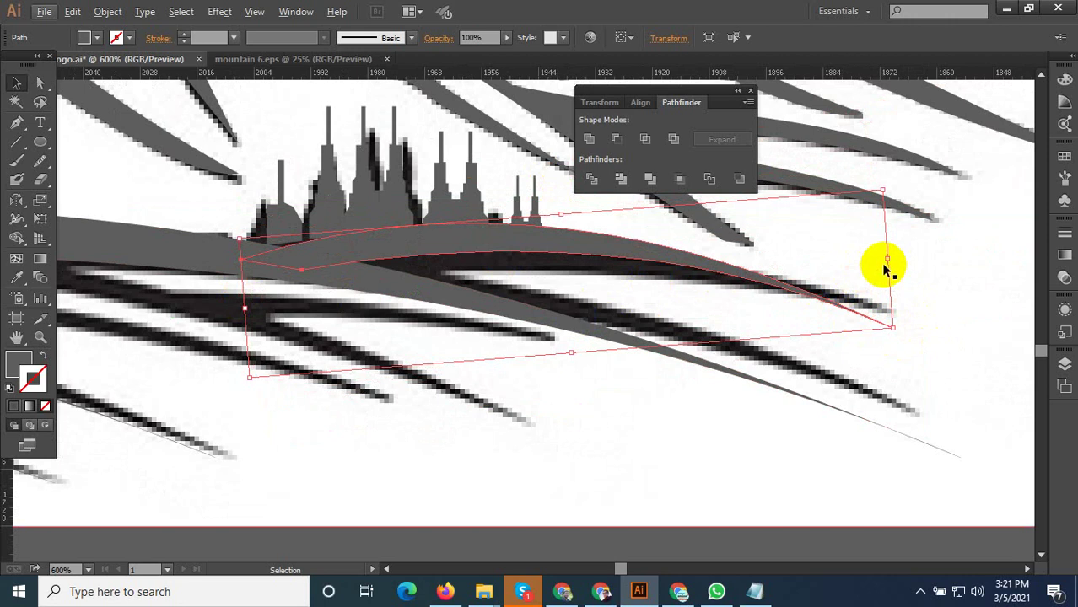
left_click_drag(890, 259, 914, 260)
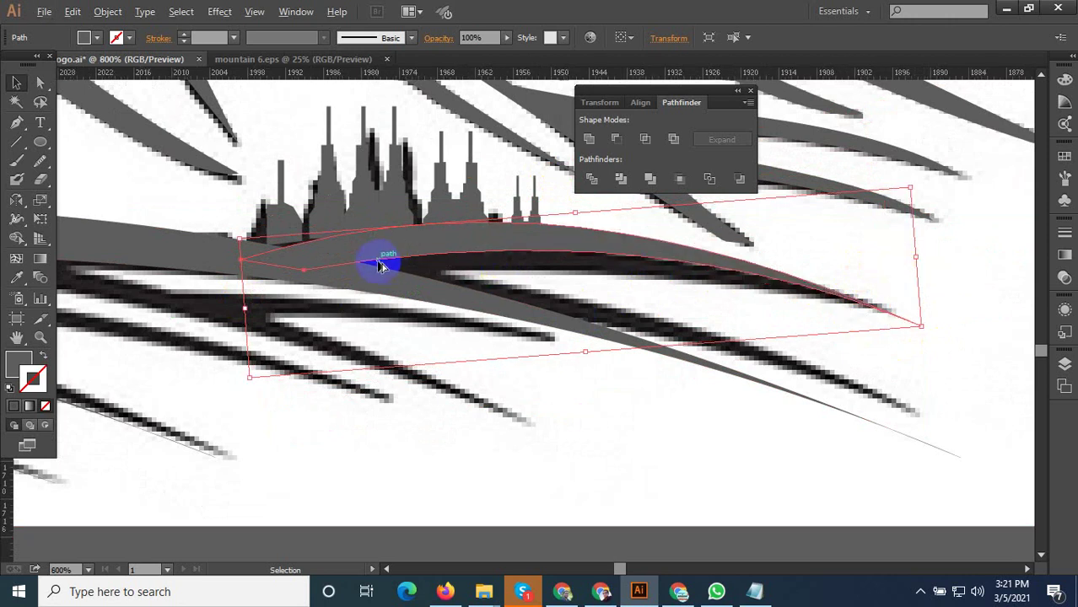
scroll(384, 263, "up", 2)
left_click_drag(411, 246, 416, 291)
scroll(416, 291, "down", 1)
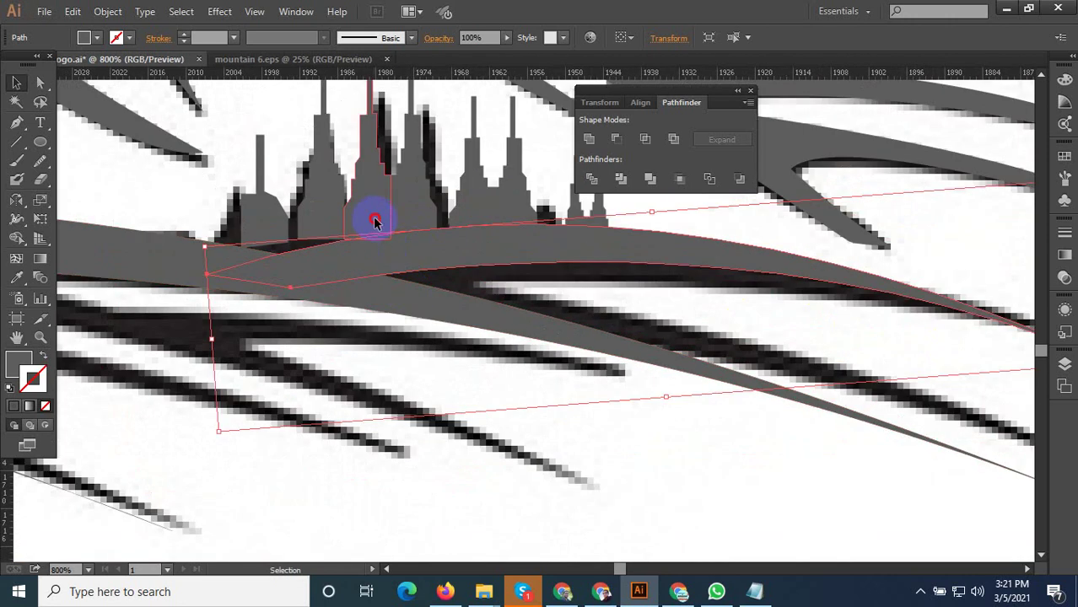
Move the small tree cluster slightly to the right and clear the selection
left_click(352, 226)
left_click_drag(353, 226, 427, 232)
scroll(384, 335, "down", 4)
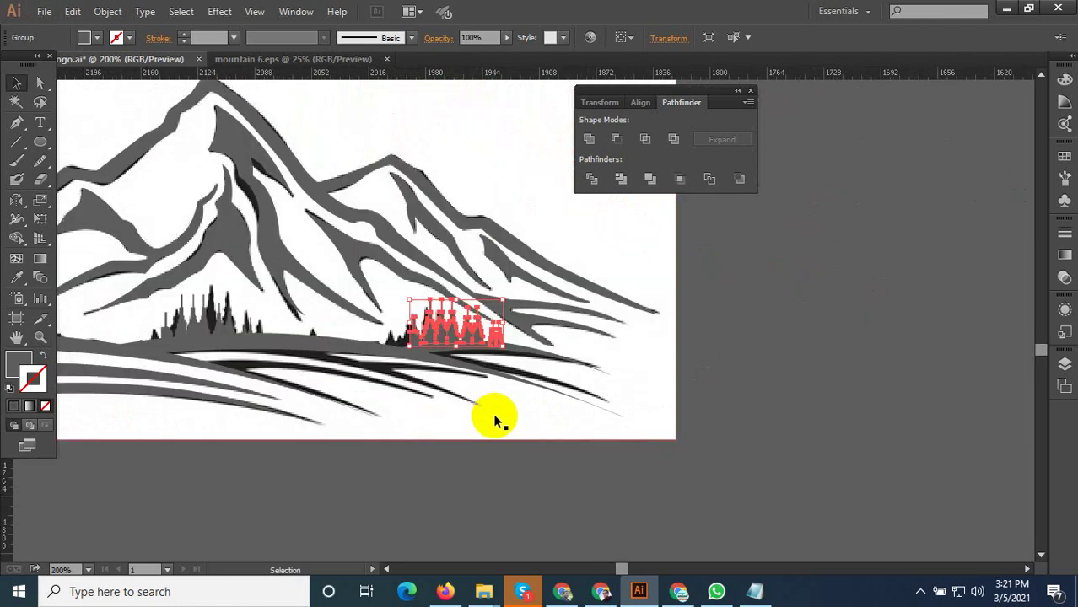
scroll(496, 419, "down", 3)
left_click(424, 440)
scroll(427, 436, "up", 2)
scroll(440, 360, "up", 2)
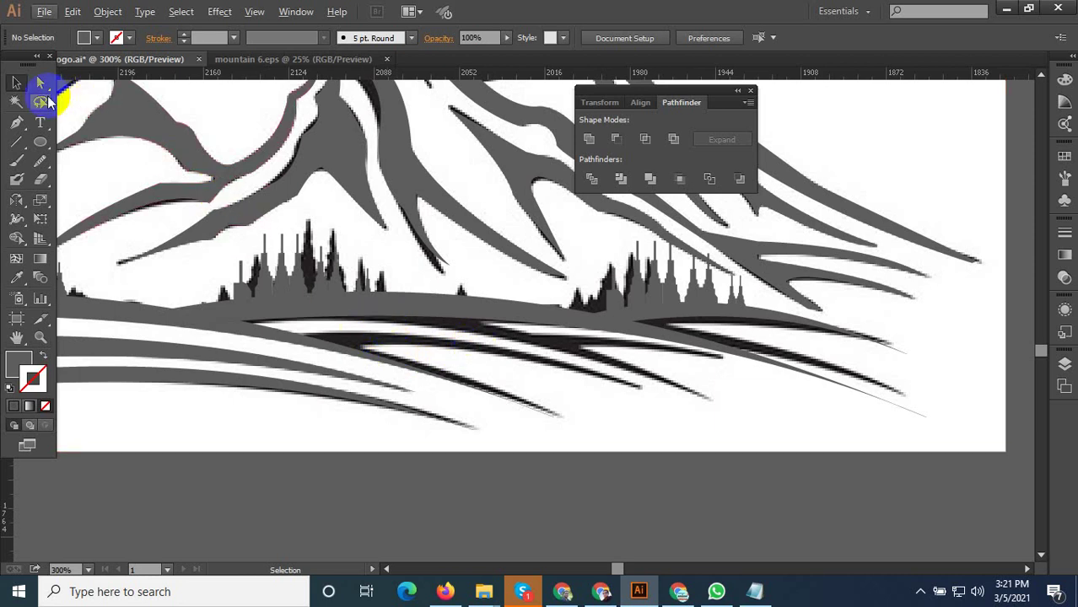
With the Pen tool, place the first anchors of a swoosh under the ground line, extending rightward
left_click(17, 122)
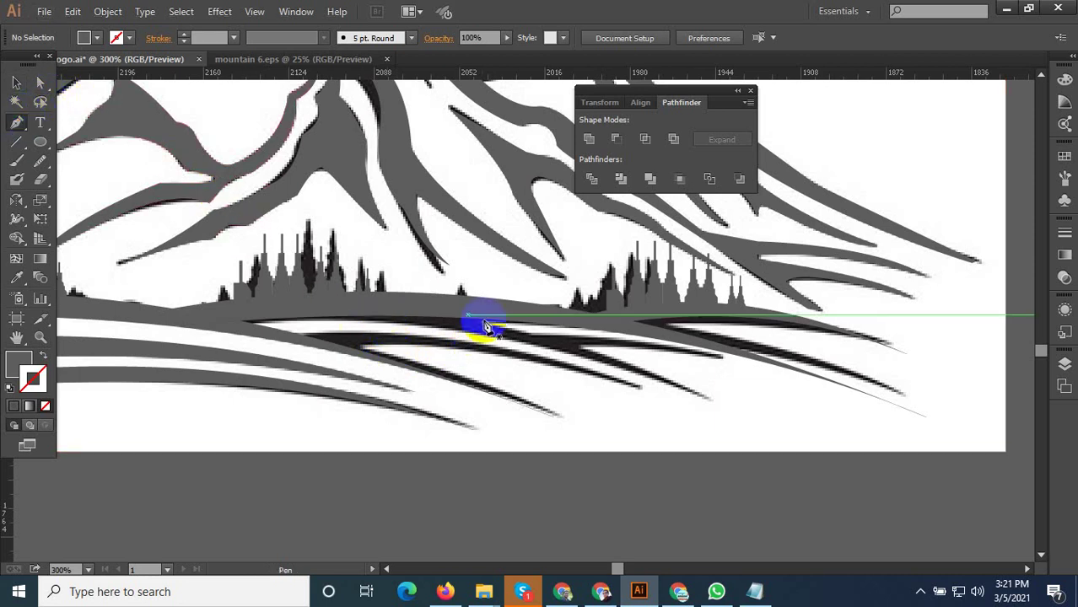
left_click(377, 325)
scroll(421, 305, "down", 3)
scroll(558, 356, "up", 3)
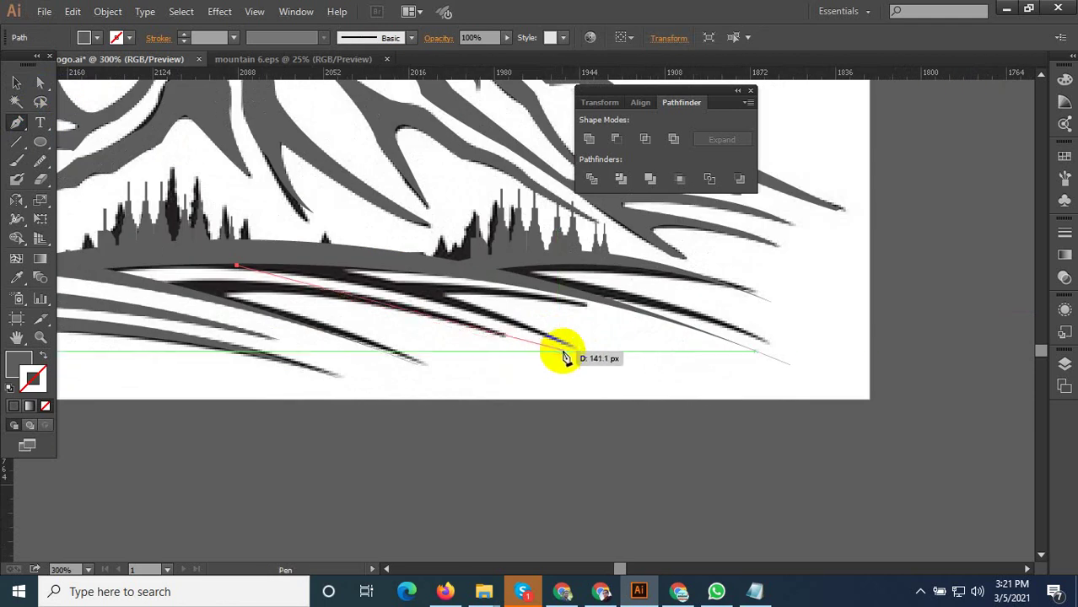
left_click(561, 337)
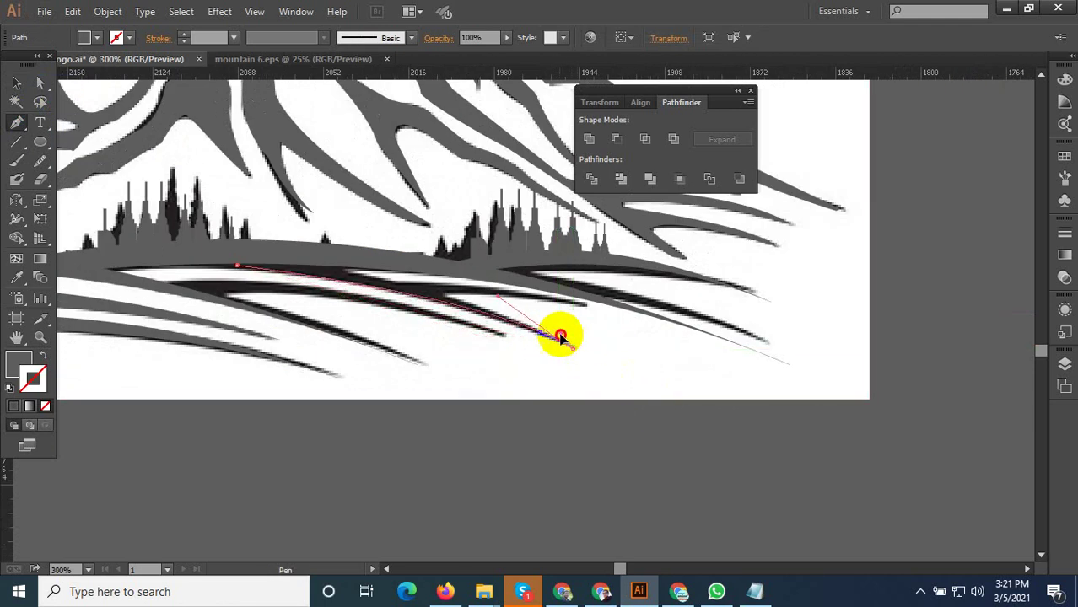
left_click(441, 296)
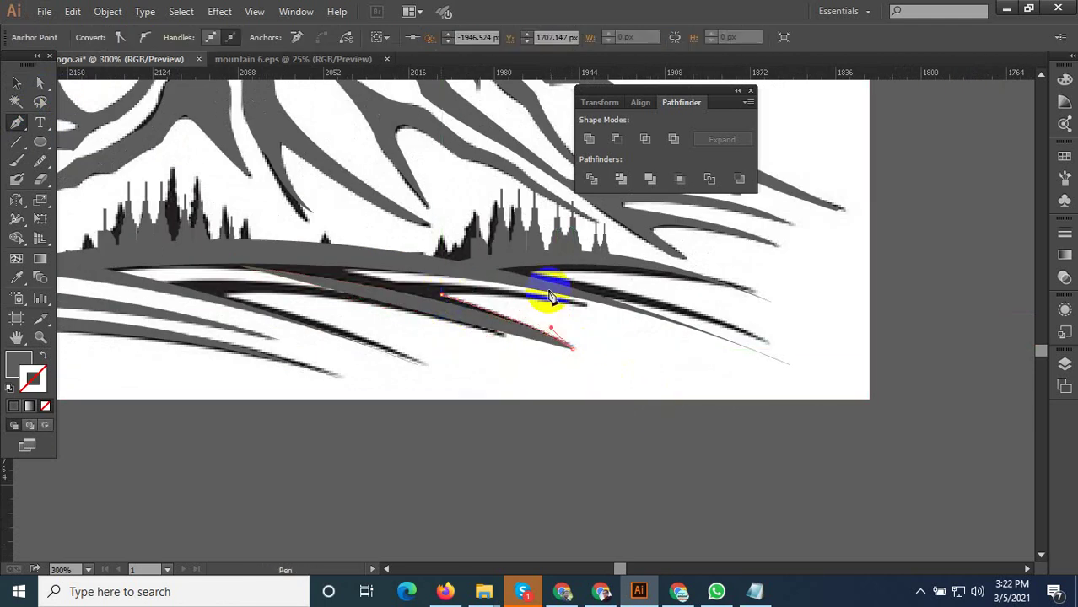
left_click(584, 309)
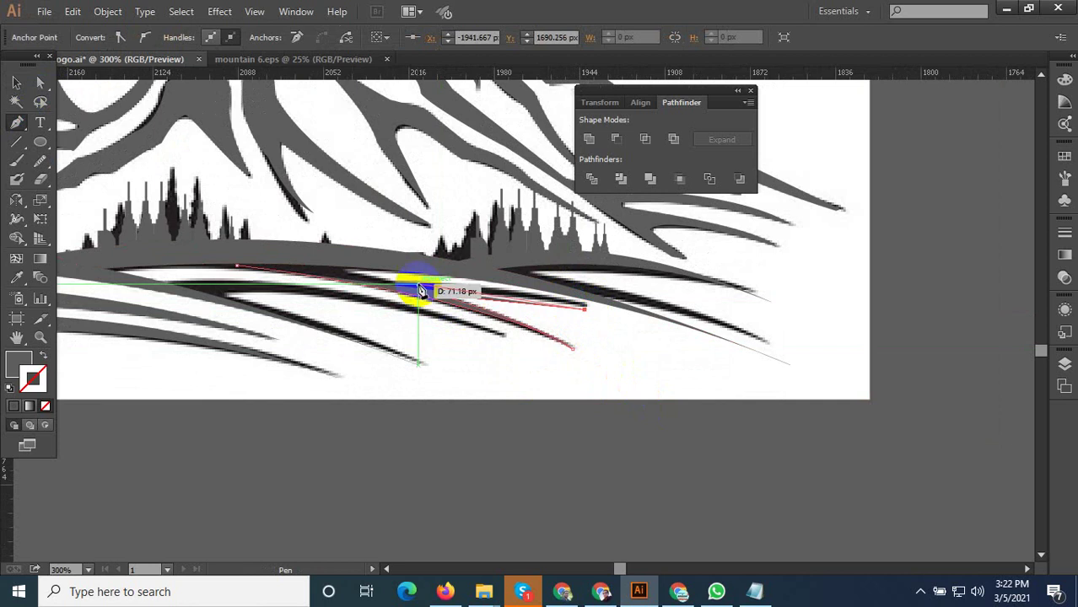
Bring the swoosh outline back left, curve its edges, and return to the Selection tool
left_click(357, 293)
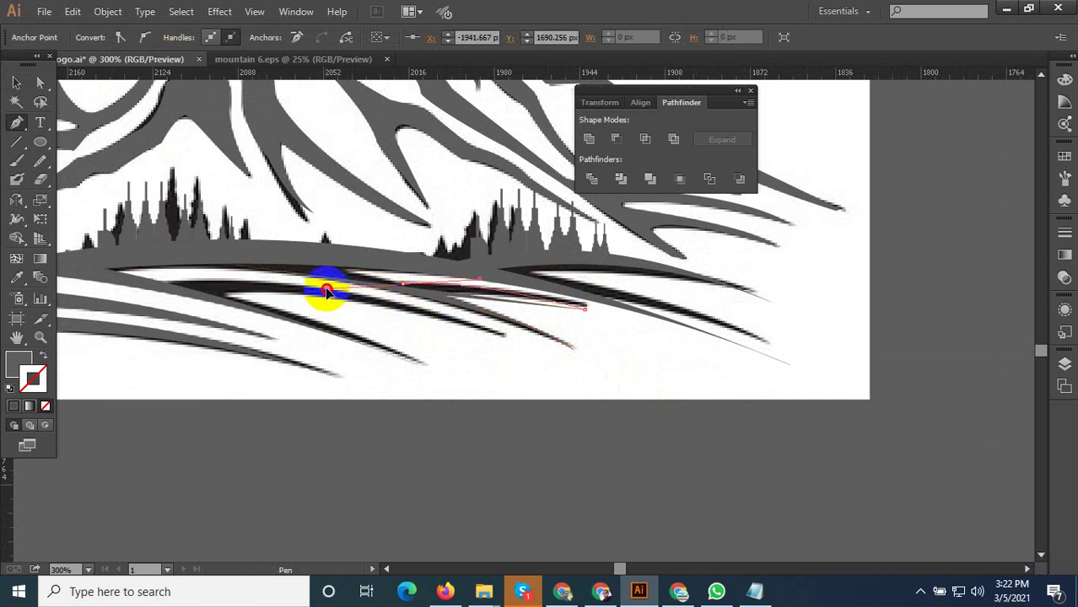
left_click(320, 258)
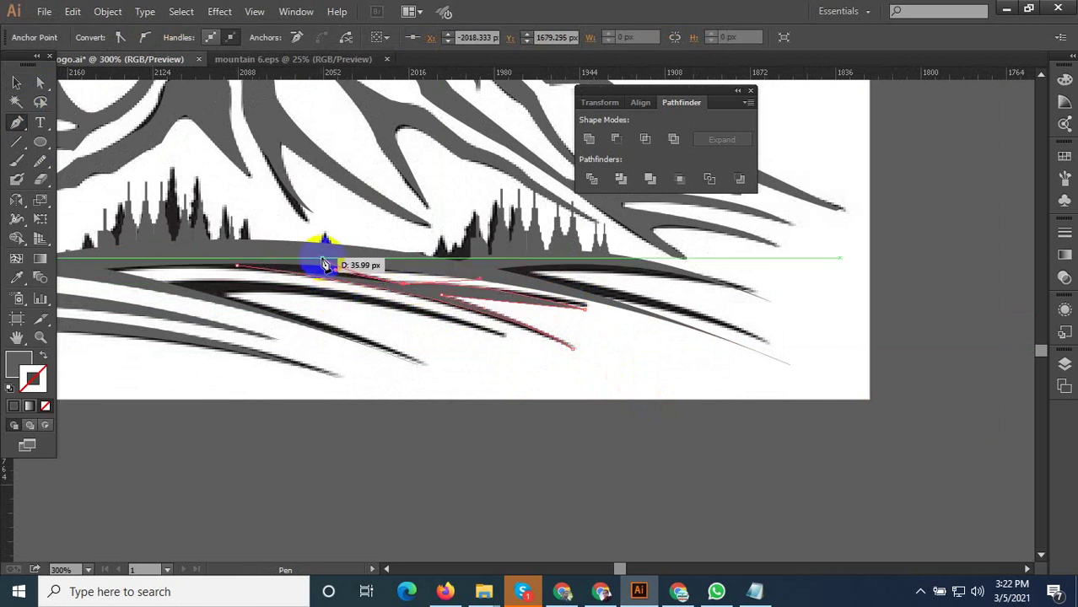
left_click(236, 265)
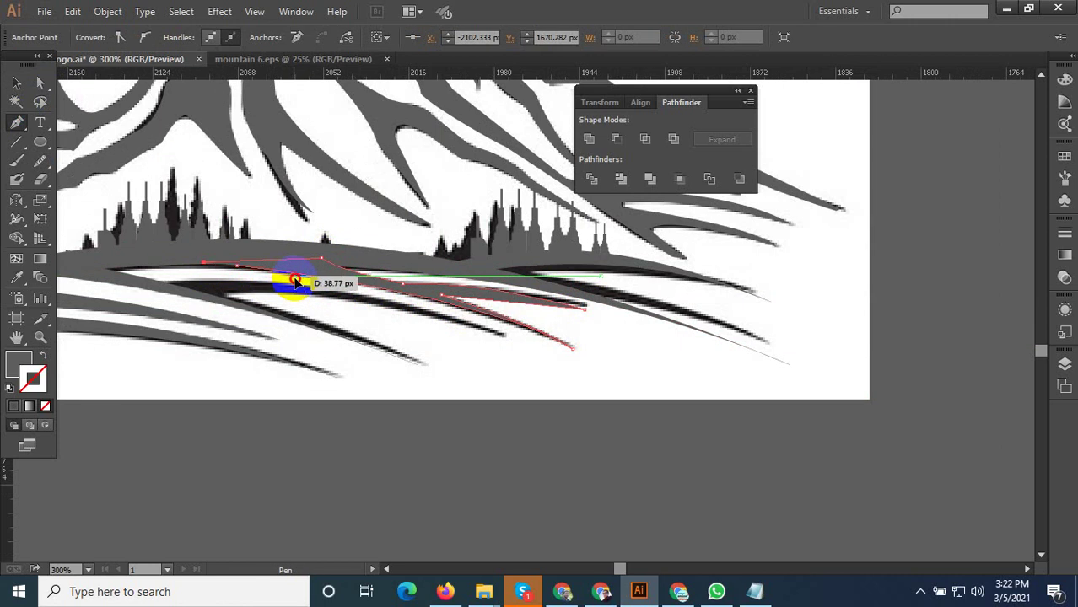
left_click_drag(274, 278, 337, 282)
scroll(304, 279, "up", 2)
left_click_drag(443, 303, 428, 304)
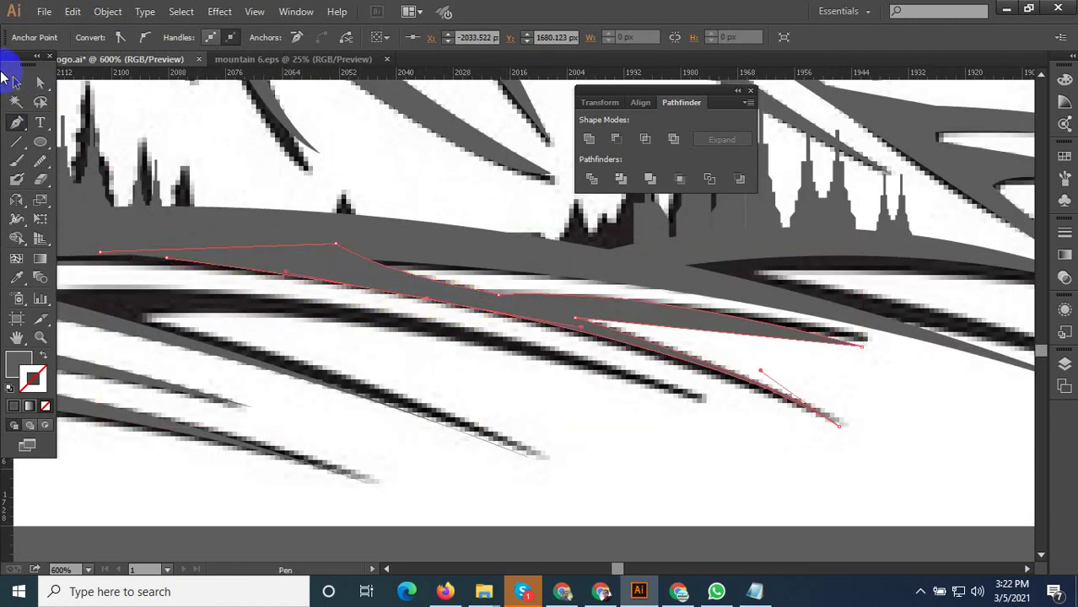
left_click(16, 82)
scroll(489, 308, "down", 2)
scroll(625, 381, "down", 3)
Move the mountain reference image up and to the left, then deselect it
scroll(624, 384, "down", 3)
left_click(623, 384)
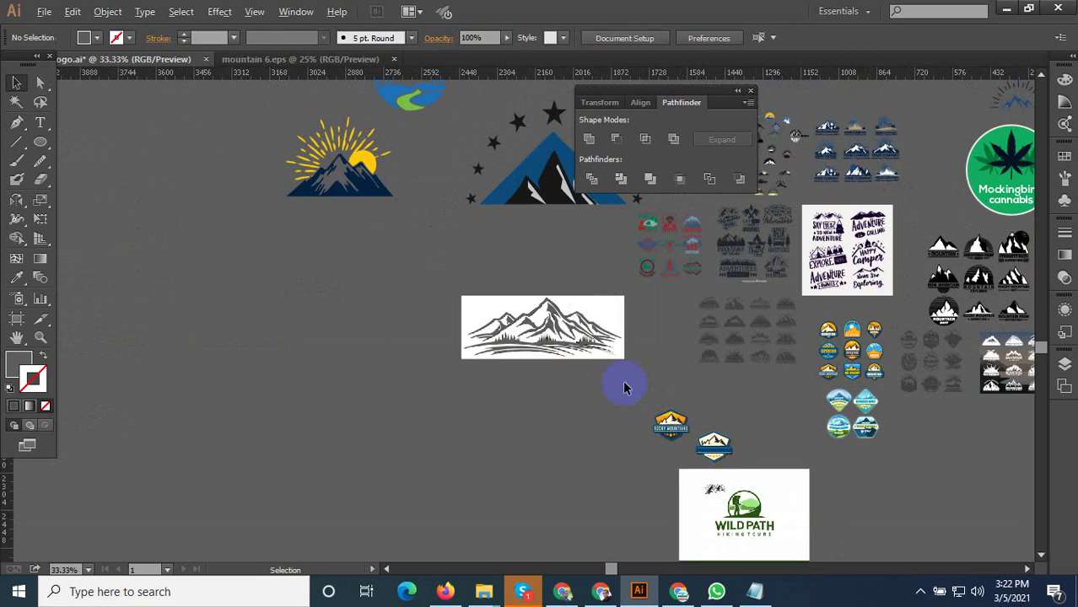
scroll(620, 386, "up", 2)
left_click(611, 245)
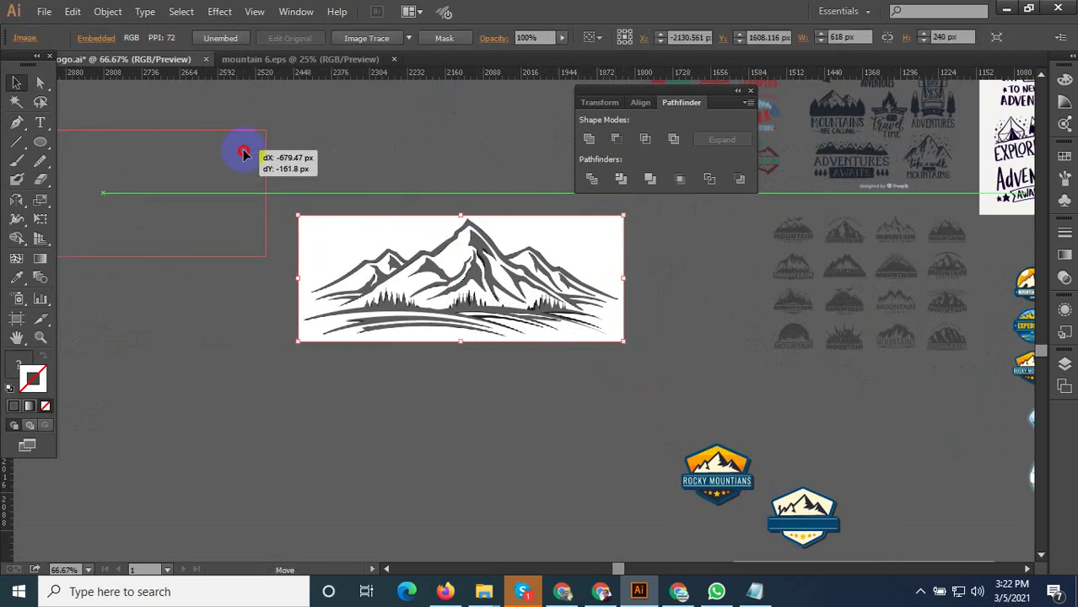
left_click_drag(611, 244, 252, 158)
left_click(527, 372)
Fill the marquee-selected traced mountain paths with black using the Live Paint Bucket
left_click_drag(314, 205, 350, 174)
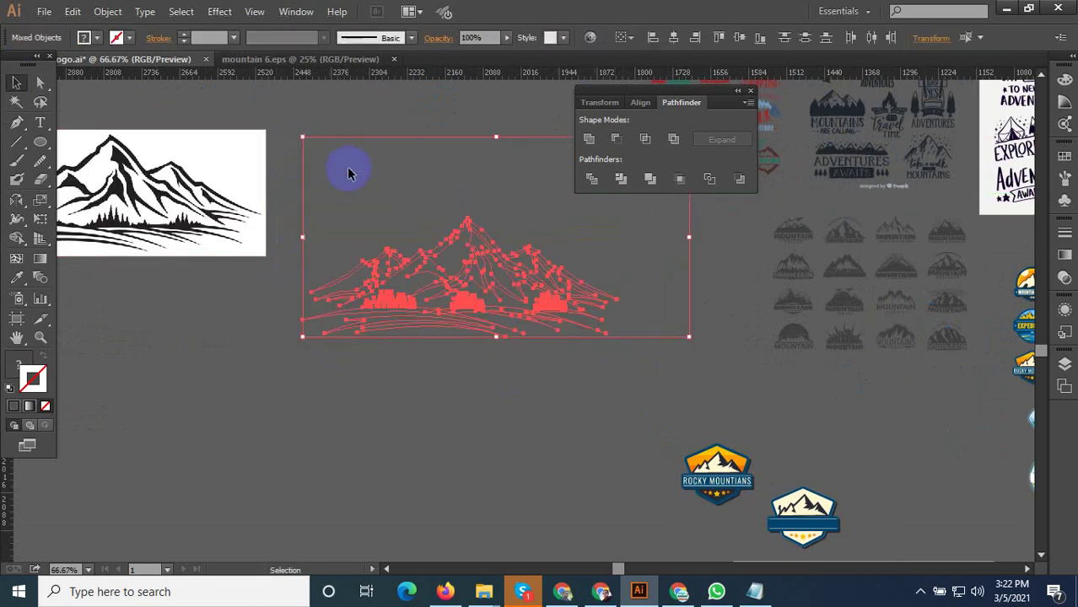
left_click(40, 259)
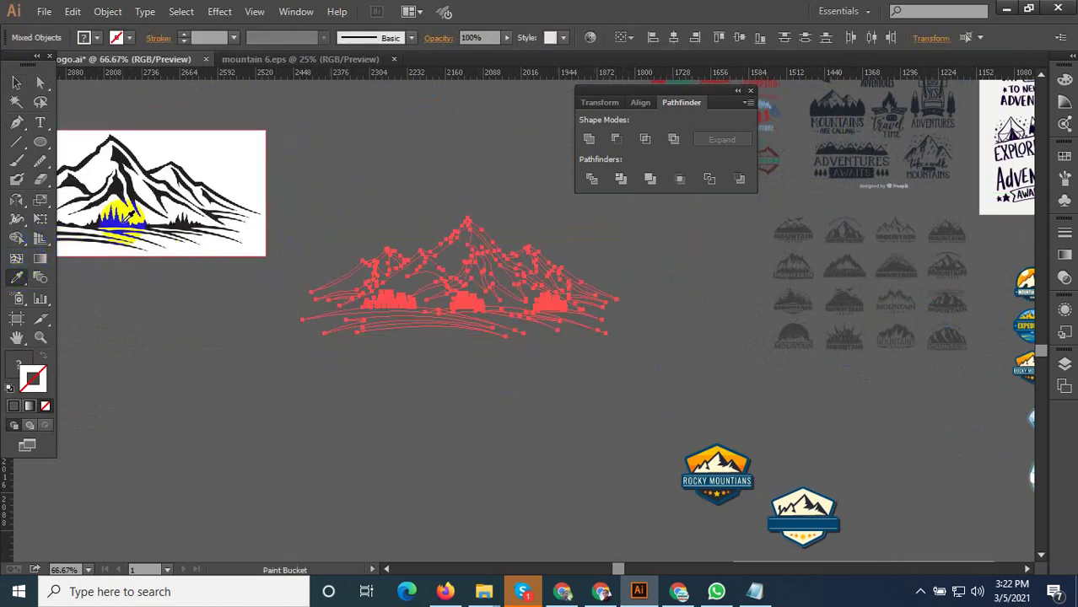
left_click(126, 220, "alt")
left_click(16, 83)
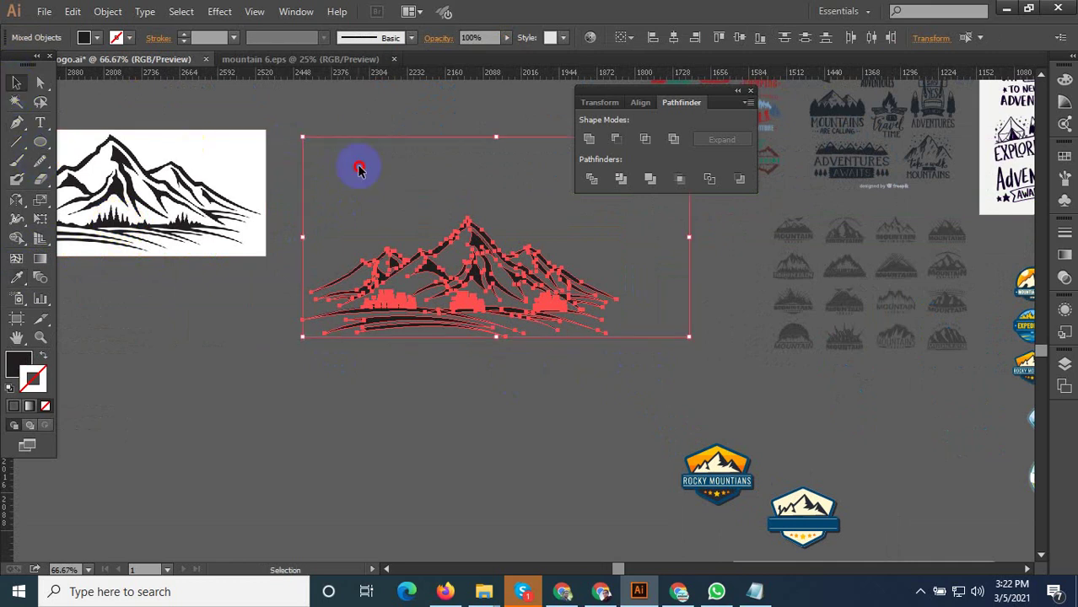
left_click(320, 303)
scroll(567, 291, "up", 3)
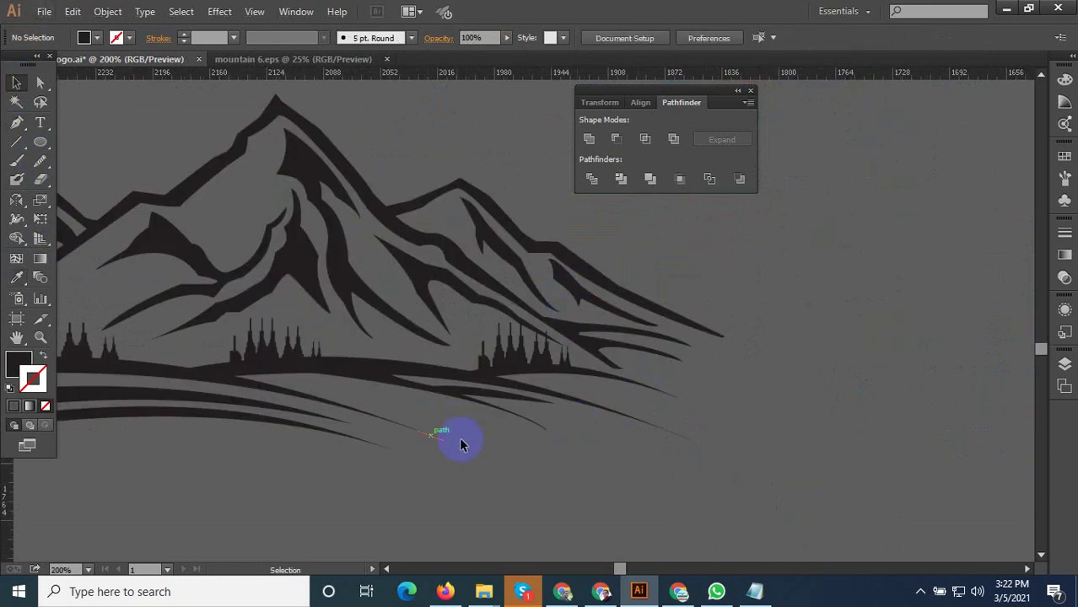
Bring the traced mountain into view and delete the small stray fragment from the ground strokes
scroll(498, 445, "down", 1)
scroll(360, 448, "down", 2)
left_click_drag(397, 479, 447, 490)
left_click_drag(401, 453, 539, 478)
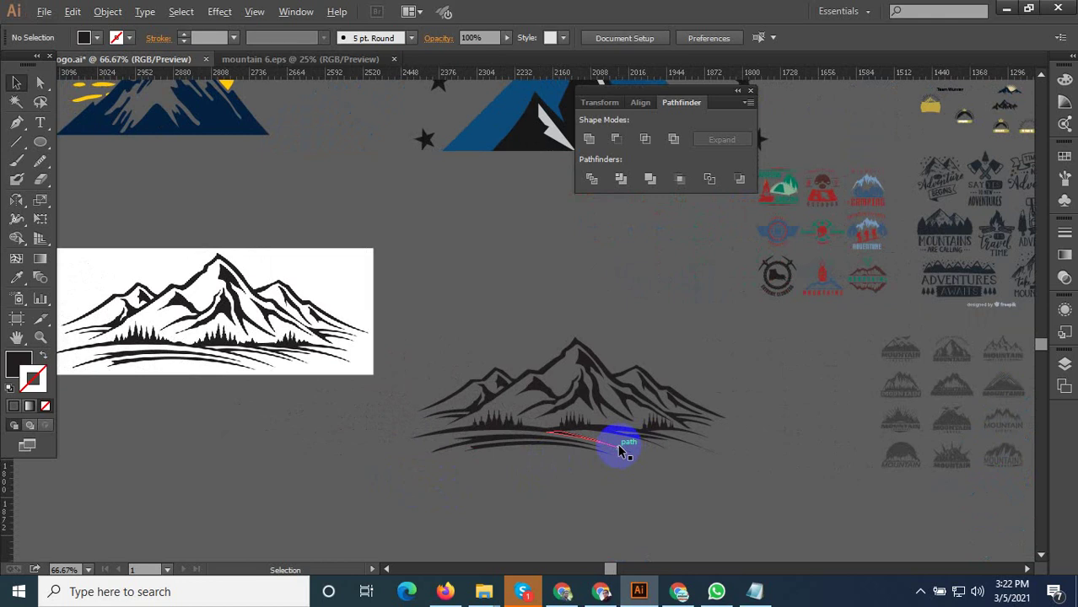
scroll(621, 447, "up", 3)
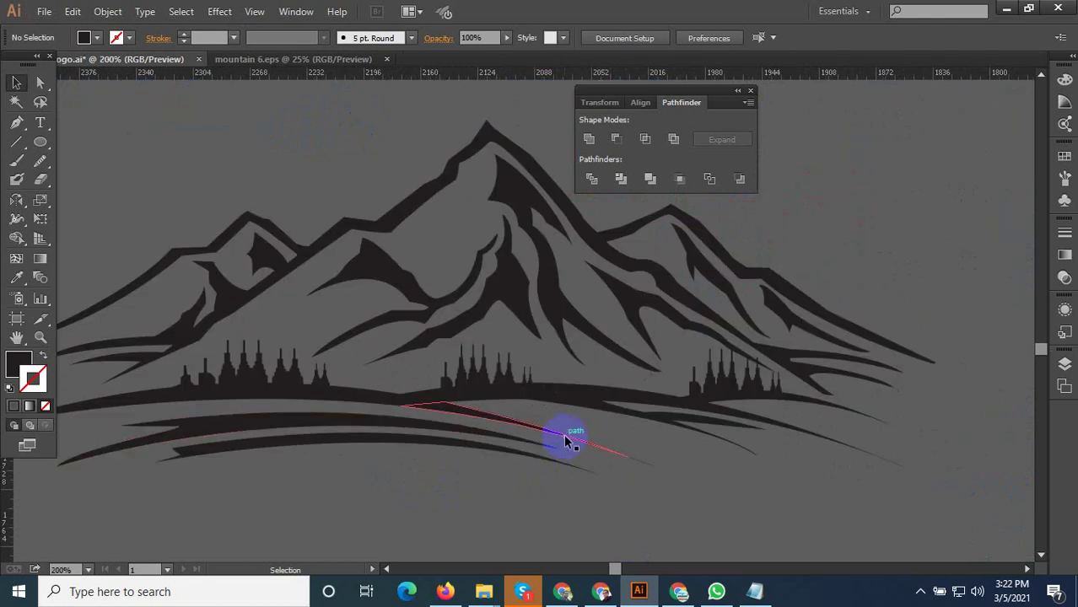
left_click(566, 440)
scroll(539, 439, "up", 1)
scroll(553, 475, "up", 3)
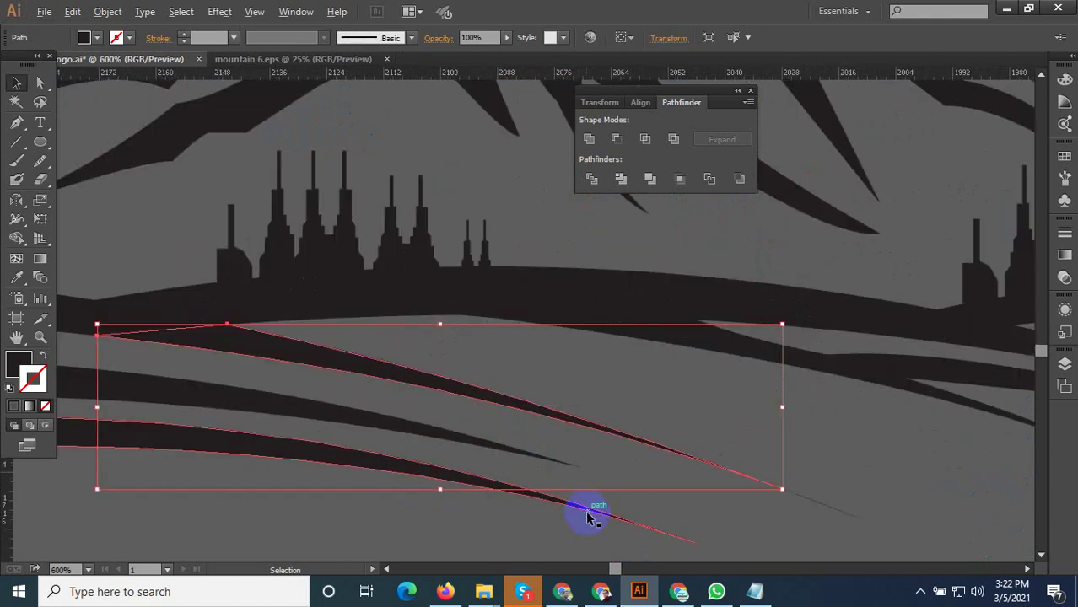
scroll(590, 513, "down", 1)
left_click(738, 479)
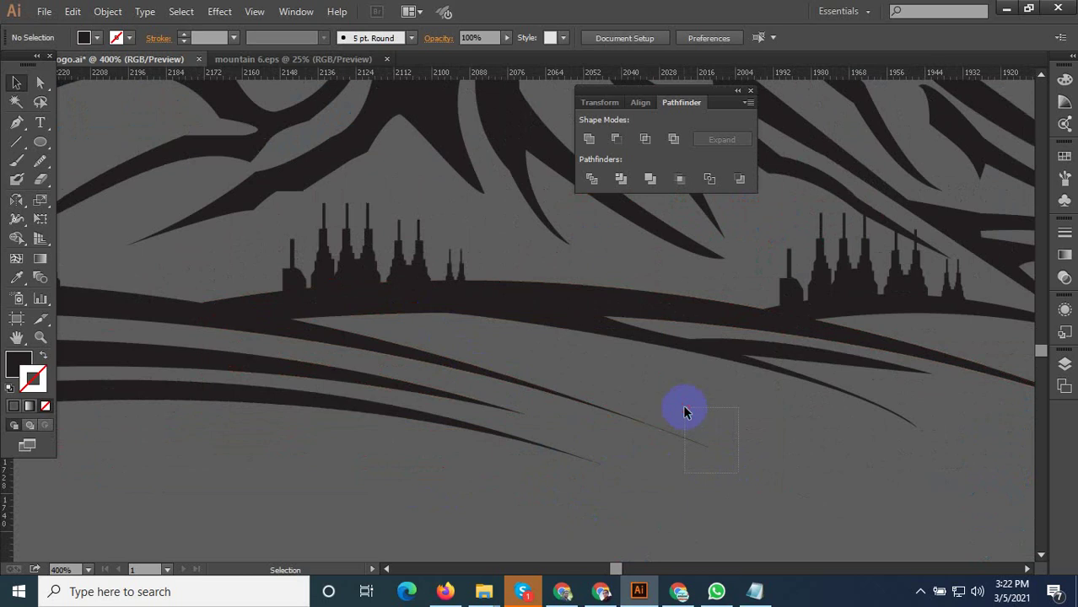
left_click_drag(687, 413, 700, 437)
key("Delete")
Alt-drag a copy of the thin swoosh stroke and place it slightly to the right
left_click_drag(421, 358, 542, 356)
left_click_drag(655, 374, 655, 374)
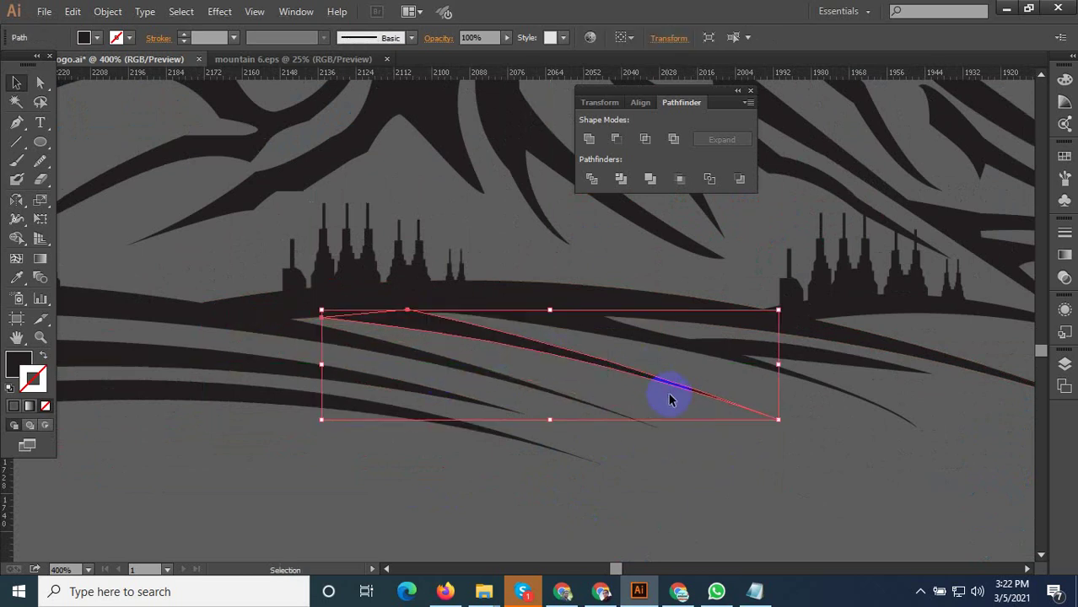
left_click(775, 456)
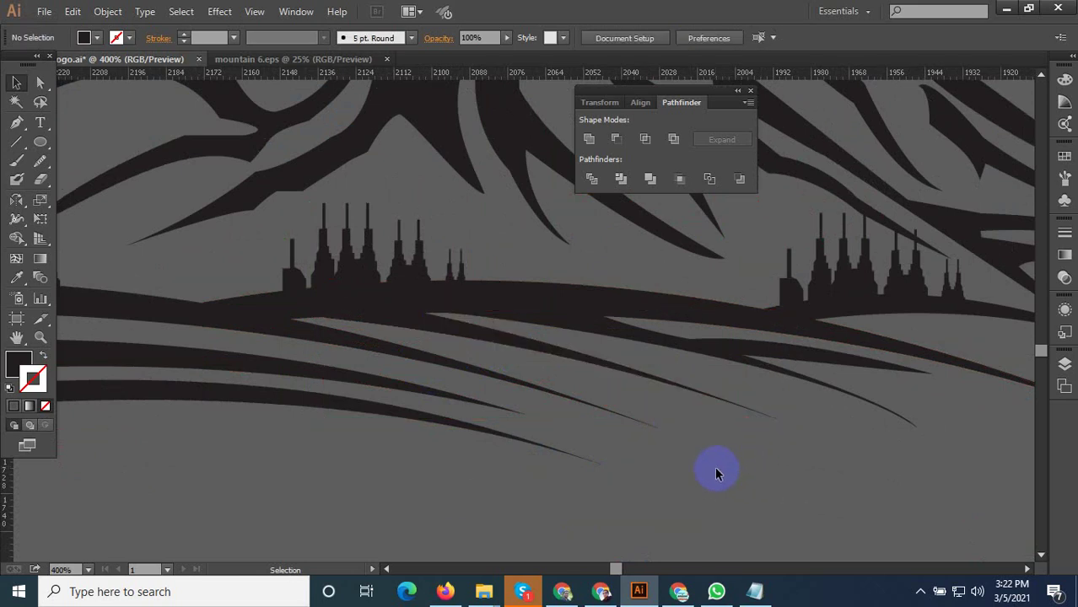
key("h")
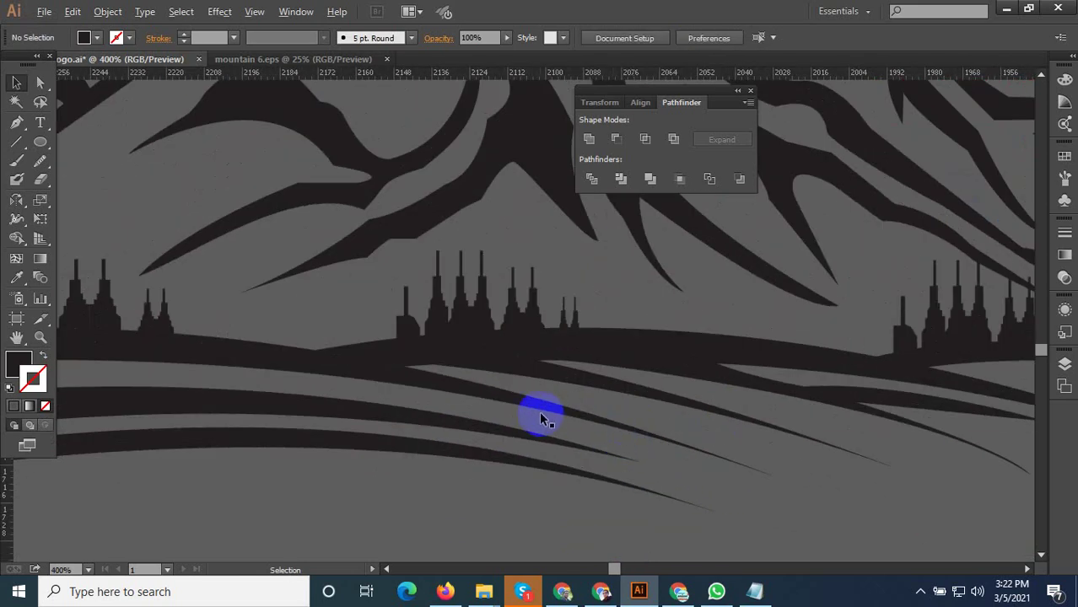
Nudge a ground stroke slightly right and back left, then clear the selection
scroll(578, 378, "up", 2)
left_click_drag(577, 379, 579, 386)
left_click(570, 427)
left_click_drag(456, 369, 444, 369)
scroll(499, 400, "down", 3)
scroll(493, 404, "down", 4)
left_click(871, 459)
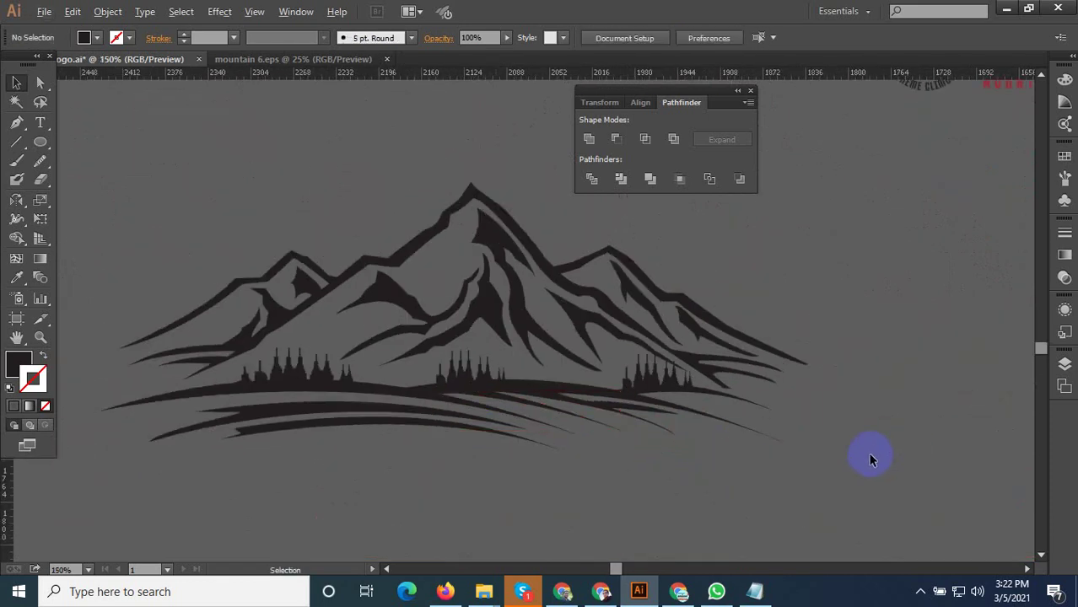
scroll(871, 460, "down", 1)
scroll(862, 487, "down", 1)
Select all the traced mountain paths and group them together
left_click_drag(904, 517, 595, 357)
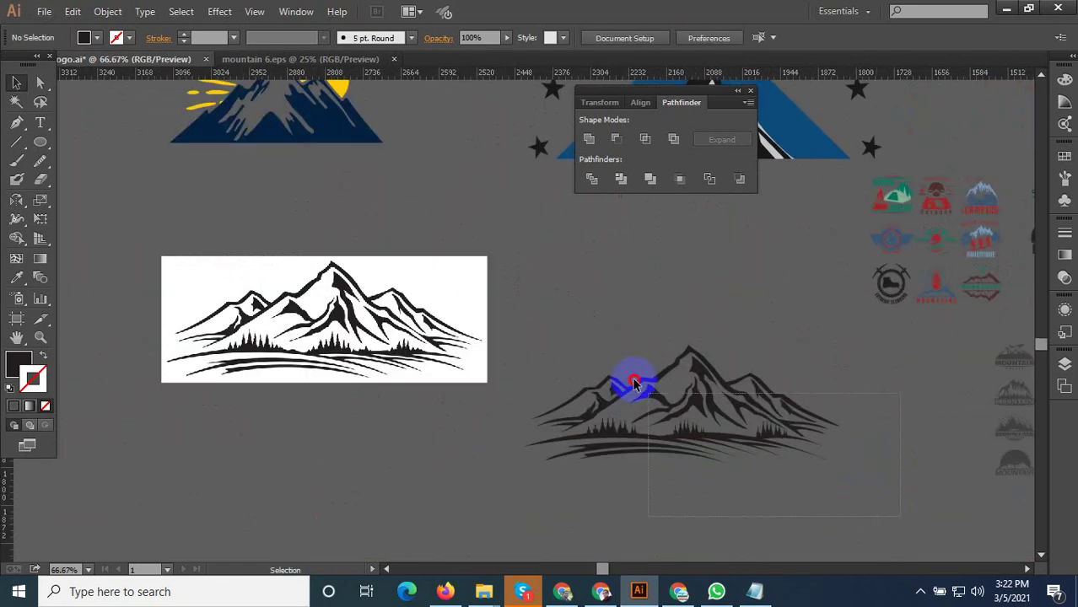
right_click(697, 365)
left_click(734, 436)
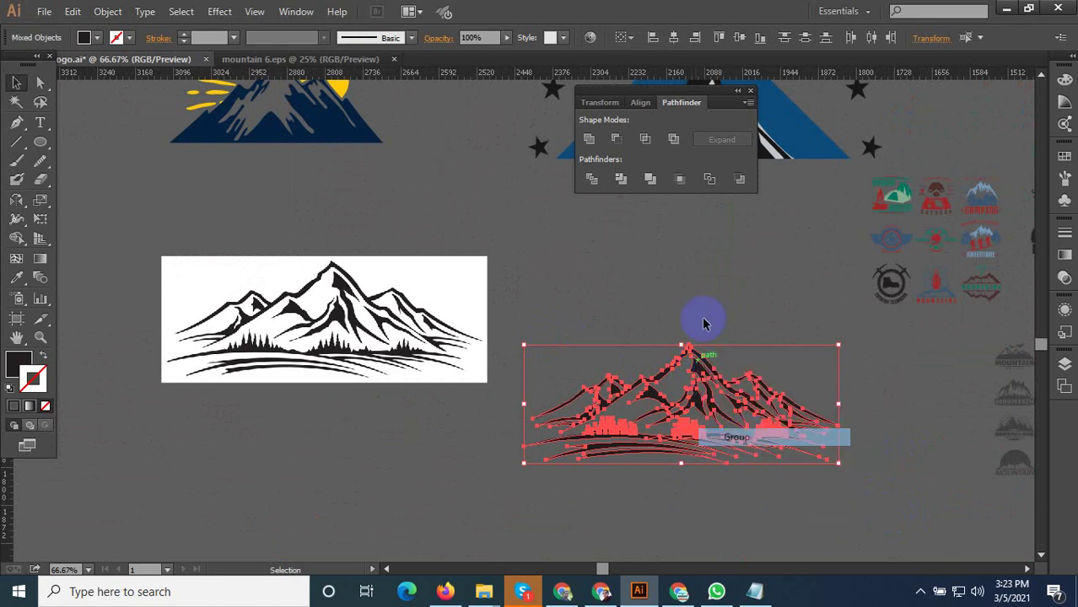
left_click(726, 328)
left_click_drag(733, 333, 438, 341)
scroll(455, 380, "down", 2)
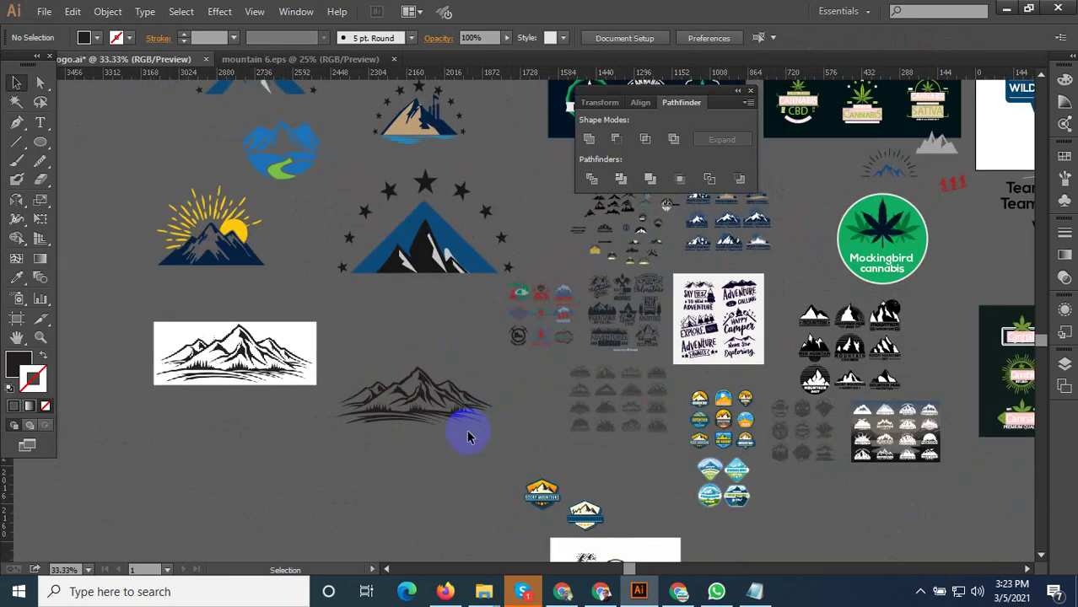
left_click_drag(469, 436, 287, 420)
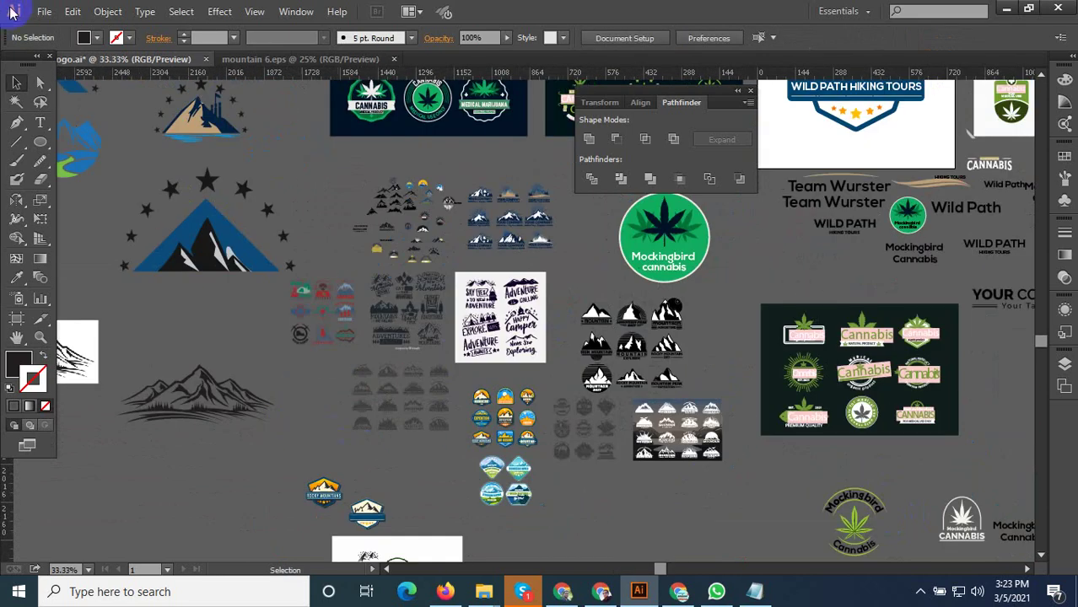
Cancel Save As and save the document as Mountain Logo.ai with File > Save
left_click(42, 12)
left_click(103, 150)
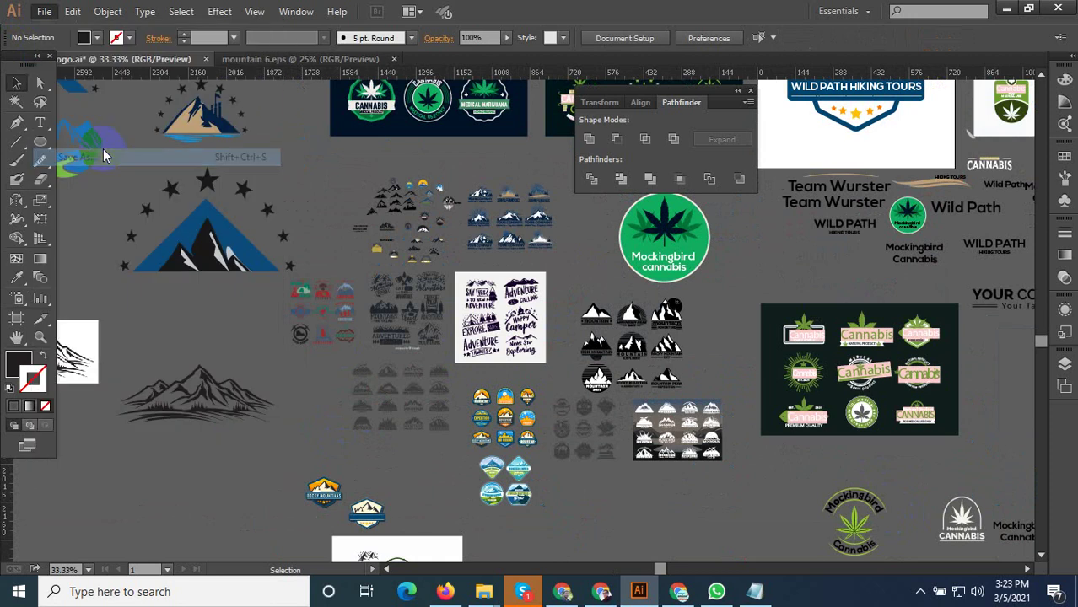
left_click(1015, 549)
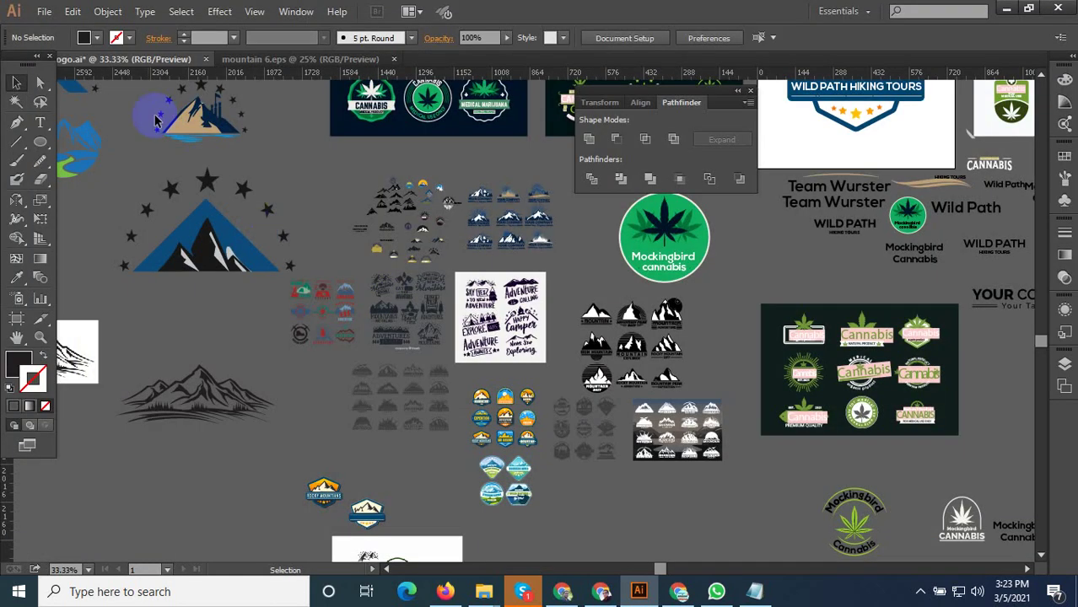
left_click(42, 11)
left_click(97, 140)
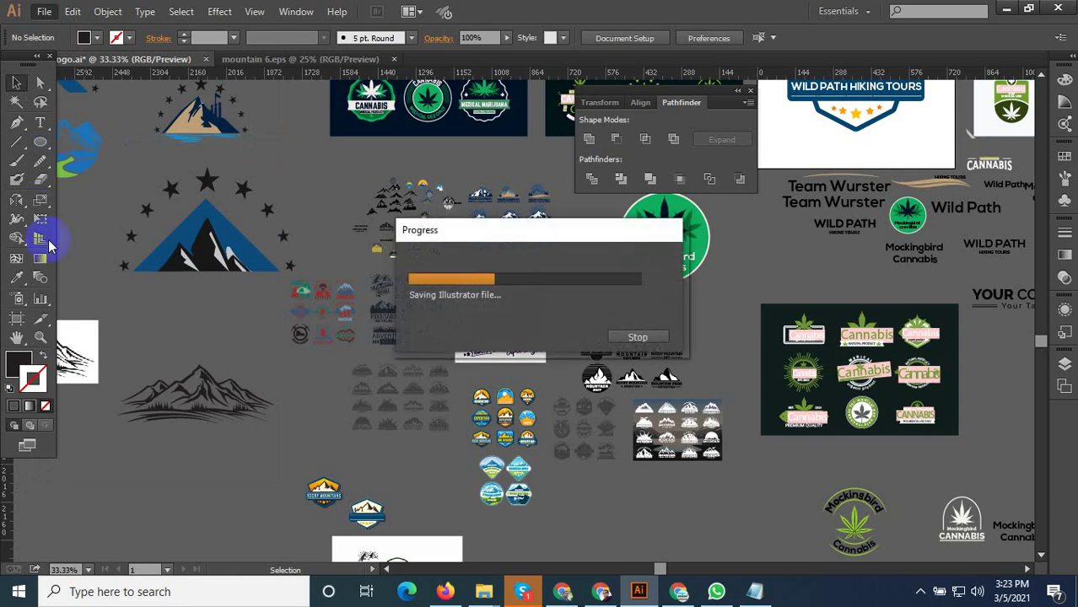
left_click(162, 400)
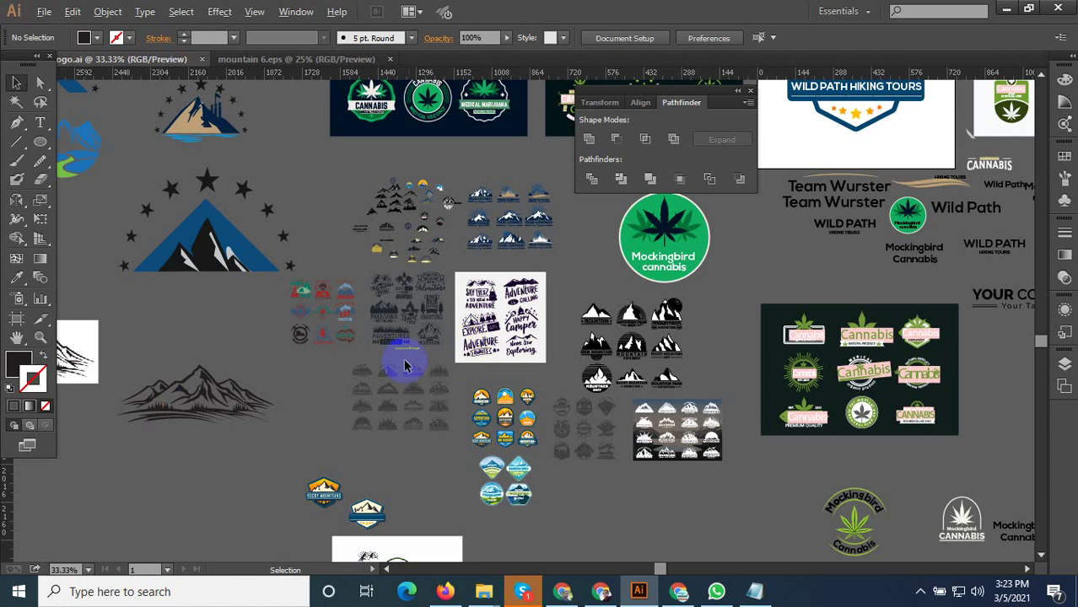
Select the black line-art mountain group and drag it across to the Wild Path Hiking Tours badge
scroll(87, 410, "up", 1, "alt")
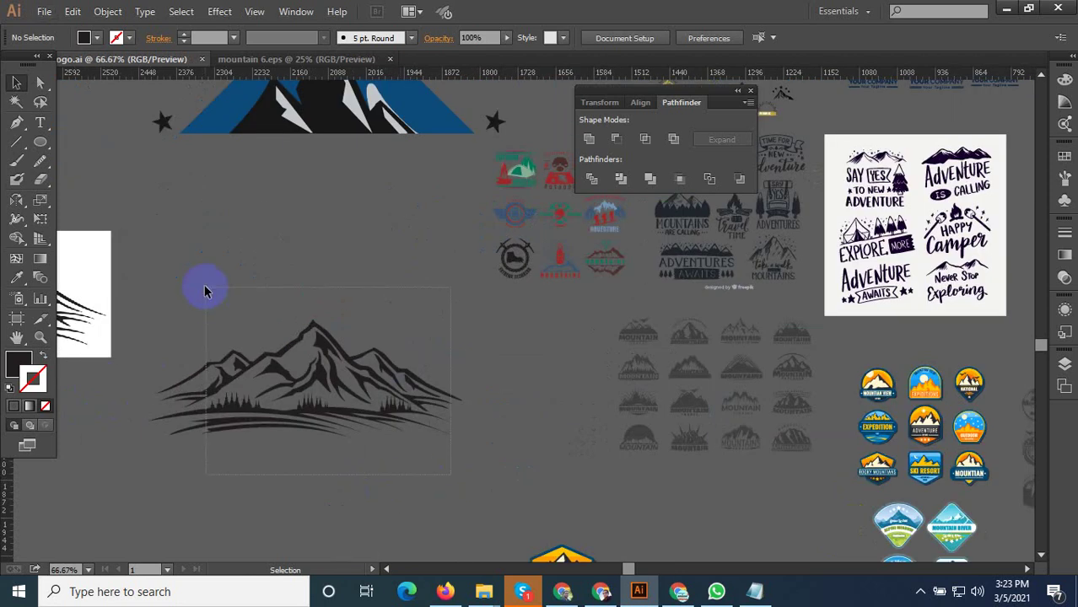
left_click_drag(205, 292, 207, 309)
scroll(556, 380, "down", 2, "alt")
mouse_move(450, 380)
left_mouse_down()
mouse_move(547, 371)
mouse_move(463, 413)
left_mouse_up()
scroll(501, 366, "up", 3, "alt")
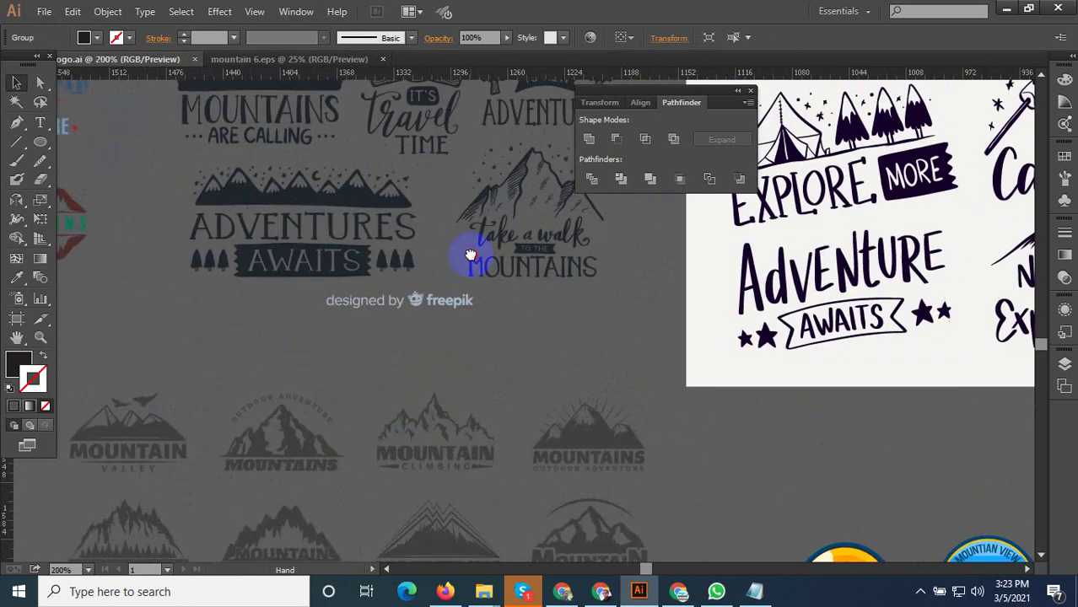
scroll(432, 444, "down", 3, "alt")
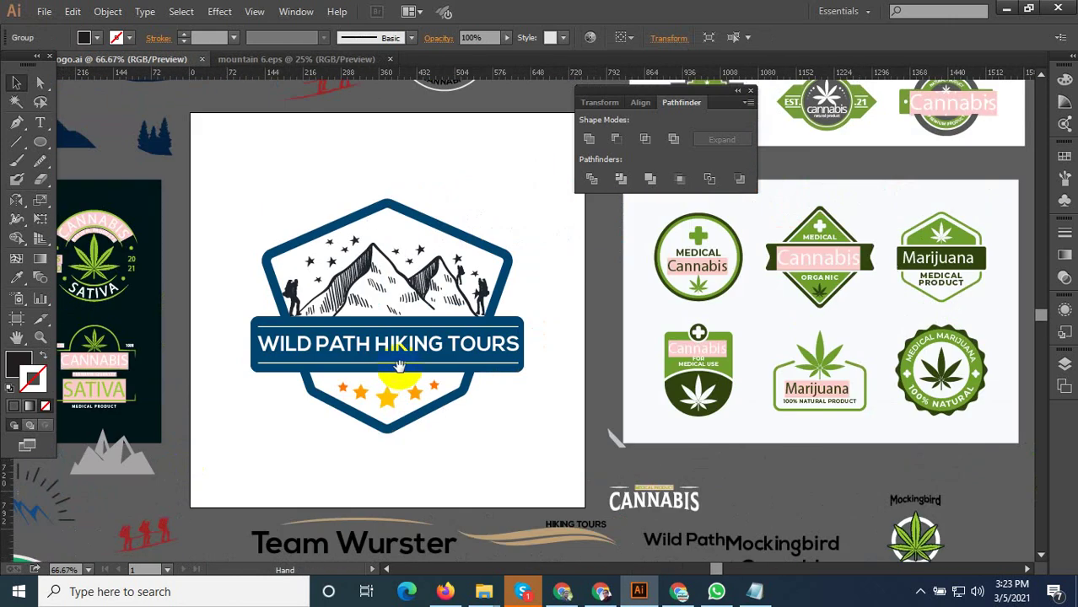
mouse_move(462, 412)
left_mouse_down()
mouse_move(377, 268)
mouse_move(465, 332)
left_mouse_up()
scroll(378, 273, "up", 3, "alt")
Undo the accidental deletion to restore the line-art mountain
scroll(377, 272, "down", 3, "alt")
key("Delete")
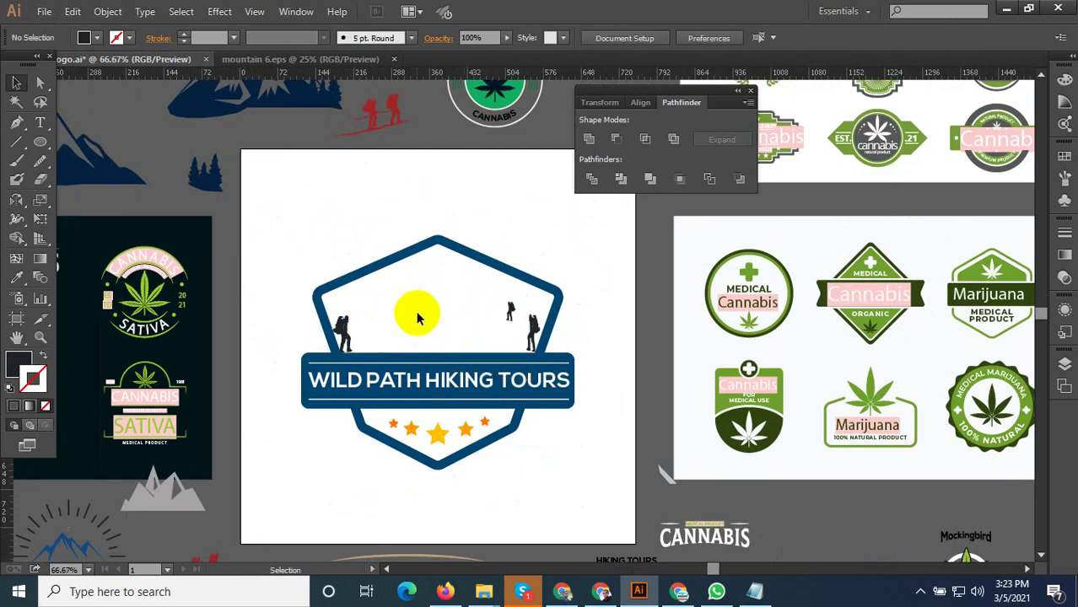
key("ctrl+z")
scroll(420, 317, "up", 1)
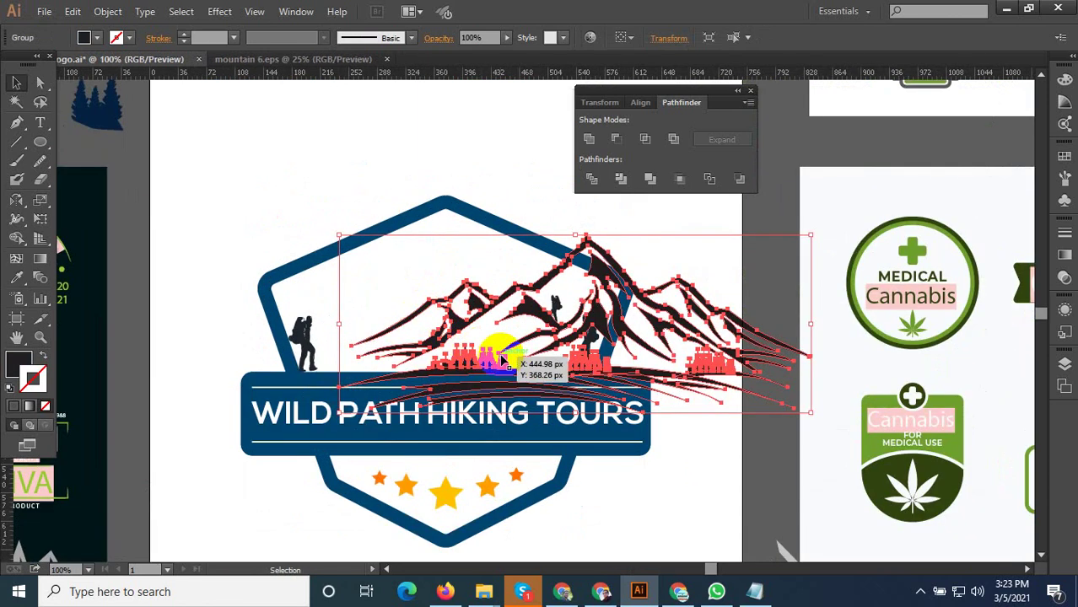
Place the mountain atop the badge and delete the hexagon outline and hiker figures
mouse_move(494, 368)
left_mouse_down()
mouse_move(410, 298)
mouse_move(388, 232)
left_mouse_up()
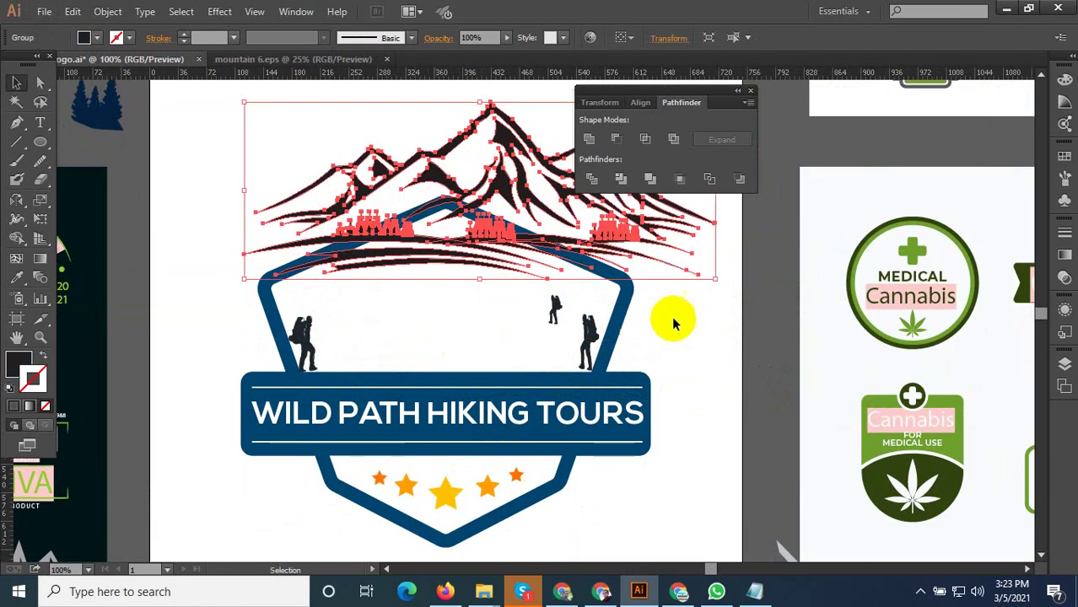
left_click_drag(674, 320, 484, 331)
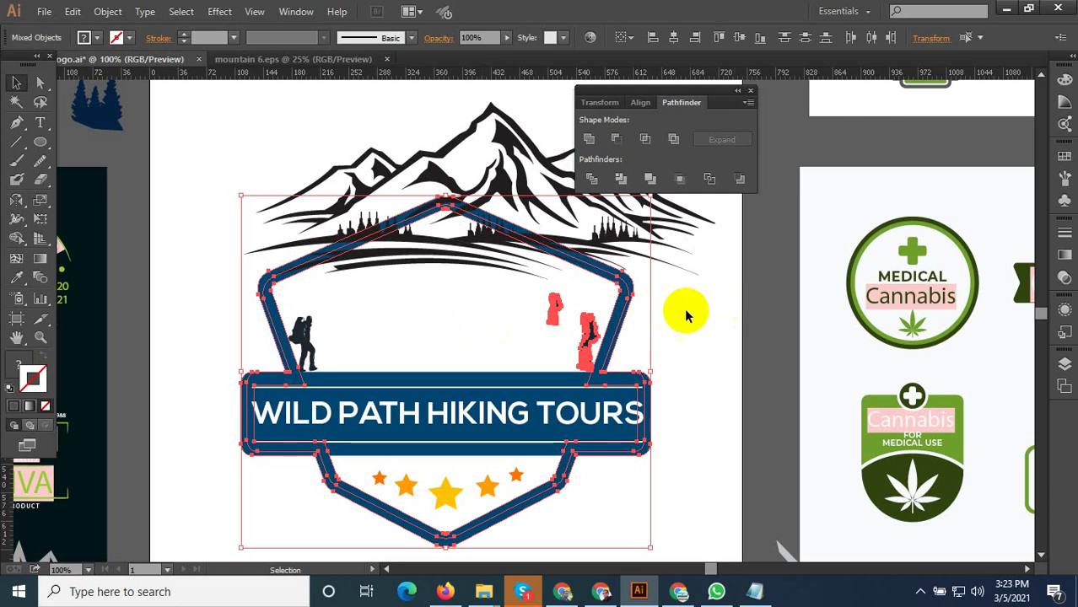
left_click_drag(713, 309, 236, 336)
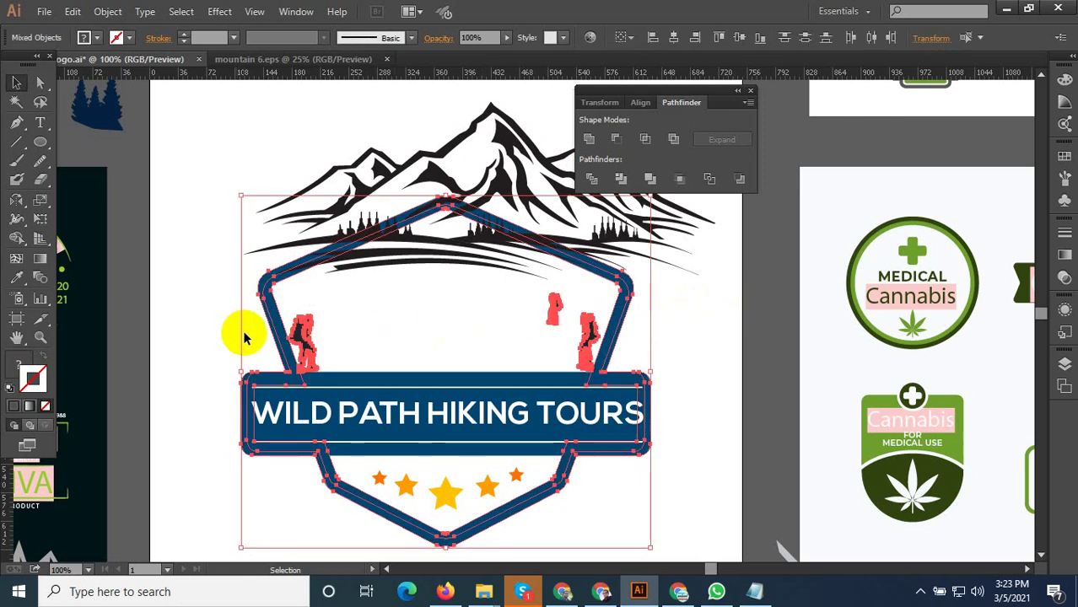
key("Delete")
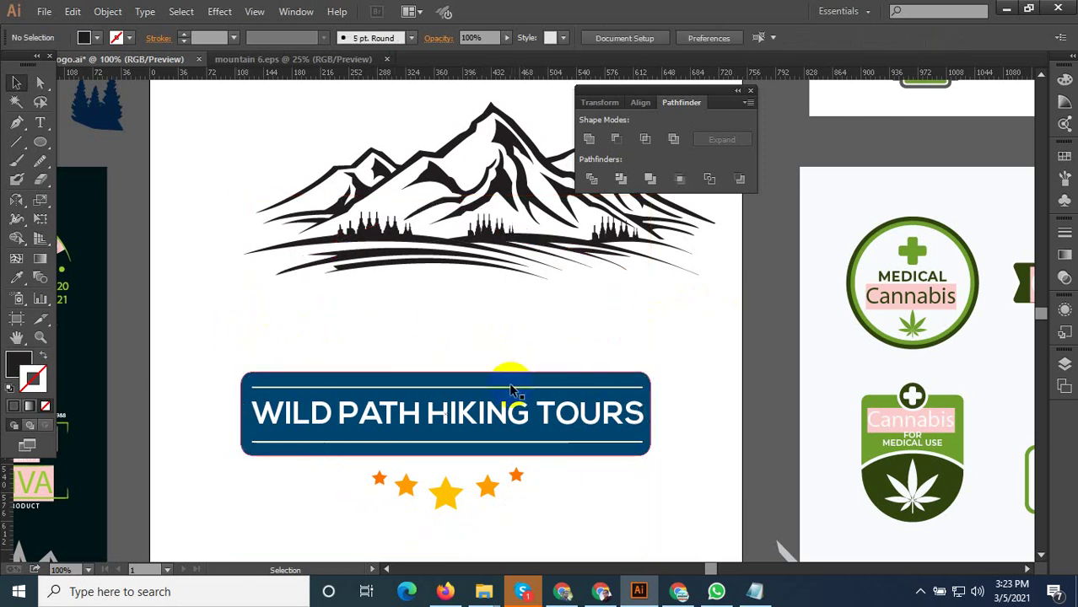
Scale the mountain down from both corners to the banner's width and lower it onto the banner
left_click_drag(474, 237, 436, 305)
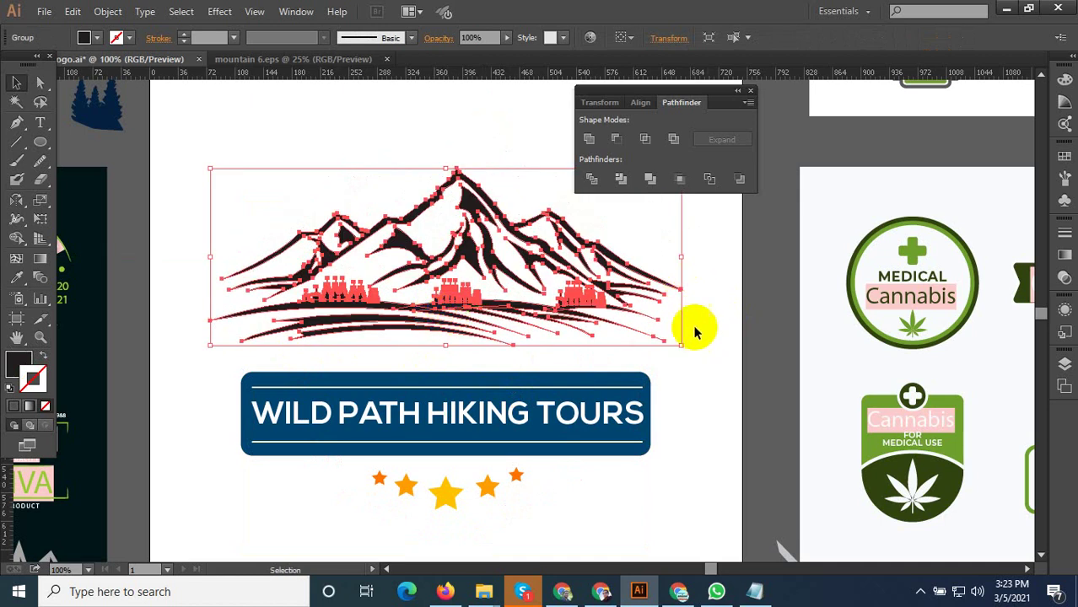
left_click_drag(681, 347, 649, 393)
left_click_drag(210, 334, 241, 394)
left_click_drag(377, 314, 376, 358)
left_click(513, 197)
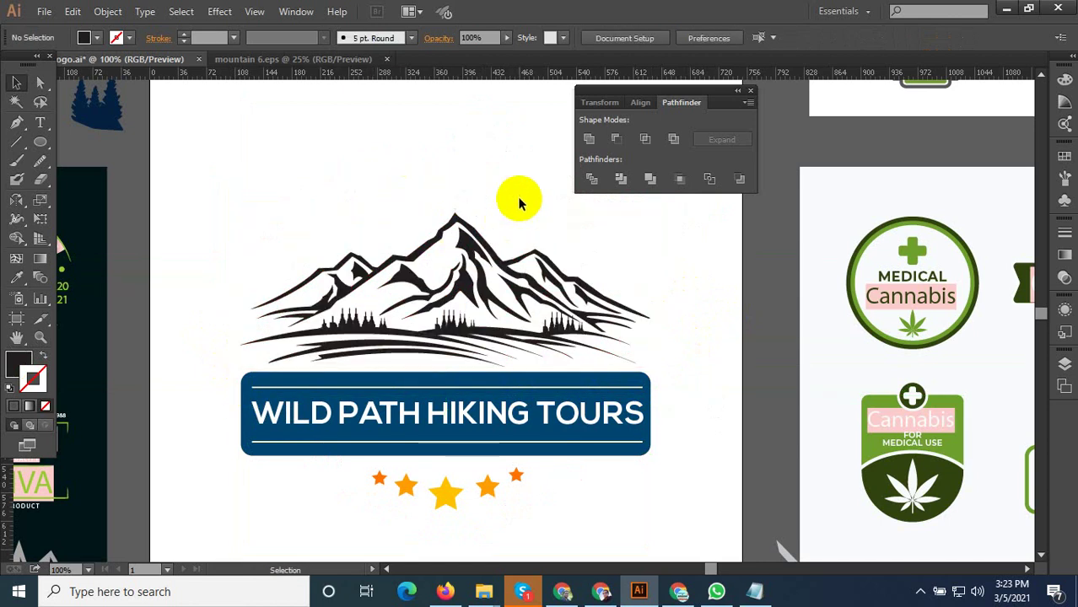
Enter the mountain group and select all the tree and ground paths
left_click(432, 312)
double_click(426, 344)
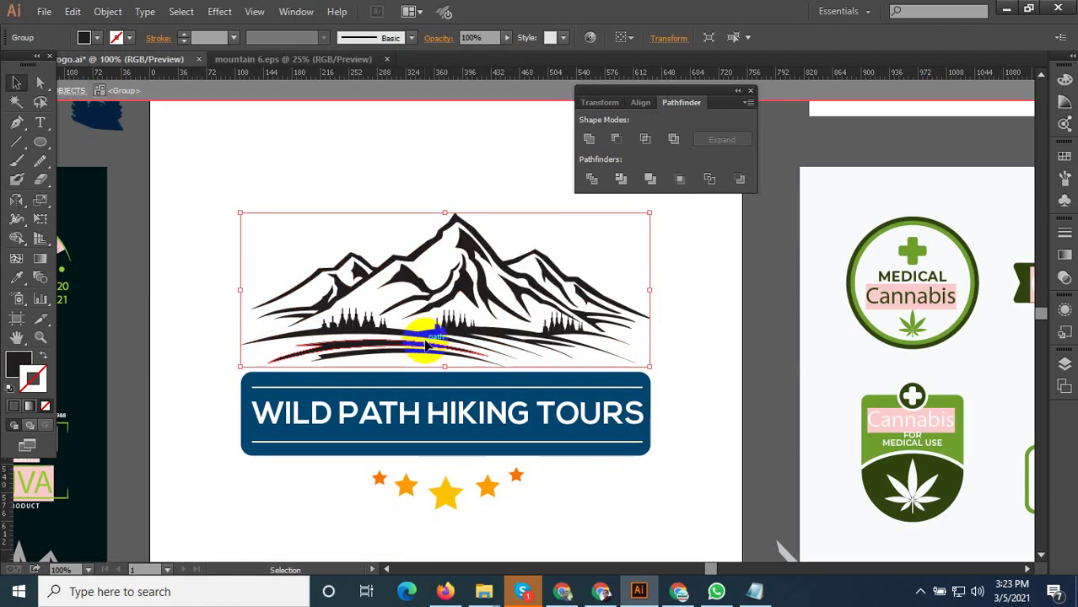
scroll(443, 346, "up", 3)
scroll(880, 411, "down", 1)
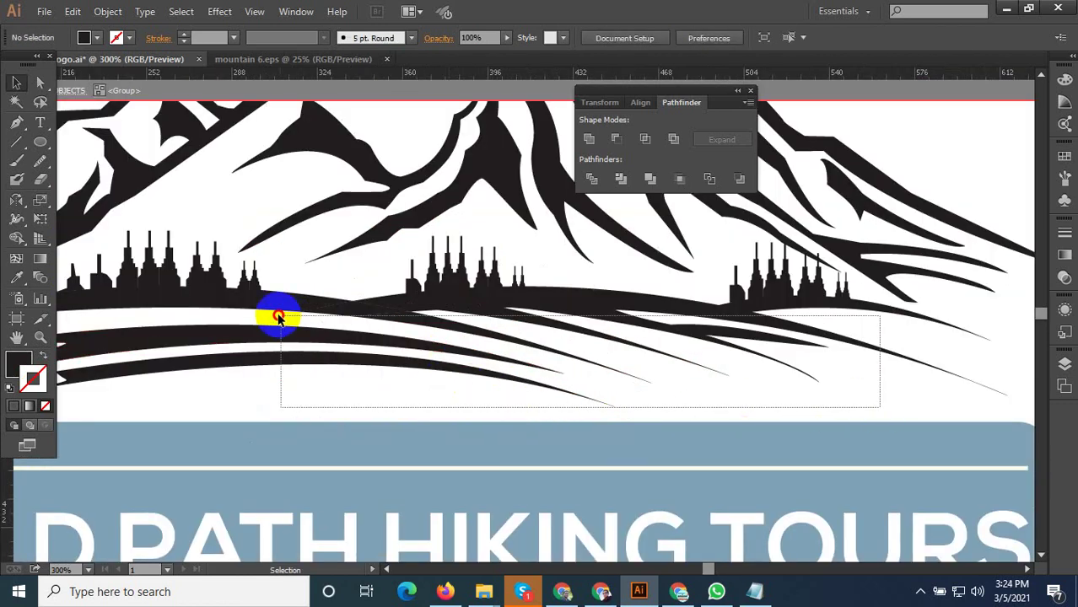
left_click_drag(878, 406, 212, 291)
scroll(380, 325, "down", 2)
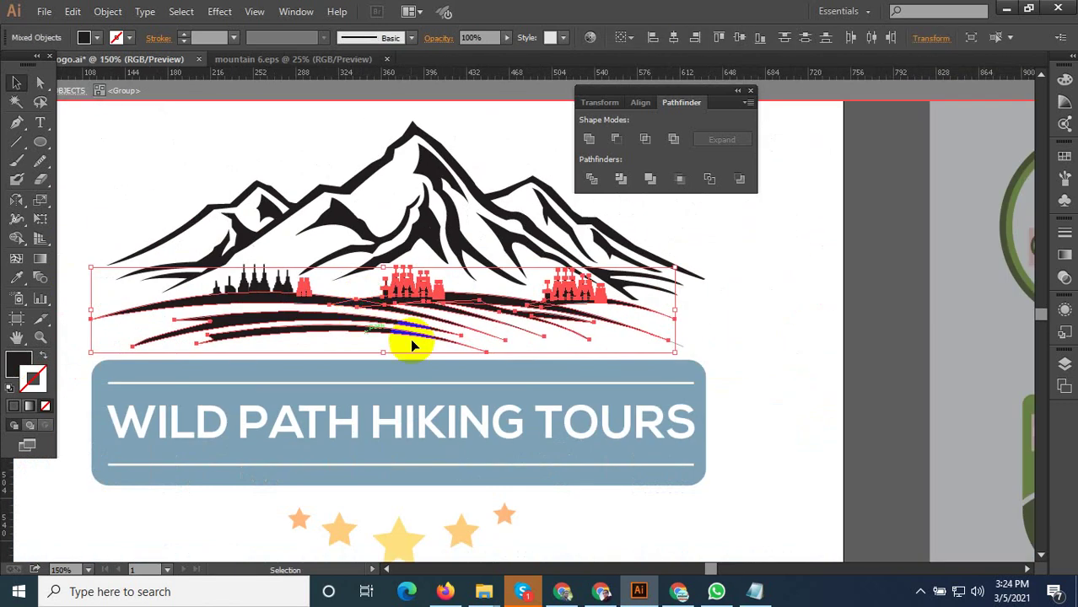
scroll(253, 297, "up", 3)
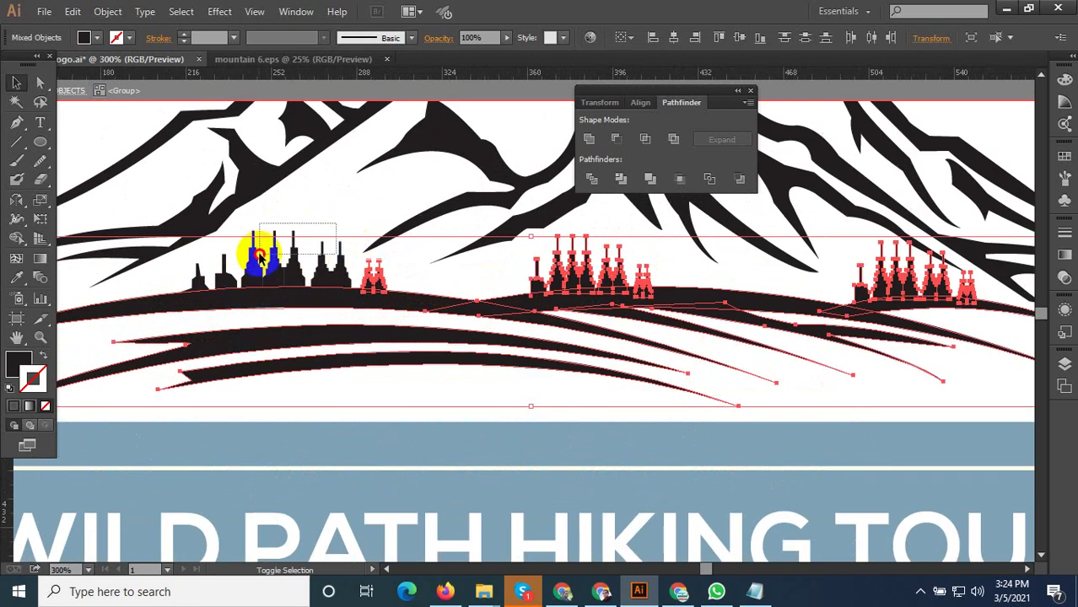
left_click_drag(351, 243, 217, 282)
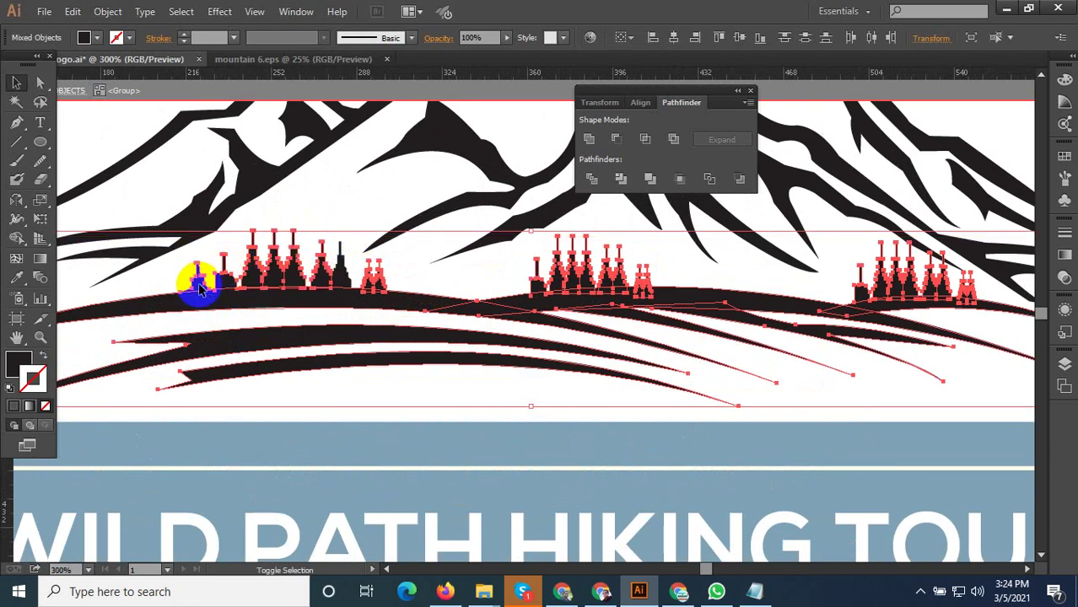
left_click(200, 288, "shift")
Sample the cannabis leaf's dark green and fill the trees and ground with it
left_click(18, 278)
scroll(308, 308, "down", 3)
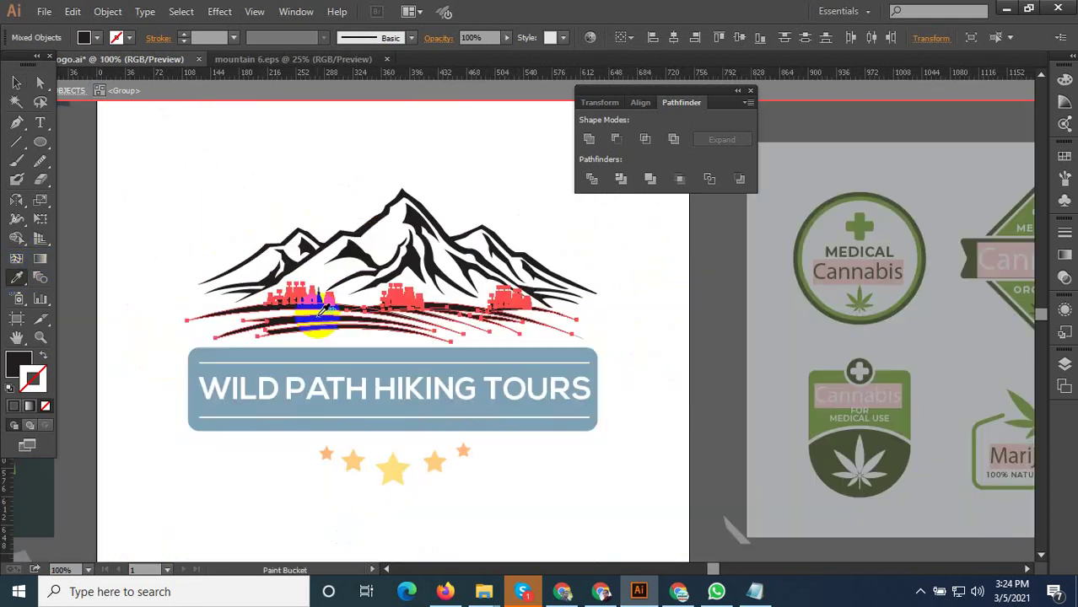
scroll(765, 385, "up", 3)
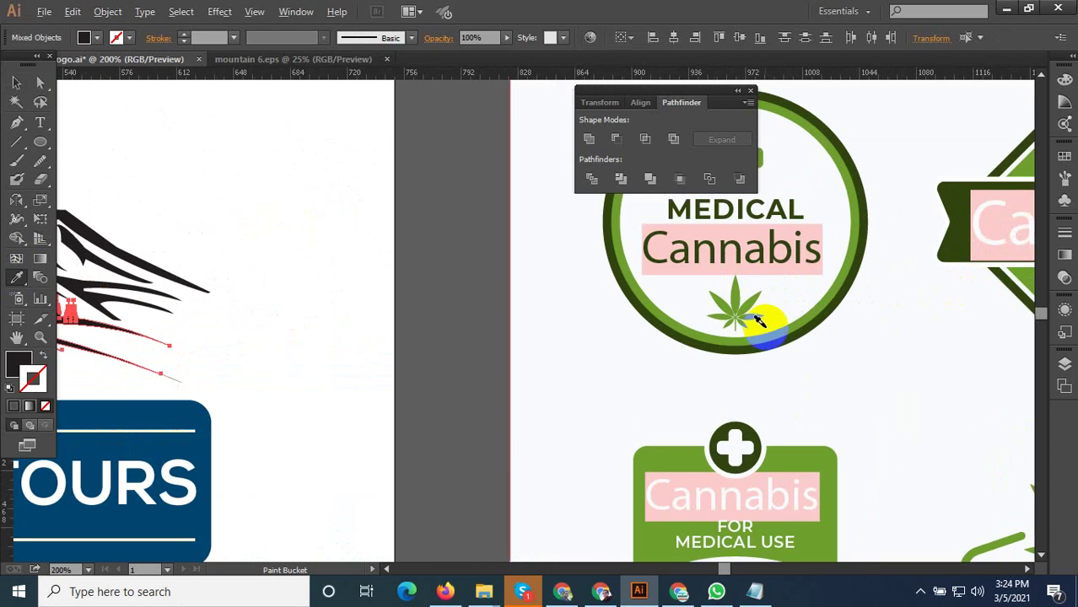
scroll(842, 344, "down", 5)
scroll(835, 324, "up", 3)
left_click(835, 324)
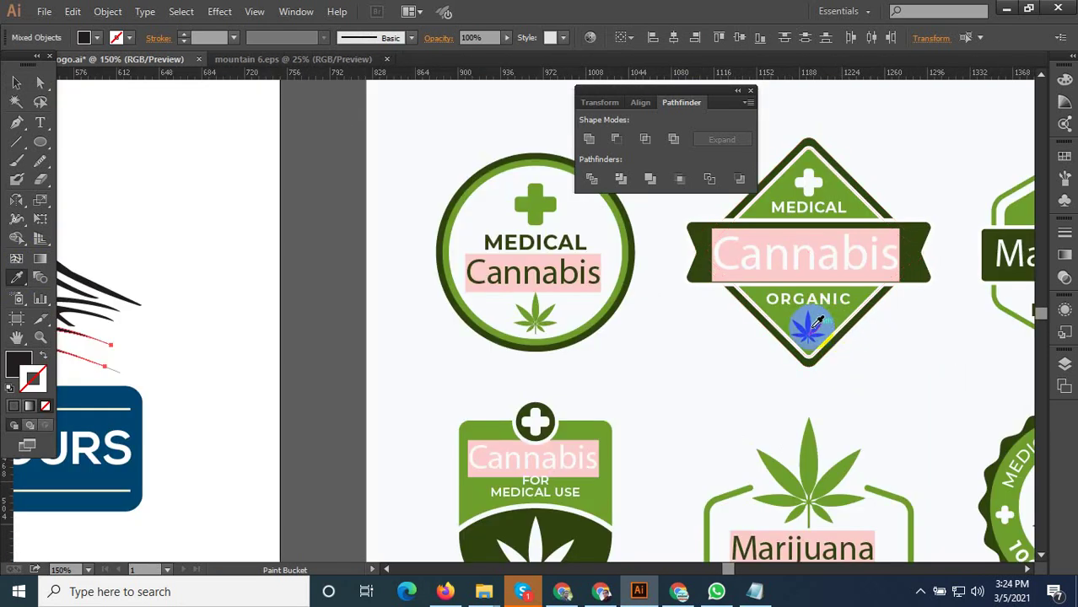
scroll(813, 324, "down", 4)
scroll(525, 241, "up", 6)
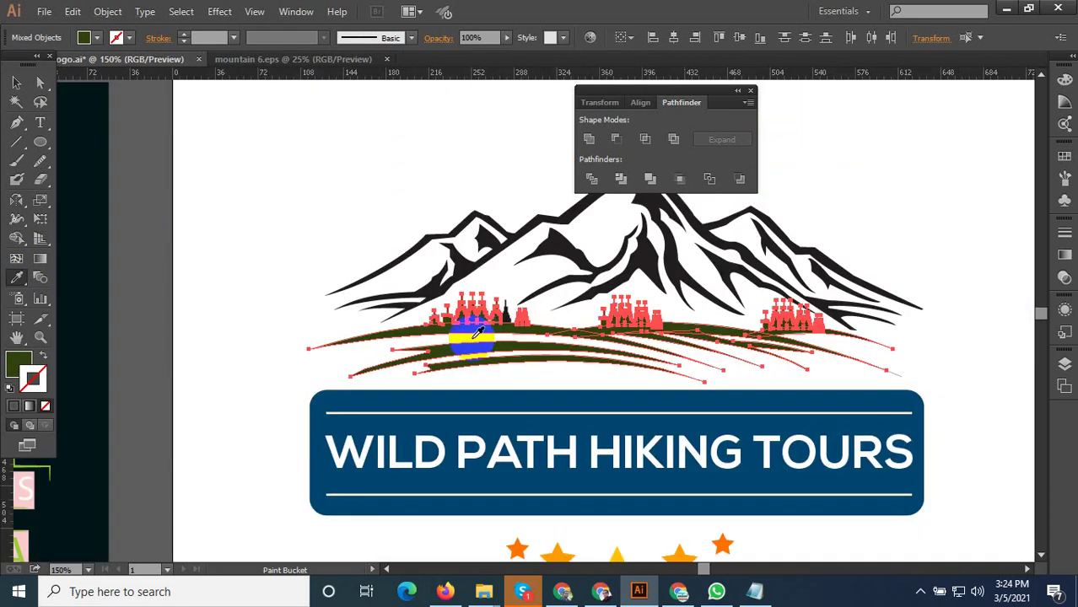
left_click(512, 301)
left_click(16, 81)
Ungroup the trees and grass artwork
left_click(431, 356)
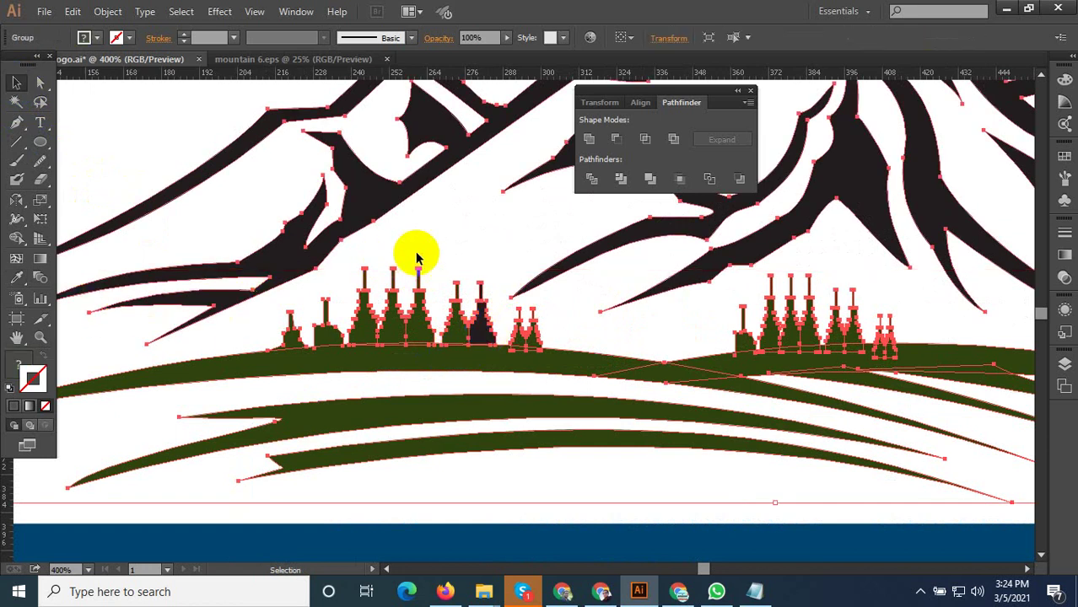
left_click(378, 221)
right_click(378, 221)
left_click(413, 306)
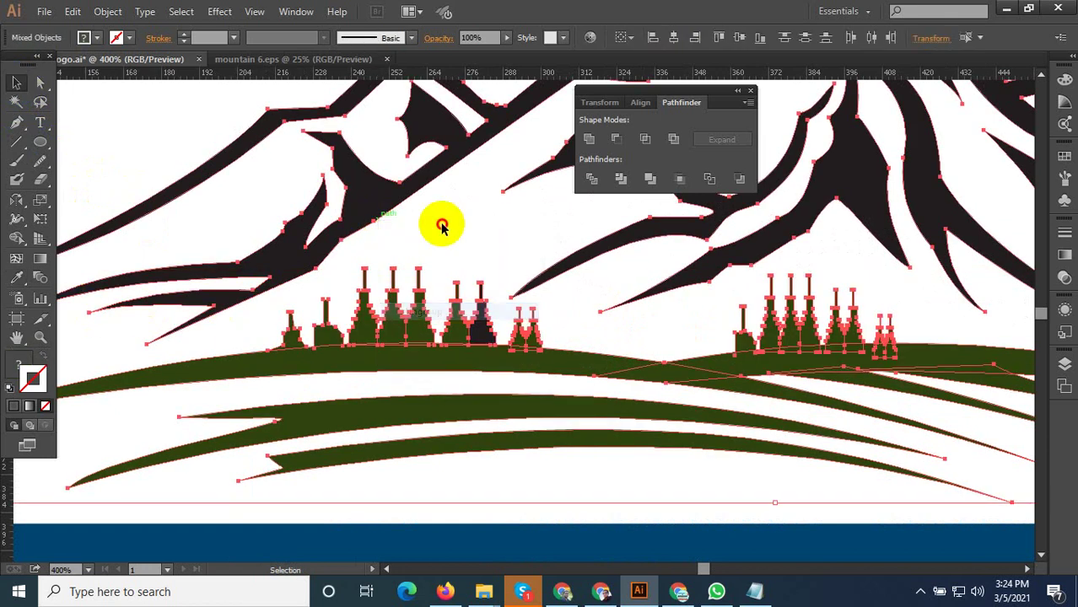
left_click(441, 223)
Paint the remaining small black tree the same dark green
left_click(478, 328)
left_click(19, 283)
left_click(409, 349)
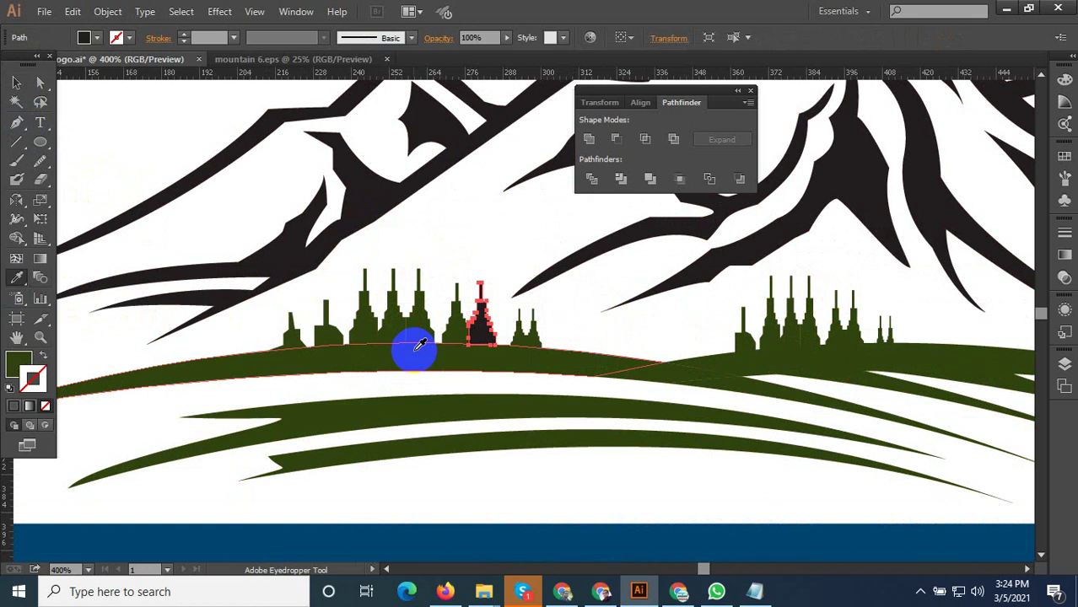
left_click(16, 82)
Fit the whole logo in view and check the mountain artwork's grouping
left_click(257, 245)
key("ctrl+0")
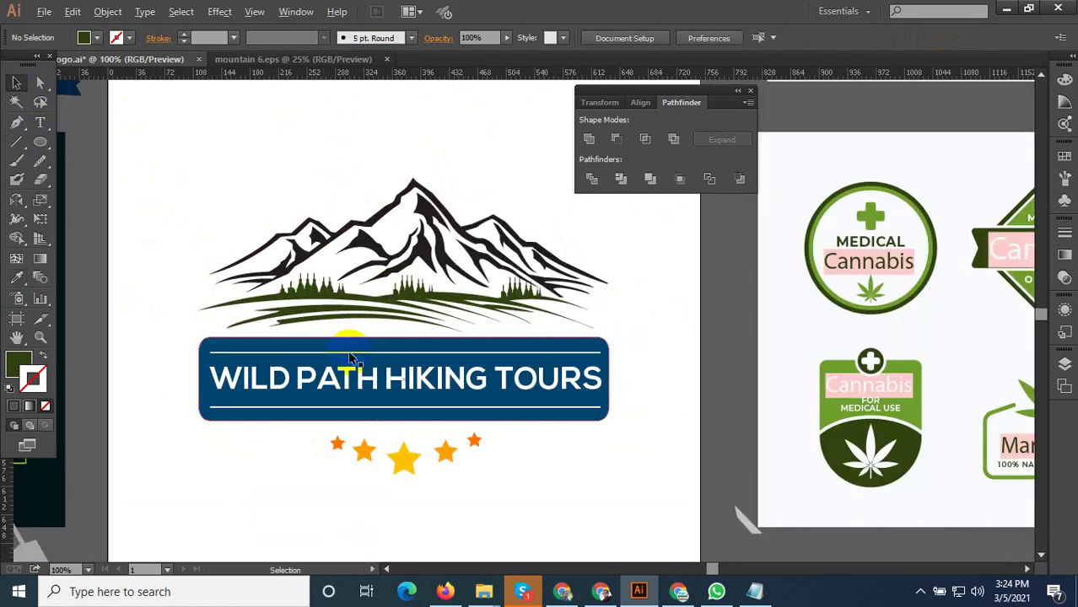
scroll(580, 299, "up", 5)
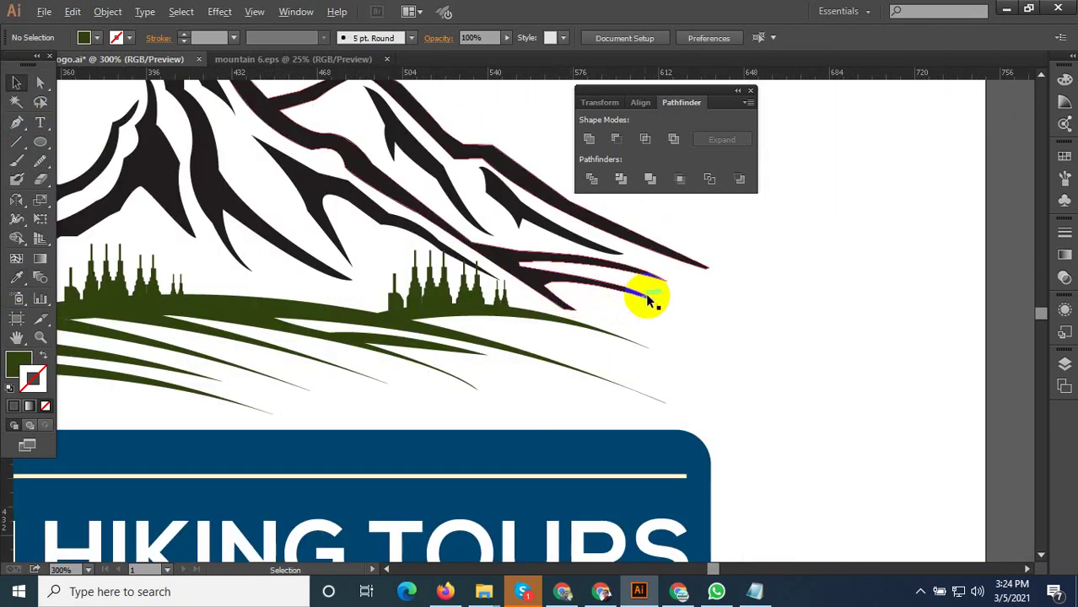
scroll(487, 223, "down", 1)
left_click_drag(436, 173, 84, 205)
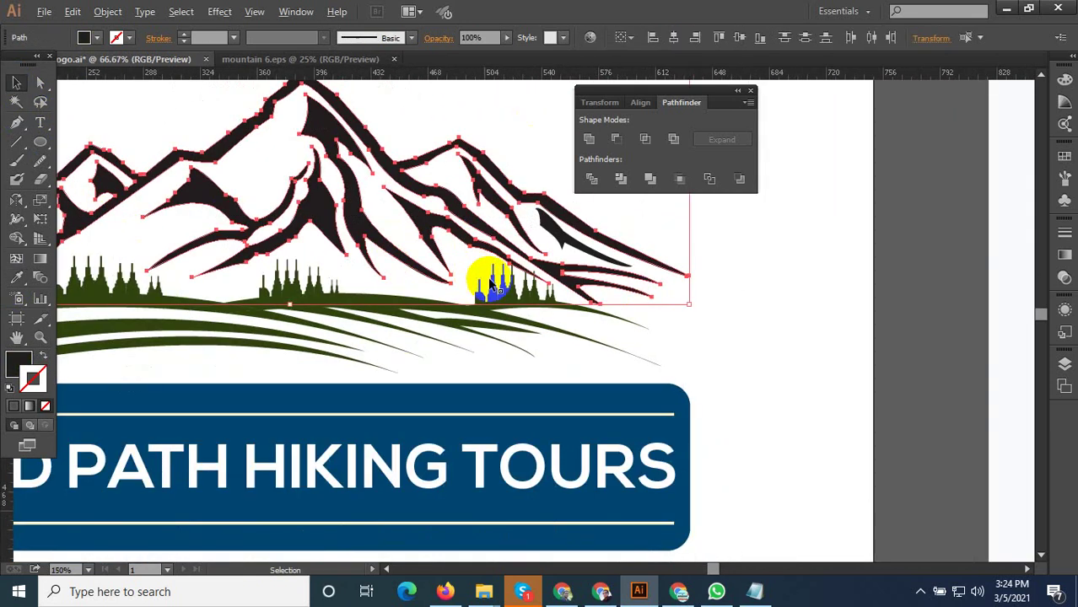
scroll(493, 300, "down", 3)
scroll(487, 316, "down", 2)
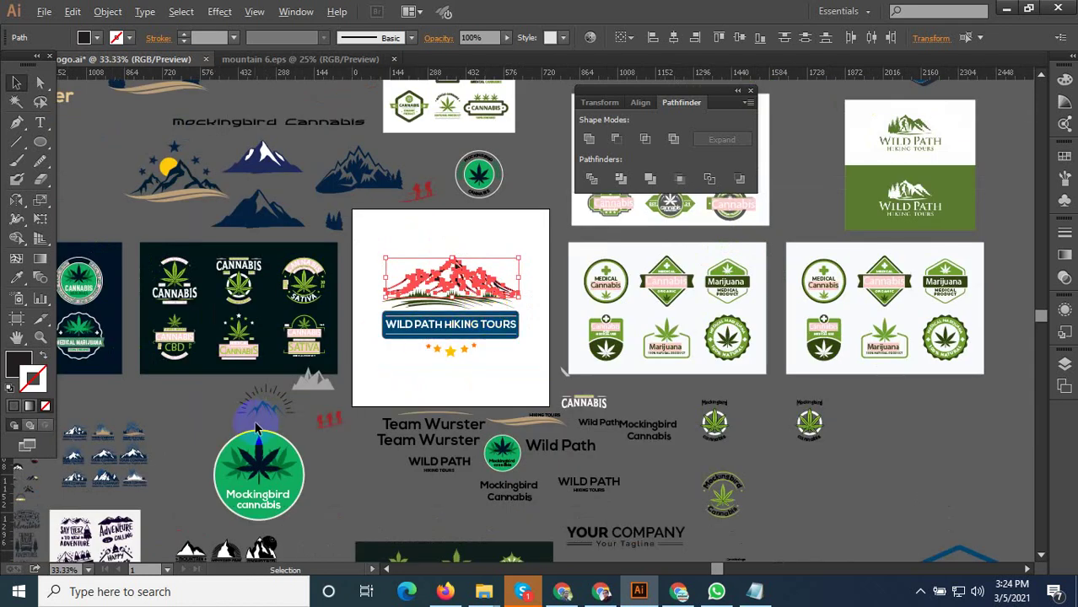
scroll(437, 335, "up", 2)
left_click(565, 354)
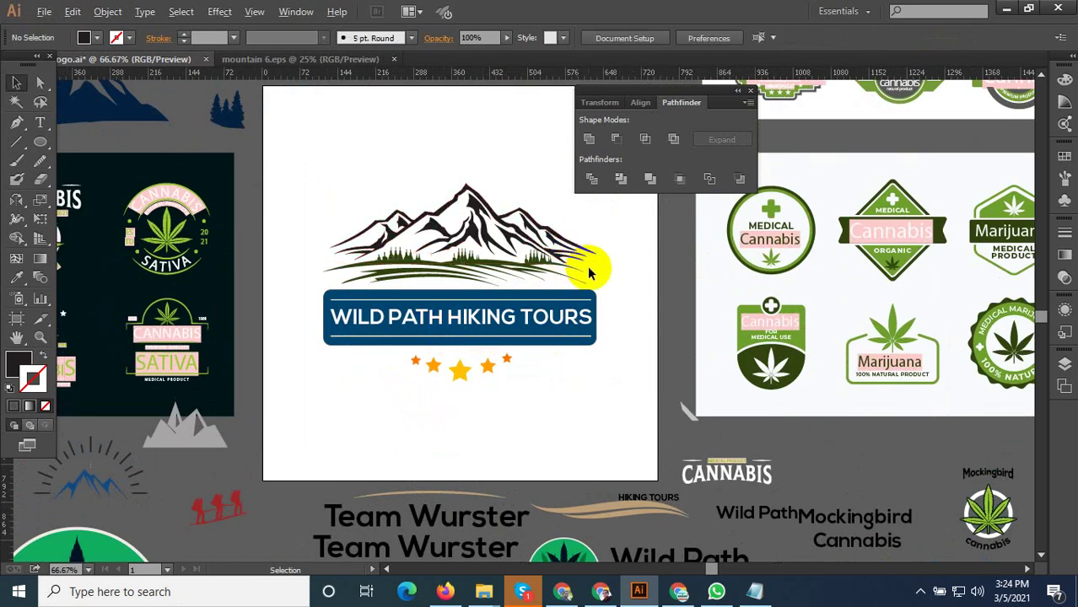
Fill the banner rectangle with the dark grass green using the Eyedropper
left_click(552, 295)
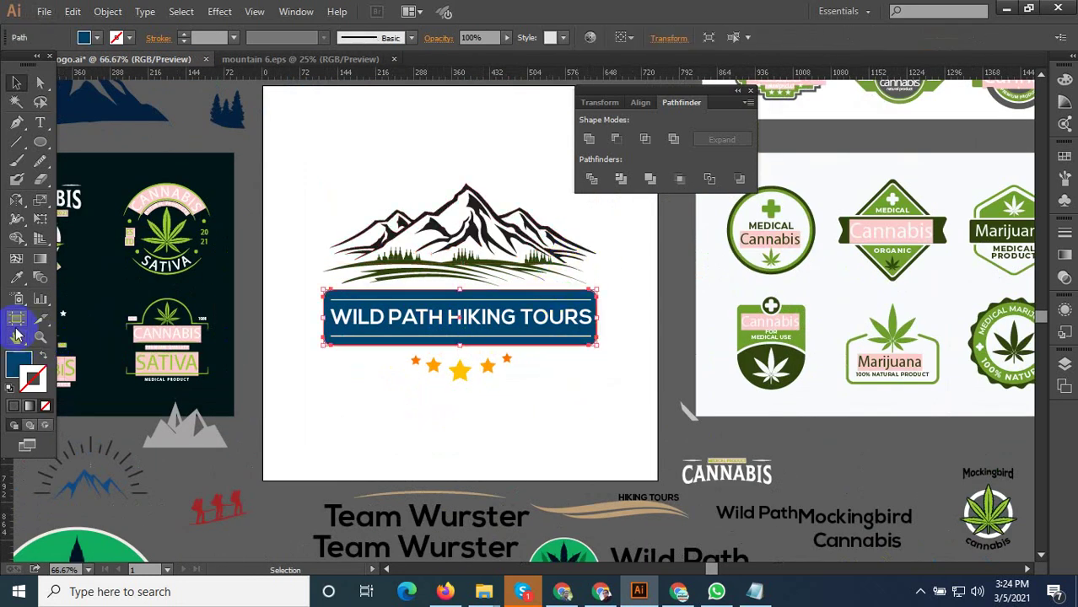
left_click(689, 411)
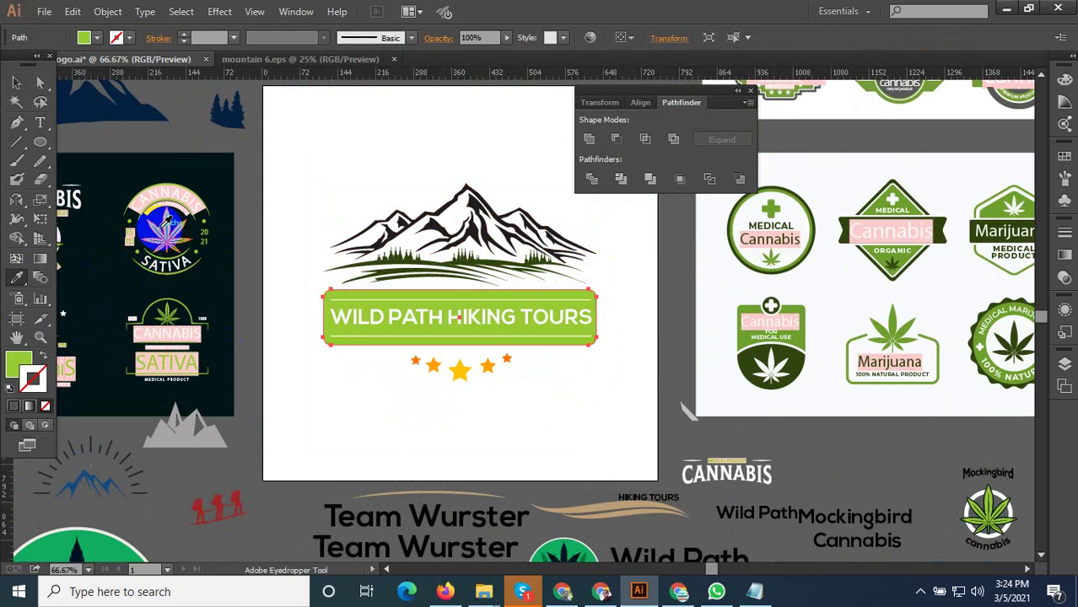
scroll(178, 215, "up", 2)
scroll(173, 400, "down", 2)
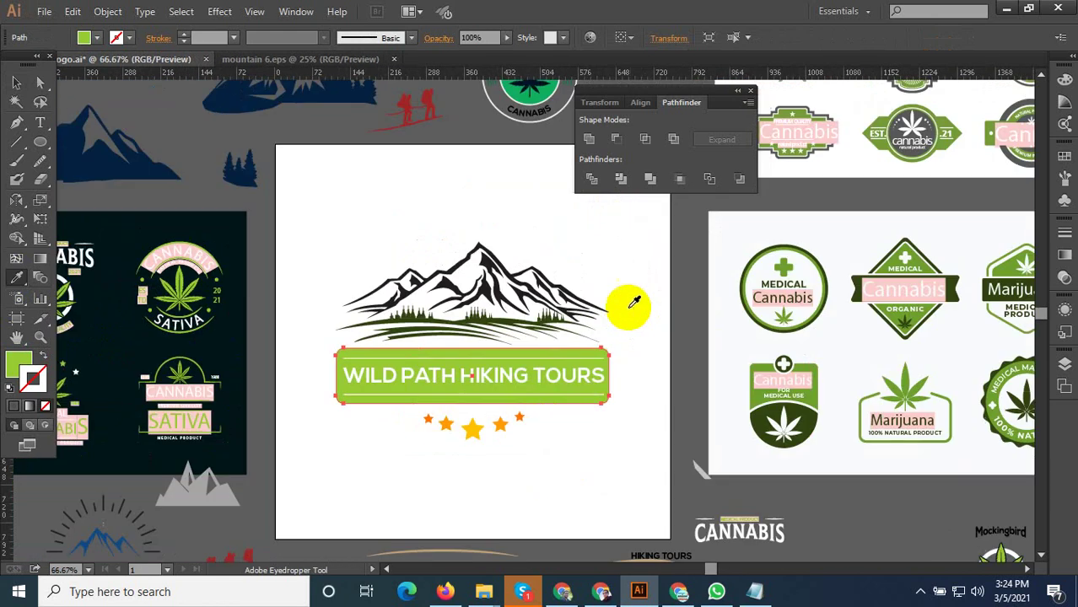
left_click(468, 323)
left_click(469, 321)
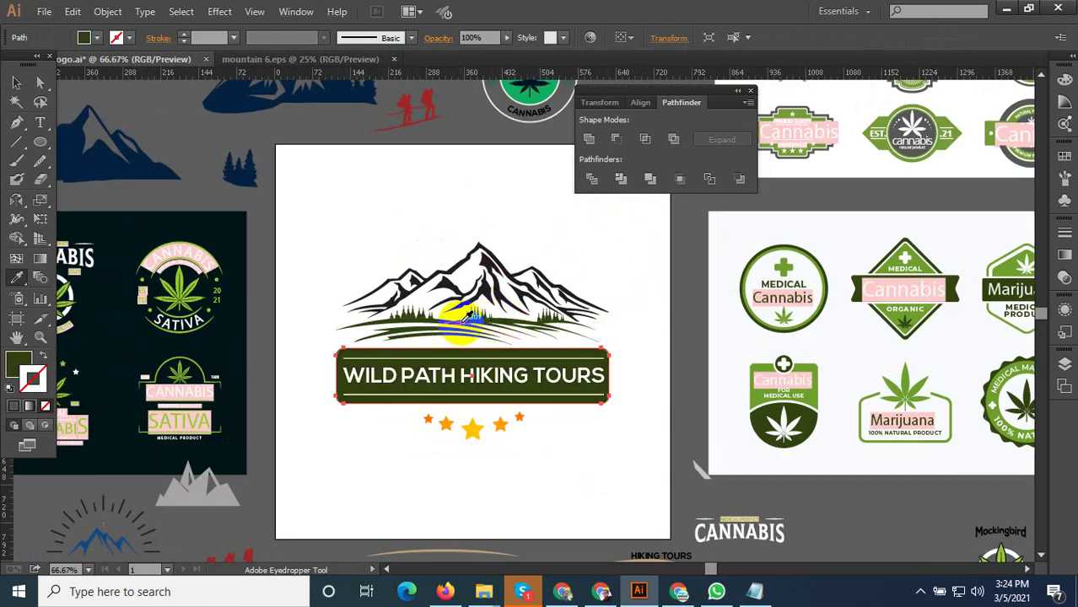
scroll(464, 321, "up", 2)
Select the tree cluster beneath the mountains
left_click(14, 84)
left_click(253, 228)
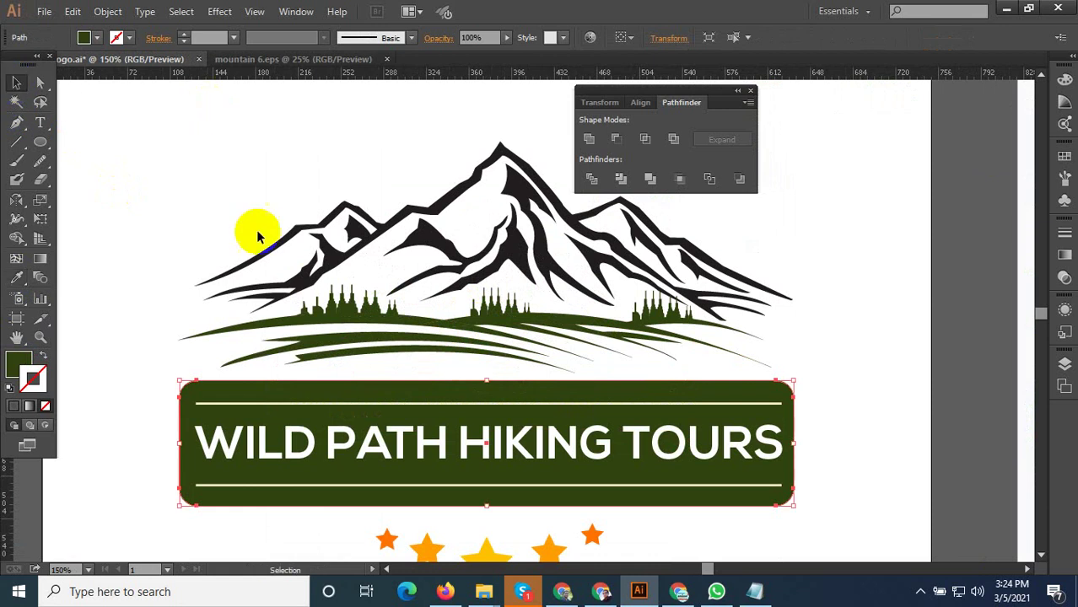
scroll(451, 311, "up", 2)
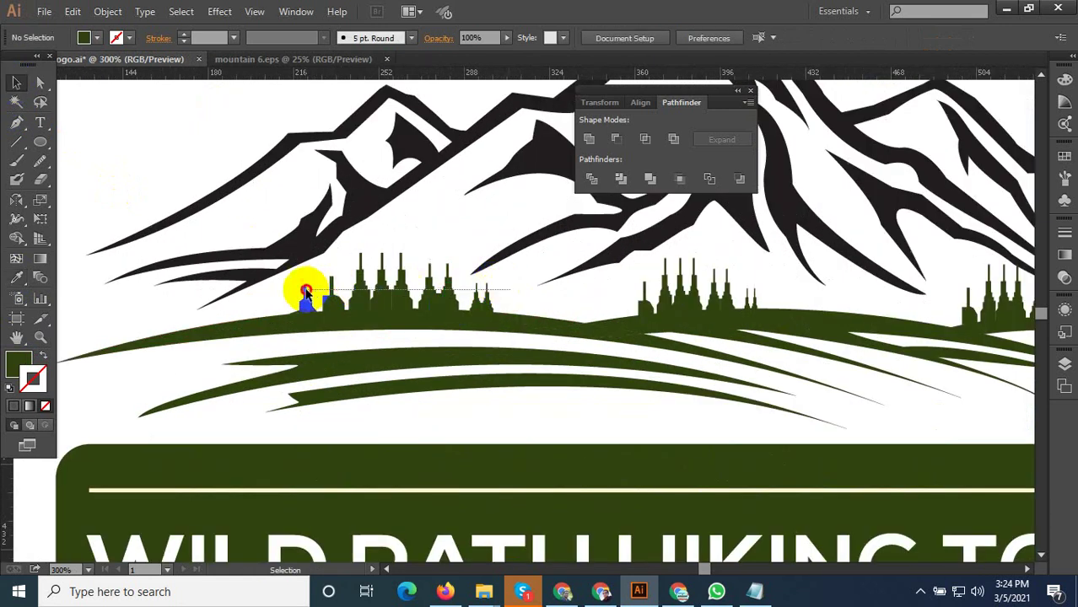
left_click_drag(498, 286, 289, 305)
Recolour the selected left tree cluster light green with the Eyedropper
left_click(16, 277)
scroll(588, 335, "down", 5)
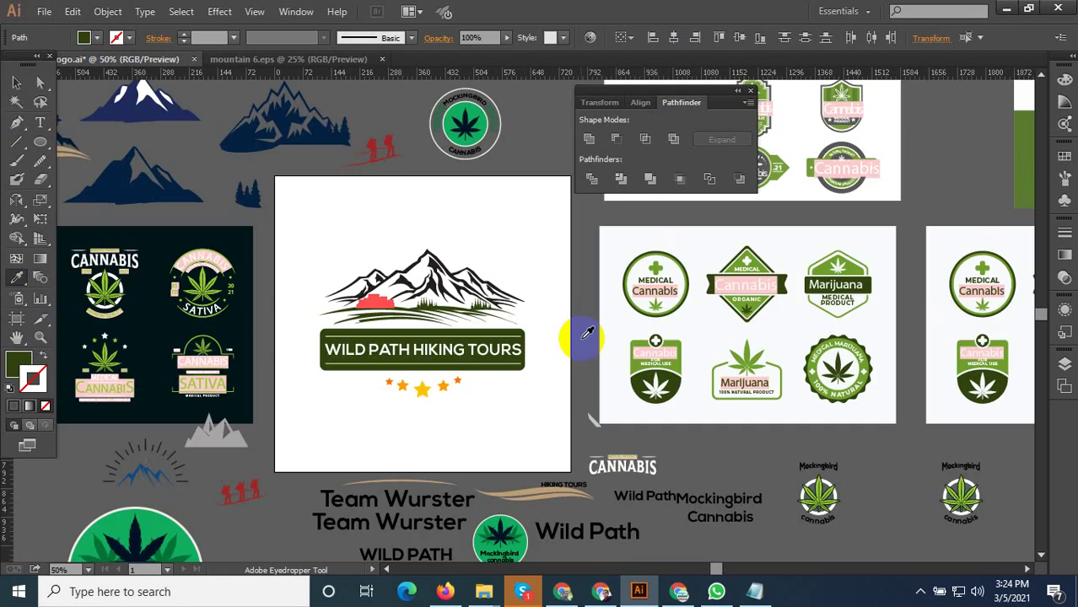
scroll(253, 301, "up", 1)
scroll(253, 301, "up", 2)
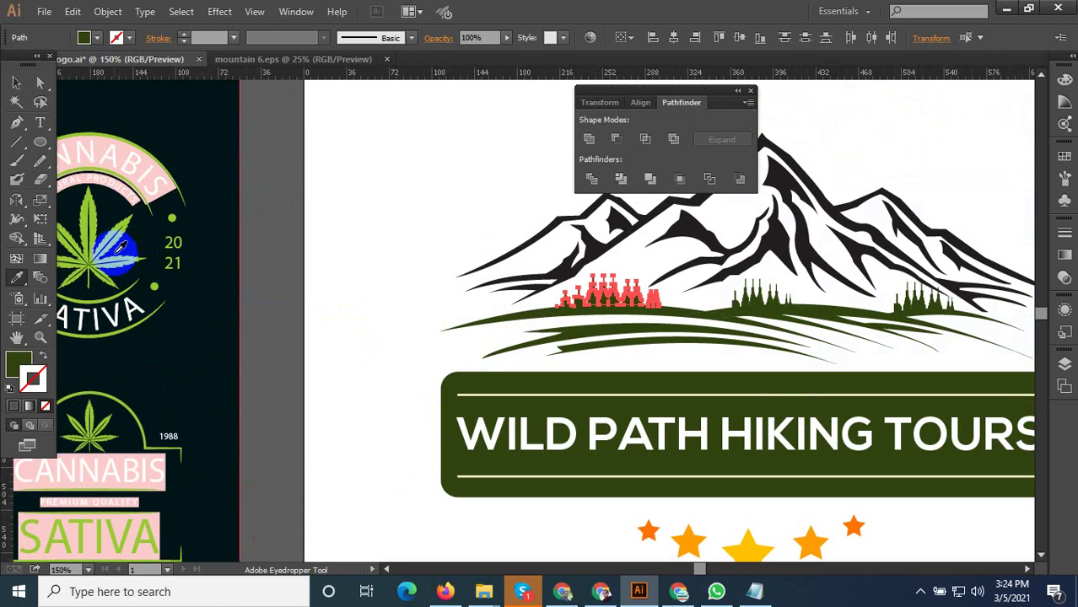
scroll(531, 333, "up", 2)
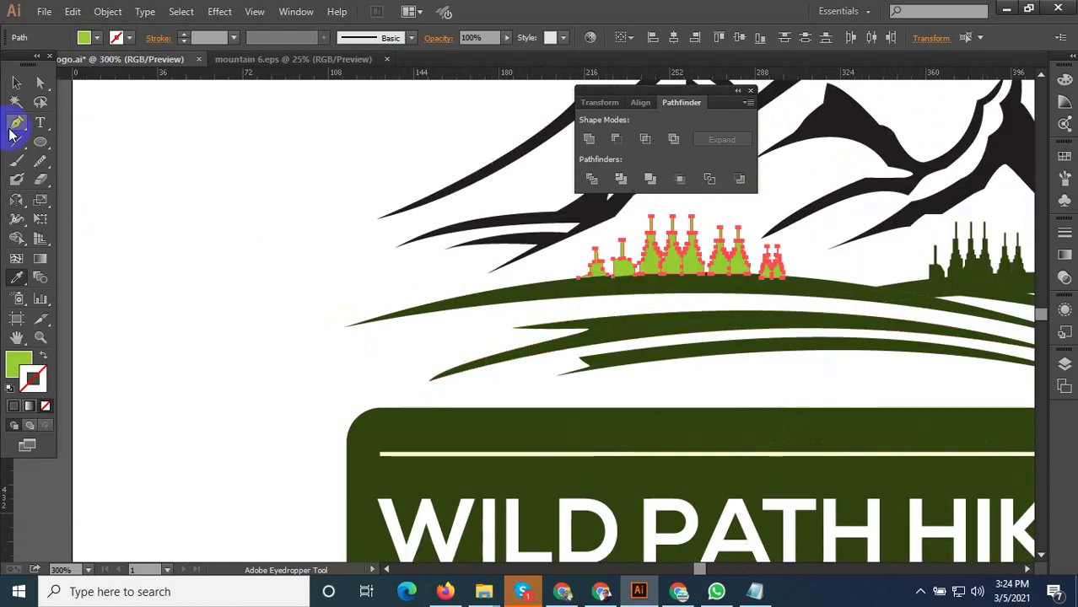
left_click(16, 82)
left_click(271, 275)
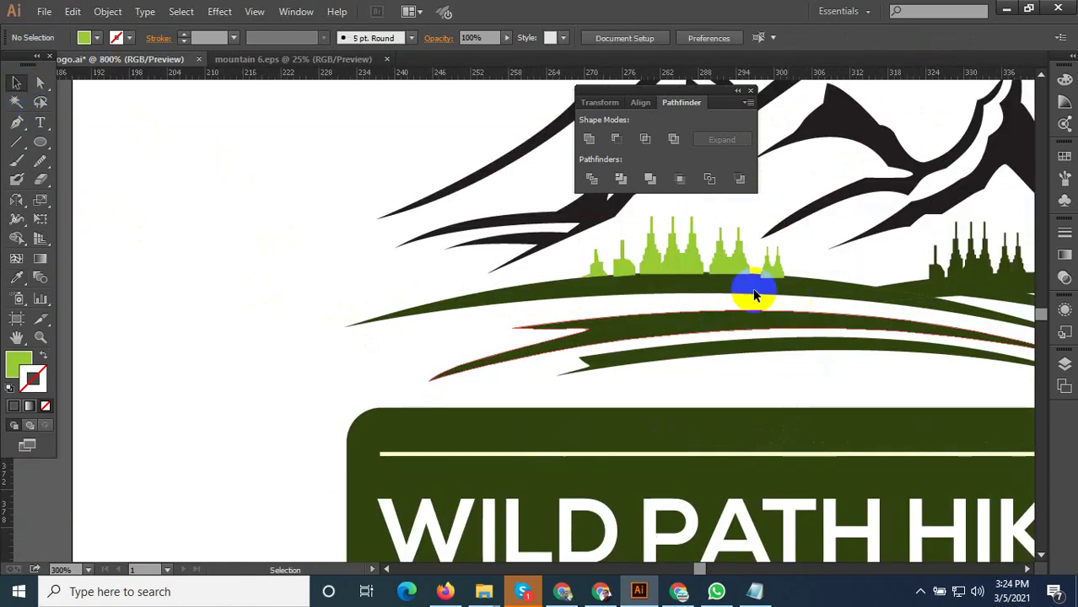
Select the remaining dark-green middle and right tree clusters
scroll(750, 289, "up", 3)
scroll(378, 320, "down", 2)
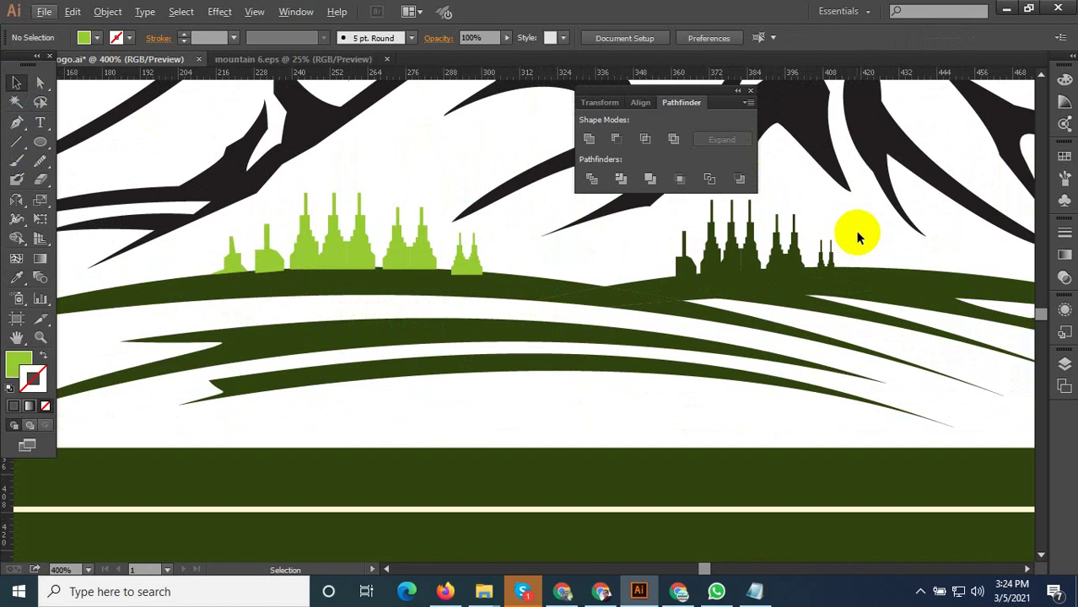
left_click_drag(852, 229, 667, 263)
left_click(435, 331, "shift")
scroll(435, 331, "down", 1)
scroll(834, 275, "down", 2)
scroll(830, 301, "up", 3)
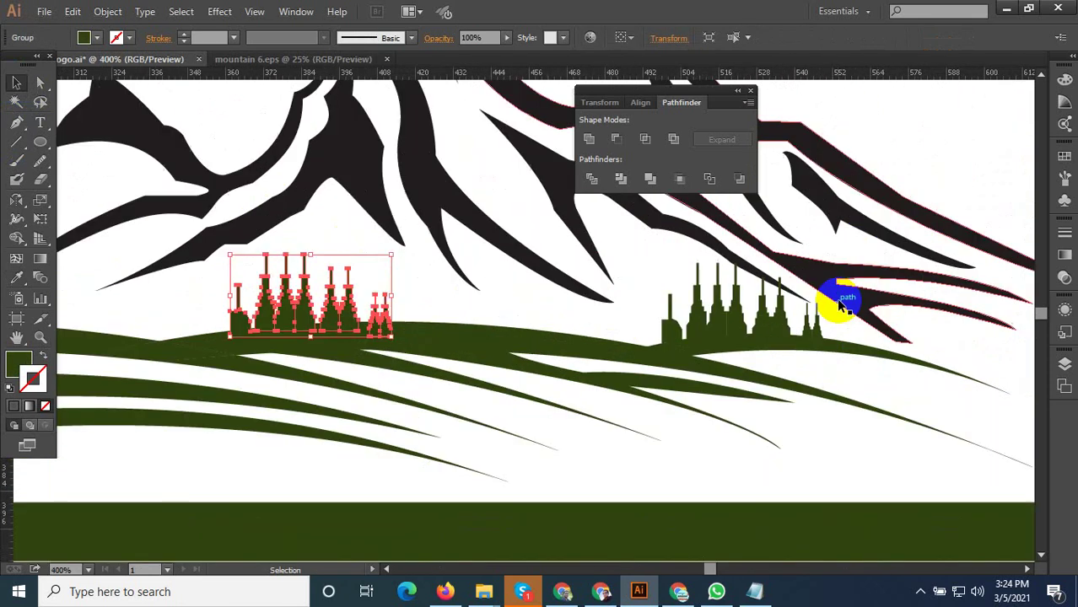
left_click(634, 323, "shift")
Apply the left trees' light green to those clusters, then add the left trees to the selection
left_click(16, 278)
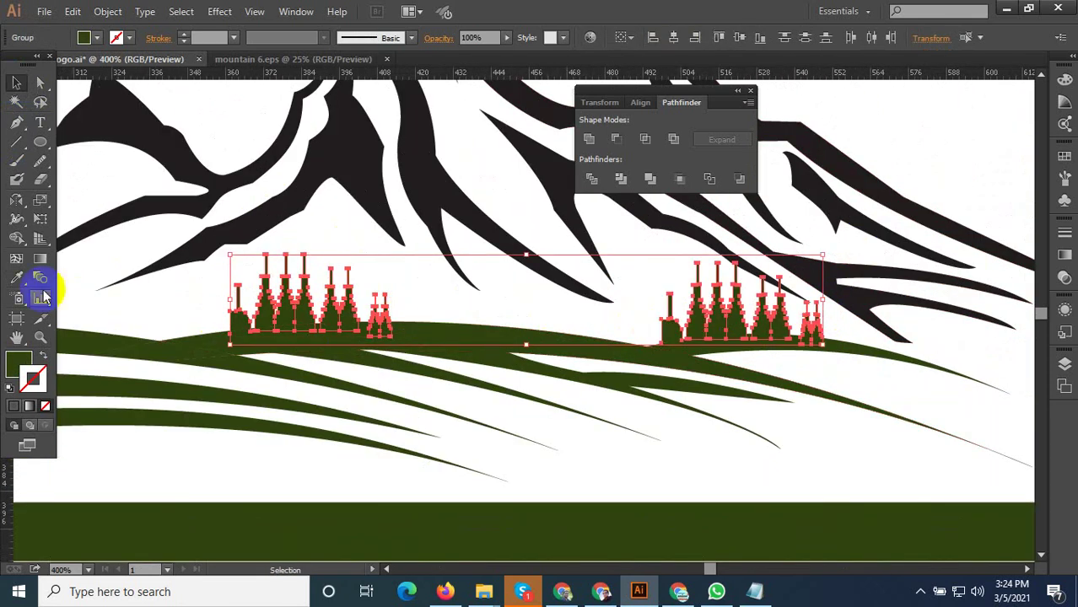
scroll(367, 326, "down", 2)
left_click(278, 301)
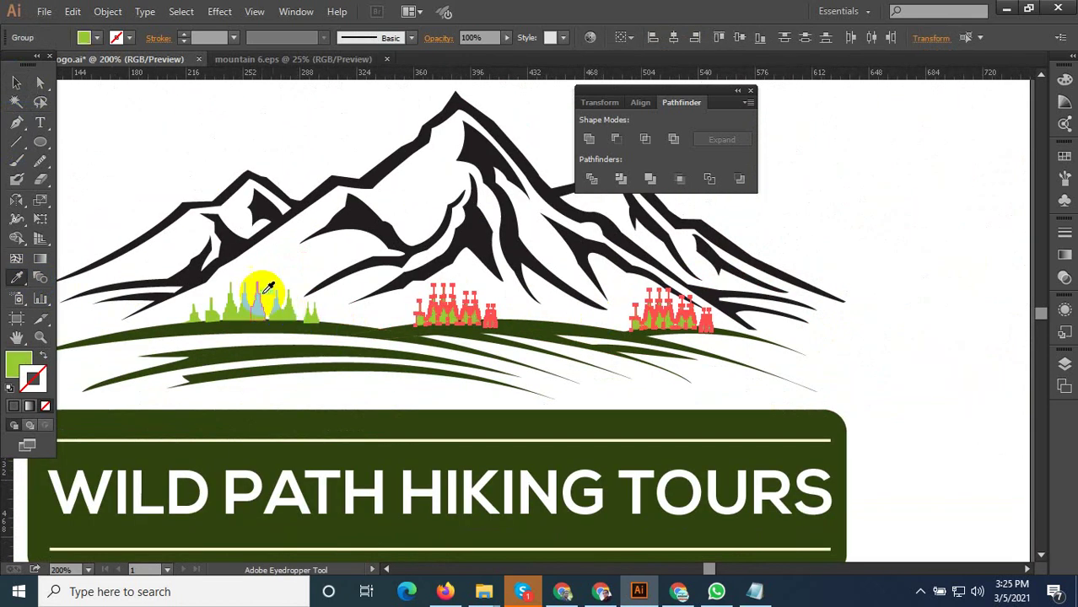
left_click(16, 81)
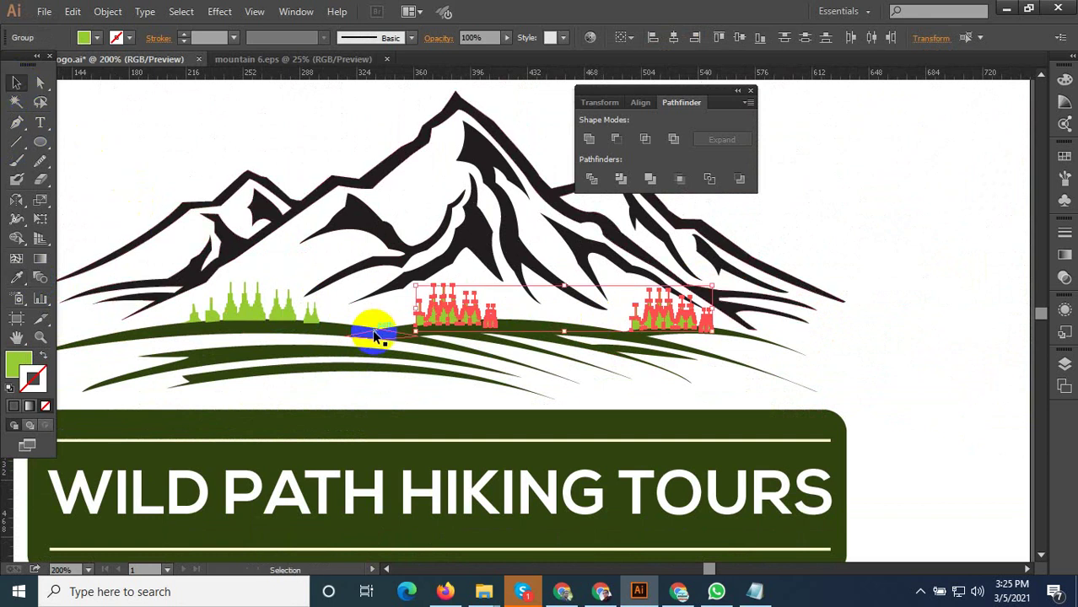
left_click(252, 304, "shift")
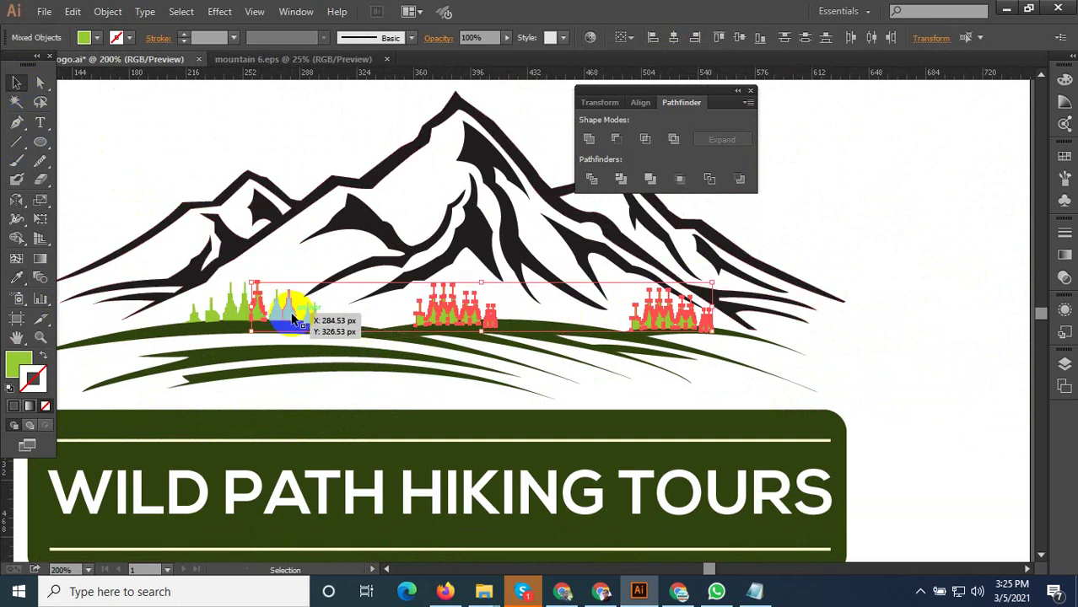
Group the shapes of the left tree cluster
scroll(293, 319, "up", 2)
left_click(214, 321, "shift")
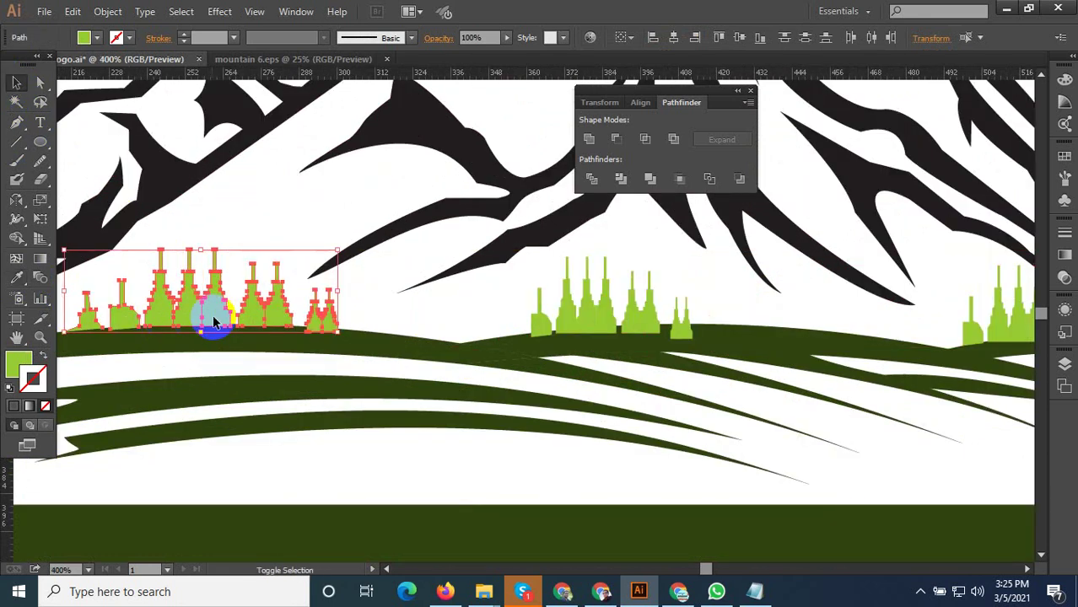
right_click(226, 313)
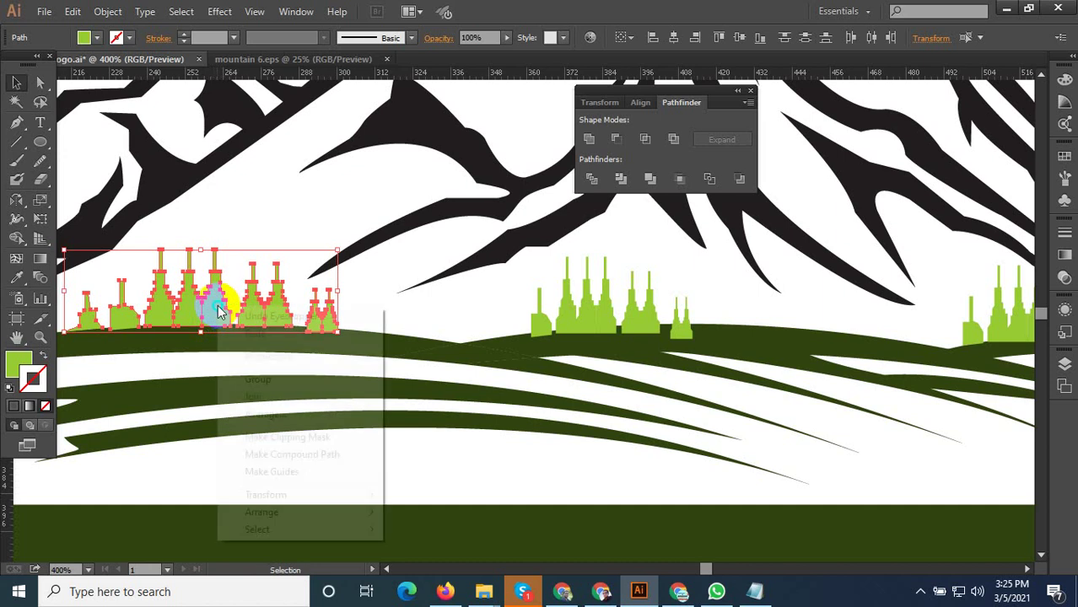
left_click(258, 376)
Send all three tree groups behind the mountains
left_click(564, 319, "shift")
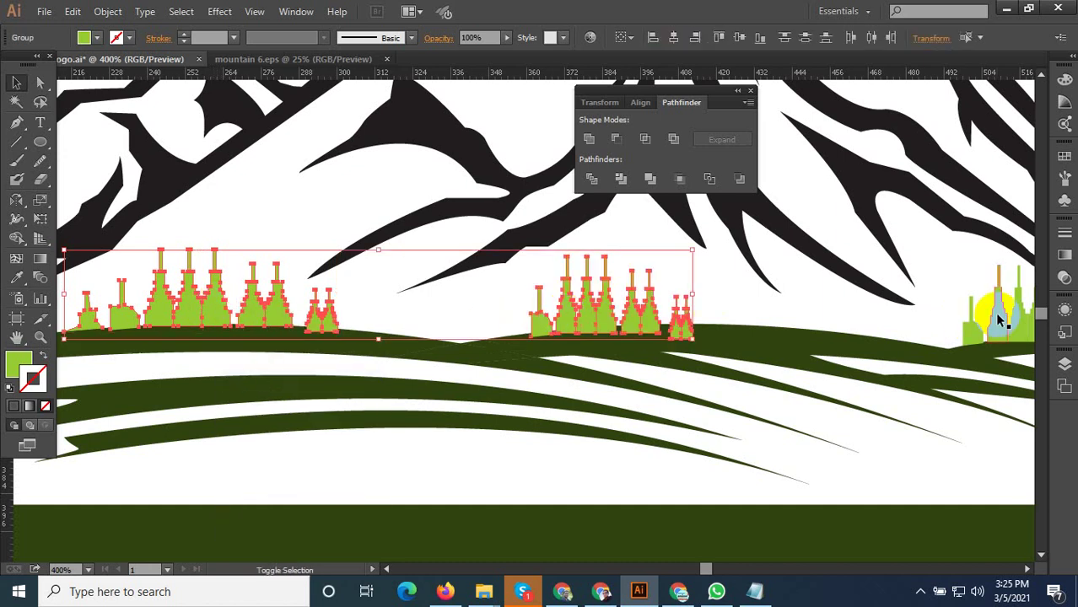
left_click(993, 320, "shift")
right_click(685, 329)
mouse_move(733, 455)
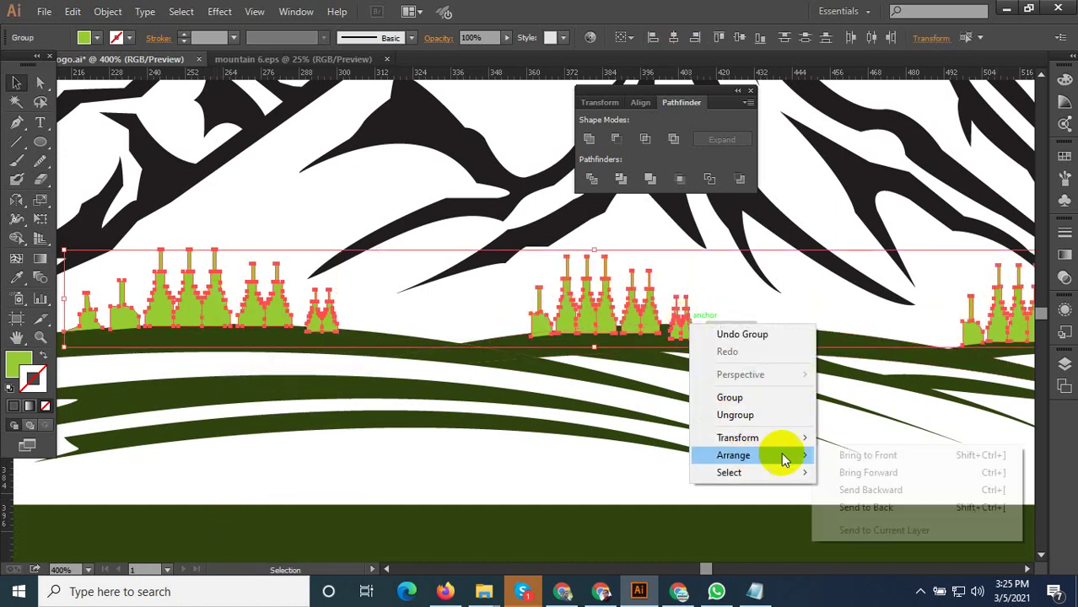
left_click(865, 507)
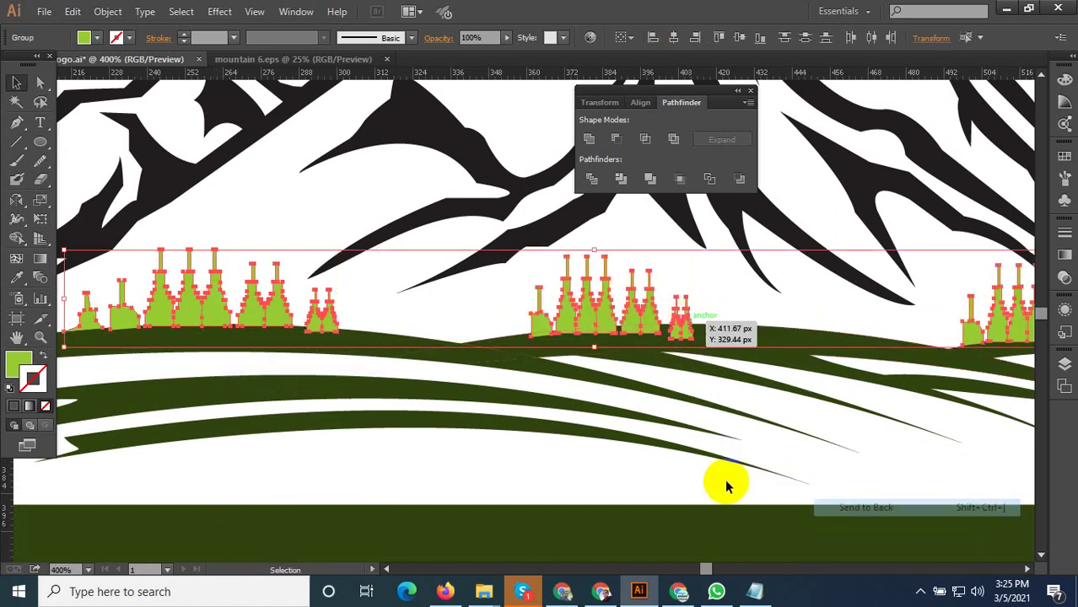
left_click(481, 470)
Group the mountains, trees and grass bands into one object
scroll(447, 462, "down", 1)
scroll(448, 459, "down", 2)
scroll(448, 457, "down", 2)
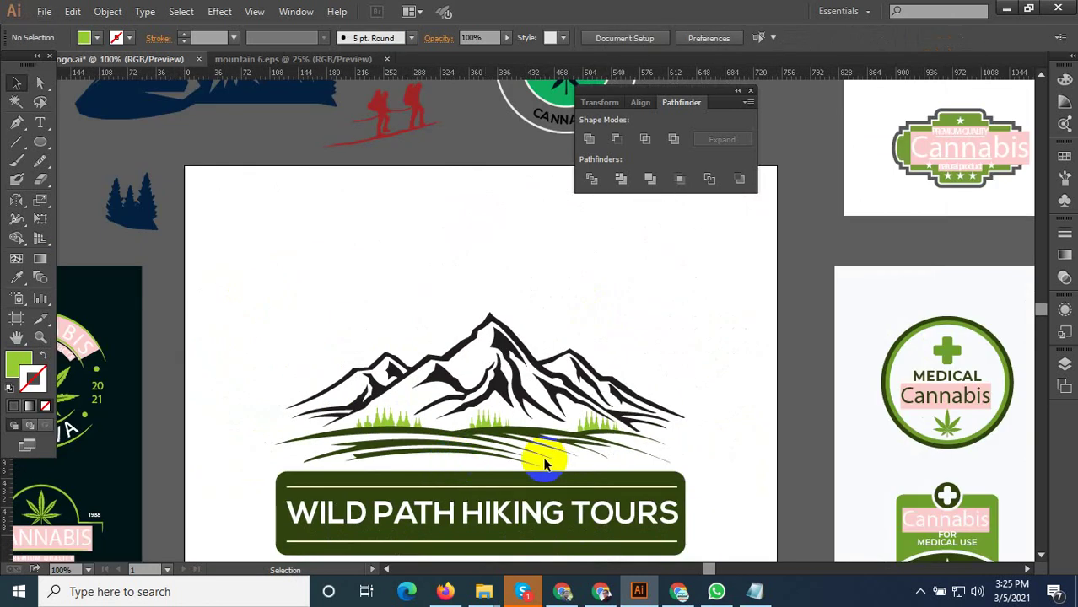
scroll(523, 358, "down", 1)
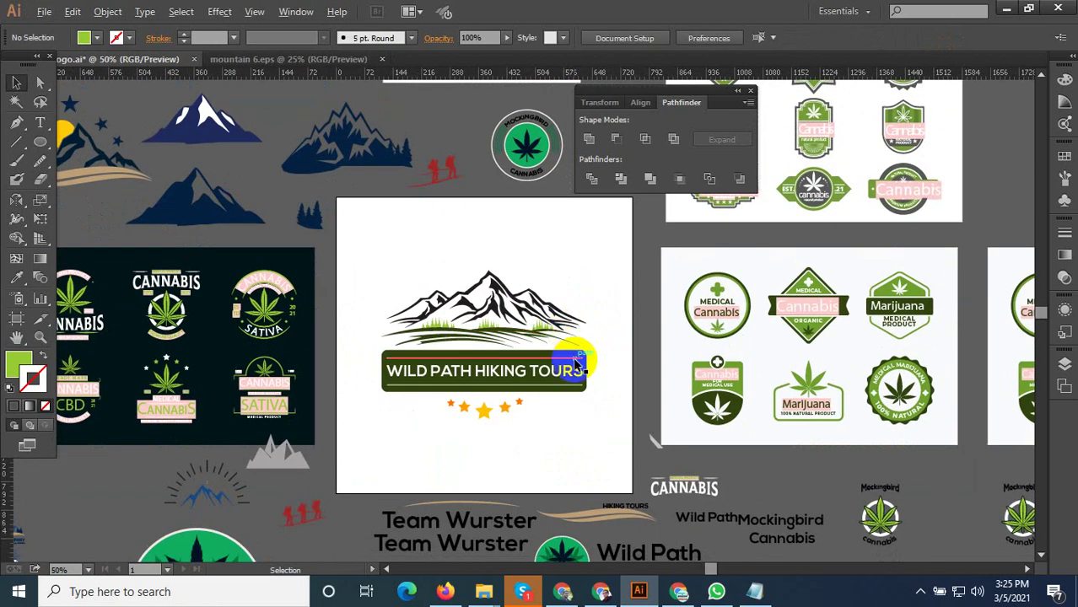
scroll(558, 385, "up", 1)
mouse_move(592, 250)
left_mouse_down()
mouse_move(524, 270)
mouse_move(476, 359)
left_mouse_up()
scroll(476, 358, "up", 2)
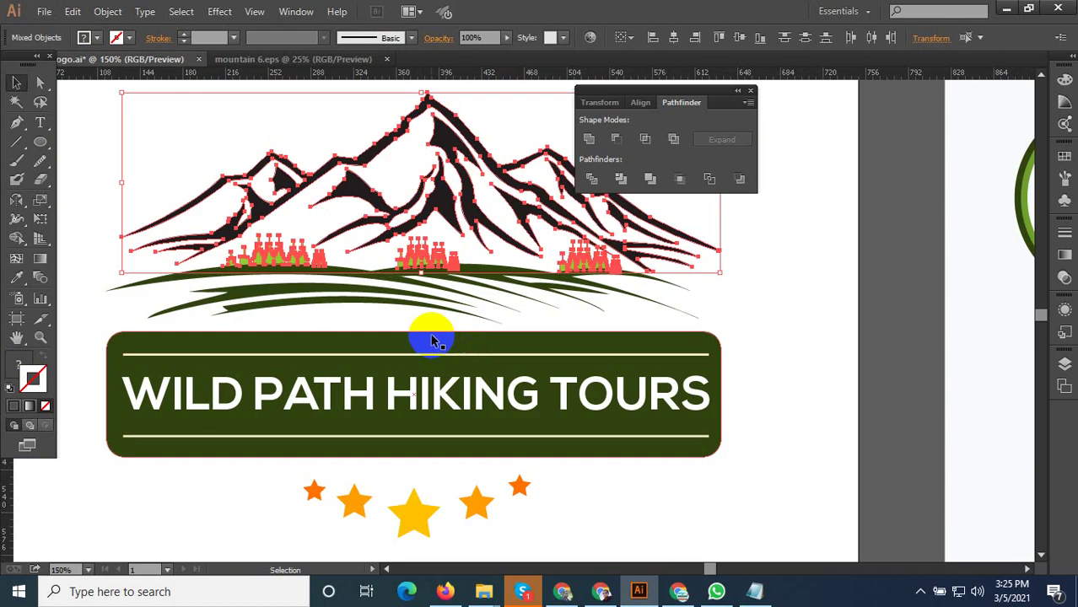
left_click(588, 310, "shift")
right_click(354, 199)
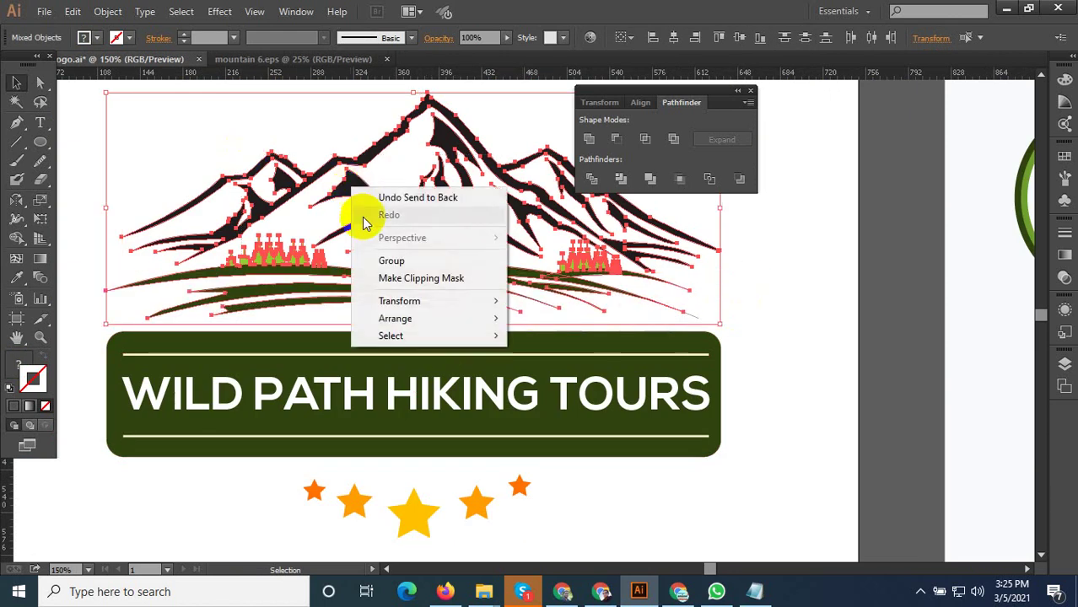
left_click(375, 260)
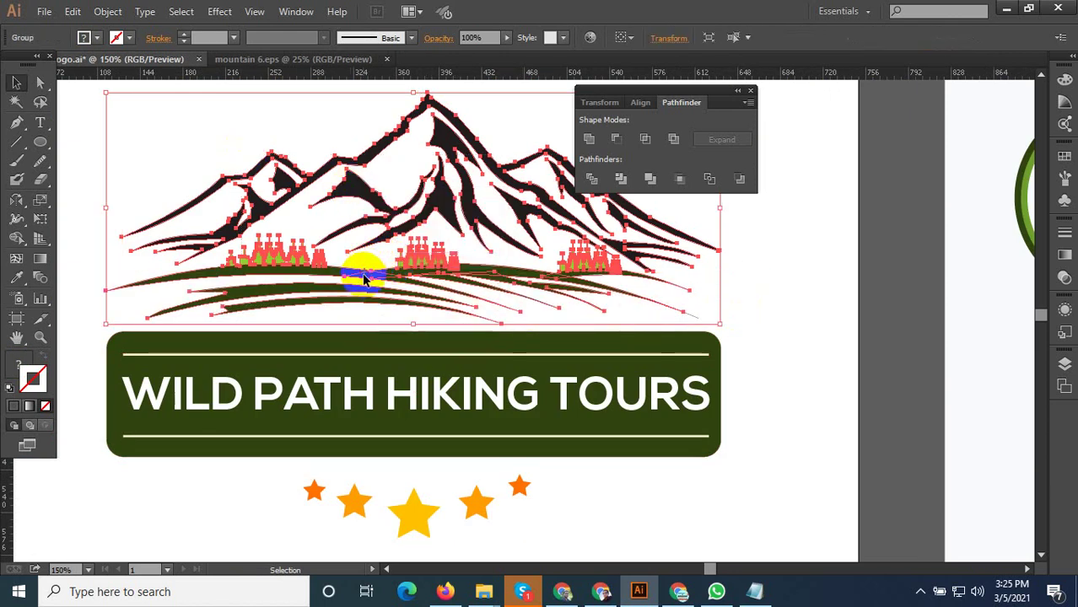
left_click(362, 273)
scroll(364, 351, "down", 2)
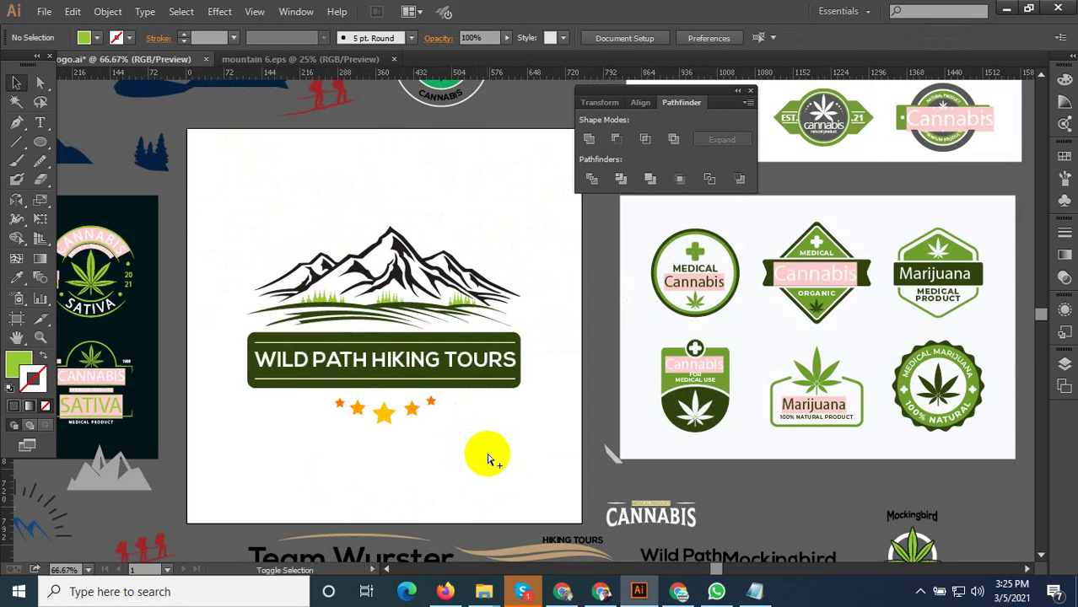
Export the logo through Save for Web as a JPEG named Mountain-Logo-2
key("ctrl+alt+shift+s")
left_click(873, 535)
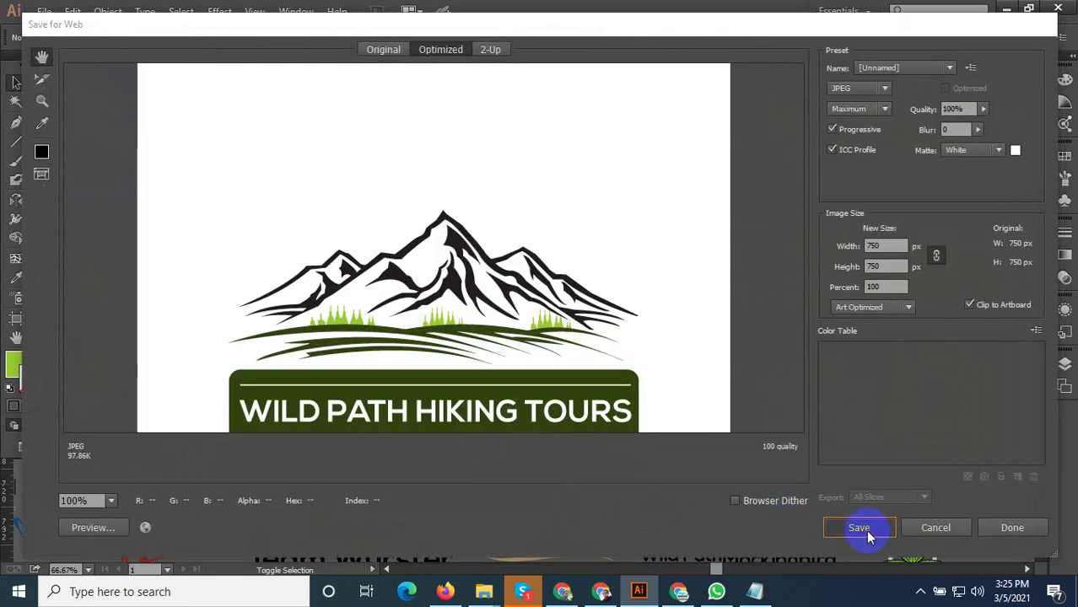
left_click(270, 194)
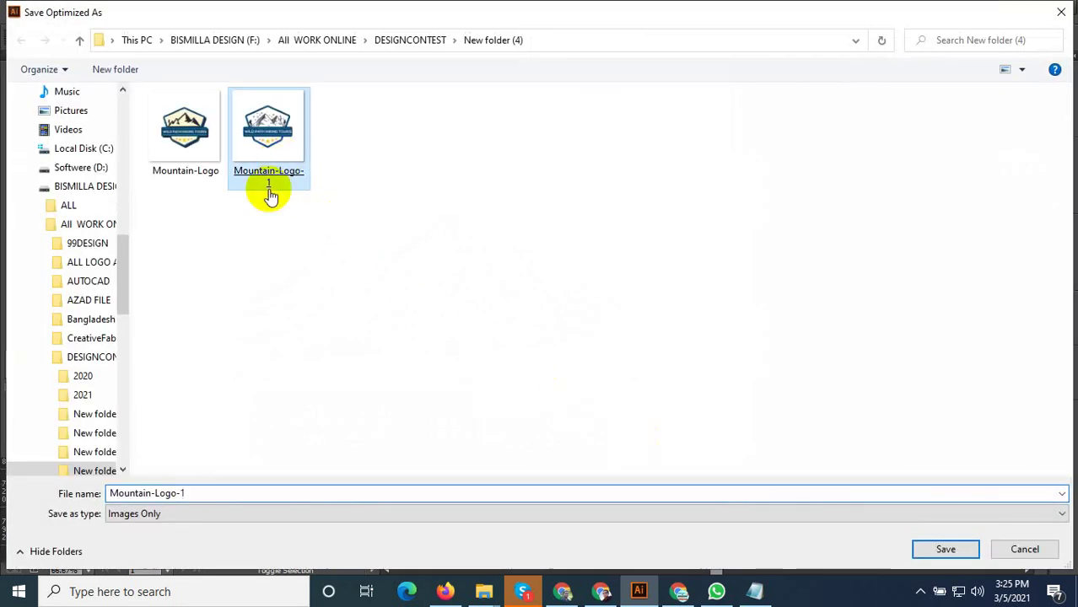
double_click(209, 496)
type("2")
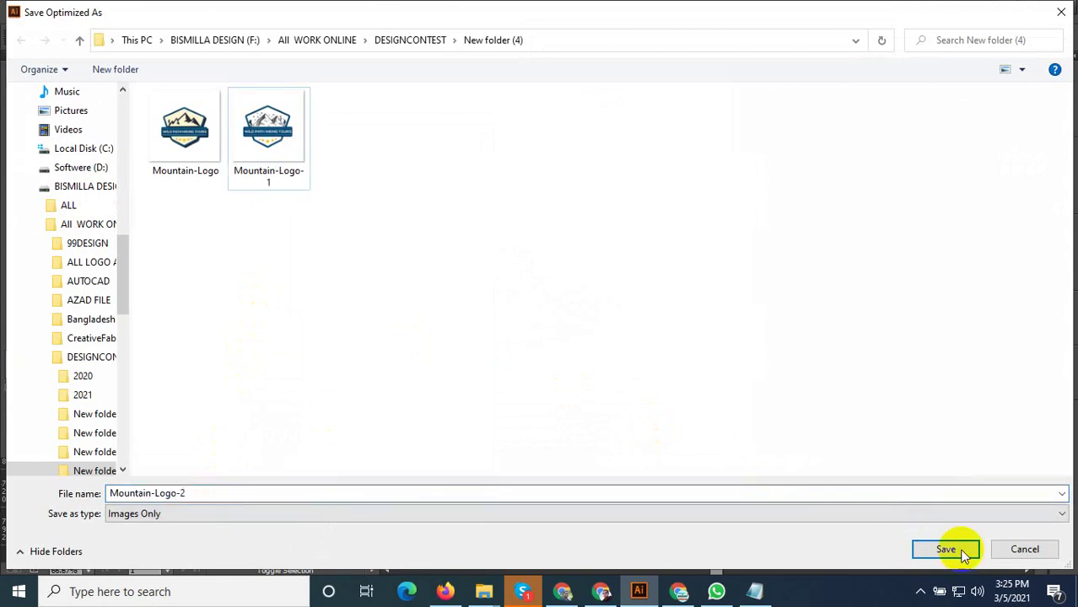
key("Return")
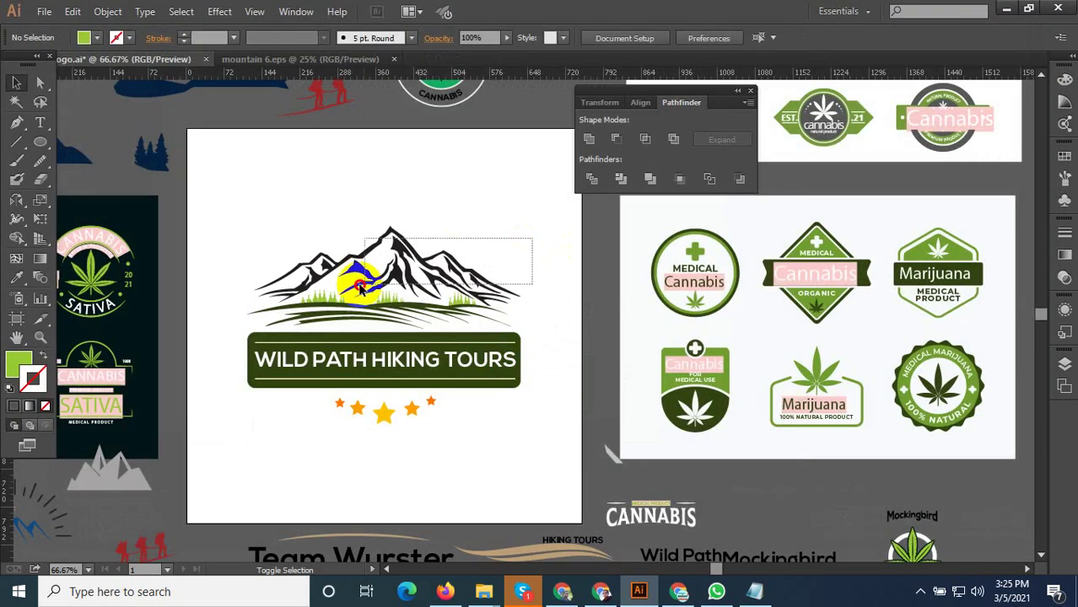
In mountain 6.eps, delete the old mountain and hexagon border
left_click(295, 311)
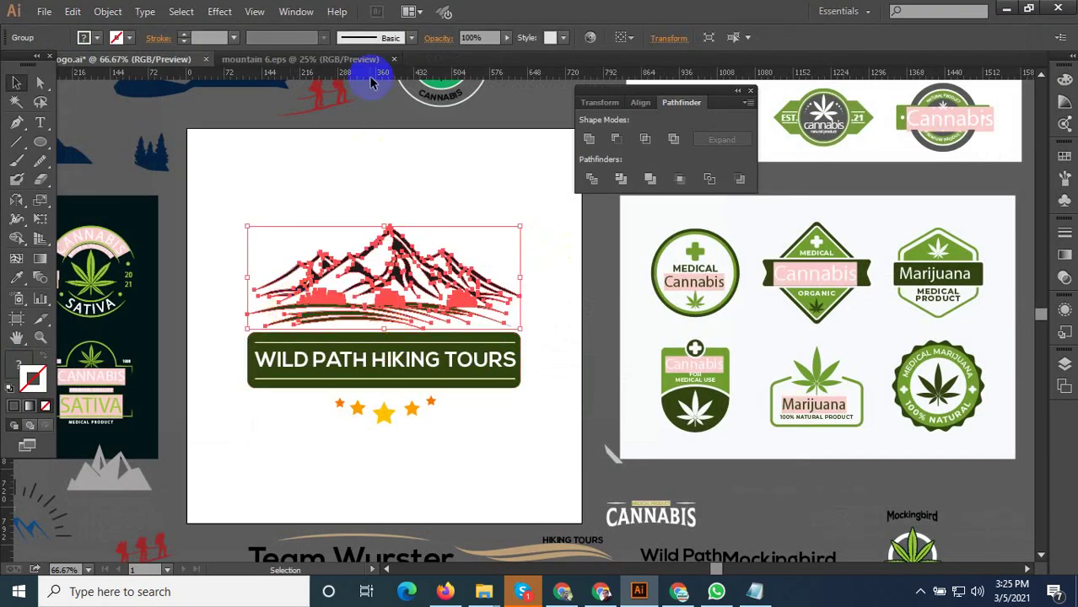
left_click(323, 61)
scroll(444, 358, "up", 1)
left_click(435, 277)
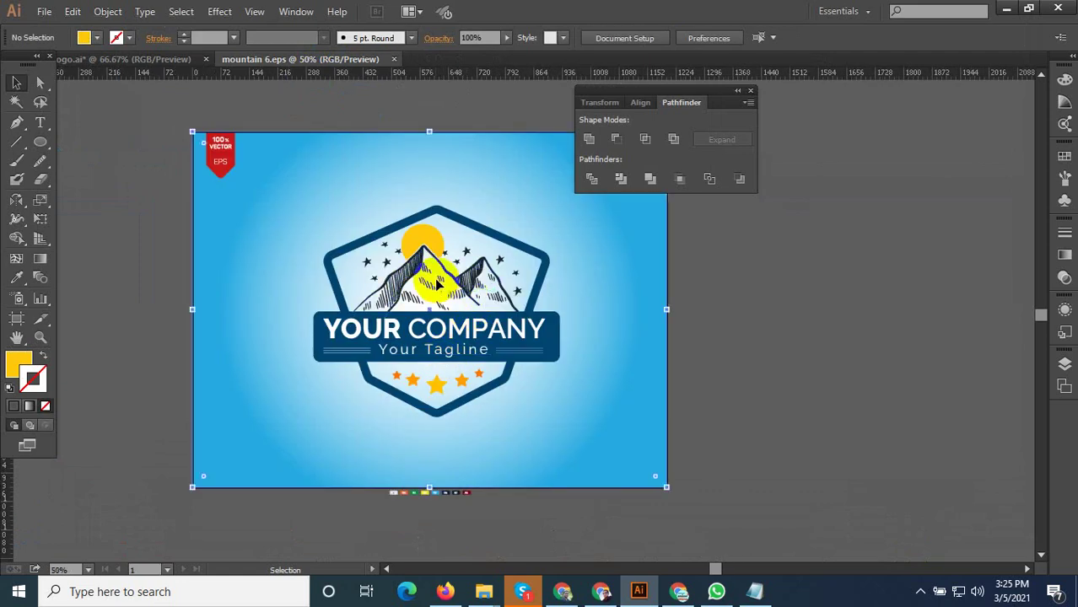
left_click_drag(432, 270, 433, 272)
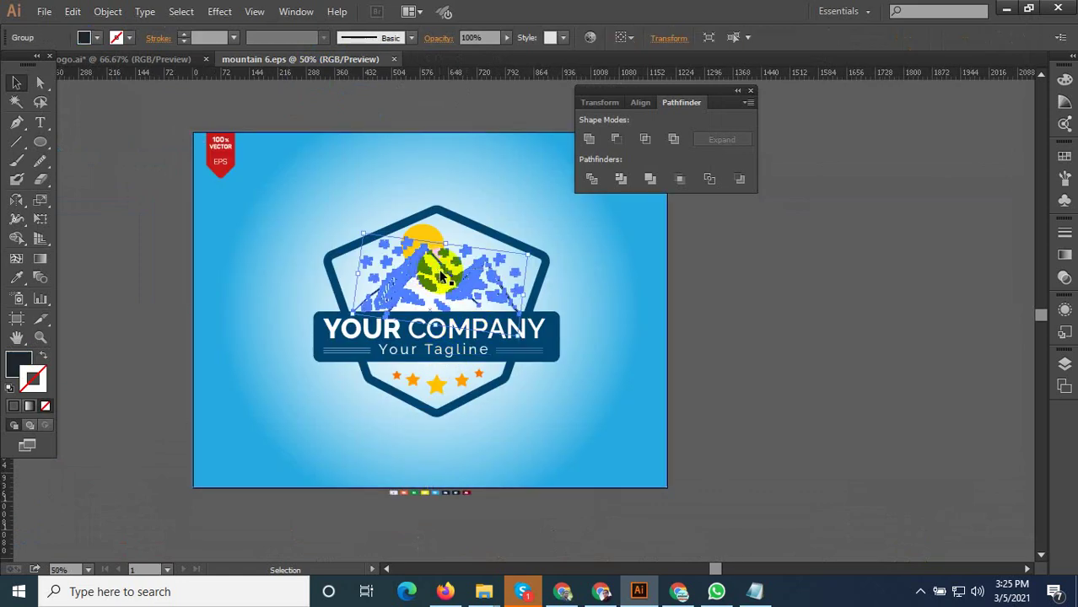
key("Delete")
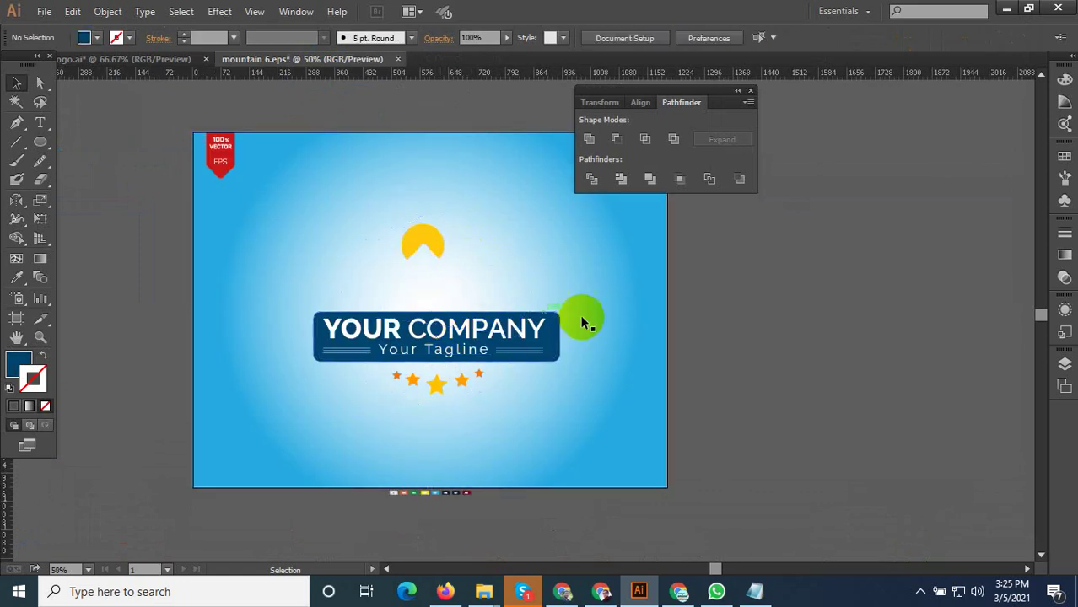
Move the banner off the artboard and remove the yellow sun
left_click(503, 361)
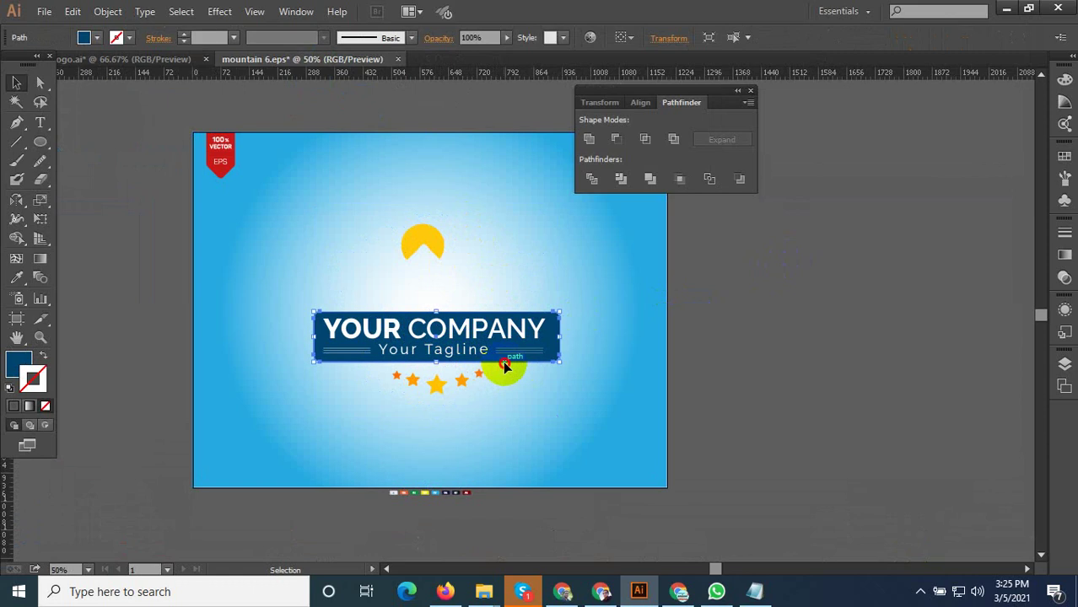
left_click_drag(503, 361, 828, 344)
left_click_drag(429, 390, 439, 389)
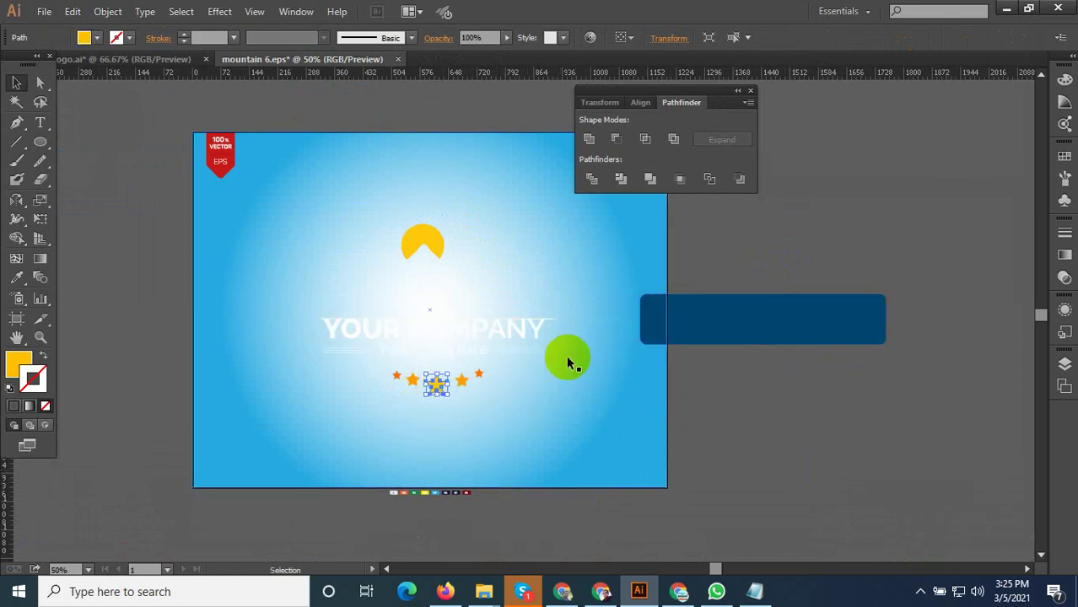
left_click_drag(439, 244, 456, 245)
key("ctrl+z")
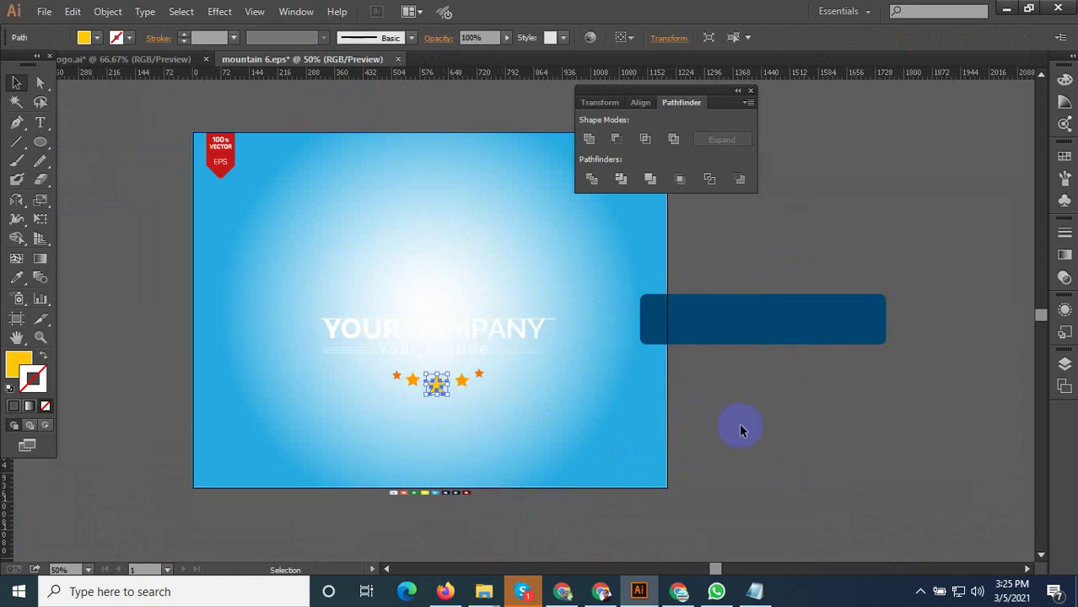
Paste the black mountain illustration and position it above YOUR COMPANY
left_click_drag(280, 269, 755, 443)
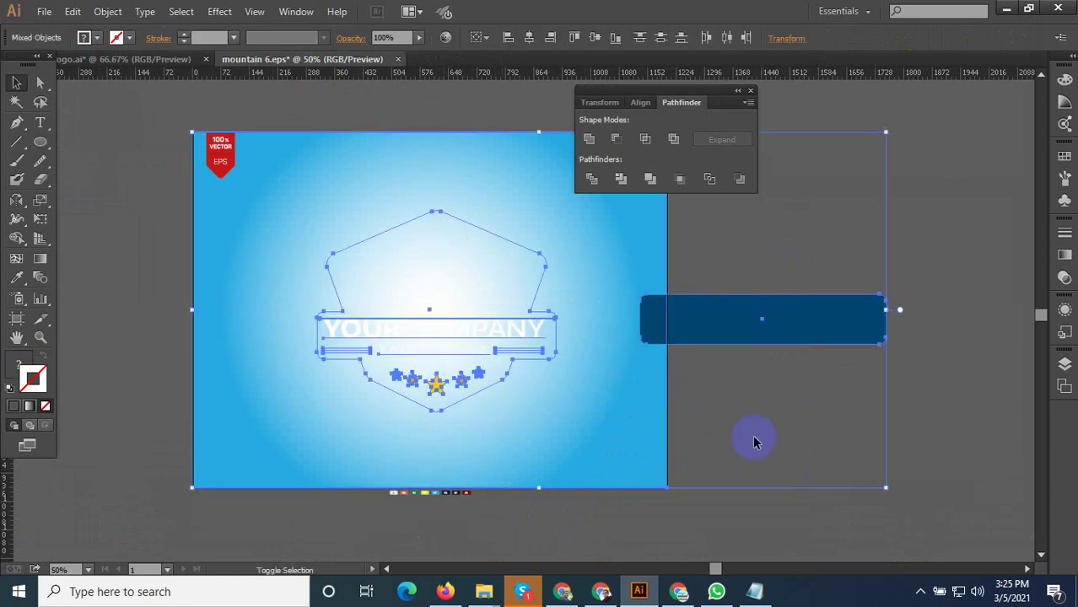
left_click(612, 349, "shift")
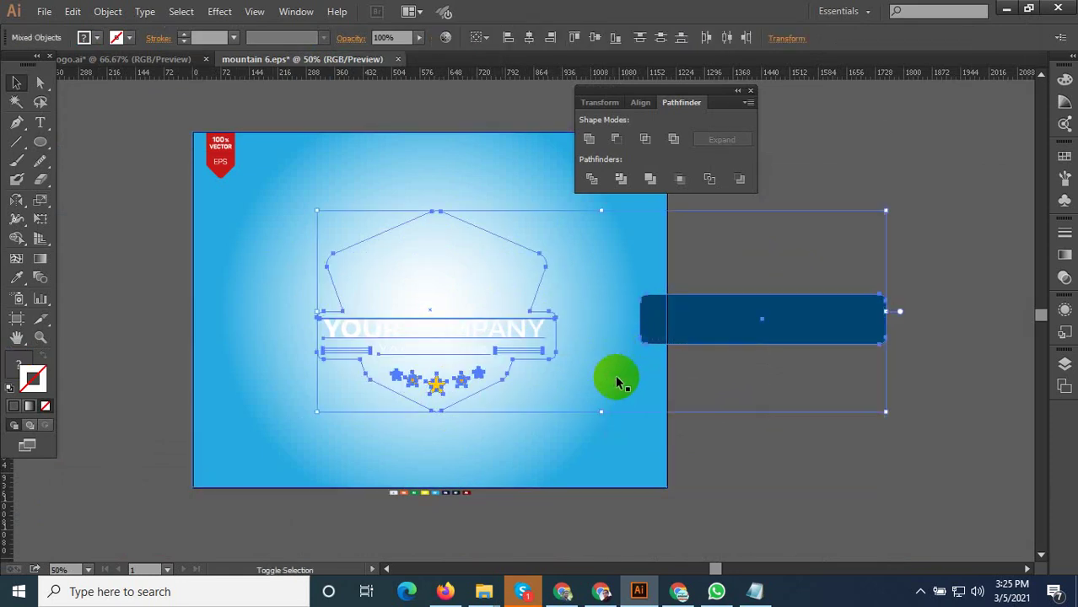
left_click(502, 341, "shift")
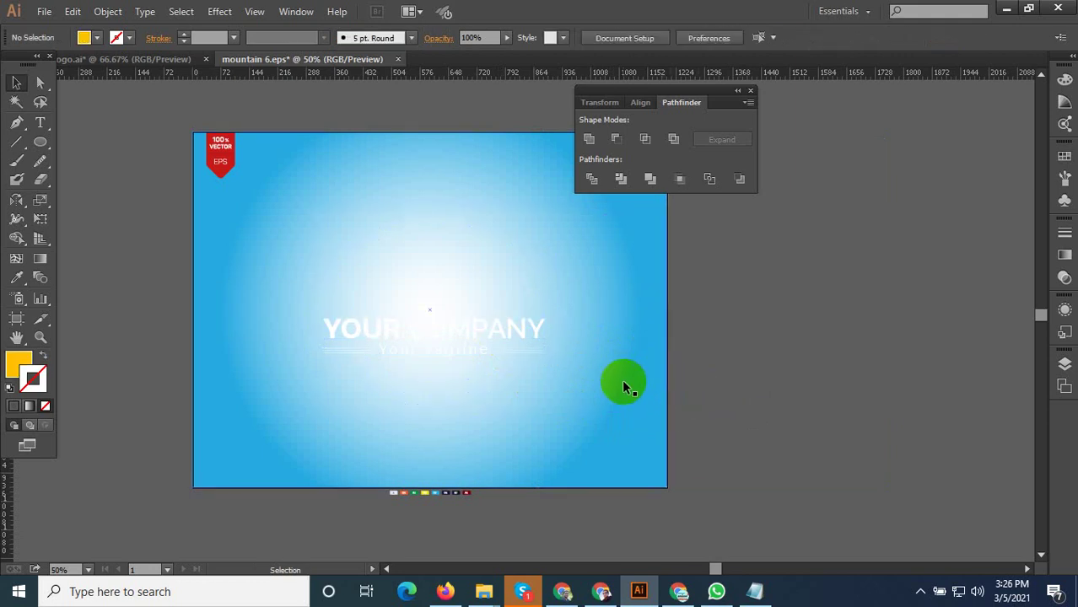
key("ctrl+v")
left_click_drag(521, 320, 421, 251)
Colour the YOUR COMPANY text and tagline with the mountain's dark colour
left_click(435, 332)
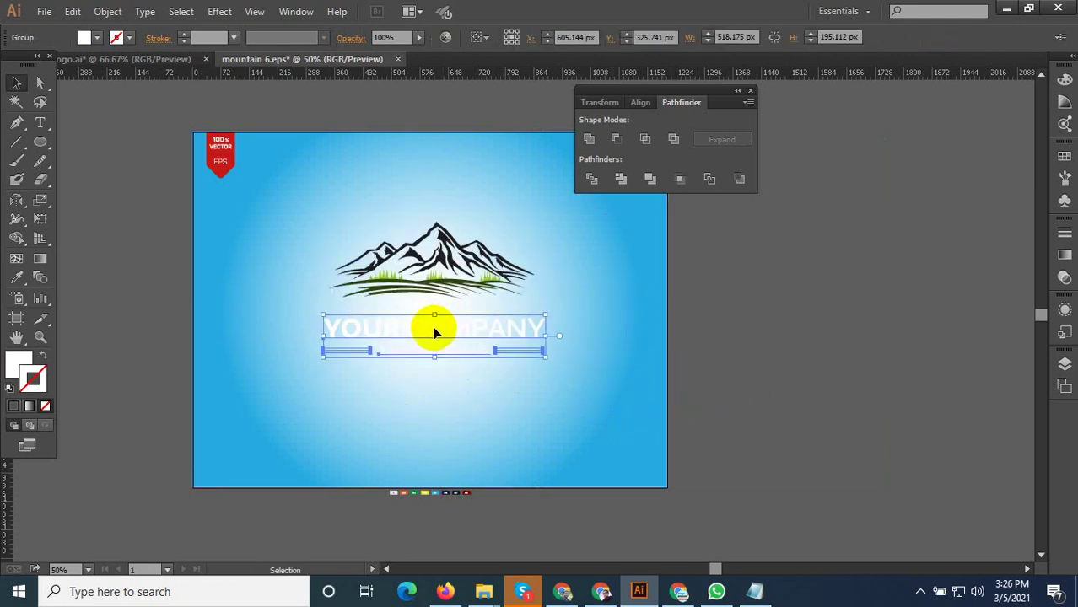
left_click(17, 279)
left_click(448, 231)
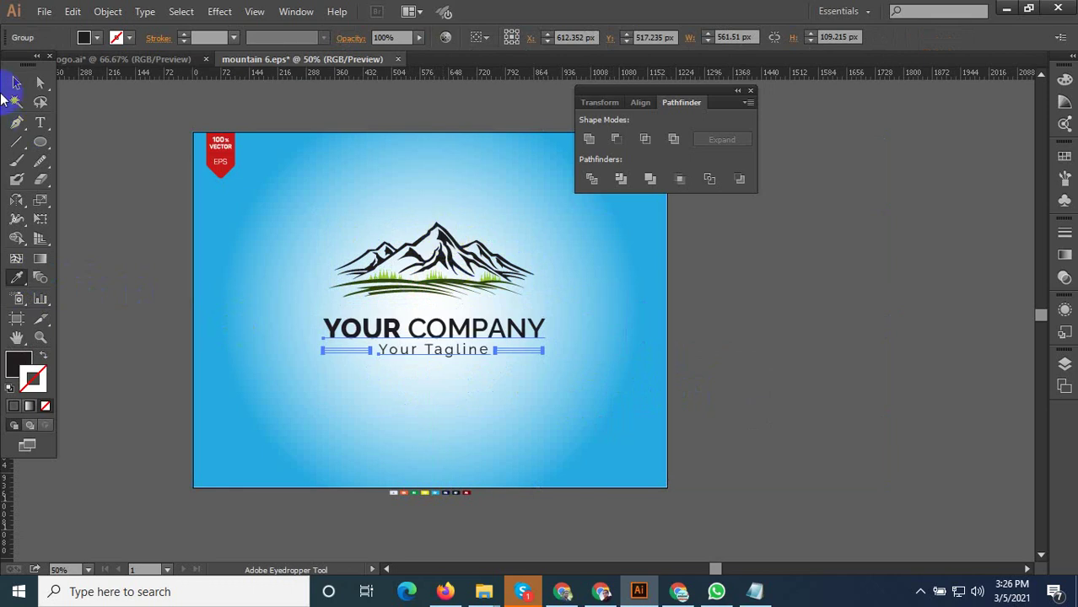
Move the mountain closer to the text and enlarge it to span YOUR COMPANY
left_click_drag(457, 96, 349, 438)
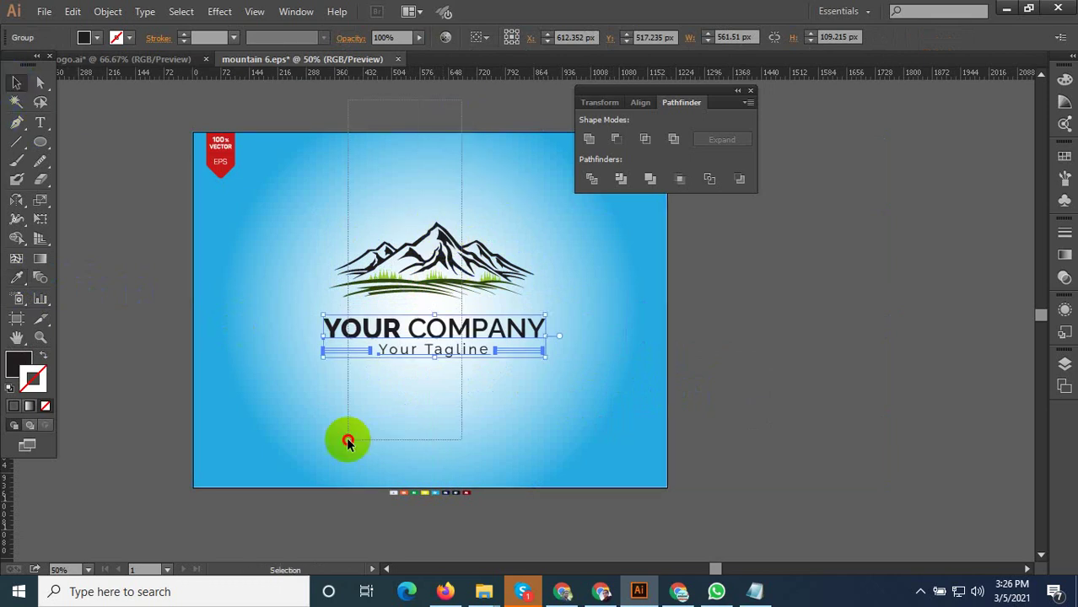
left_click(441, 427, "shift")
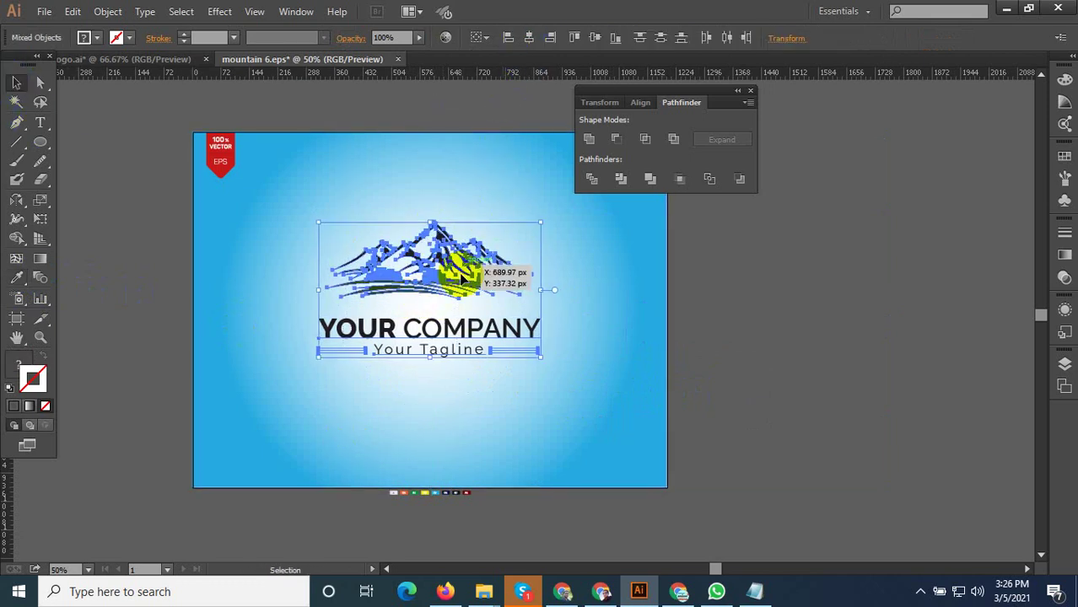
scroll(440, 312, "up", 1)
left_click(513, 293)
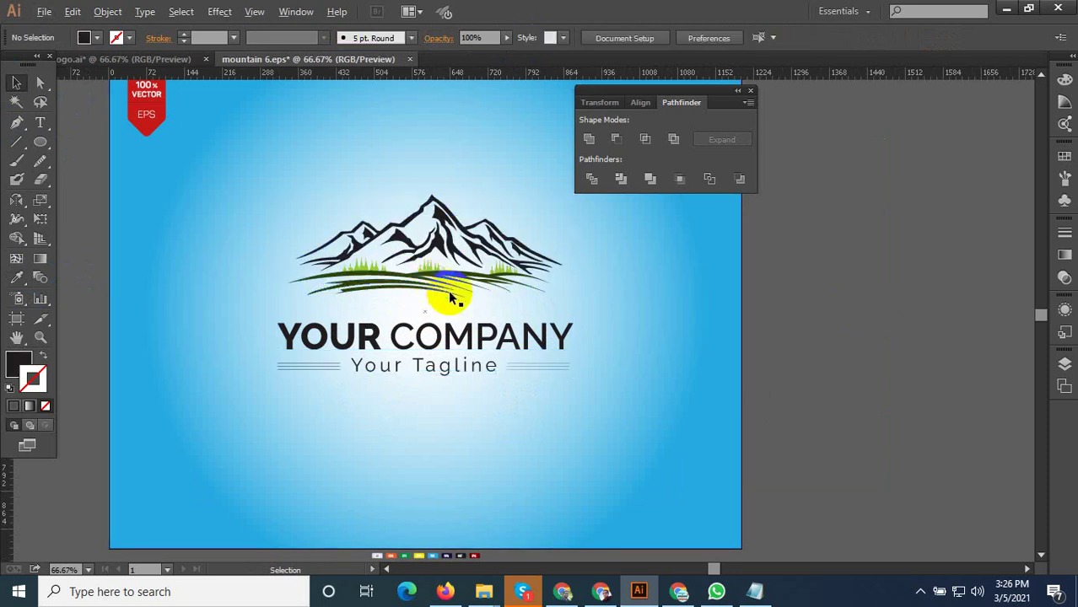
left_click(448, 240)
scroll(430, 289, "up", 2)
left_click_drag(430, 289, 432, 321)
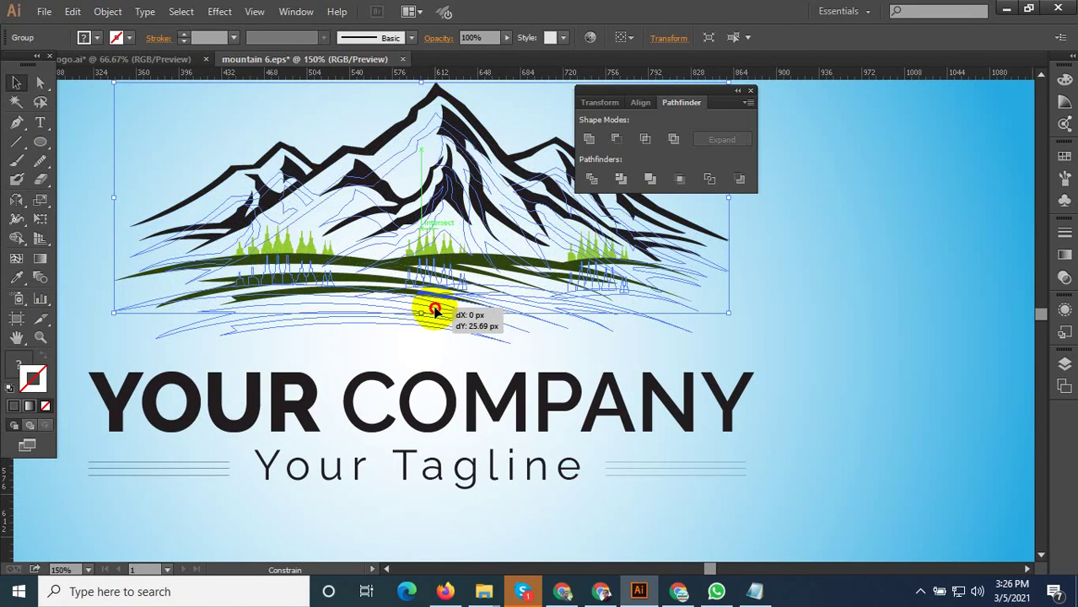
scroll(433, 320, "down", 1)
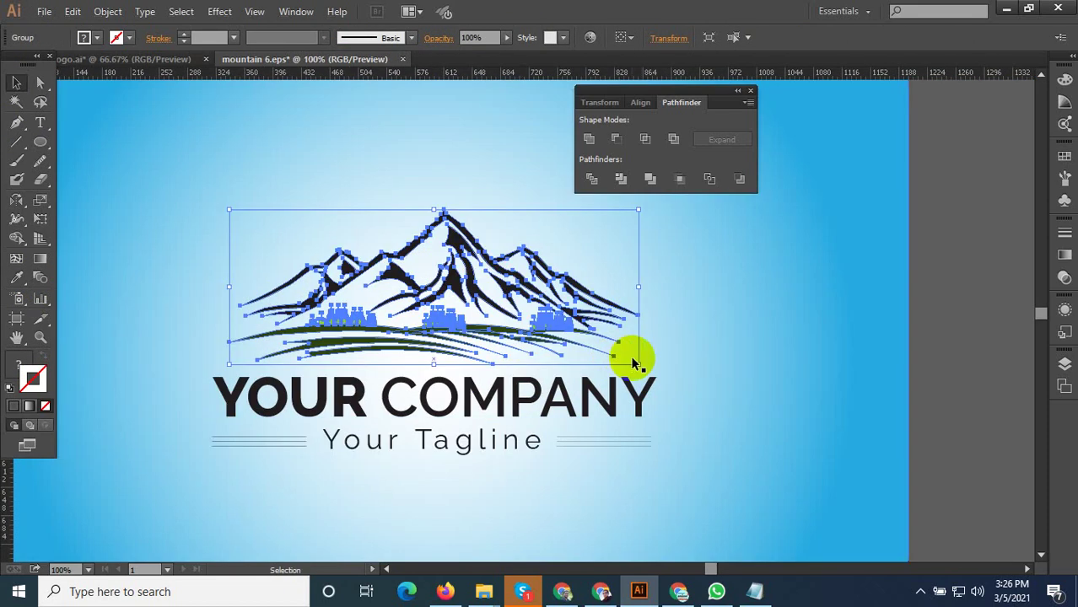
left_click_drag(641, 365, 654, 369)
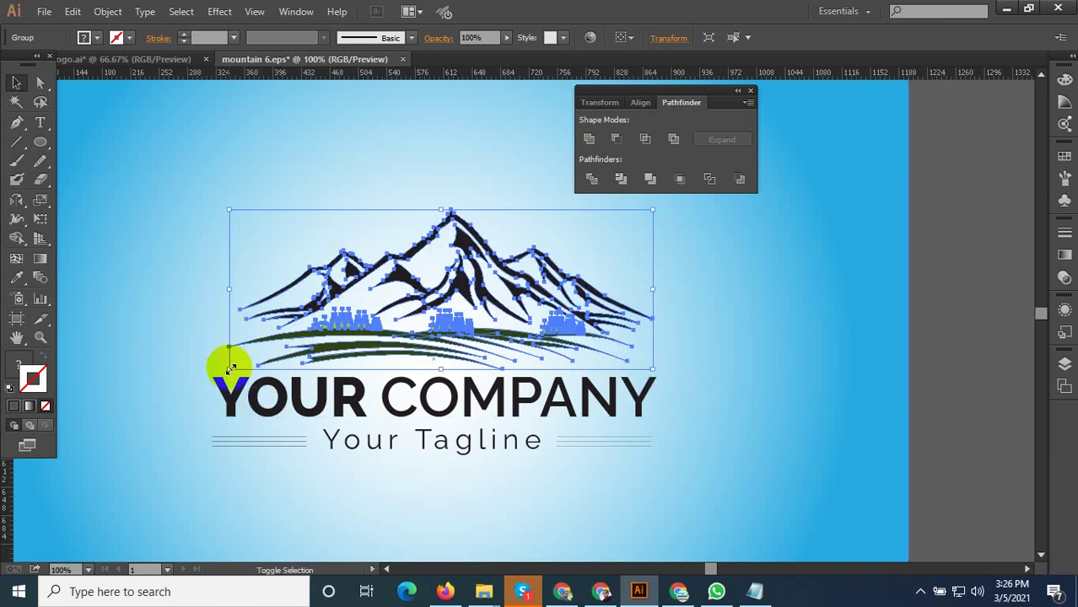
left_click_drag(230, 368, 215, 381)
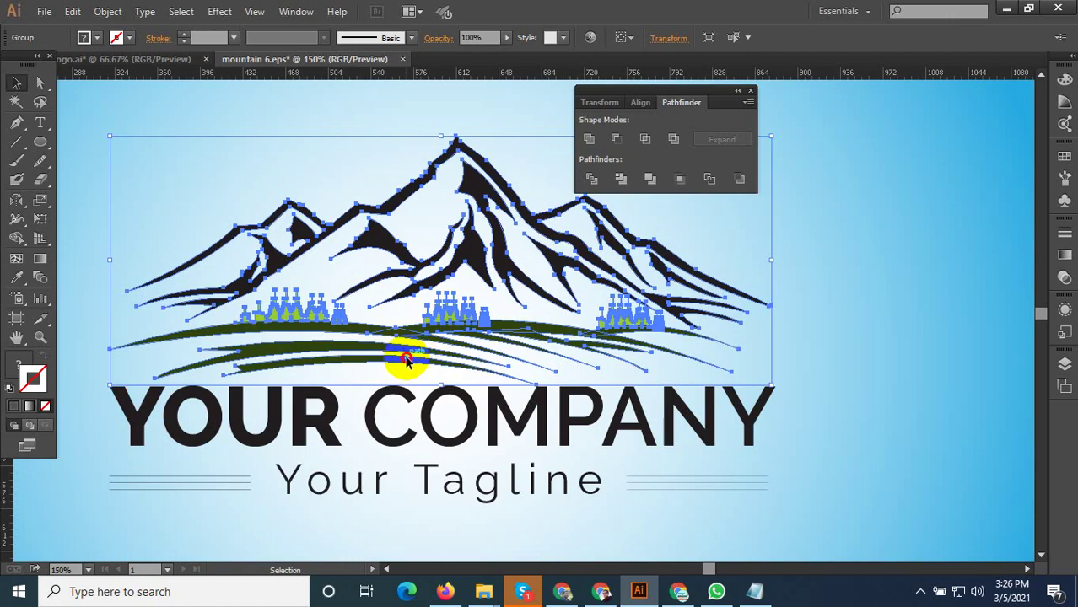
key("ctrl+minus")
key("ctrl+minus")
Select the triple lines on both sides of Your Tagline
left_click(895, 434)
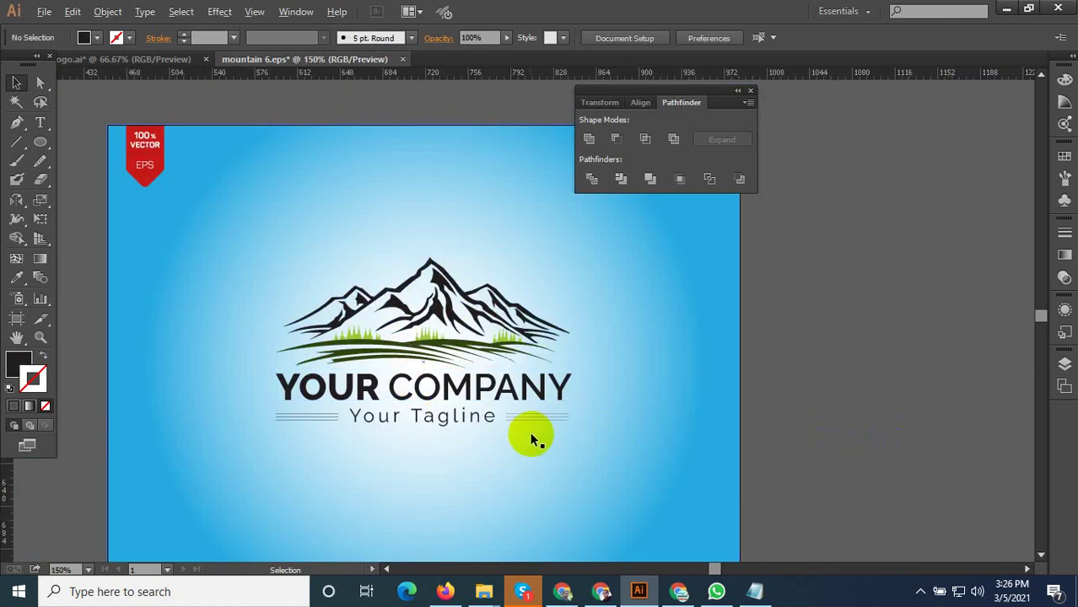
scroll(528, 427, "up", 2)
left_click(496, 402)
double_click(541, 413)
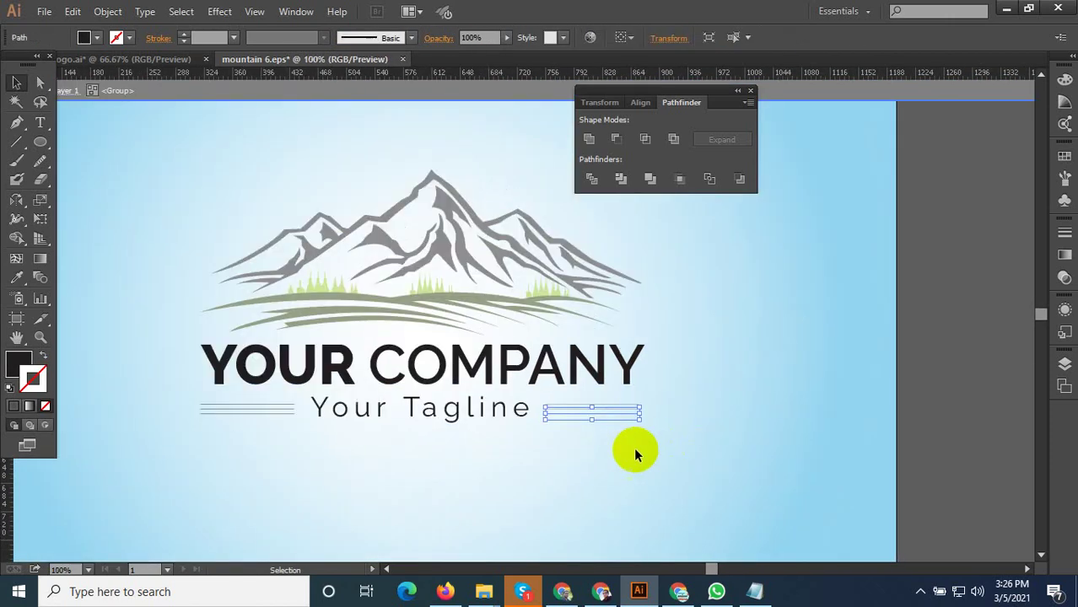
scroll(633, 447, "down", 1)
left_click(548, 406)
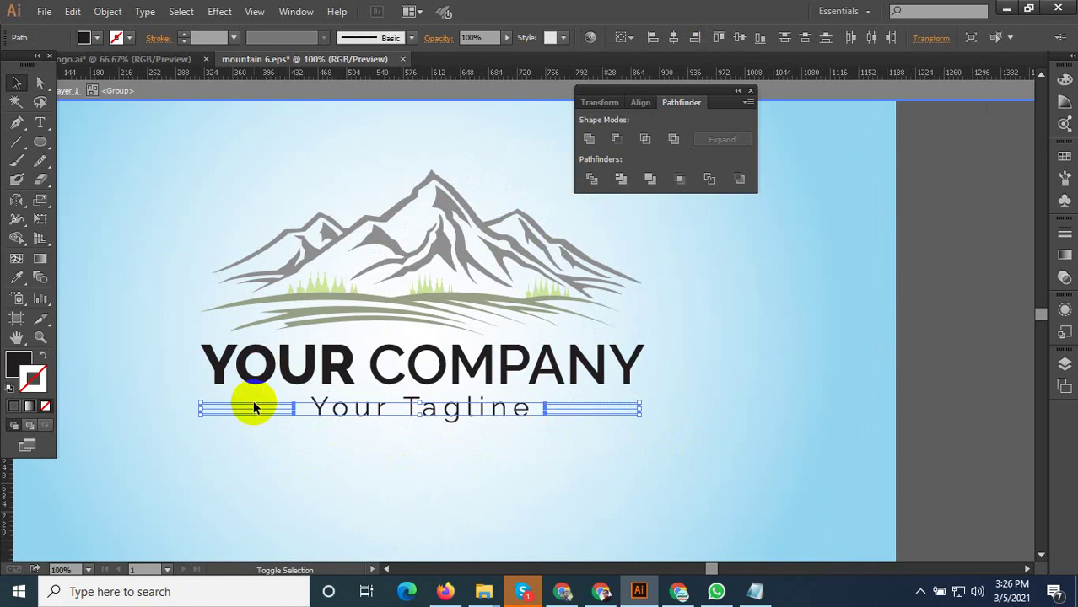
Set the tagline lines' stroke weight to 2 pt
scroll(545, 421, "up", 3)
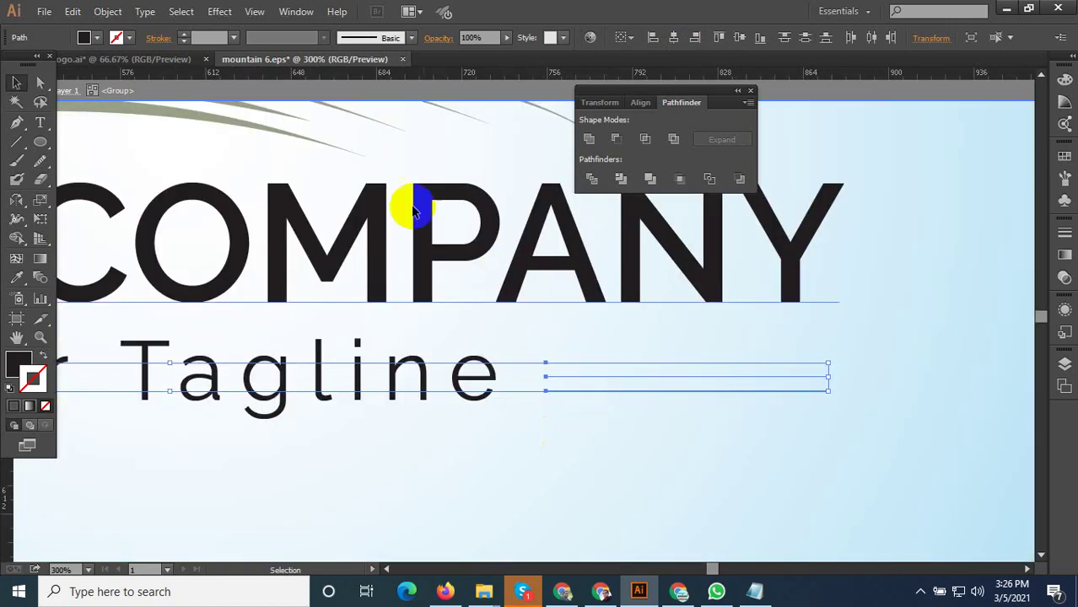
left_click(221, 33)
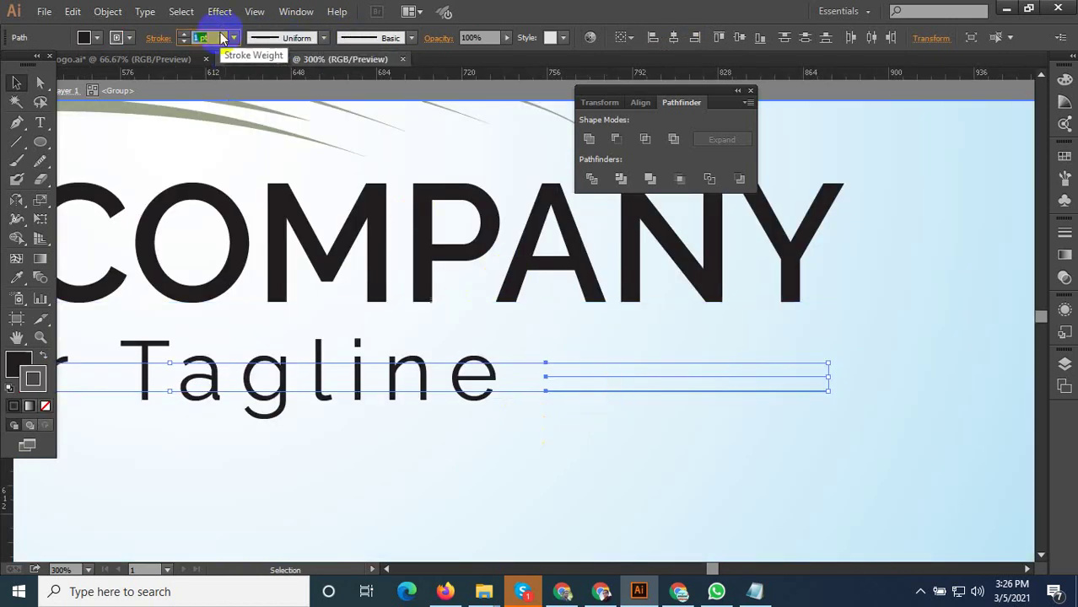
key("Up")
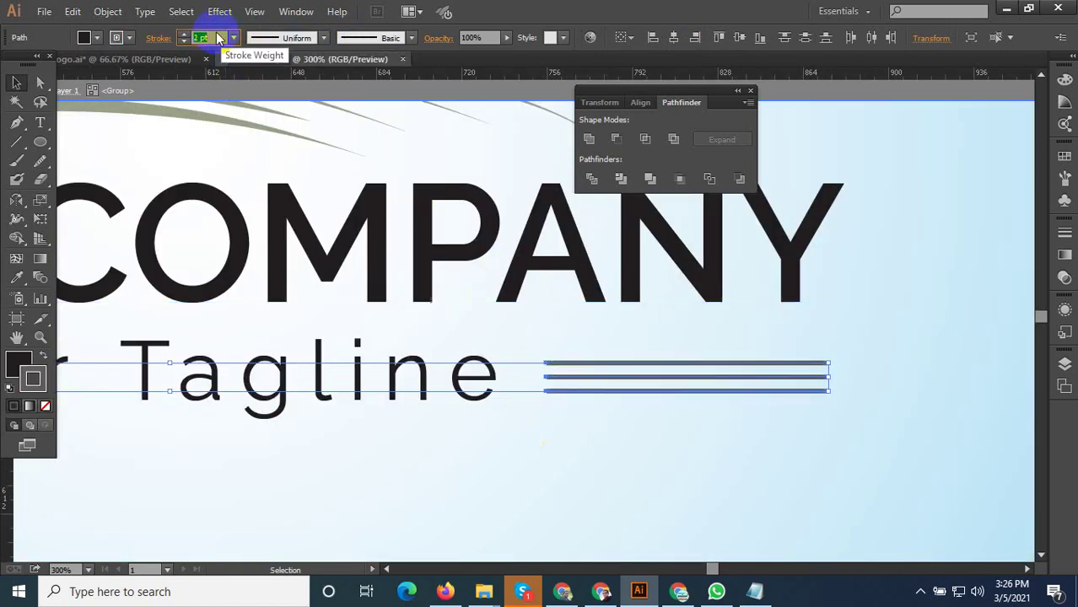
scroll(615, 330, "down", 2)
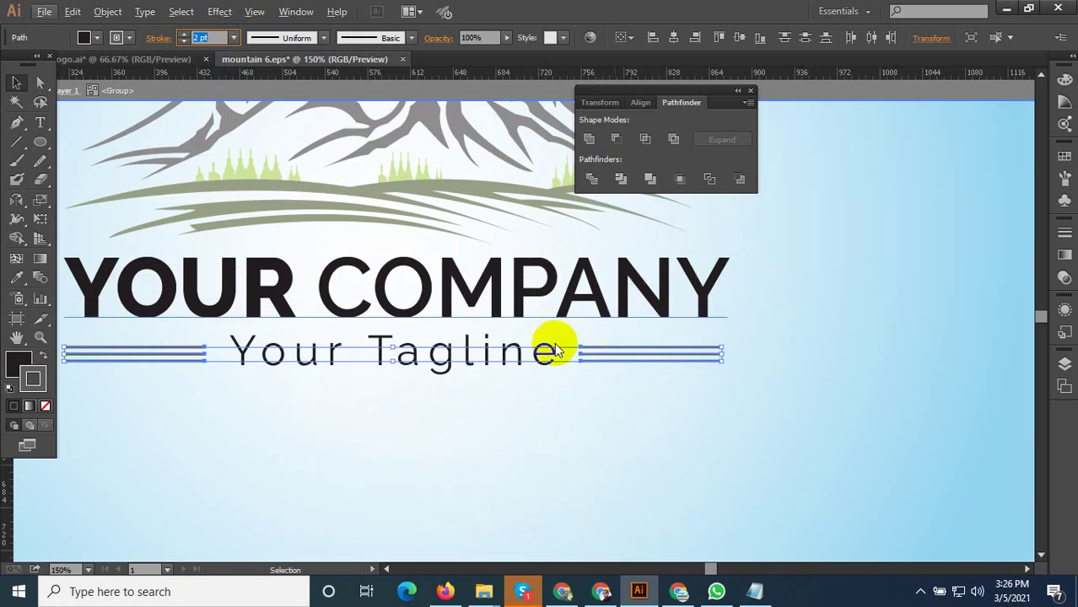
Expand the lines' fill and stroke into filled shapes
left_click(108, 12)
left_click(144, 177)
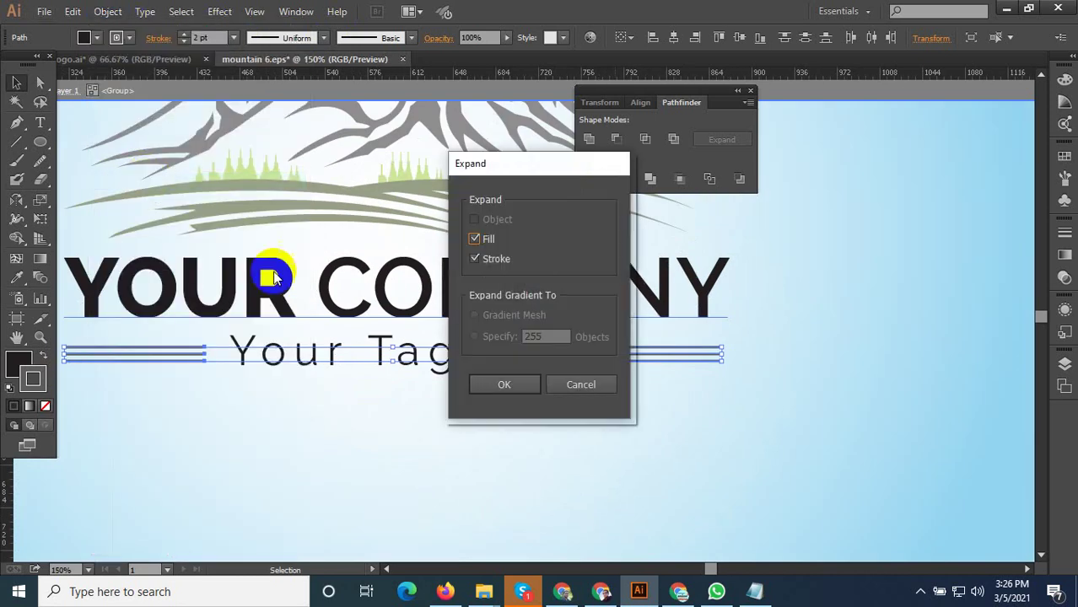
left_click(500, 384)
scroll(625, 405, "down", 1)
scroll(824, 413, "down", 1)
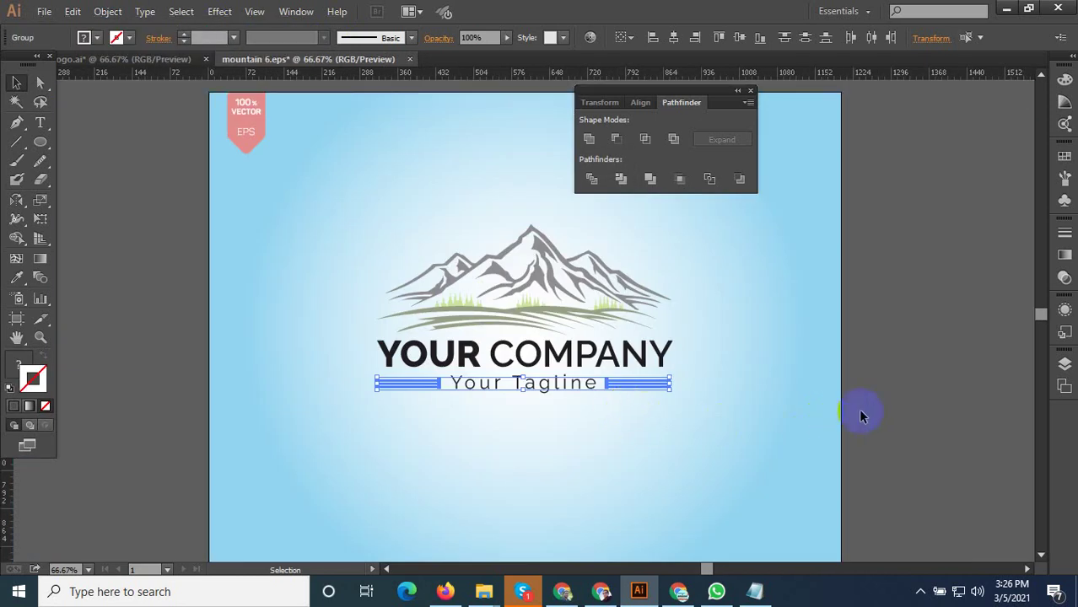
left_click(861, 415)
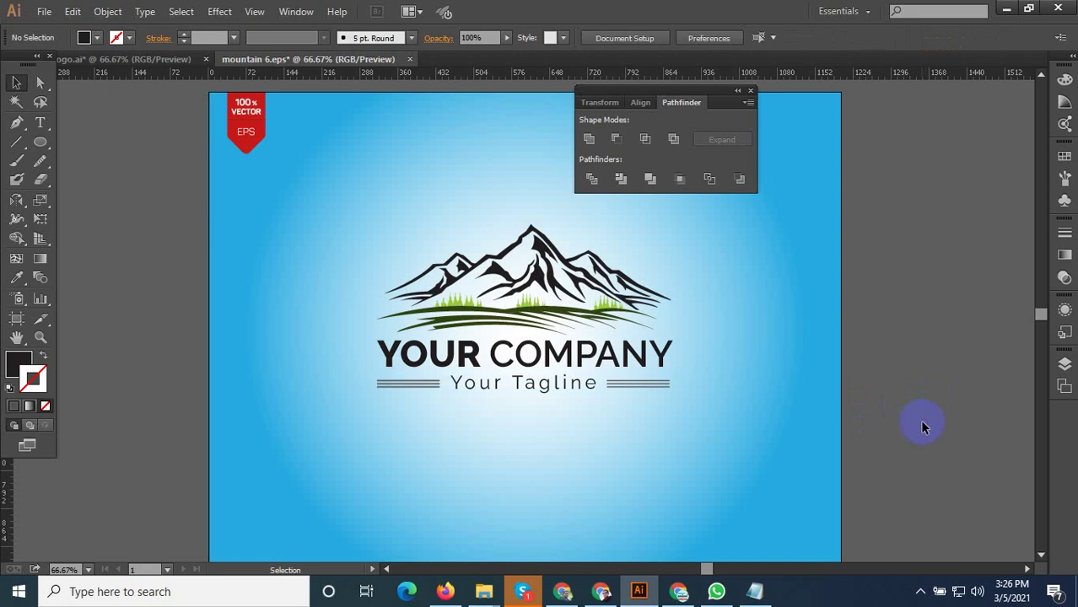
Enlarge the whole logo artwork on the artboard
scroll(523, 390, "down", 2)
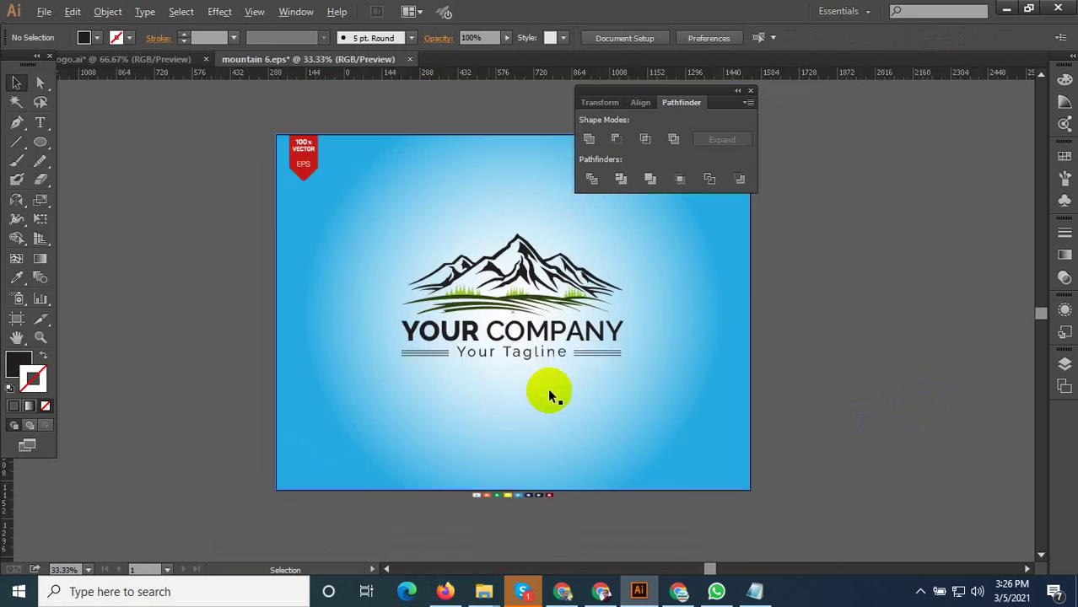
left_click_drag(733, 409, 461, 274)
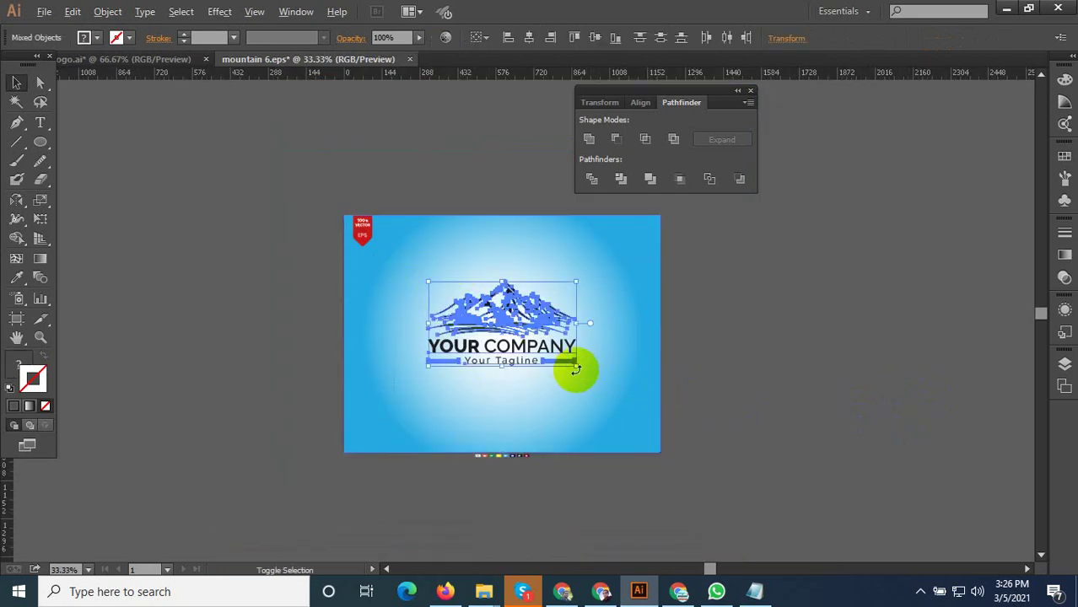
left_click_drag(575, 368, 594, 384)
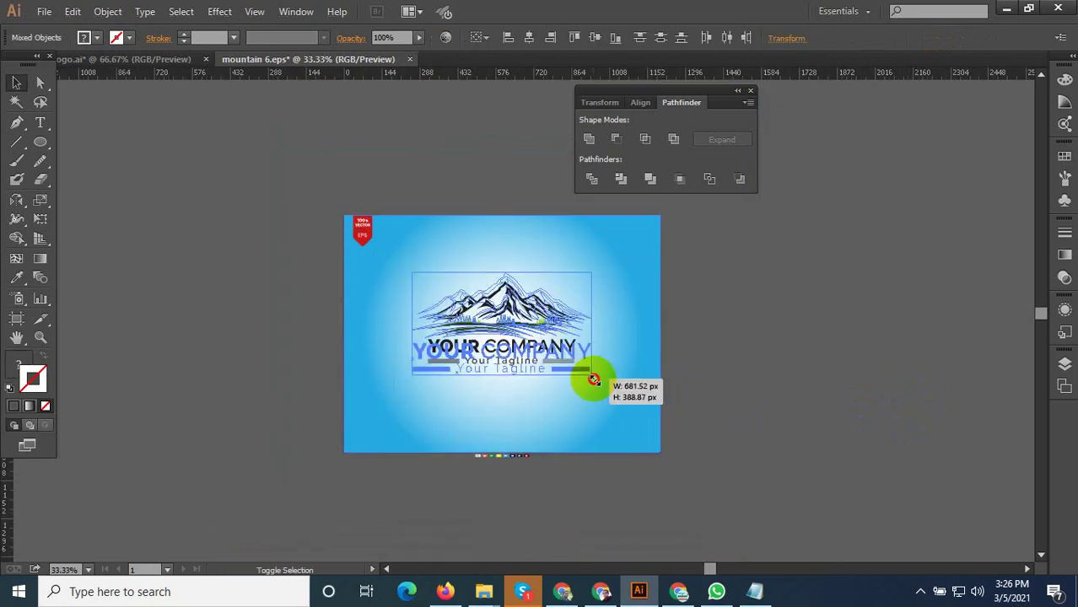
left_click(710, 384)
left_click(522, 275)
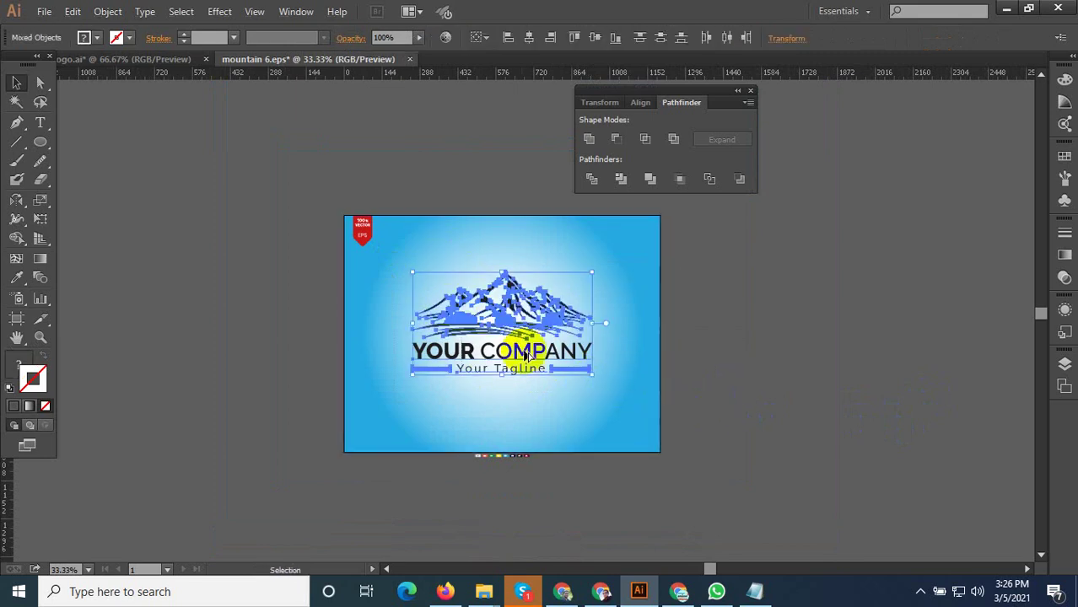
scroll(514, 342, "up", 2)
scroll(500, 354, "down", 2)
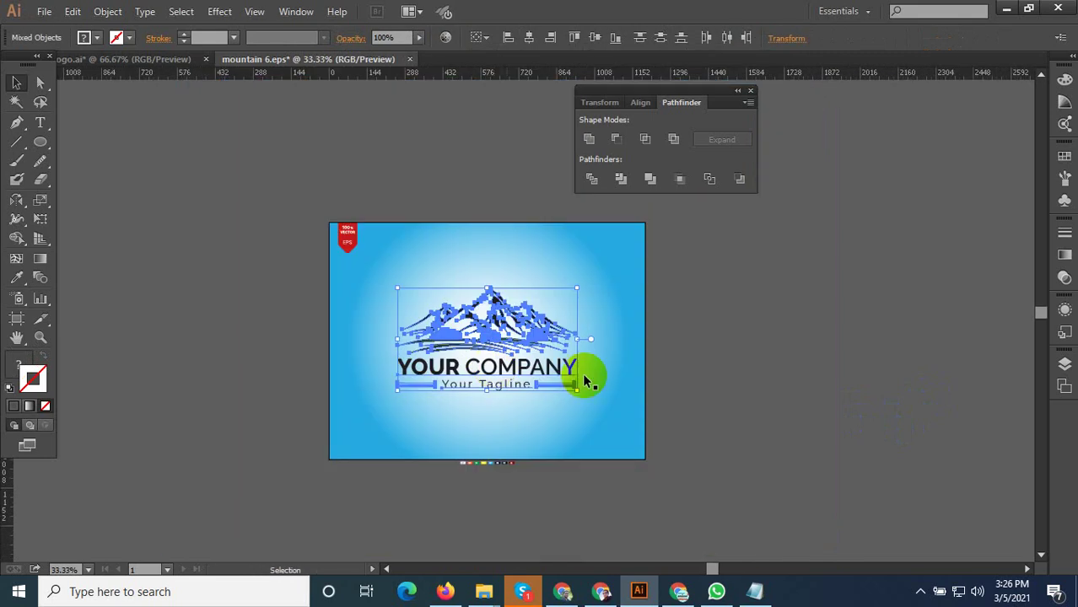
left_click(713, 373)
Save the design as mountain 7.eps, accepting the default EPS options
key("ctrl+shift+s")
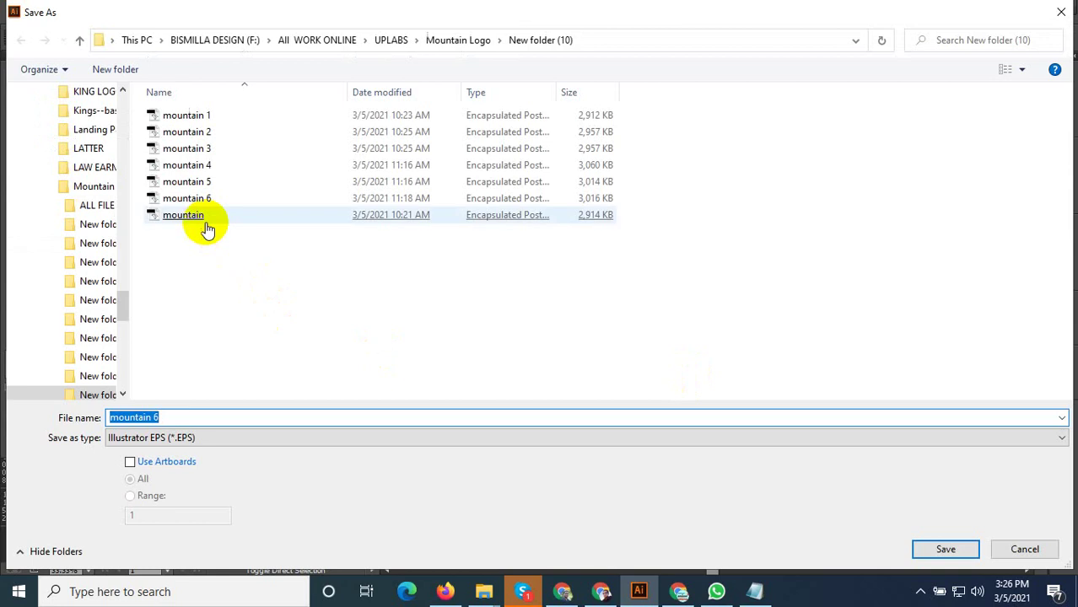
left_click(189, 200)
double_click(174, 417)
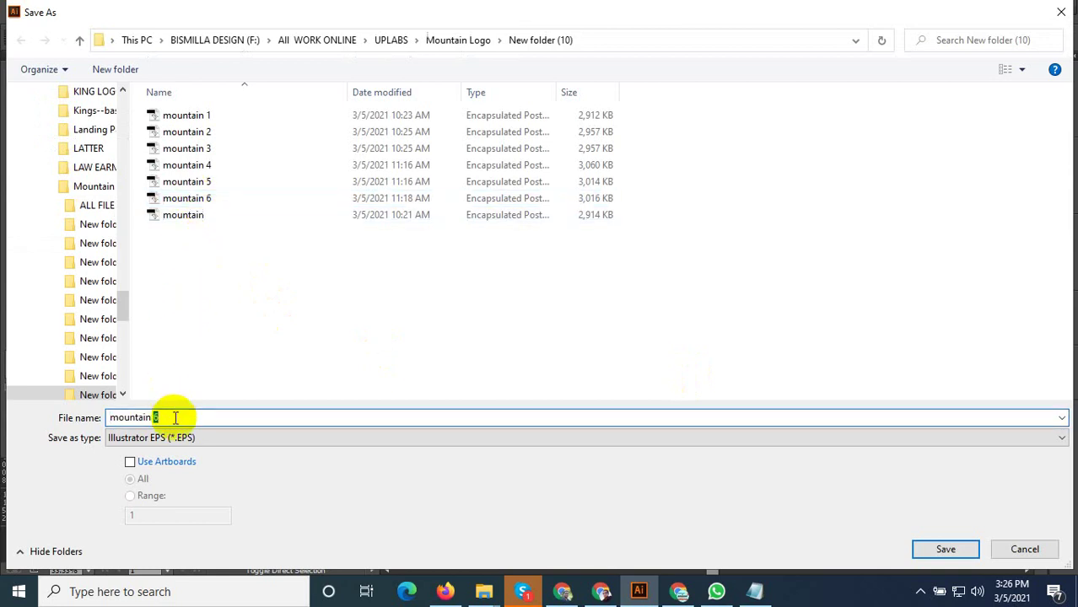
type("7")
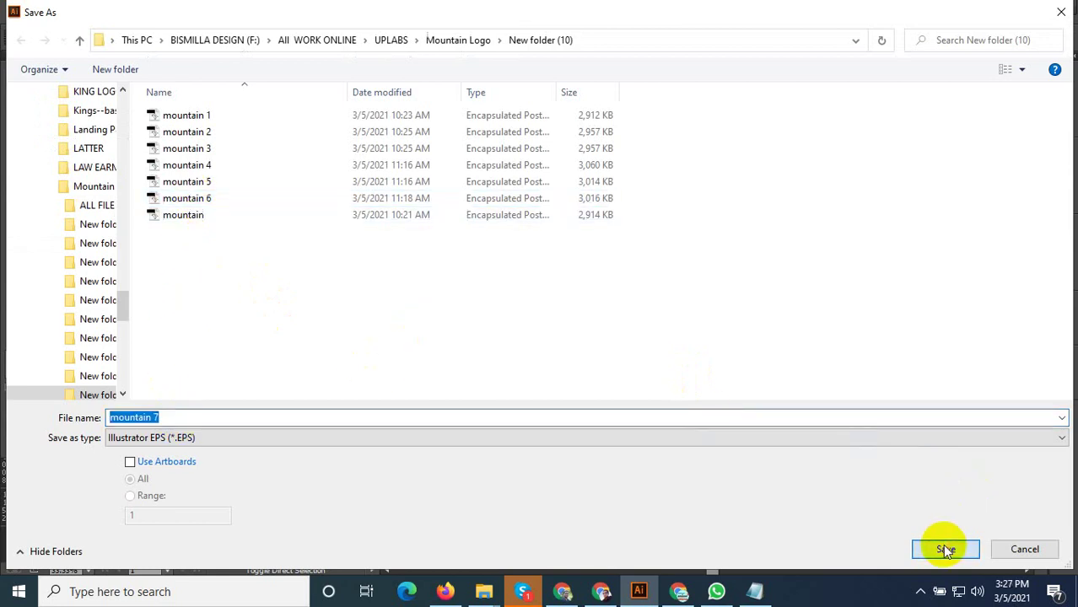
left_click(946, 548)
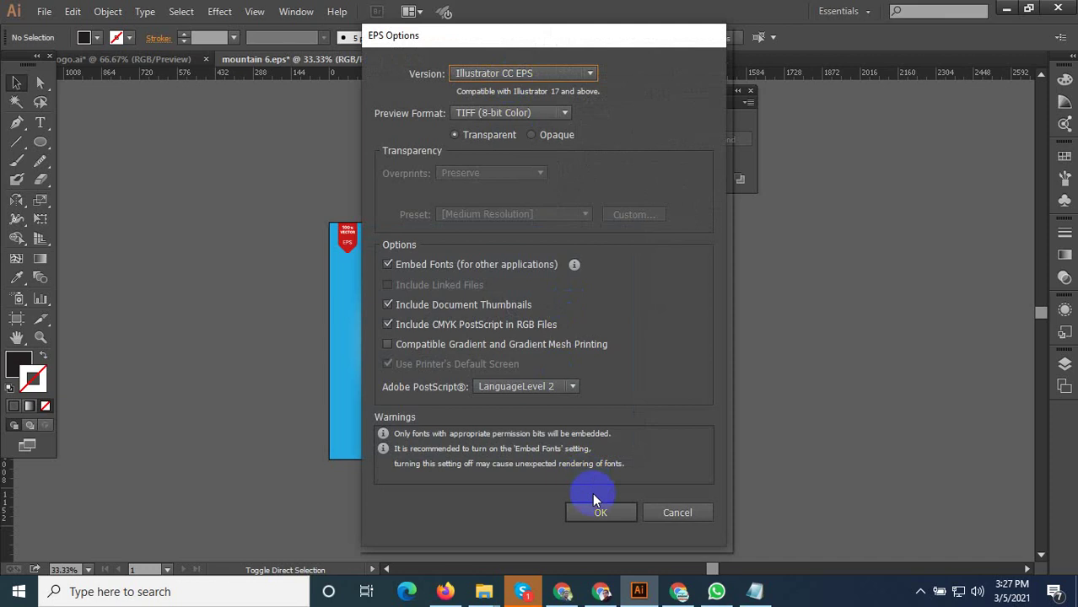
left_click(597, 511)
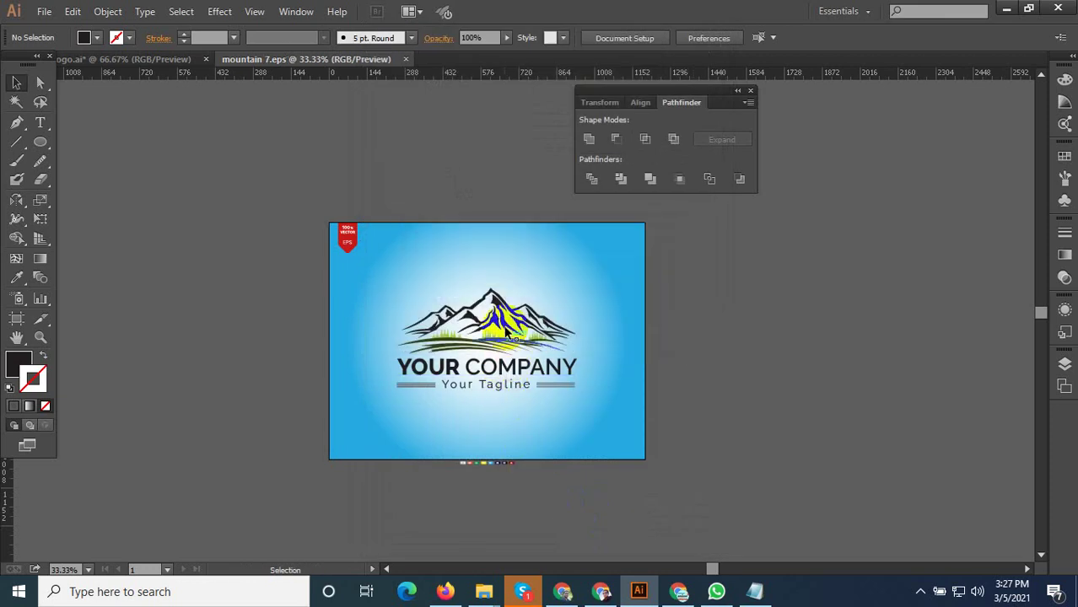
Draw a circle at the main mountain peak and nudge it to meet the peak
scroll(508, 334, "up", 3)
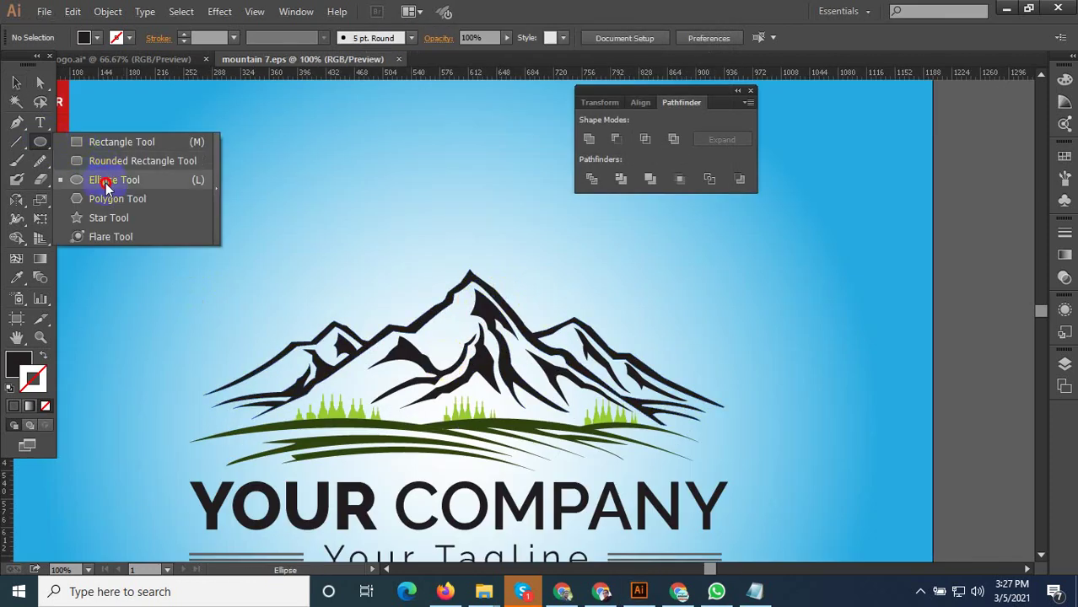
left_click_drag(46, 145, 108, 180)
mouse_move(422, 271)
left_mouse_down()
mouse_move(489, 337)
mouse_move(422, 314)
left_mouse_up()
left_click(16, 82)
scroll(430, 292, "up", 3)
left_click(326, 414)
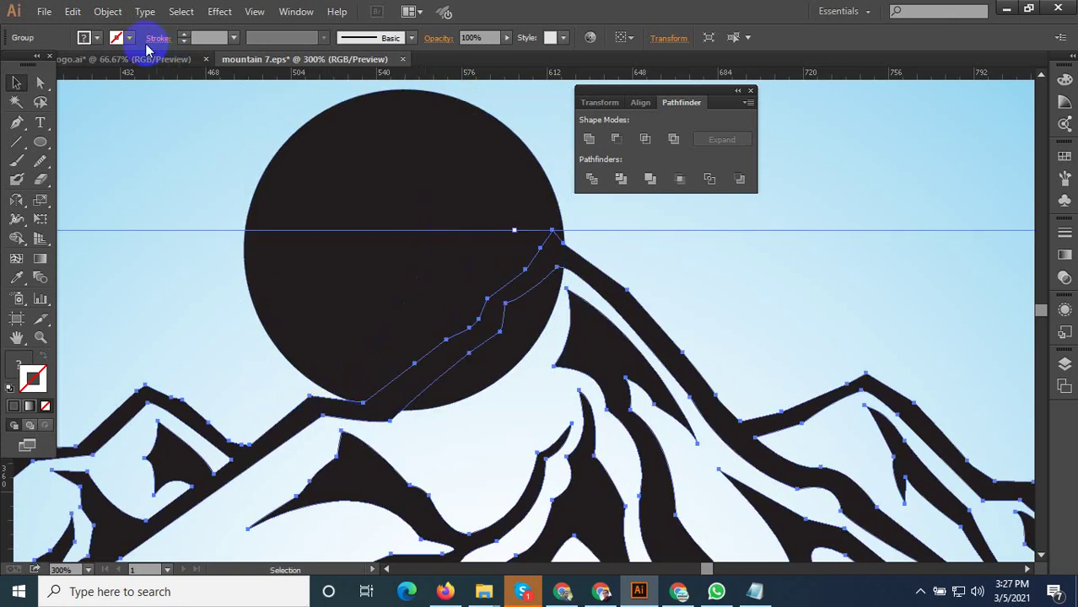
left_click(384, 229, "shift")
left_click_drag(377, 225, 367, 230)
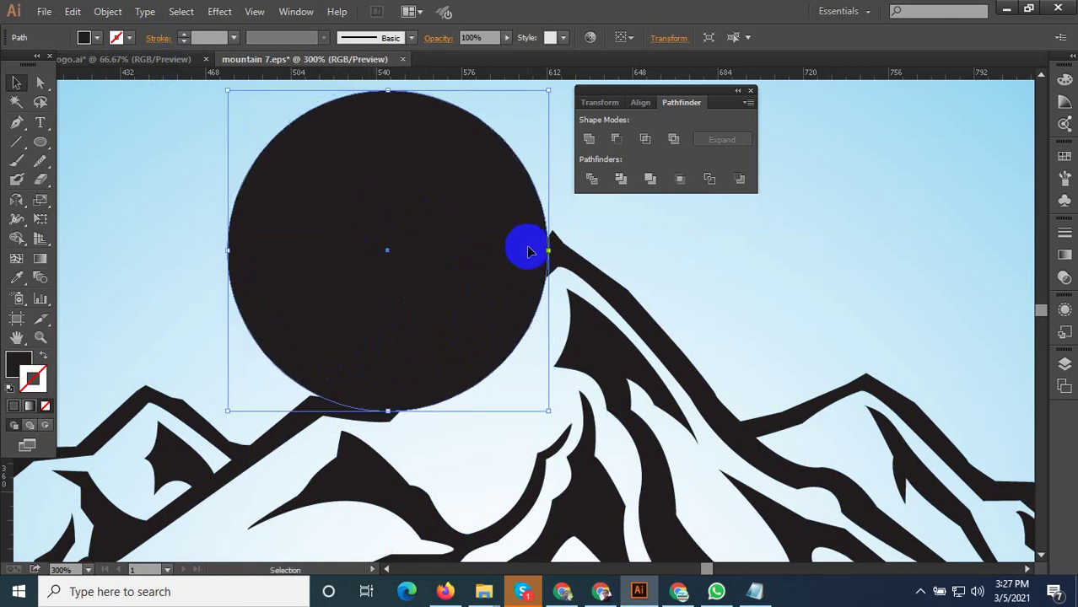
Add a 3 px offset path around the mountain group
left_click(563, 250)
left_click(110, 13)
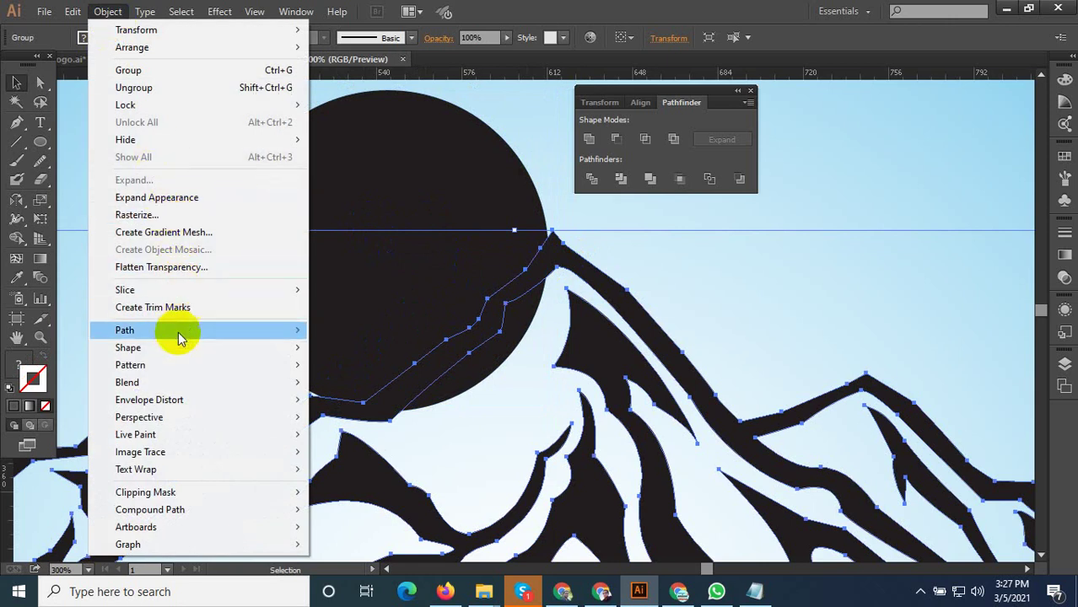
mouse_move(124, 330)
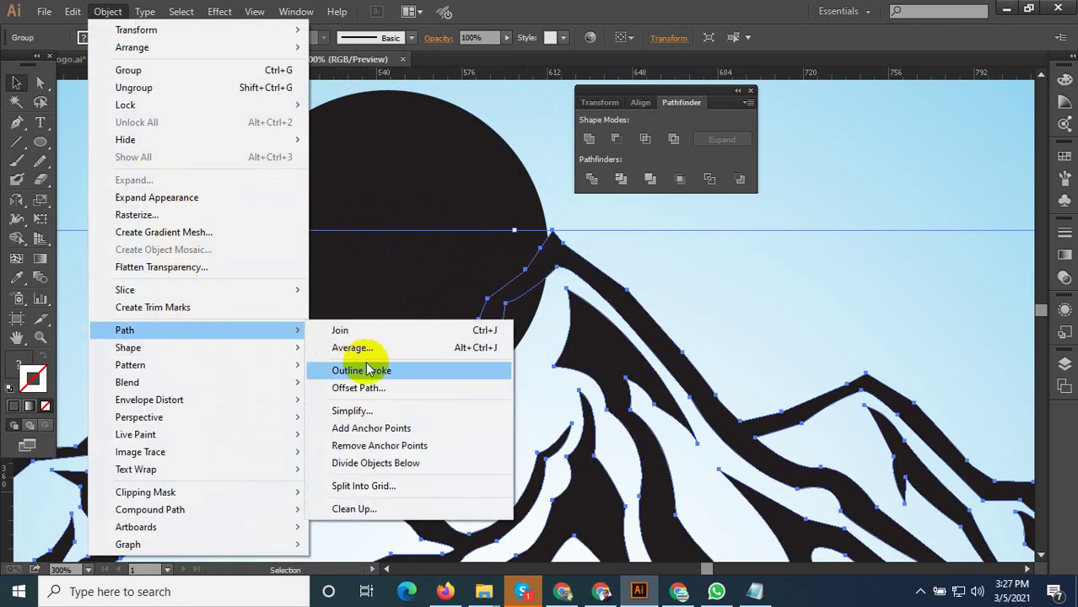
left_click(358, 388)
left_click(732, 313)
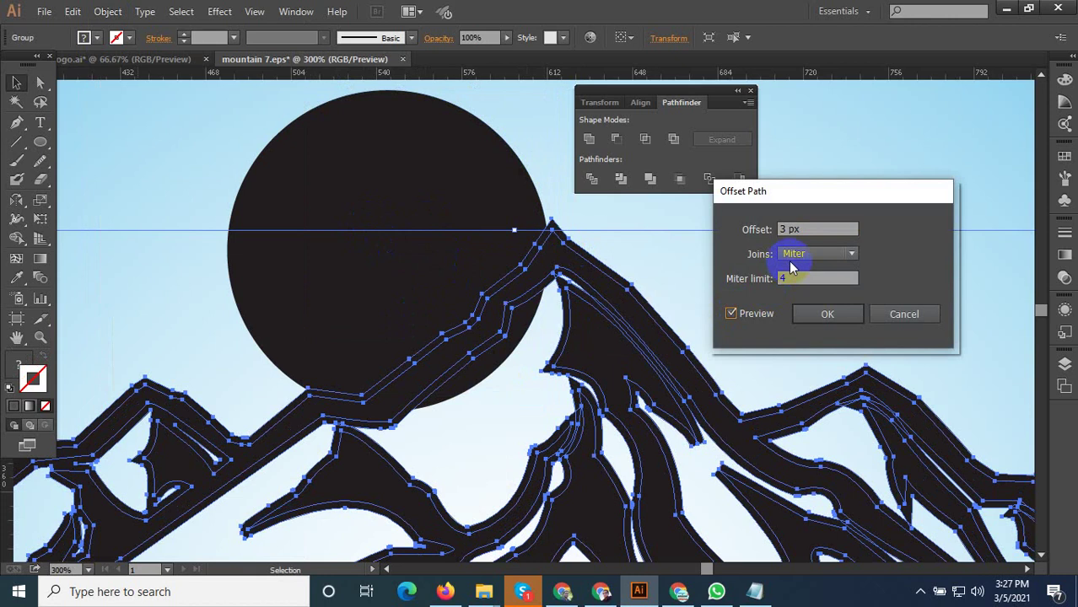
left_click(820, 313)
Divide the circle by the mountain outlines with Pathfinder and ungroup the pieces
left_click(463, 188, "shift")
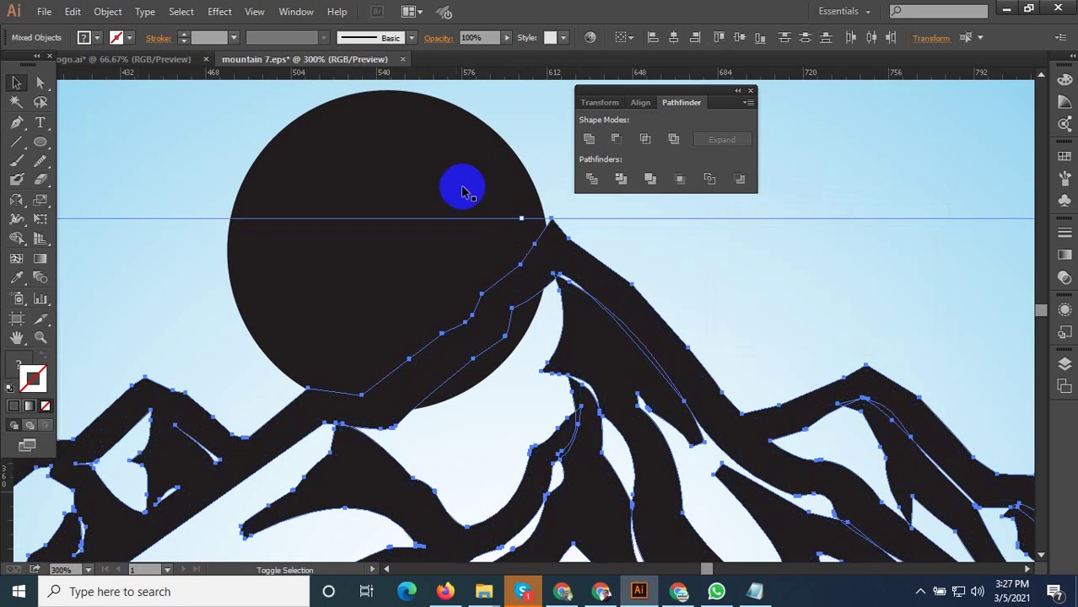
left_click(591, 179)
right_click(424, 212)
left_click(466, 297)
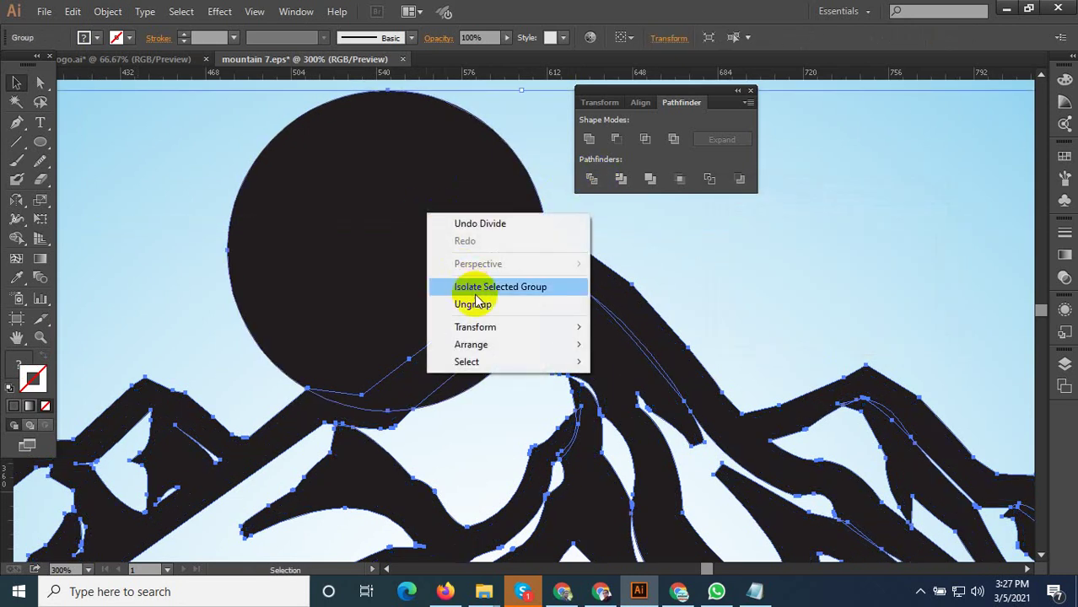
left_click(538, 222)
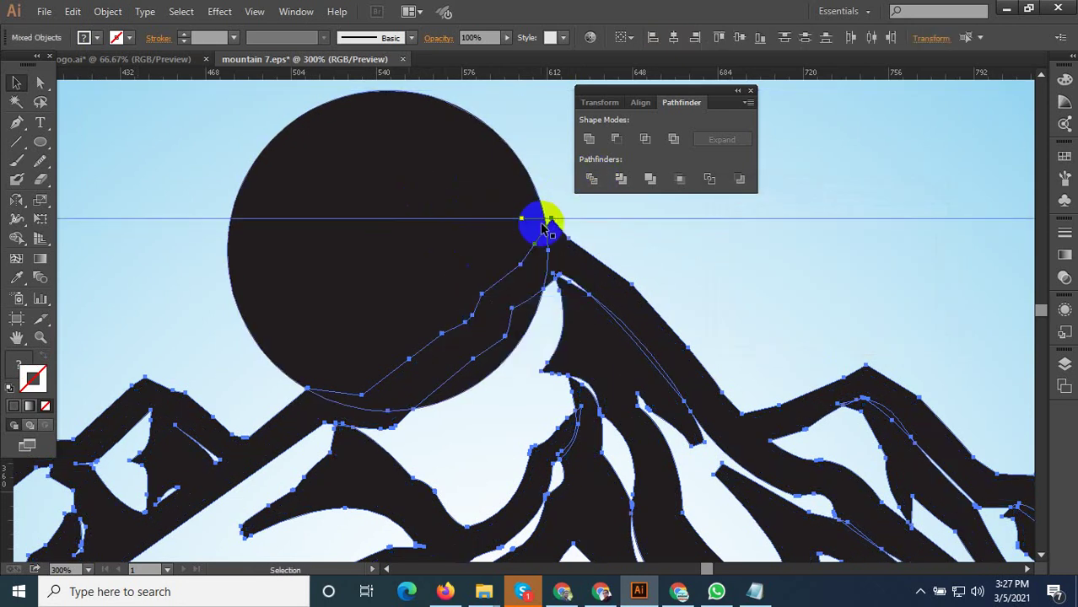
left_click(543, 227)
scroll(377, 294, "down", 1)
Apply a reversed linear gradient to the sun circle
scroll(376, 294, "down", 4)
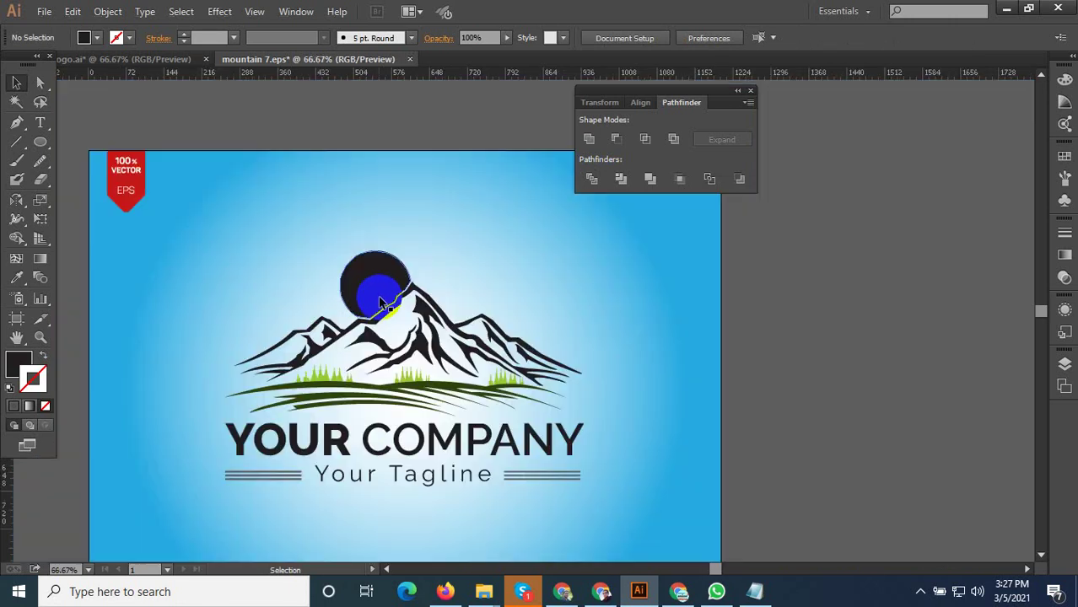
left_click(376, 301)
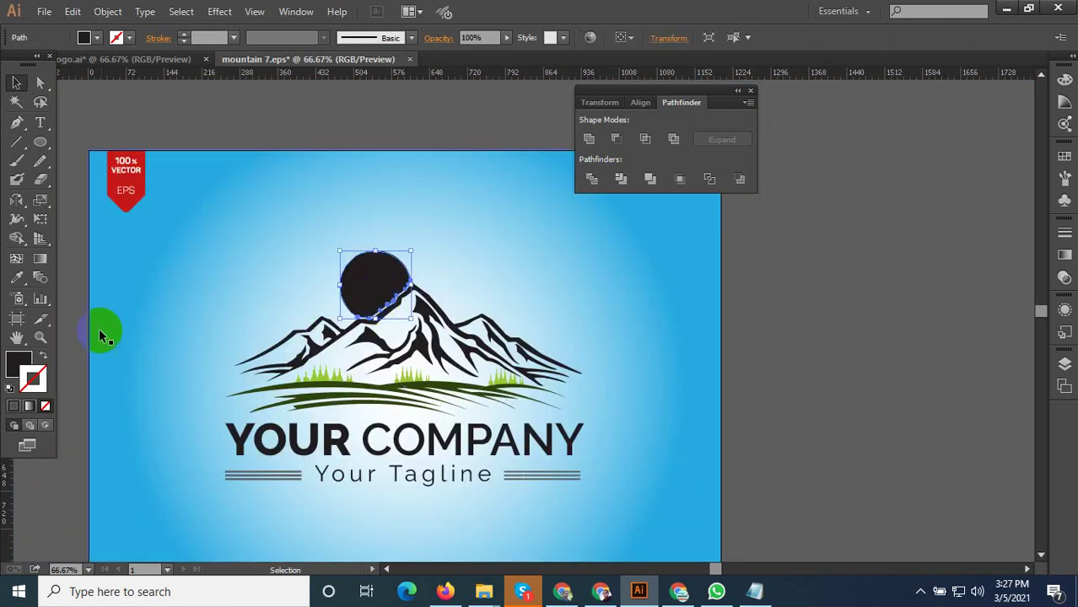
left_click(1065, 275)
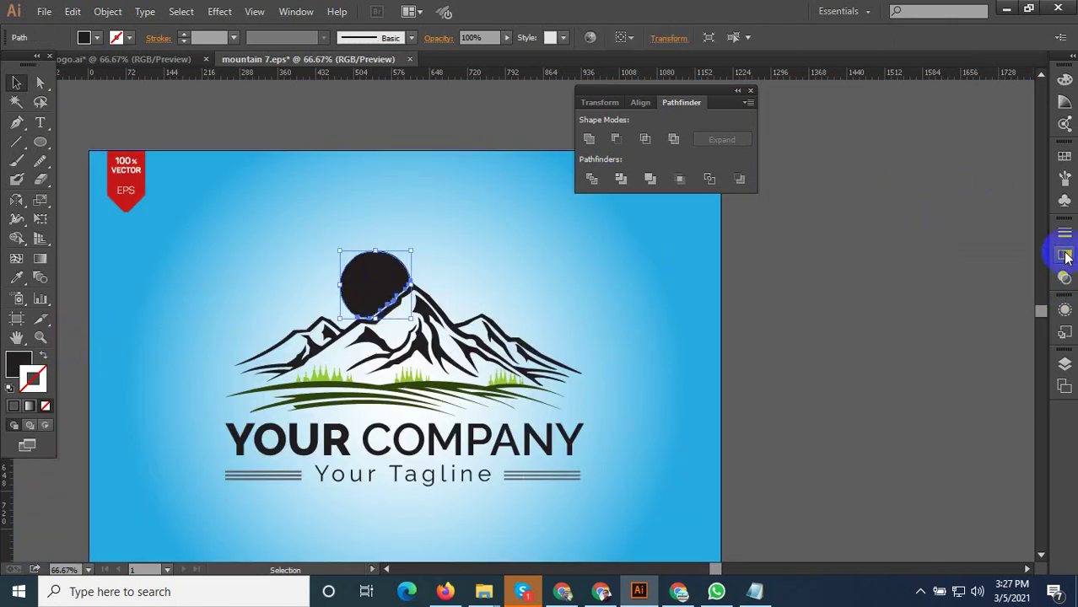
left_click(1065, 256)
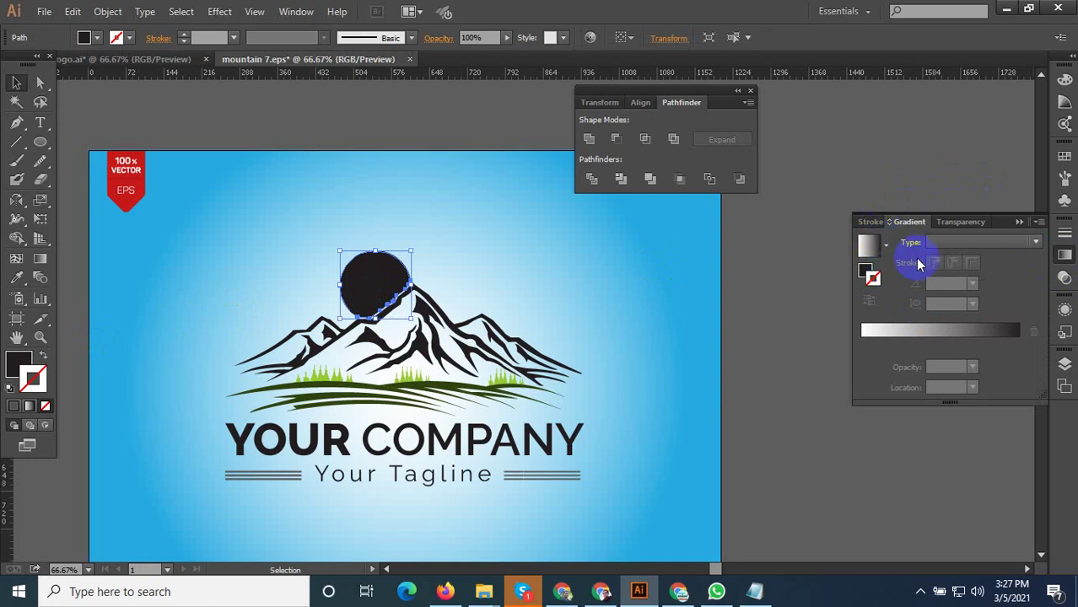
left_click(874, 278)
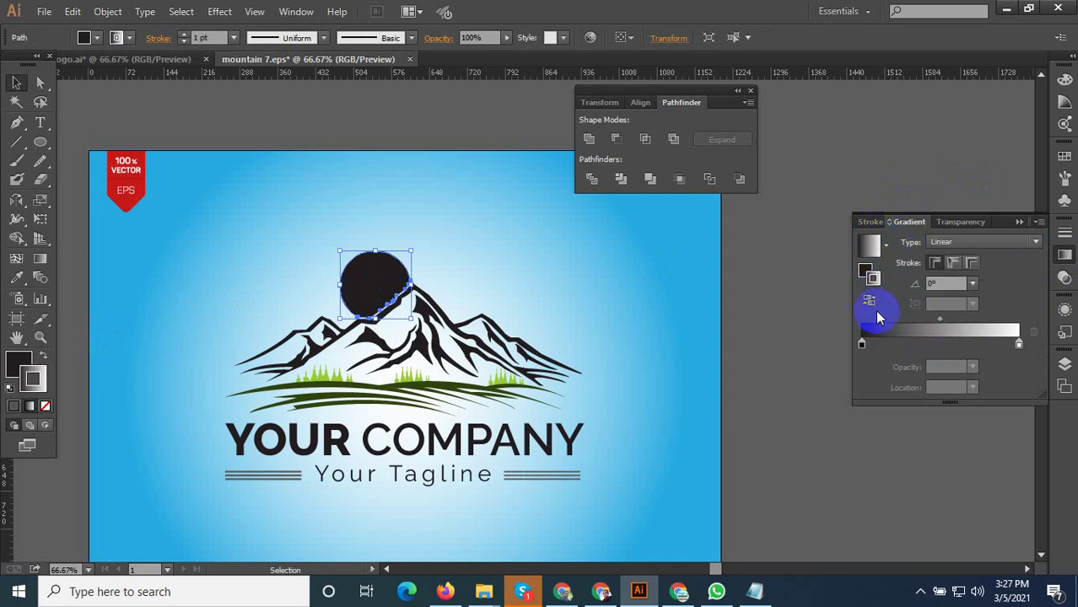
left_click(874, 301)
Fill the sun circle with yellow F9F90B
left_click(865, 270)
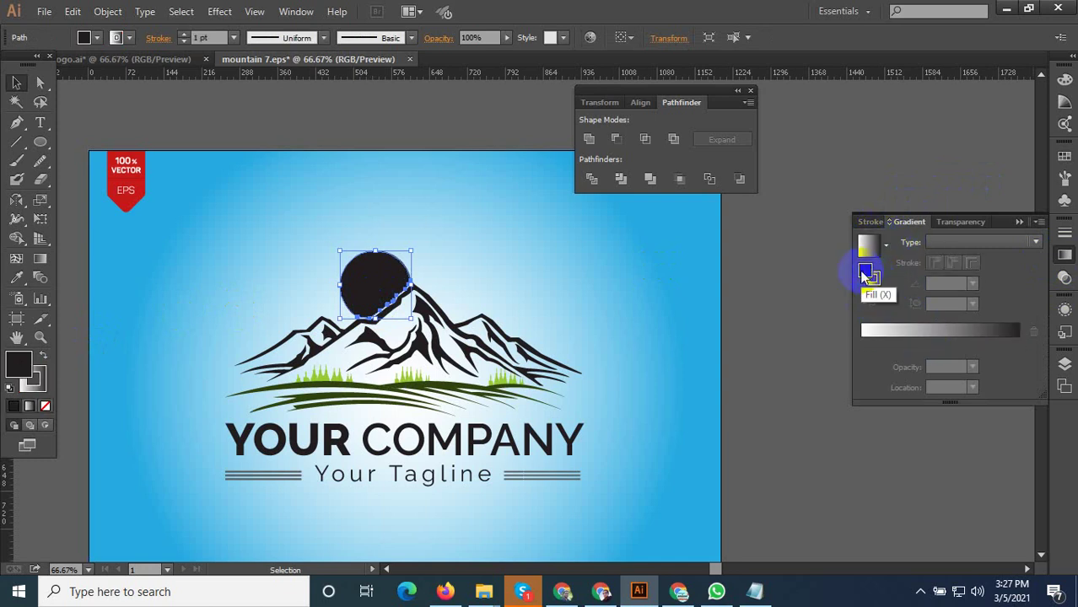
double_click(865, 273)
left_click(344, 289)
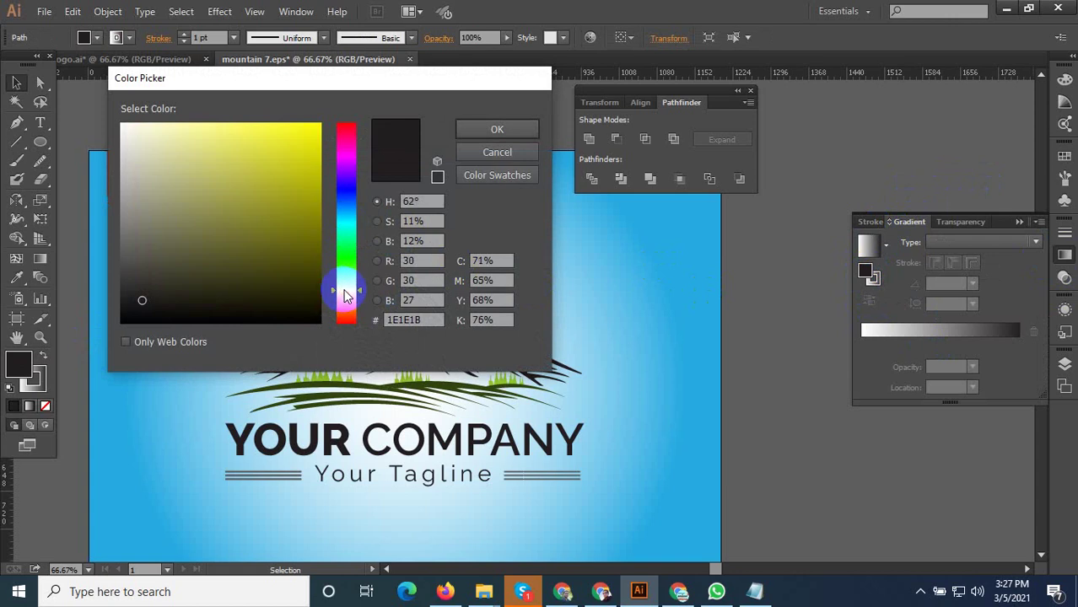
left_click(314, 128)
left_click(465, 132)
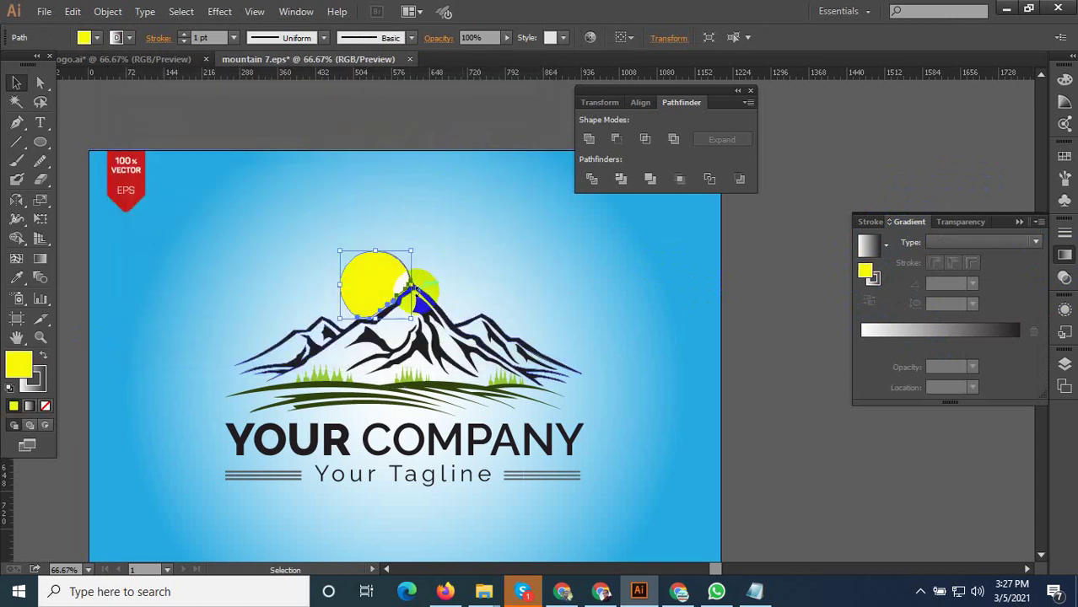
left_click(564, 340)
Set the sun circle's stroke to None so it has no outline
scroll(624, 372, "down", 2)
scroll(457, 306, "up", 5)
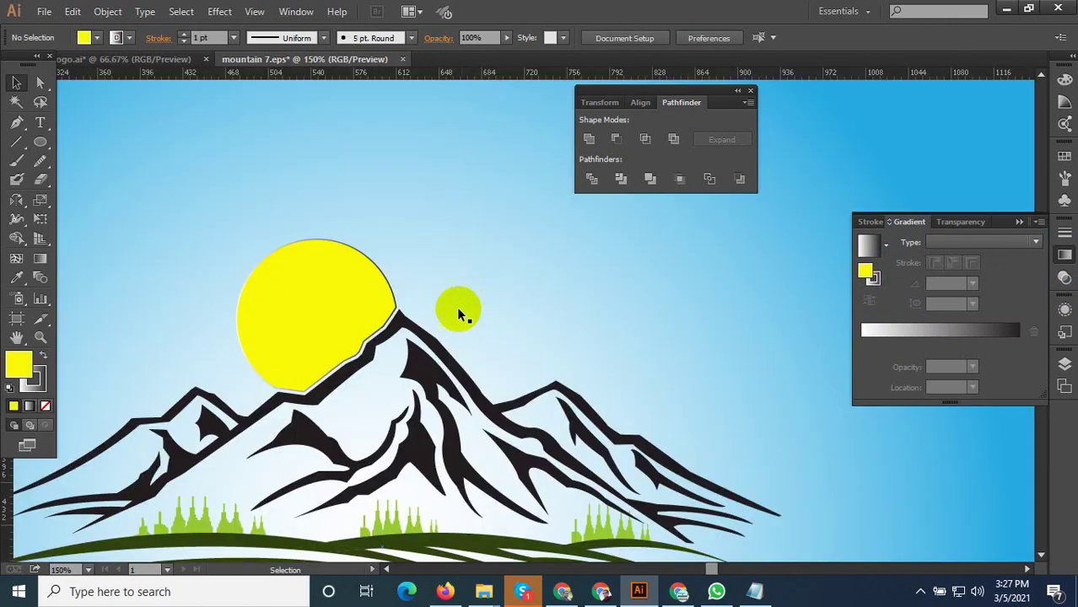
scroll(393, 292, "up", 3)
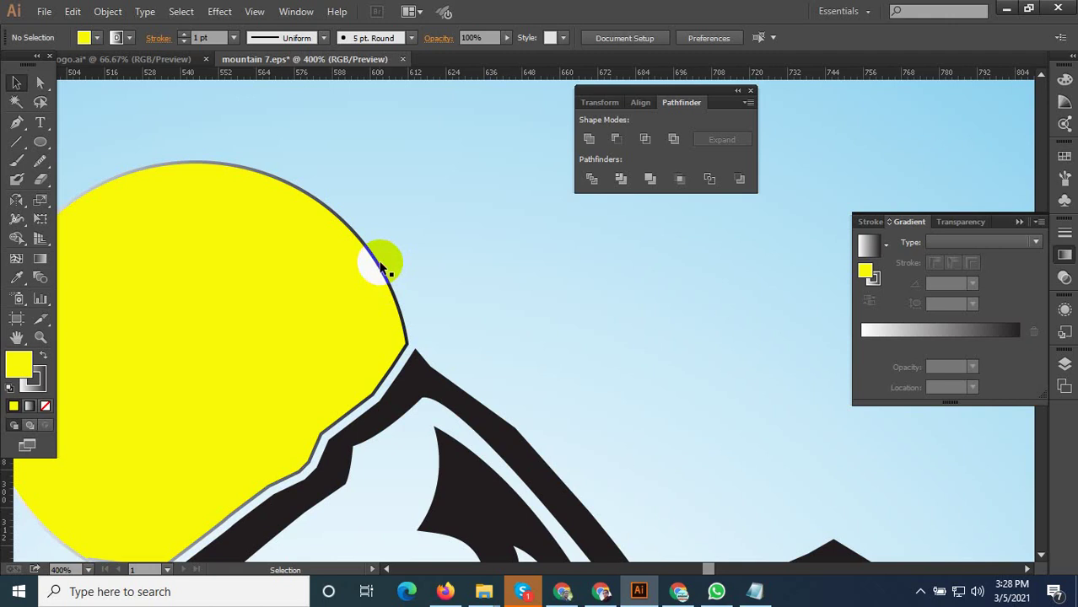
left_click(381, 269)
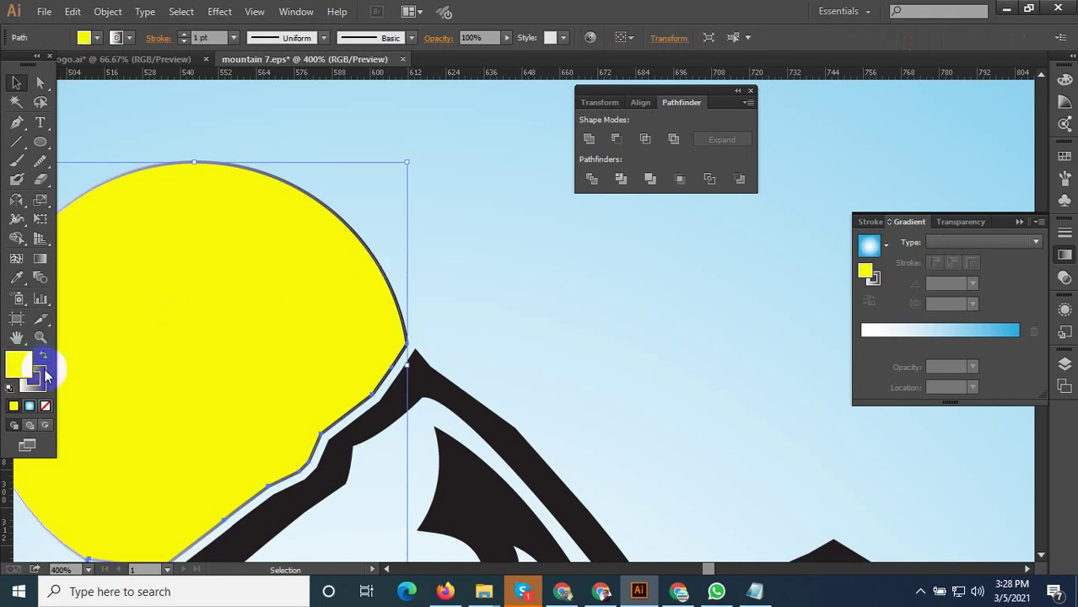
left_click(45, 406)
scroll(628, 381, "down", 4)
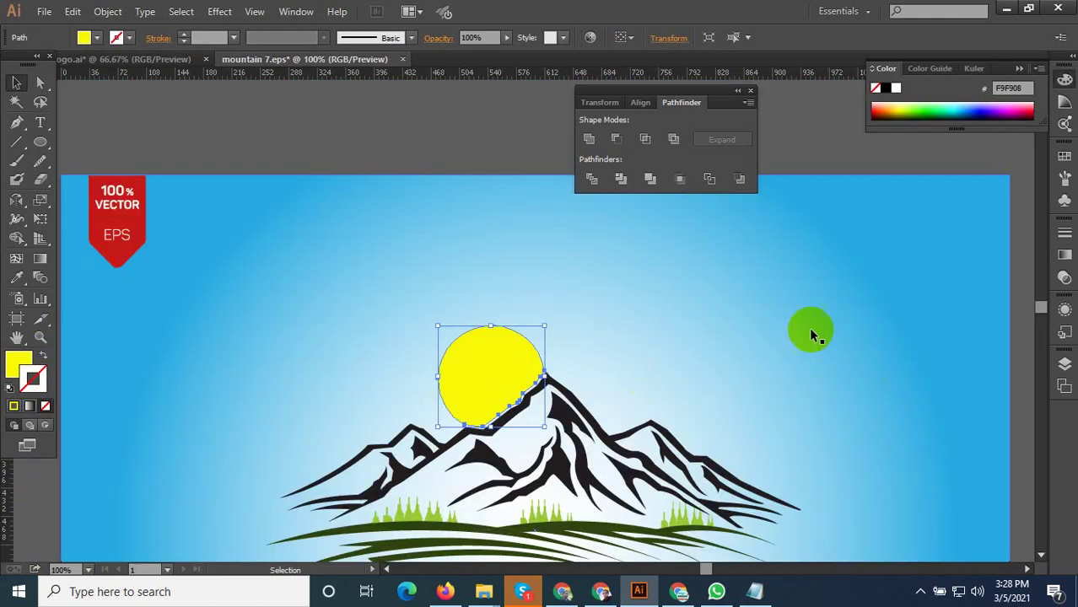
left_click(458, 273)
scroll(569, 494, "down", 2)
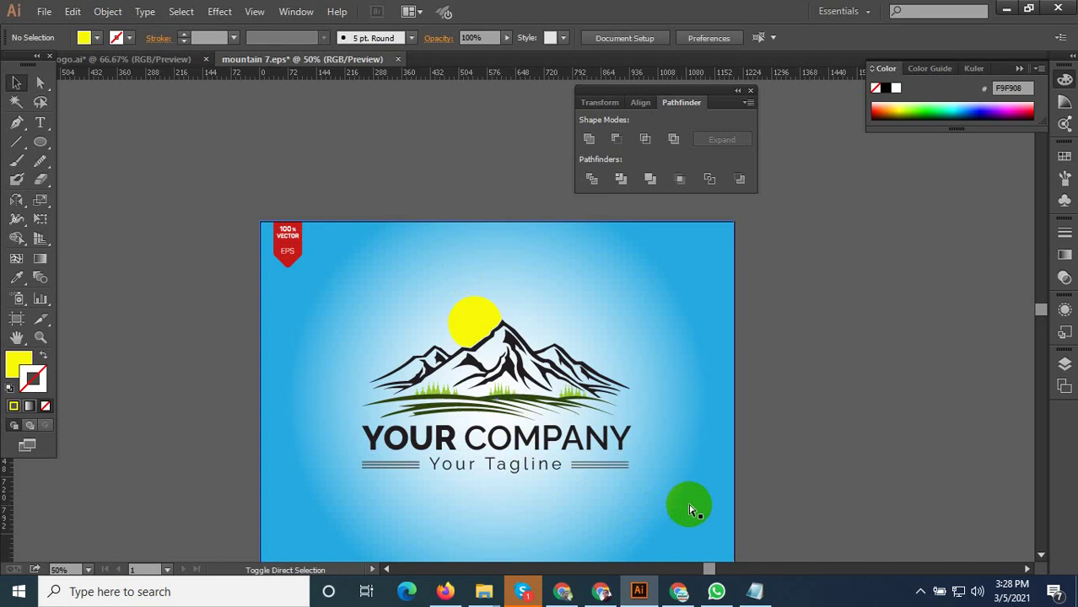
key("ctrl+shift+s")
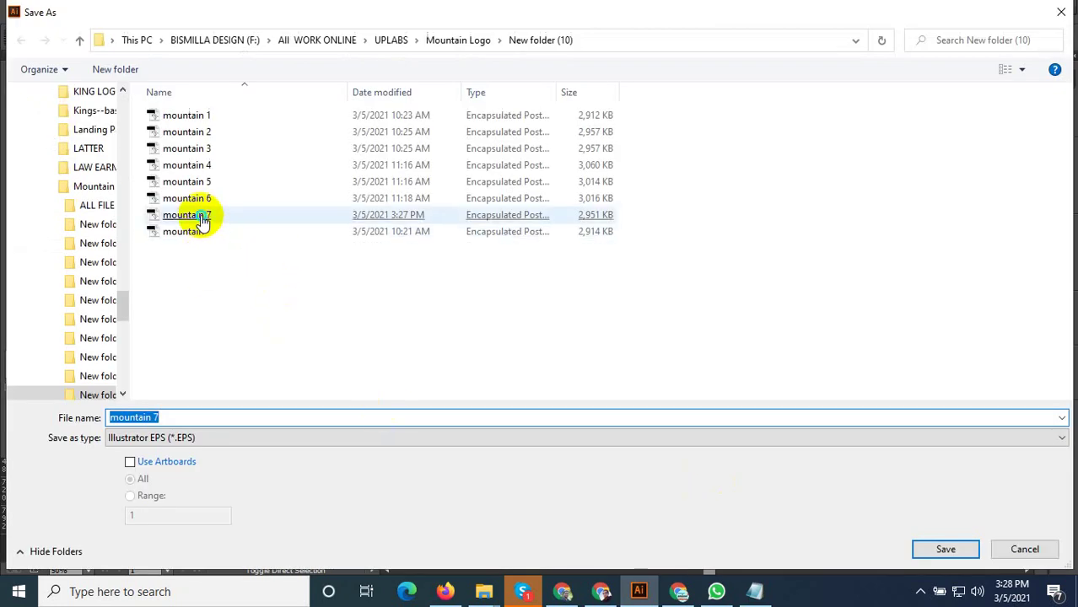
Save the logo as Illustrator EPS named mountain 8, accepting the default EPS options
left_click(180, 419)
key("shift+Left")
type("8")
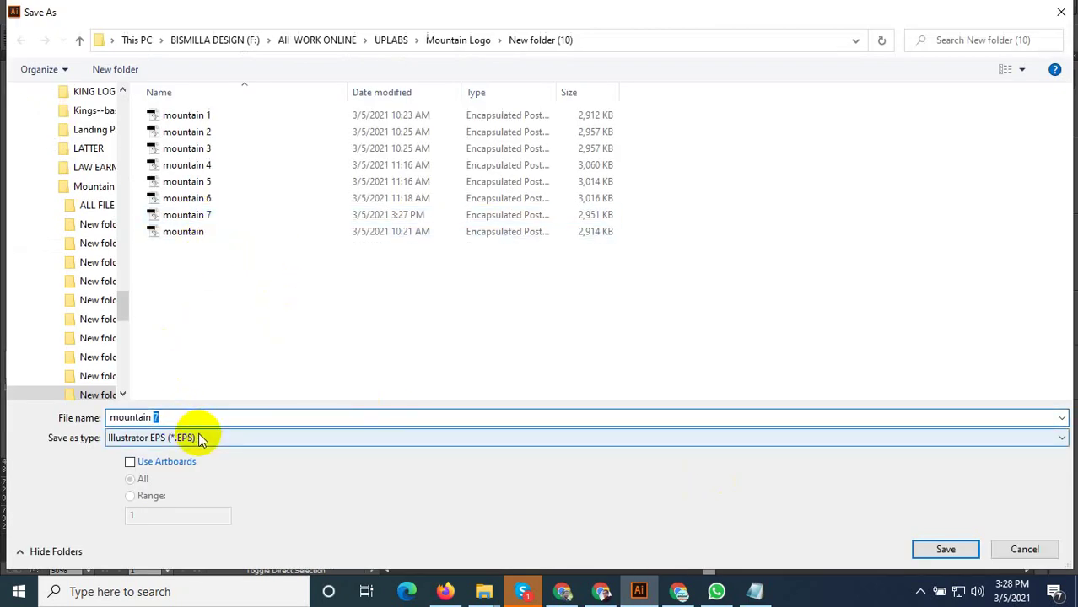
left_click(946, 547)
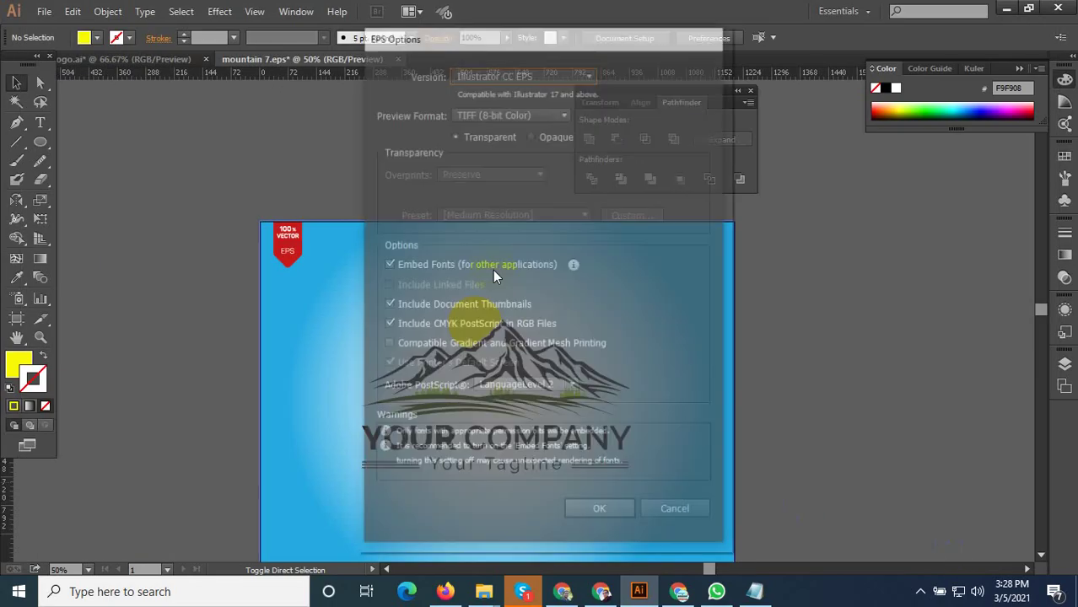
left_click(592, 511)
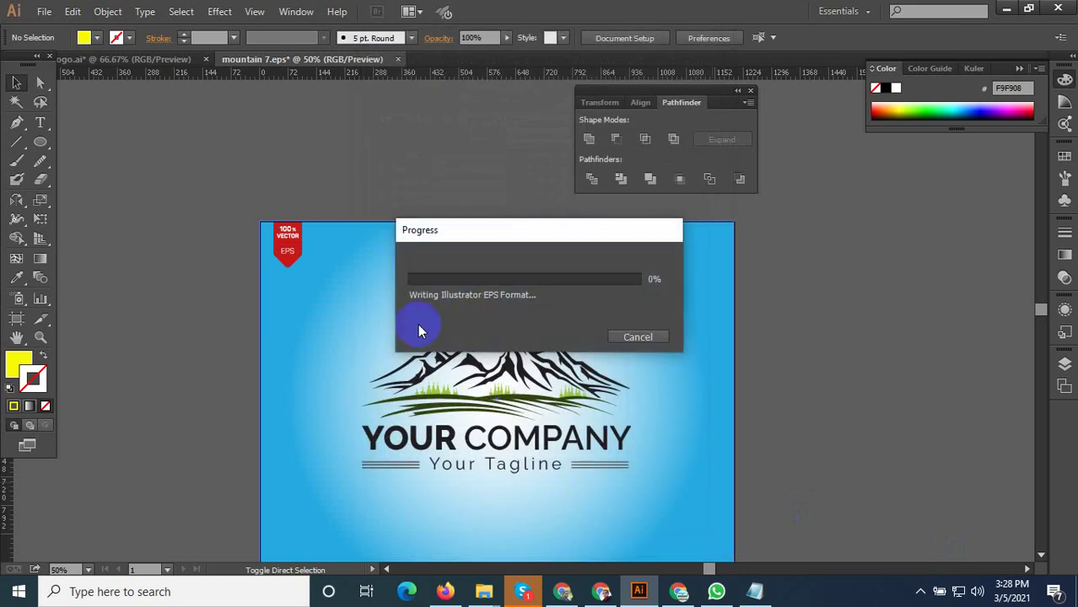